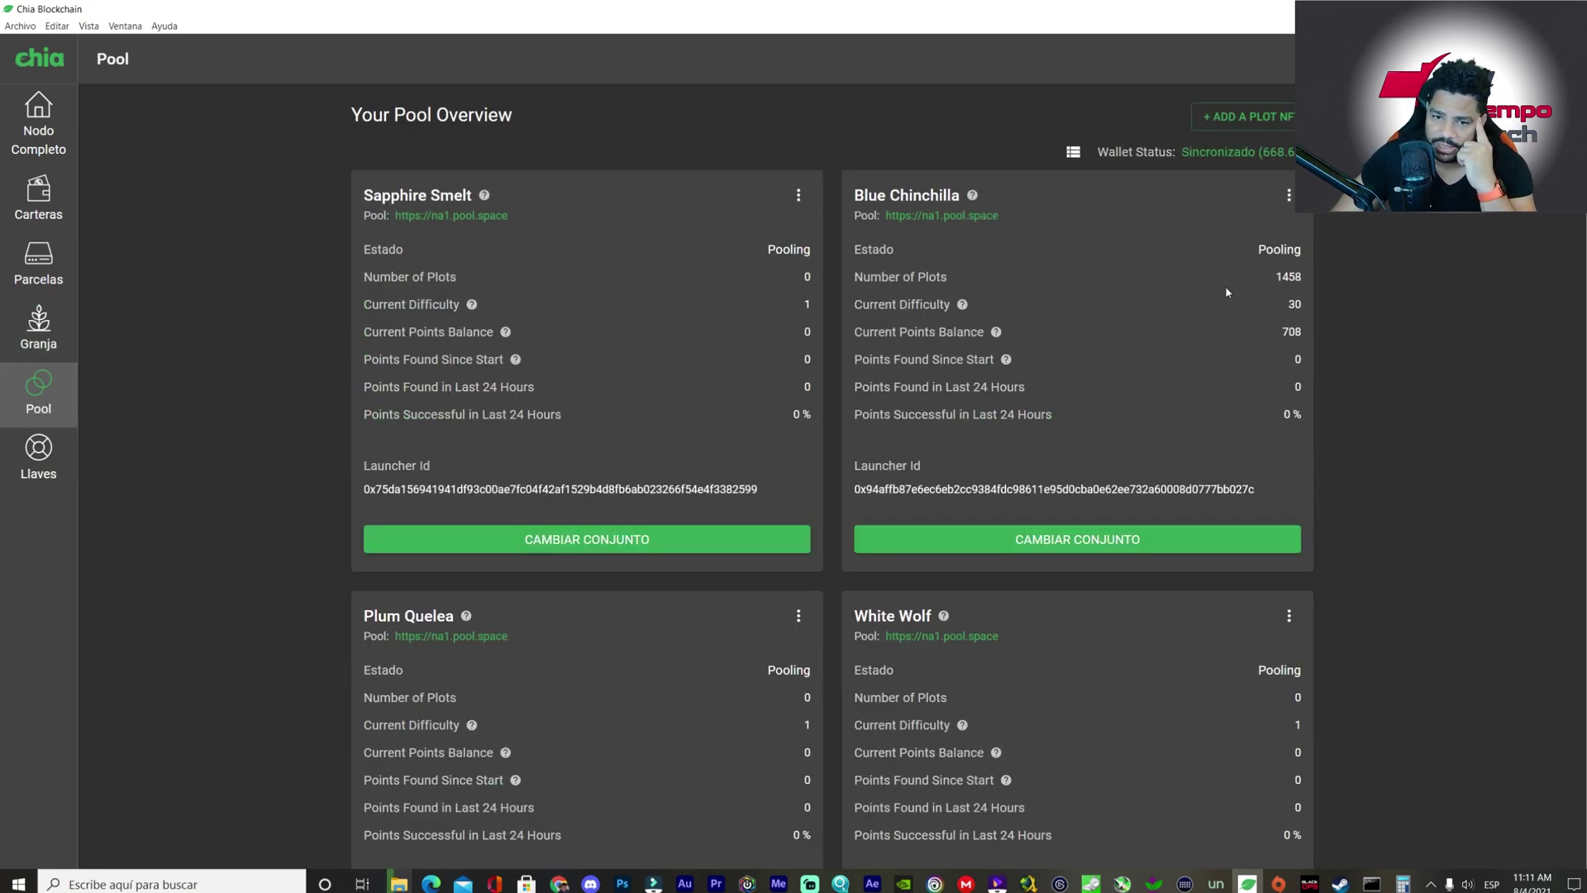
- Switch to Chrome and copy the unpaid balance amount from the CorePool dashboard
key("super+d")
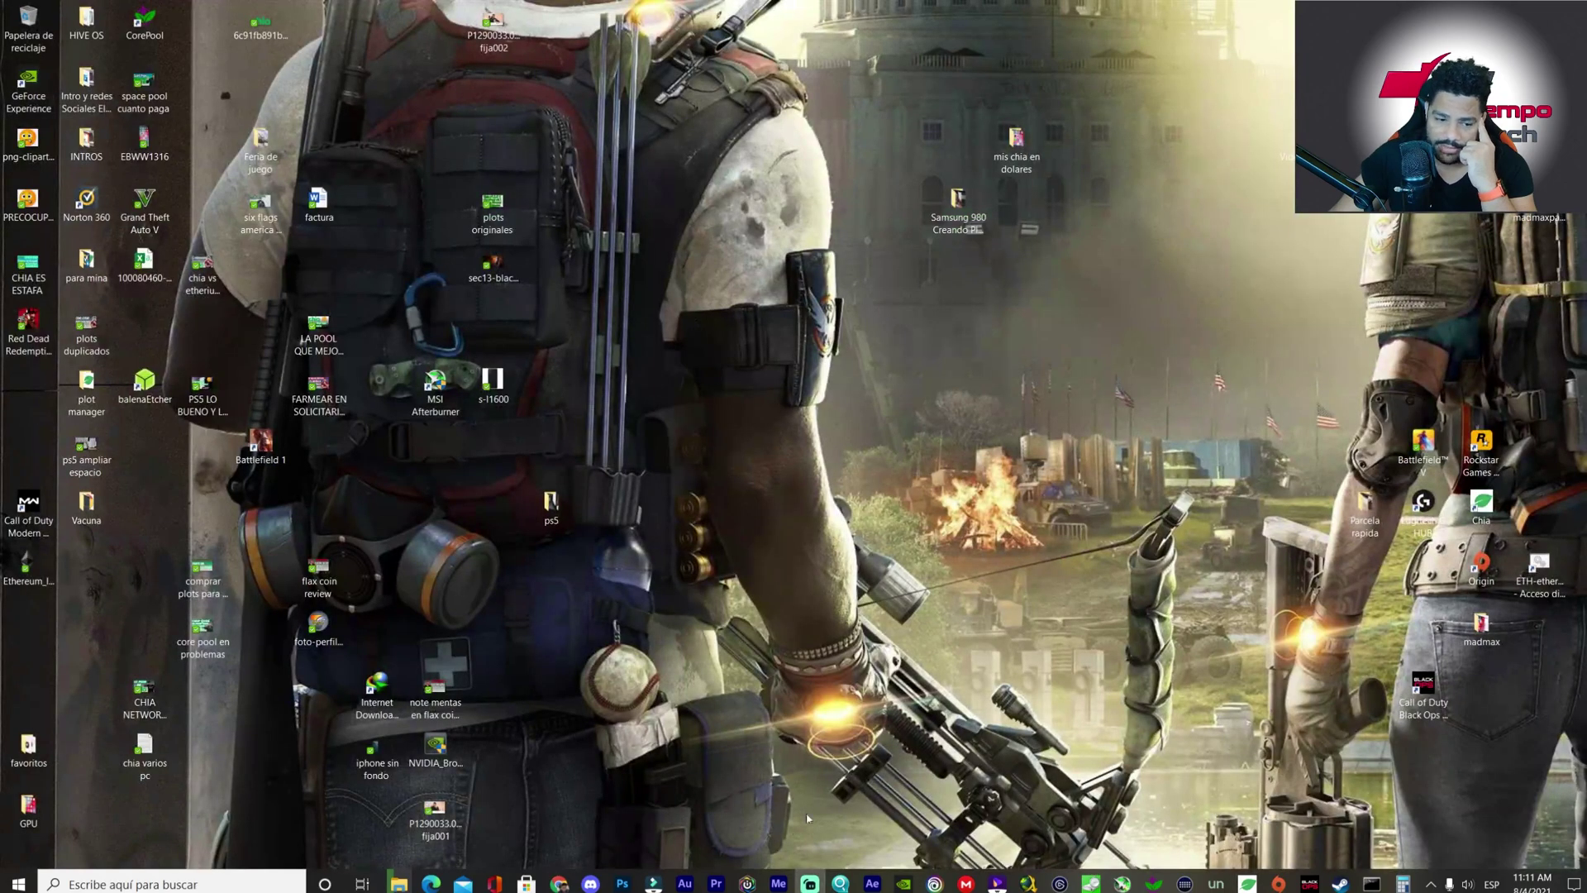
left_click(559, 884)
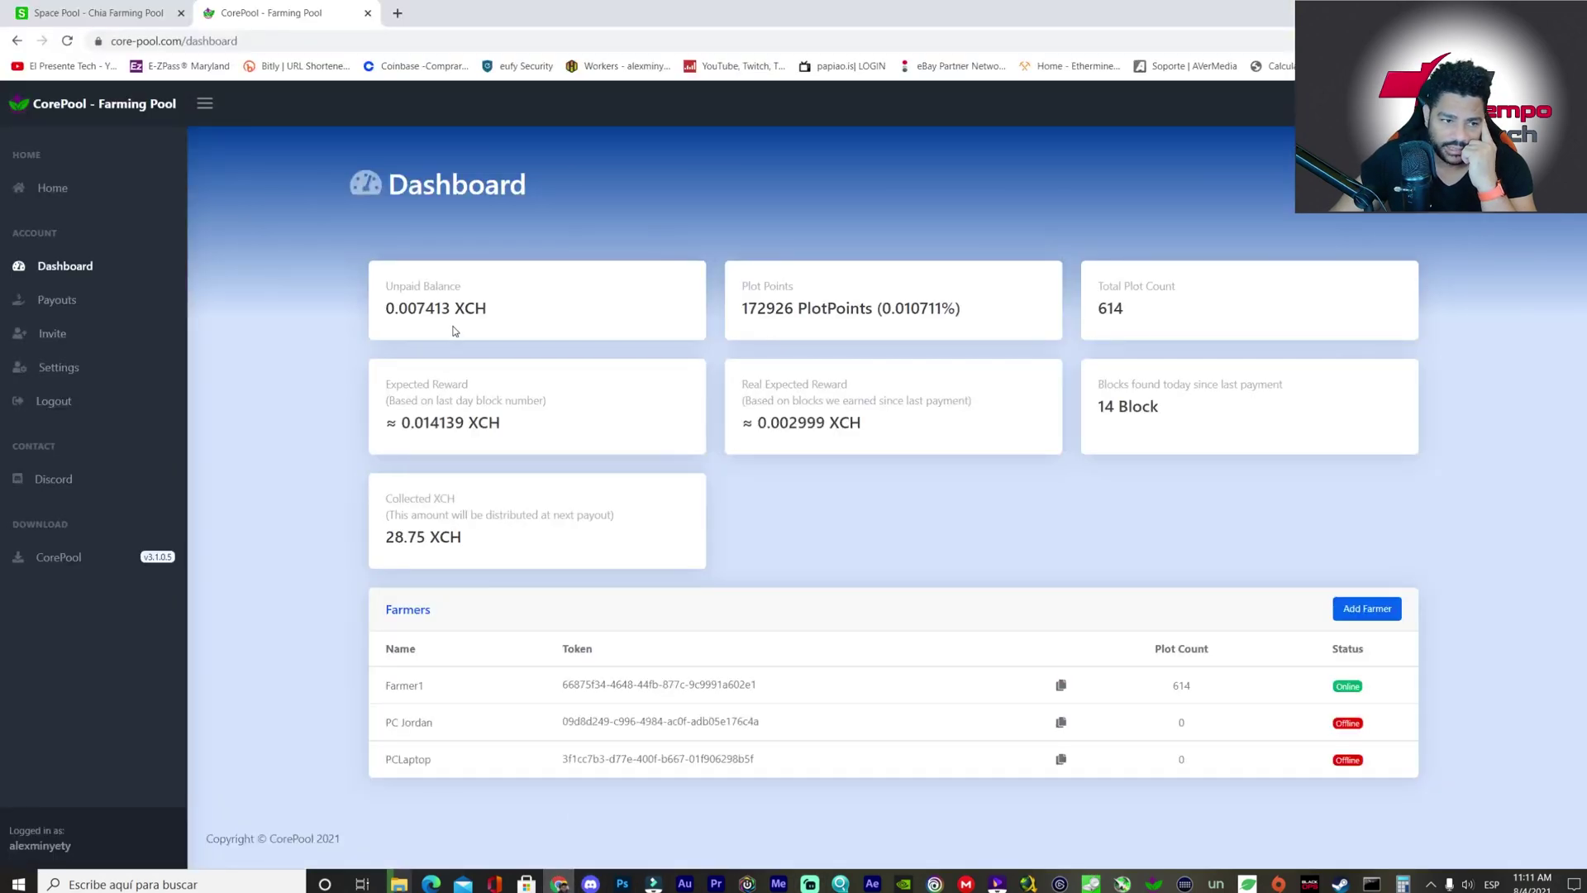
left_click_drag(389, 309, 446, 312)
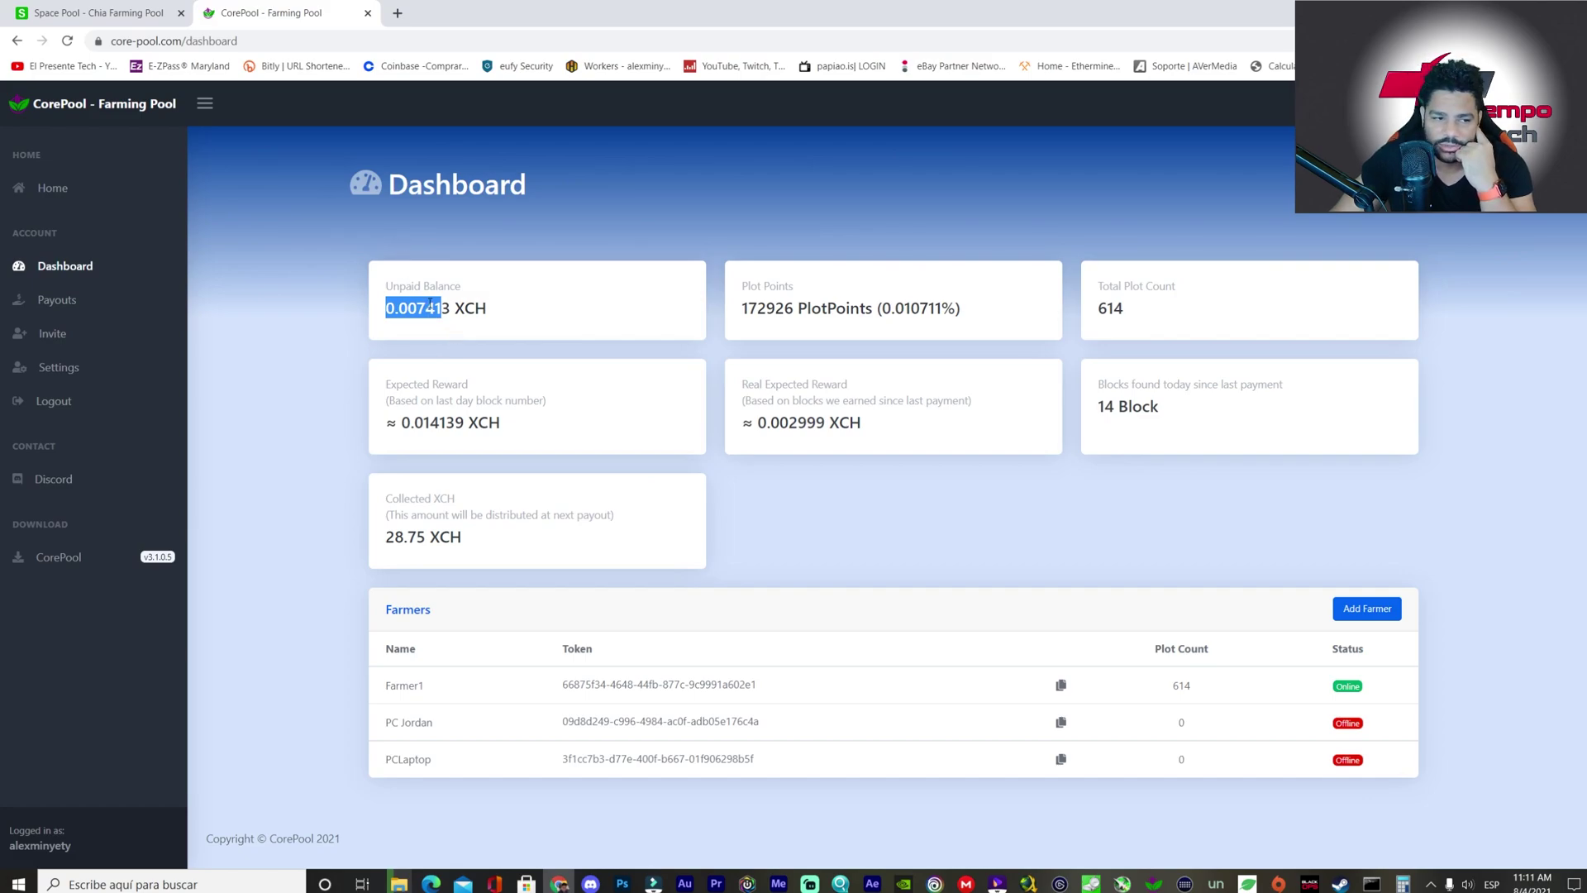
left_click(392, 310)
mouse_move(426, 309)
left_mouse_down()
mouse_move(396, 312)
mouse_move(451, 314)
left_mouse_up()
right_click(438, 313)
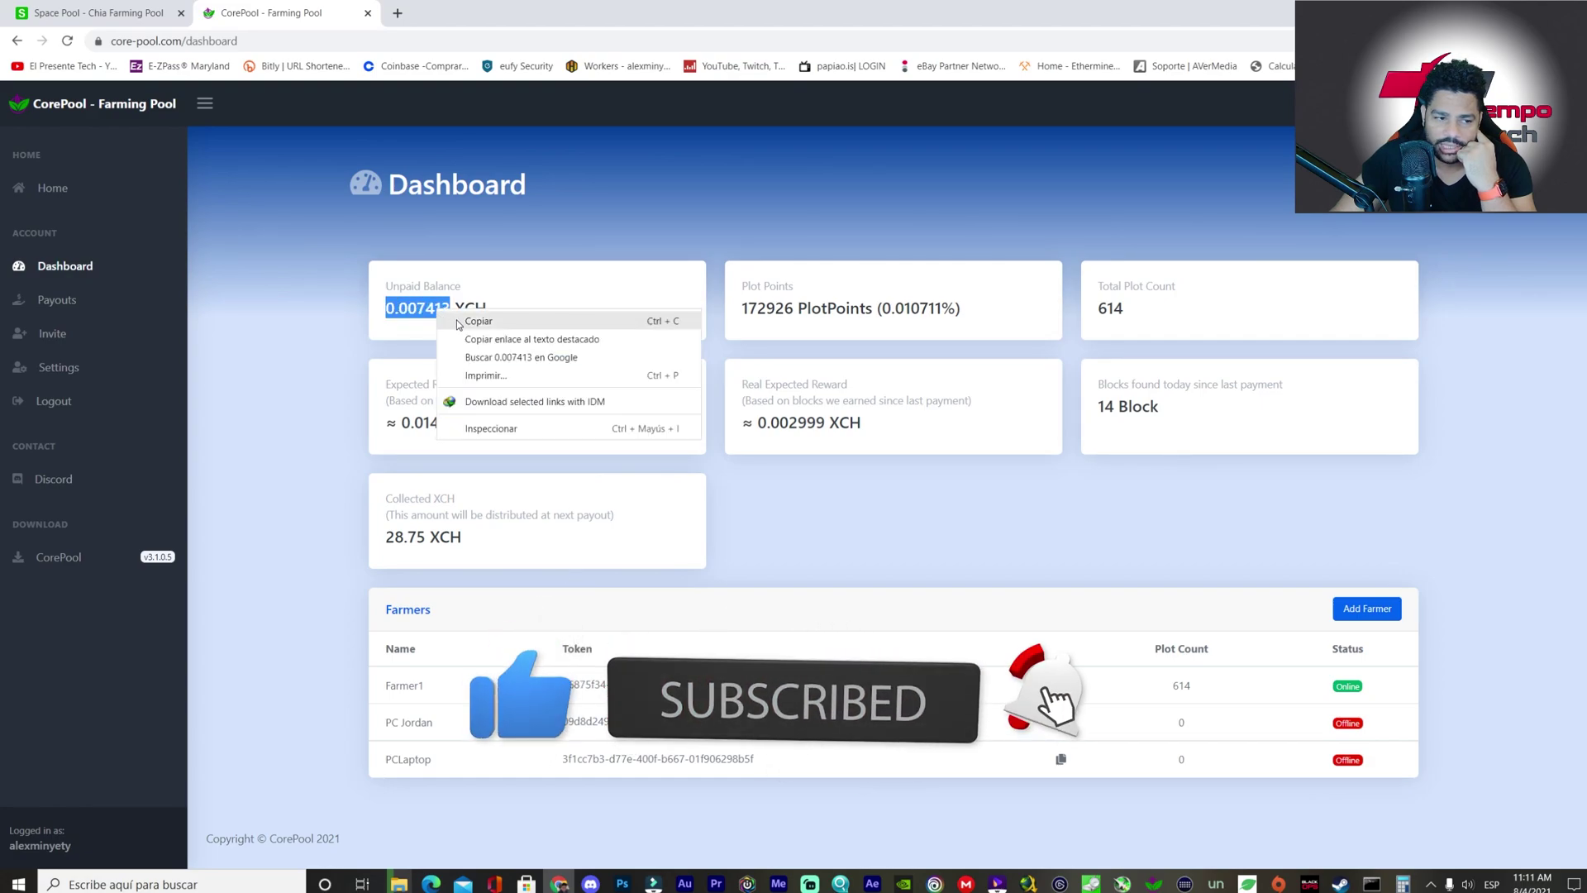
left_click(464, 321)
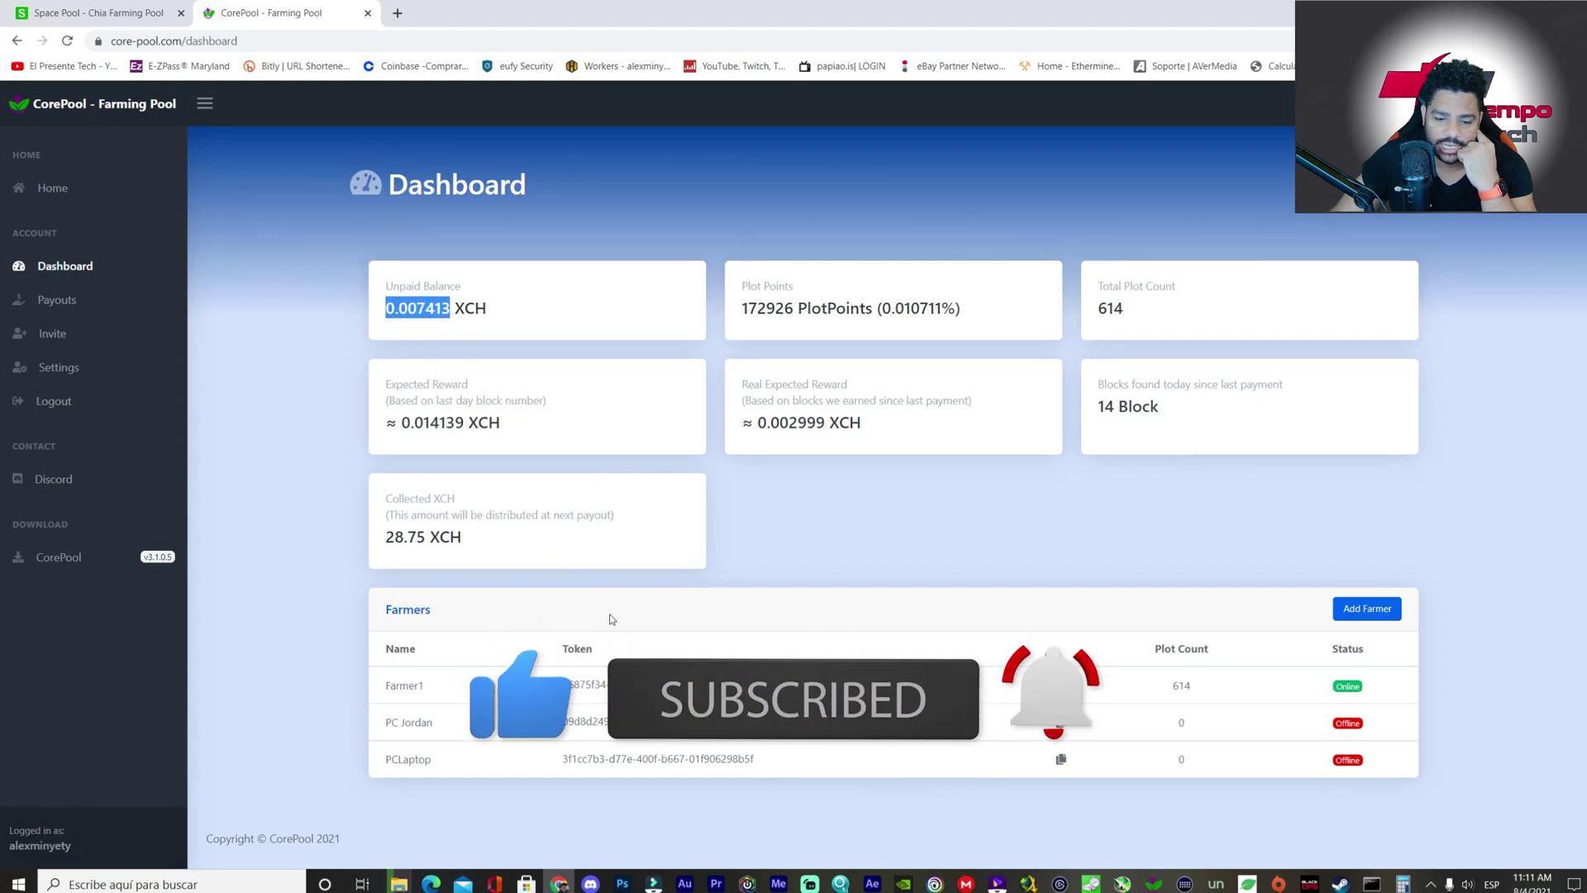
- Multiply the copied unpaid balance by 213 in Calculator and minimize the calculator window
left_click(1403, 884)
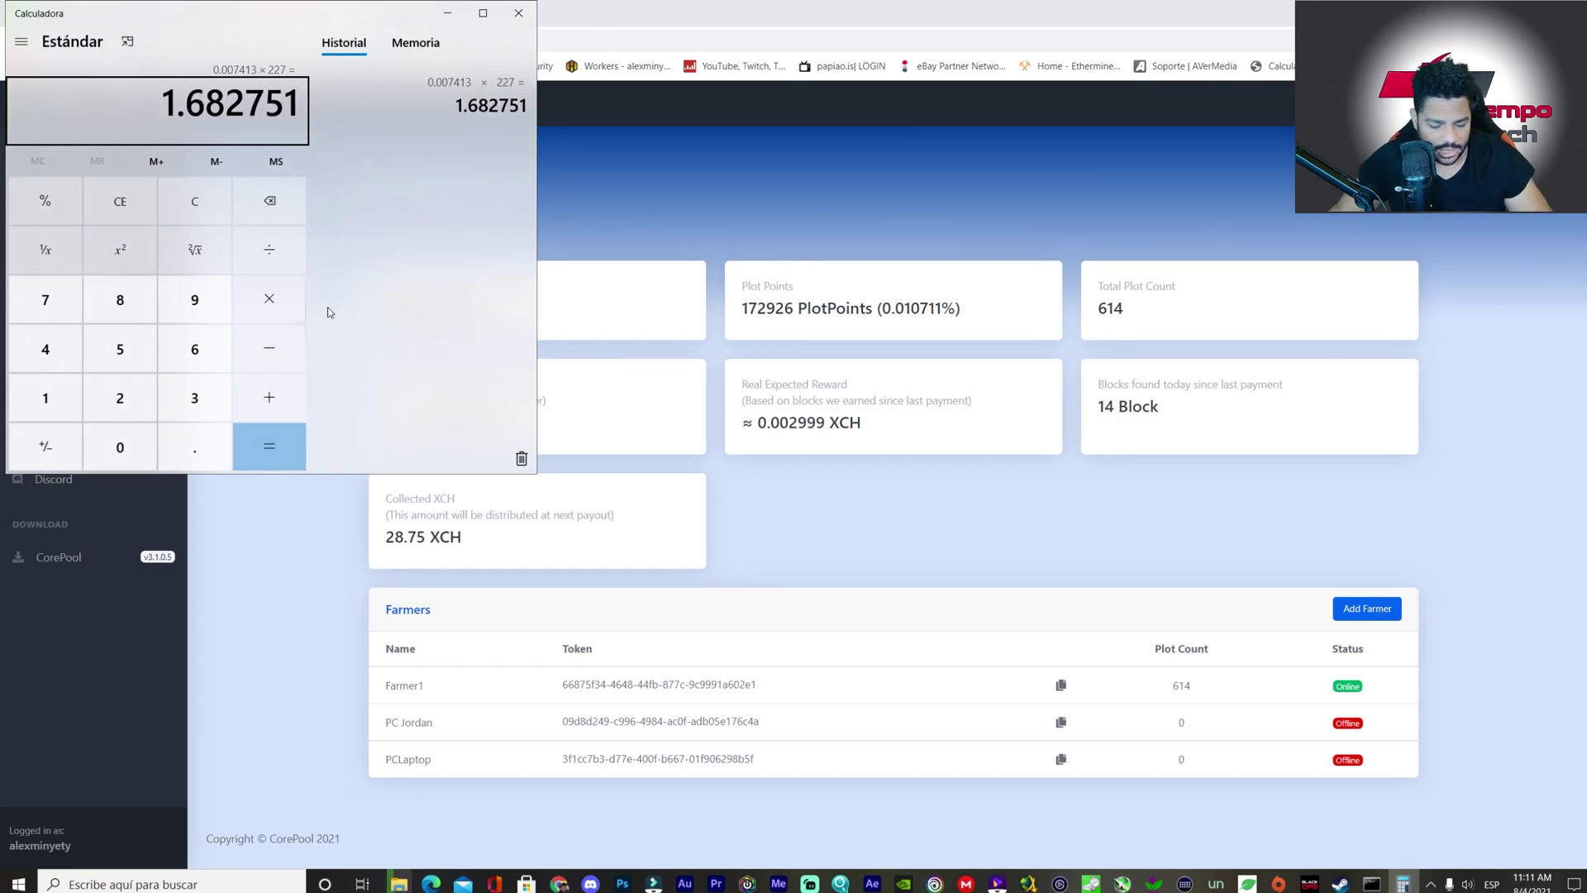
key("Escape")
key("ctrl+v")
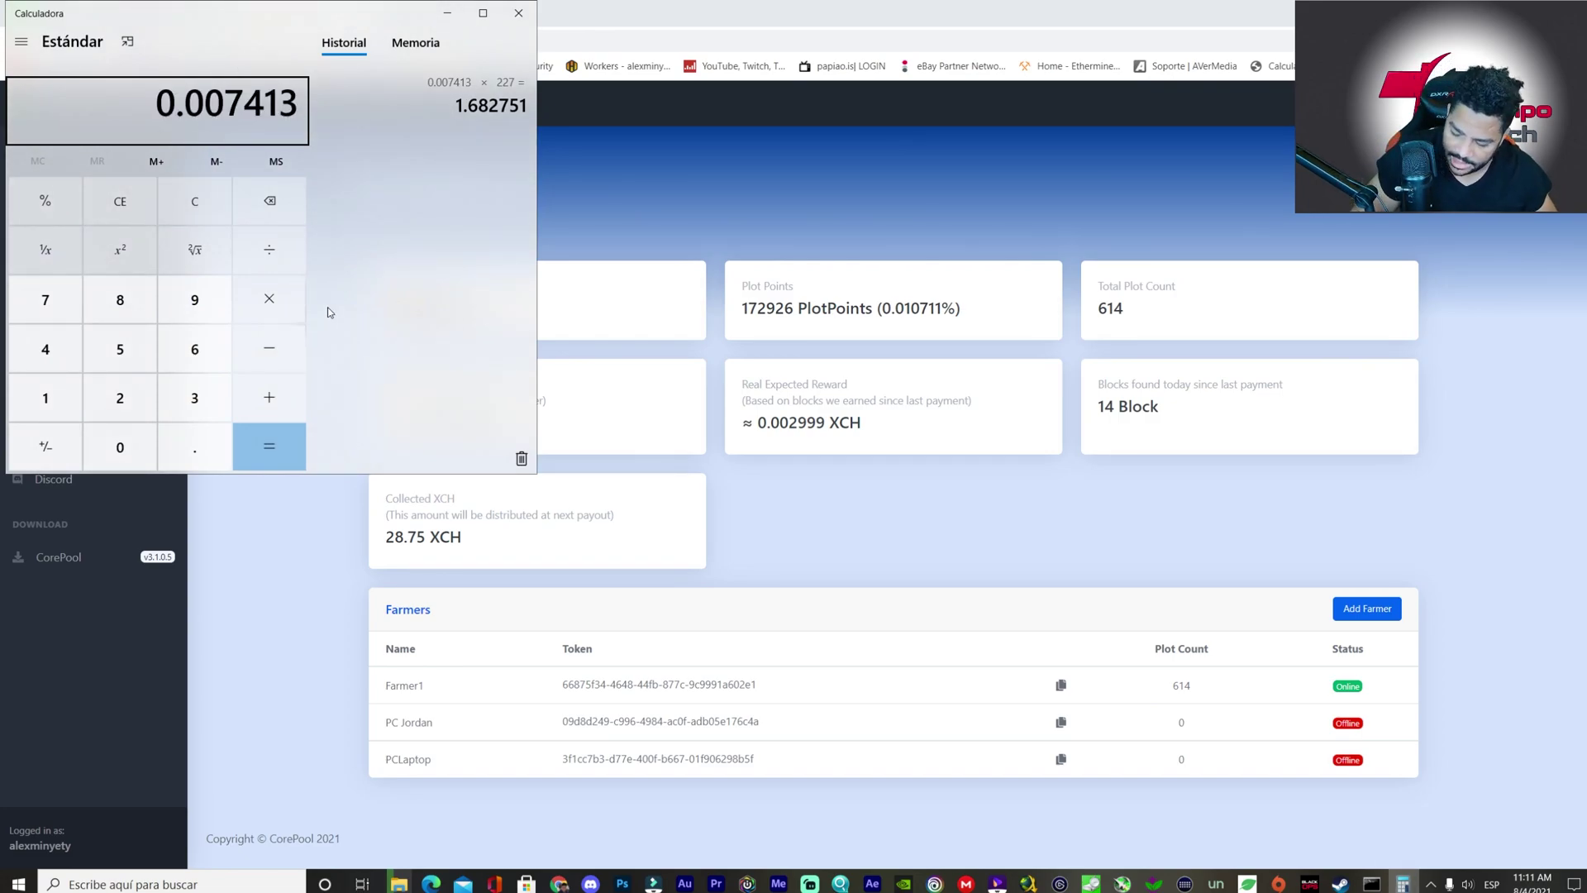
key("asterisk")
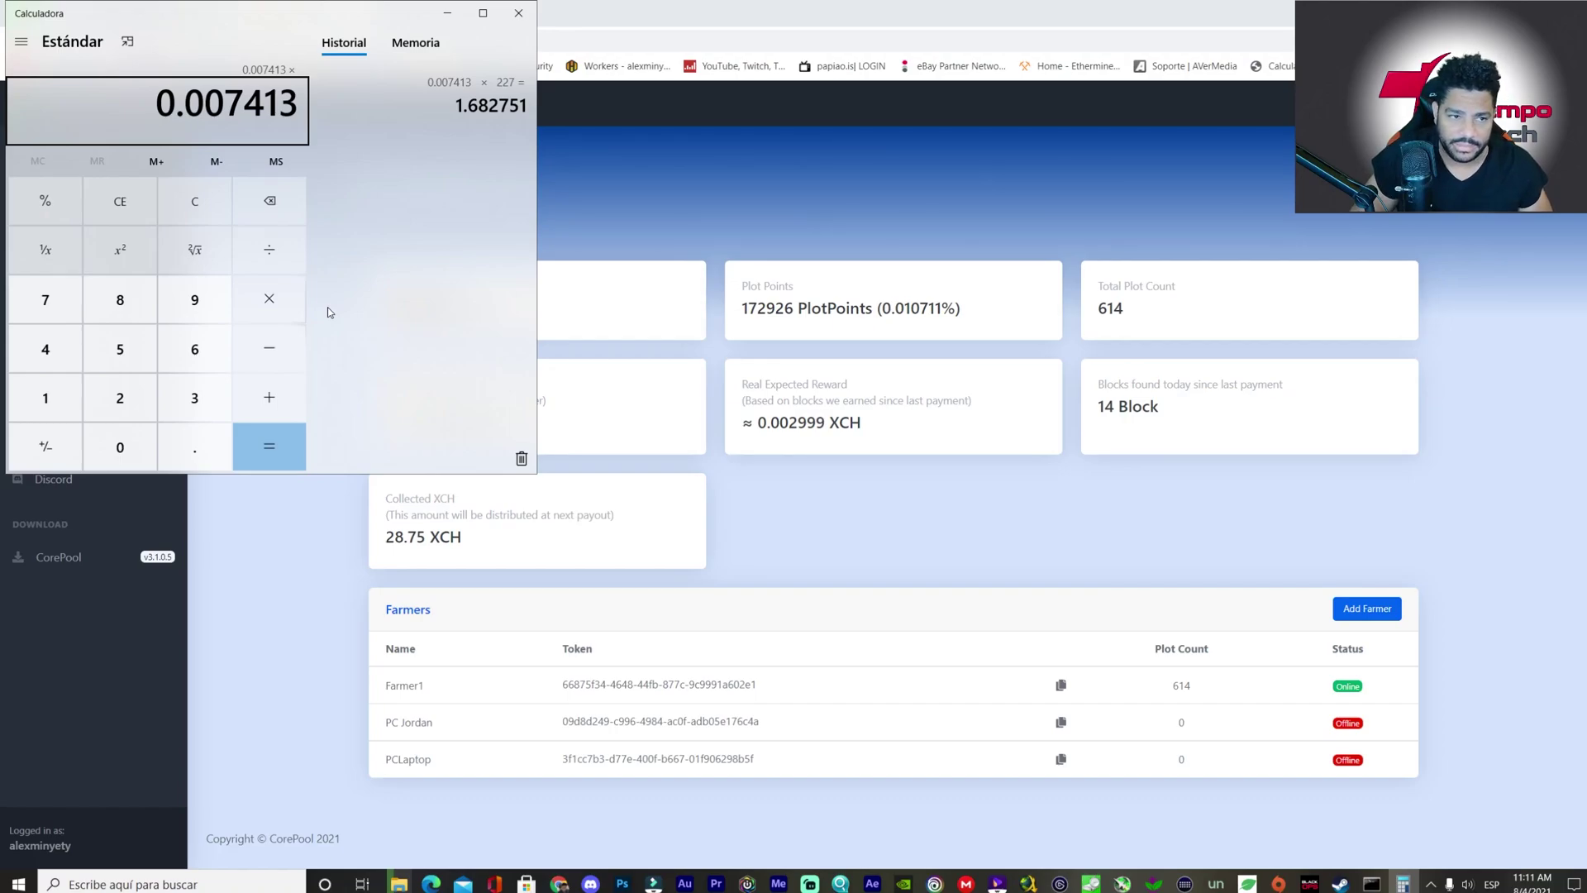
type("213")
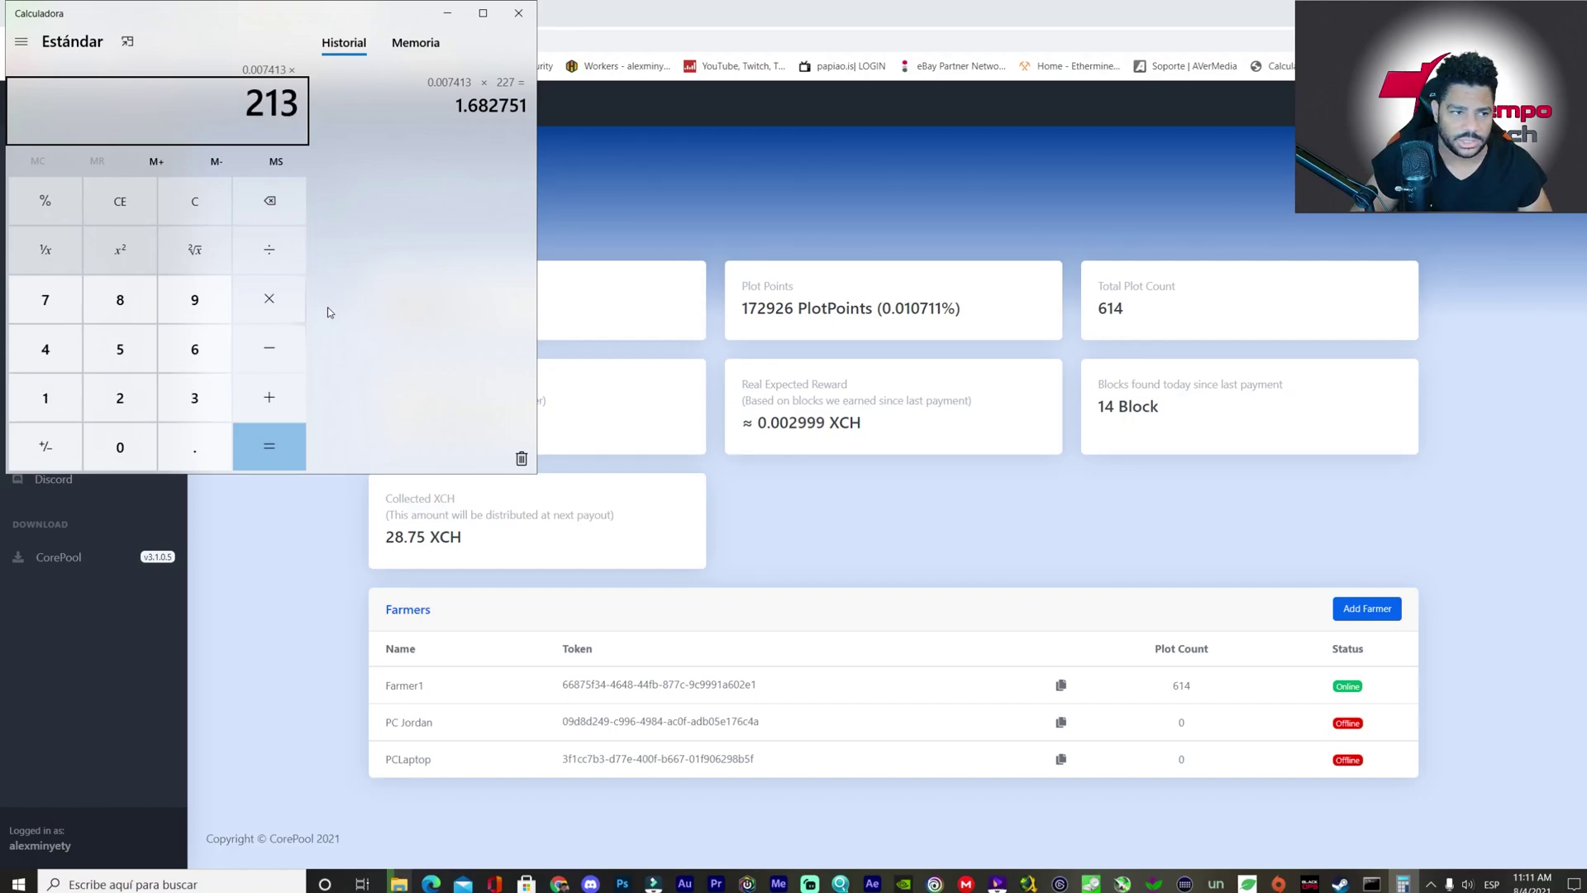
key("Return")
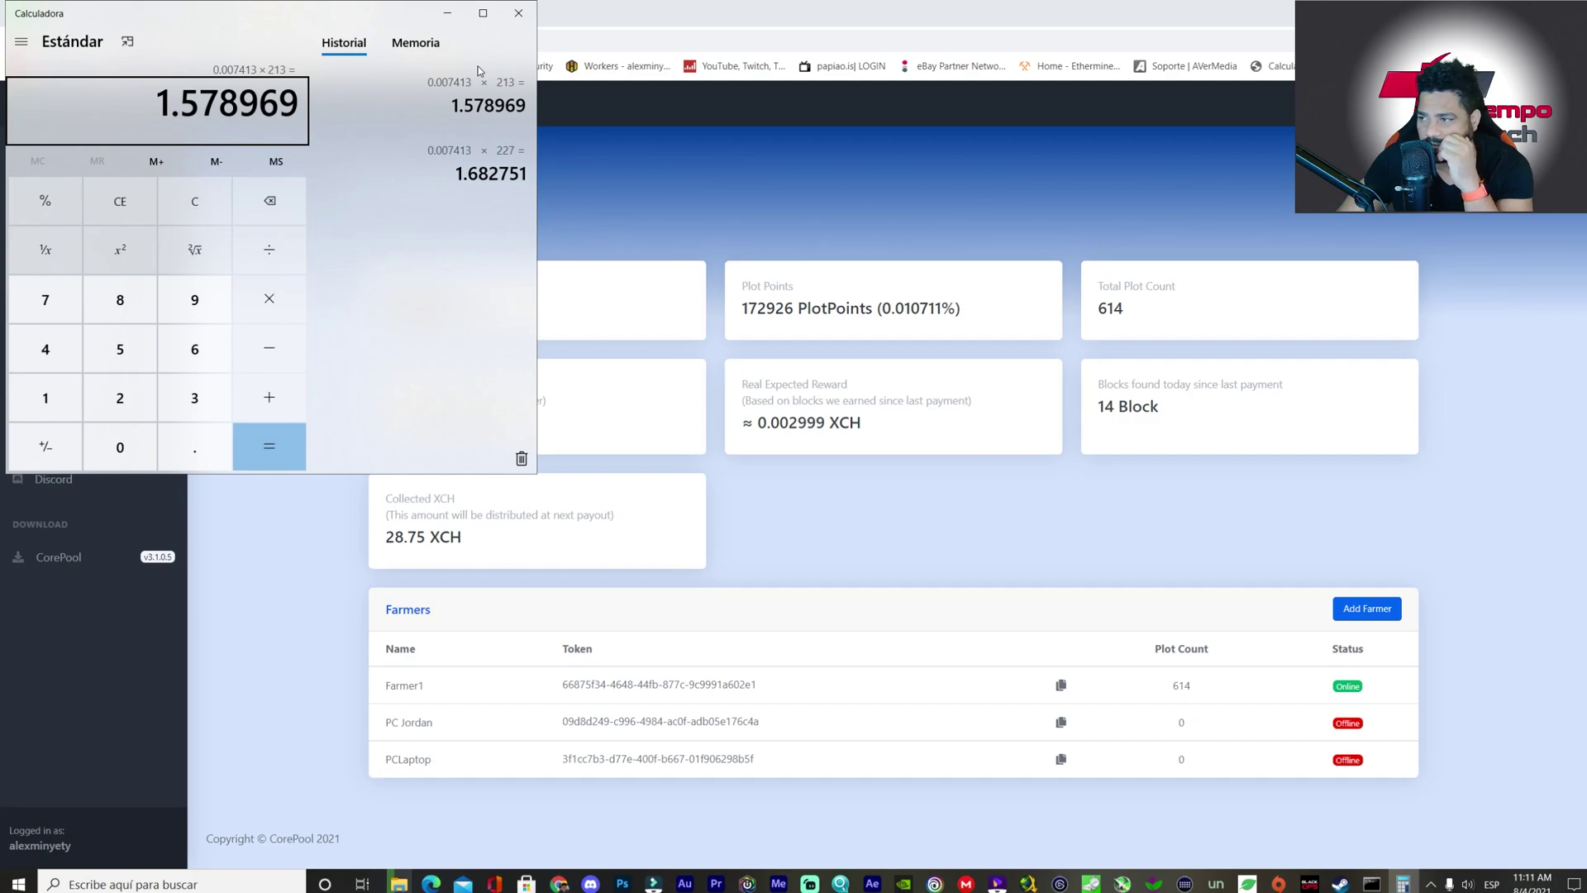
left_click(447, 13)
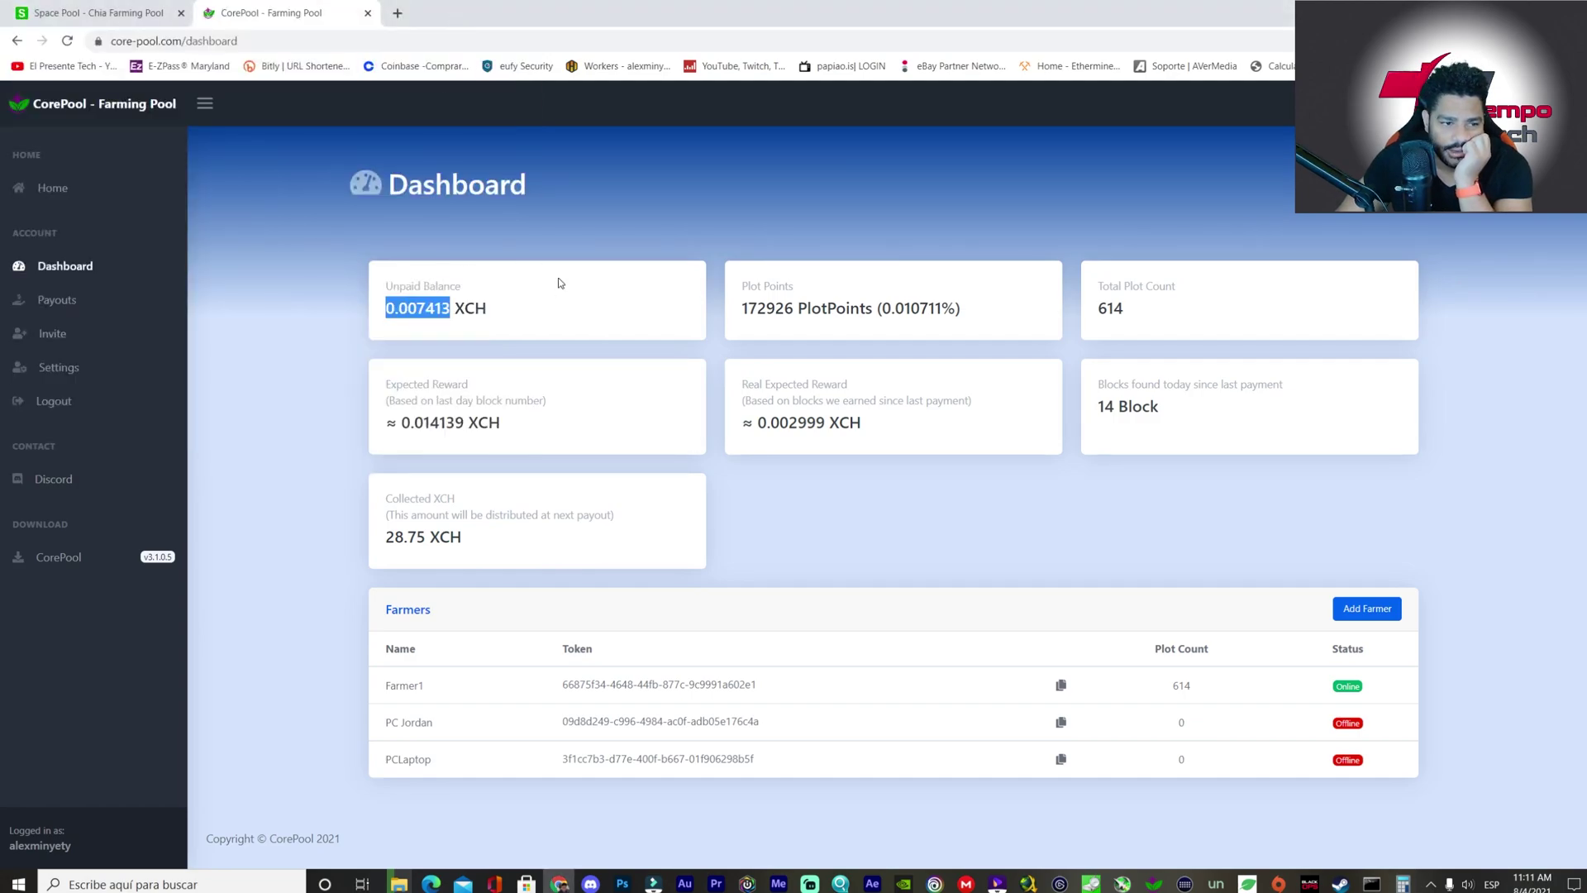
- Review the number of invitations and the last invitation on CorePool's Invite page, and return to the Dashboard
left_click(860, 215)
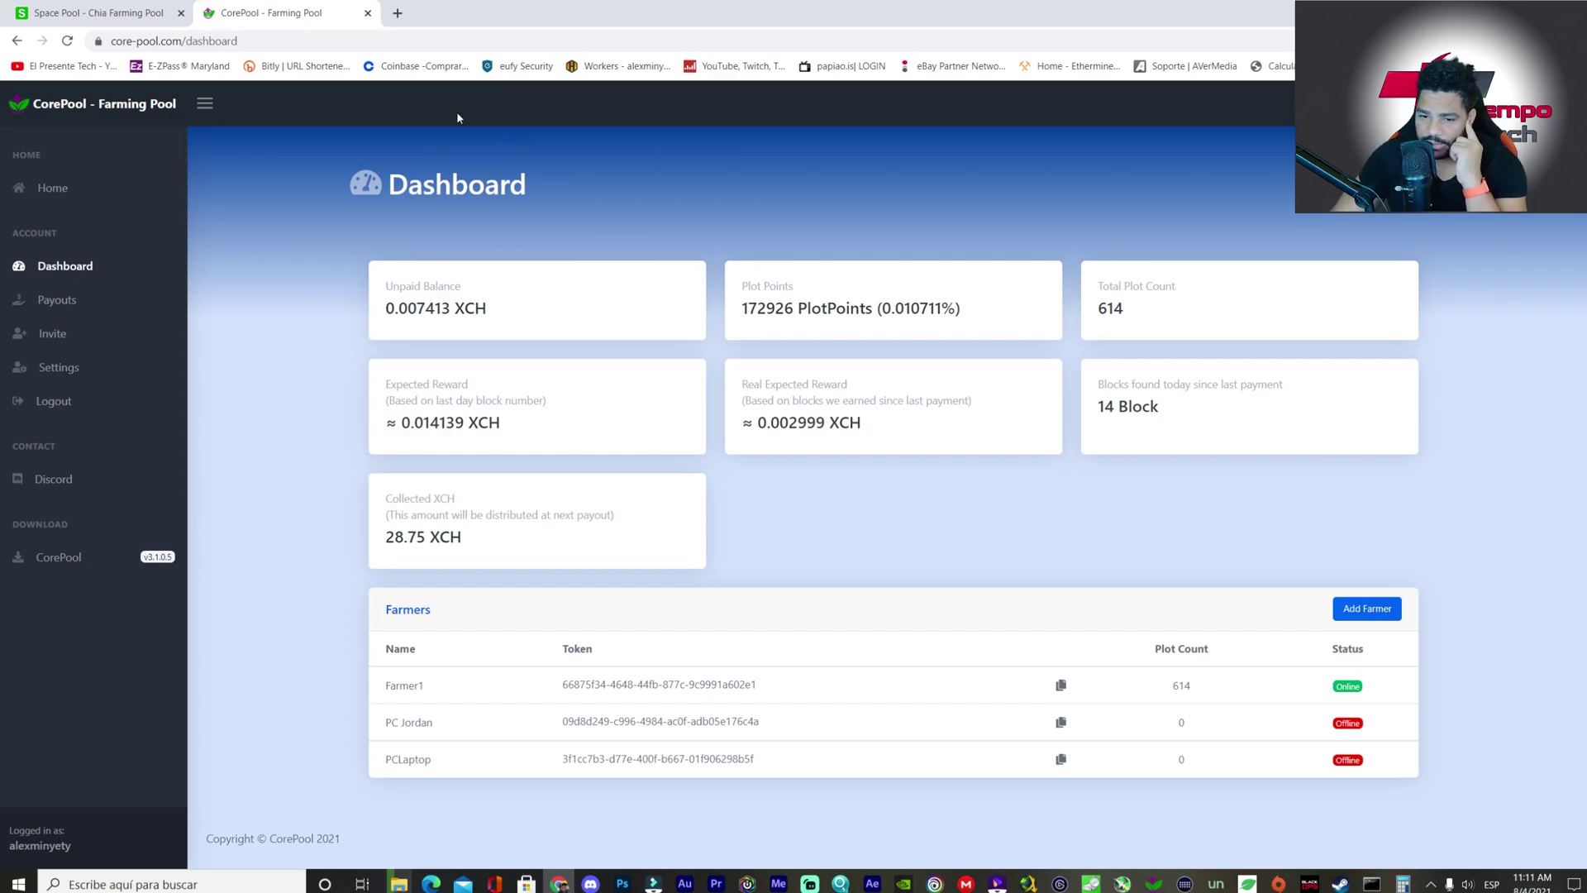
left_click(66, 336)
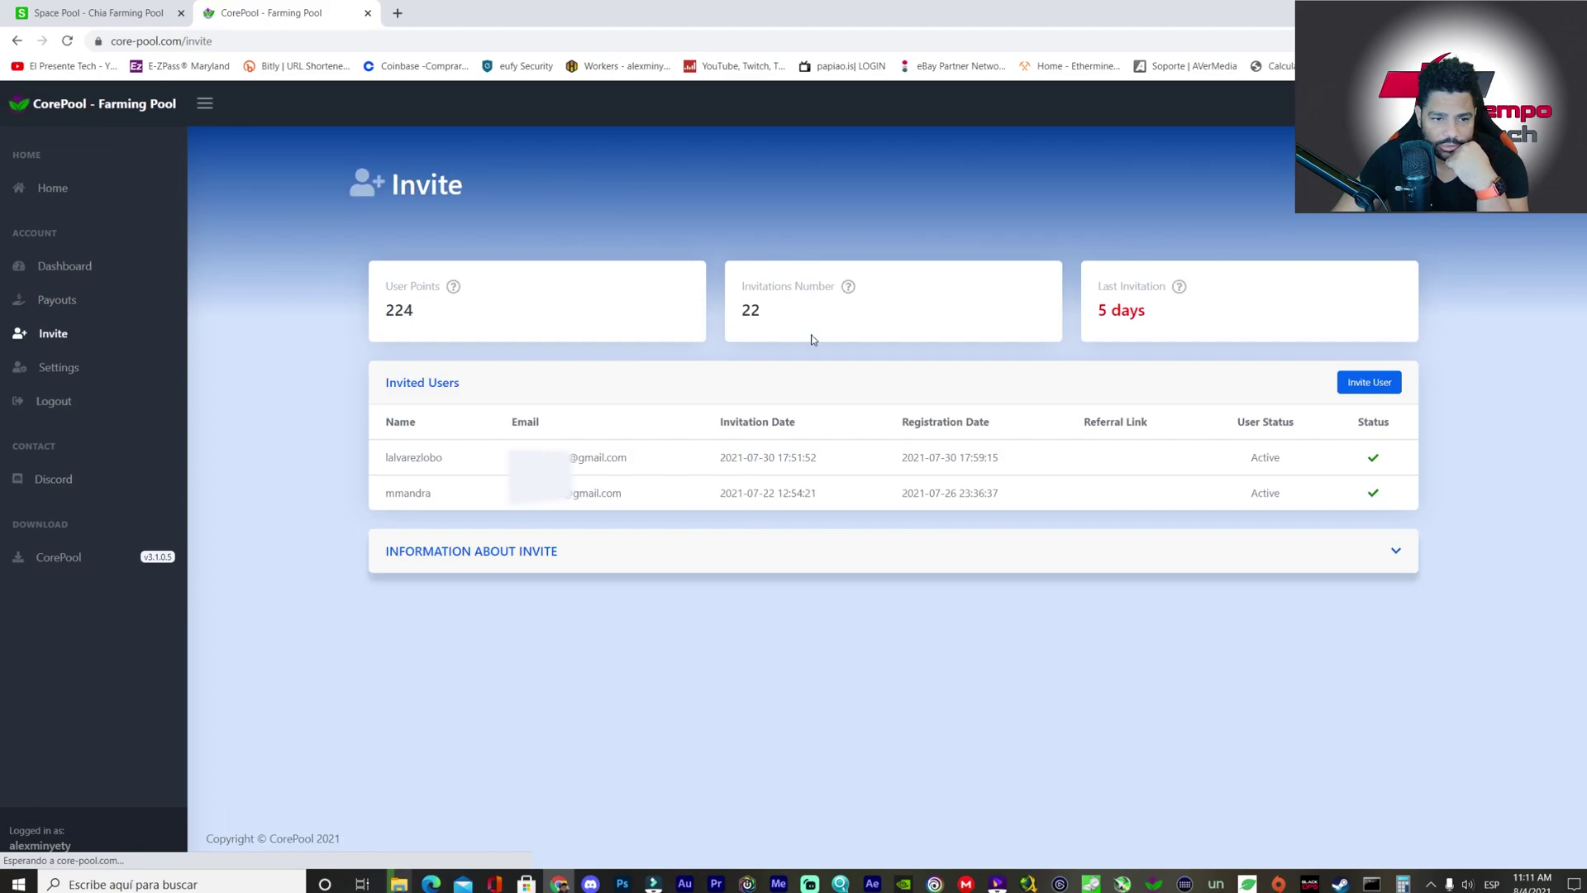
left_click_drag(766, 314, 740, 313)
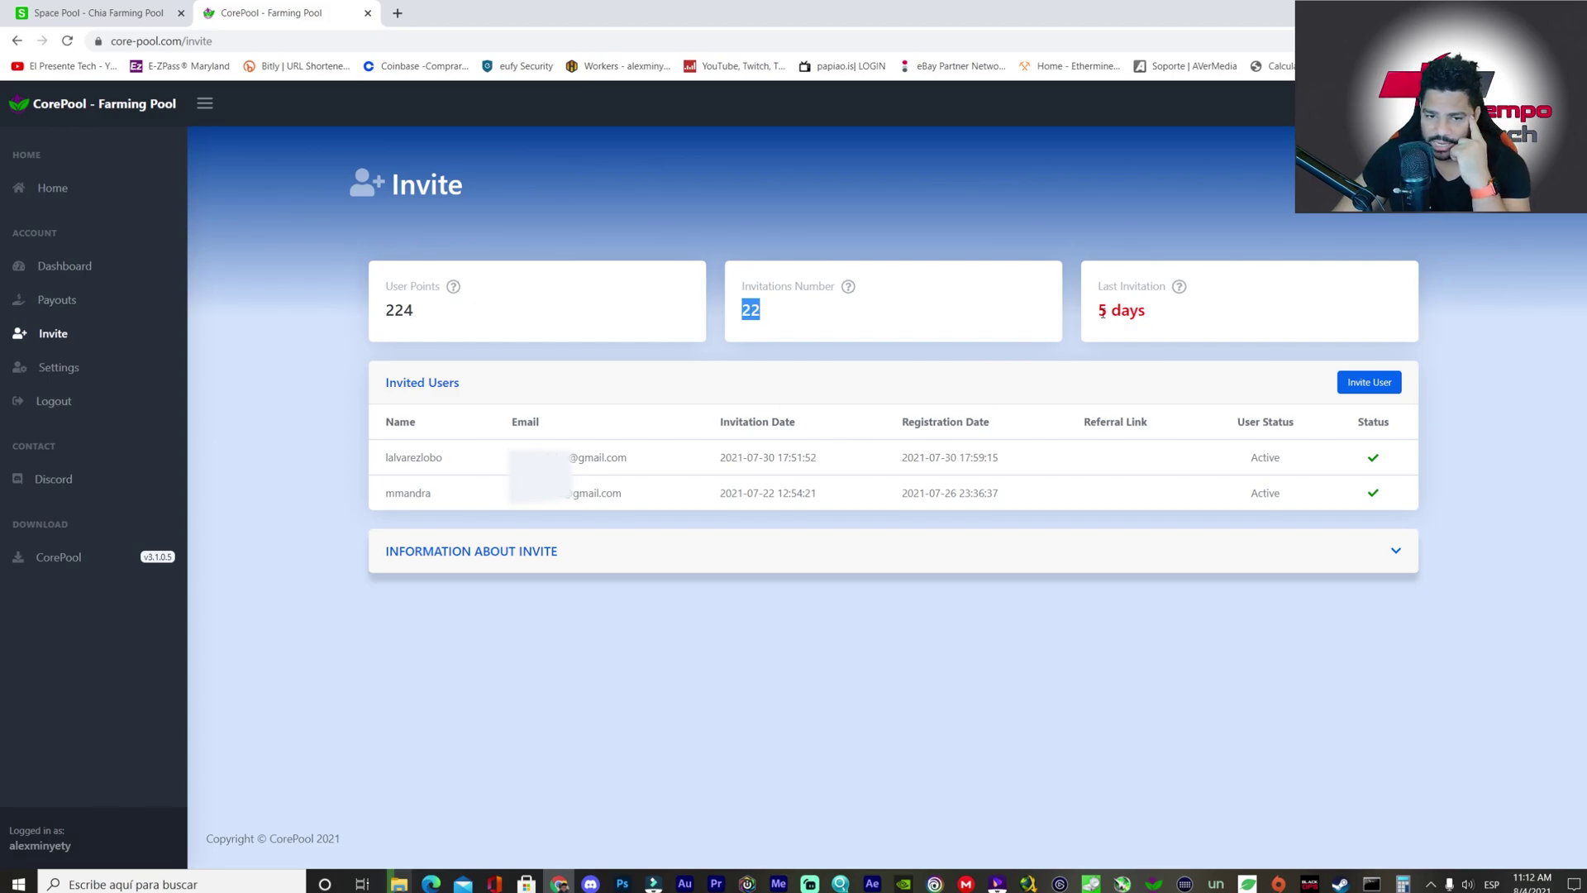
left_click_drag(1103, 311, 1118, 312)
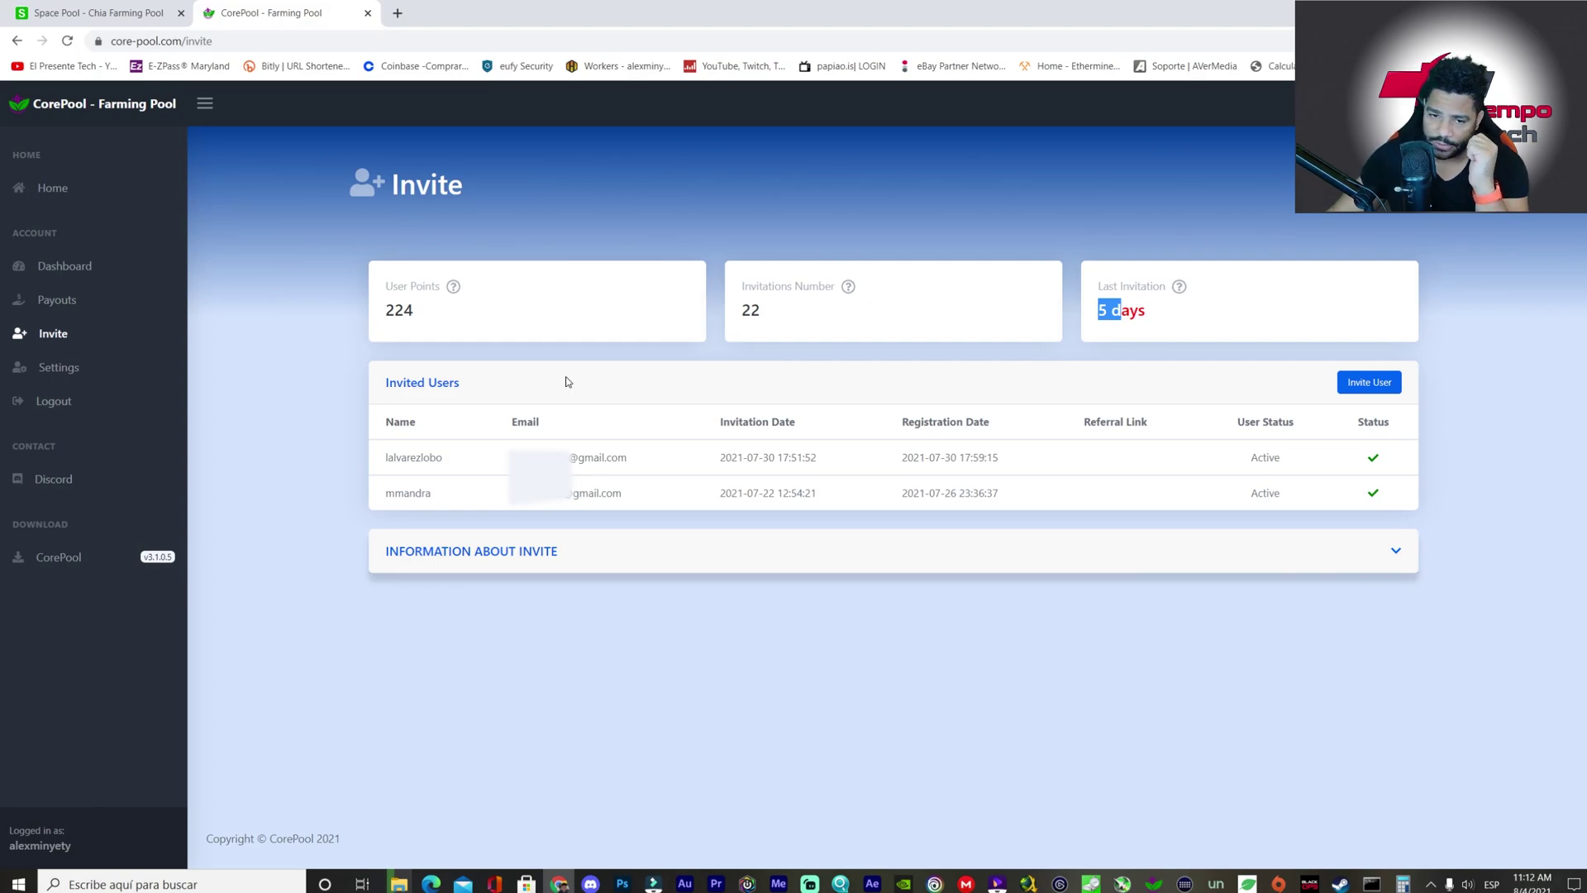
left_click(78, 266)
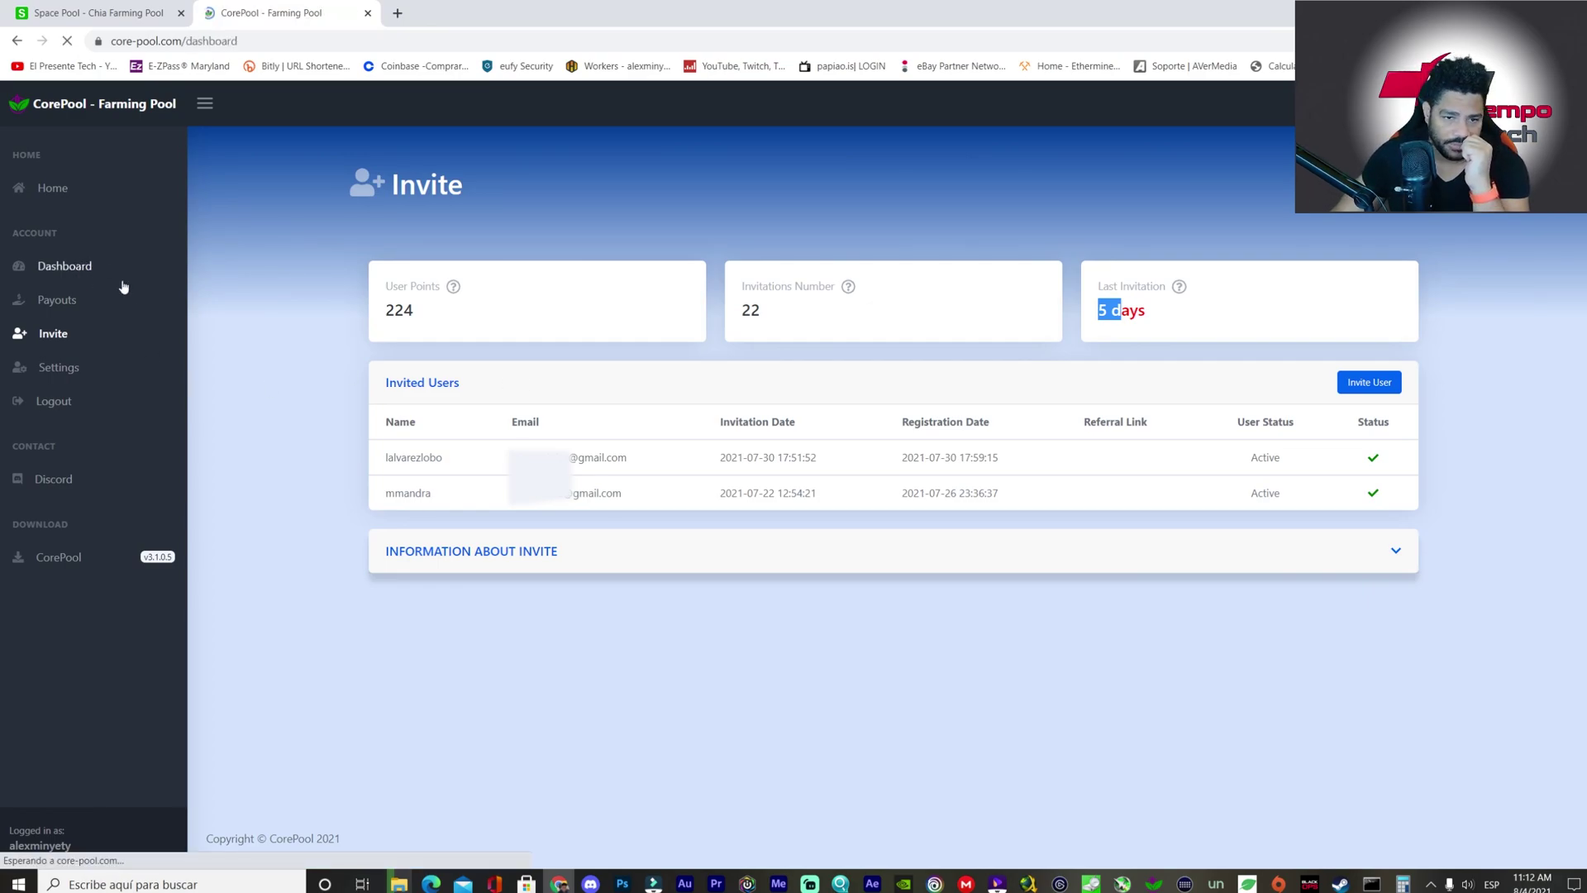
- Open the running CorePool Farmer app from the desktop, stop farming, and dismiss the exit warning
key("super+d")
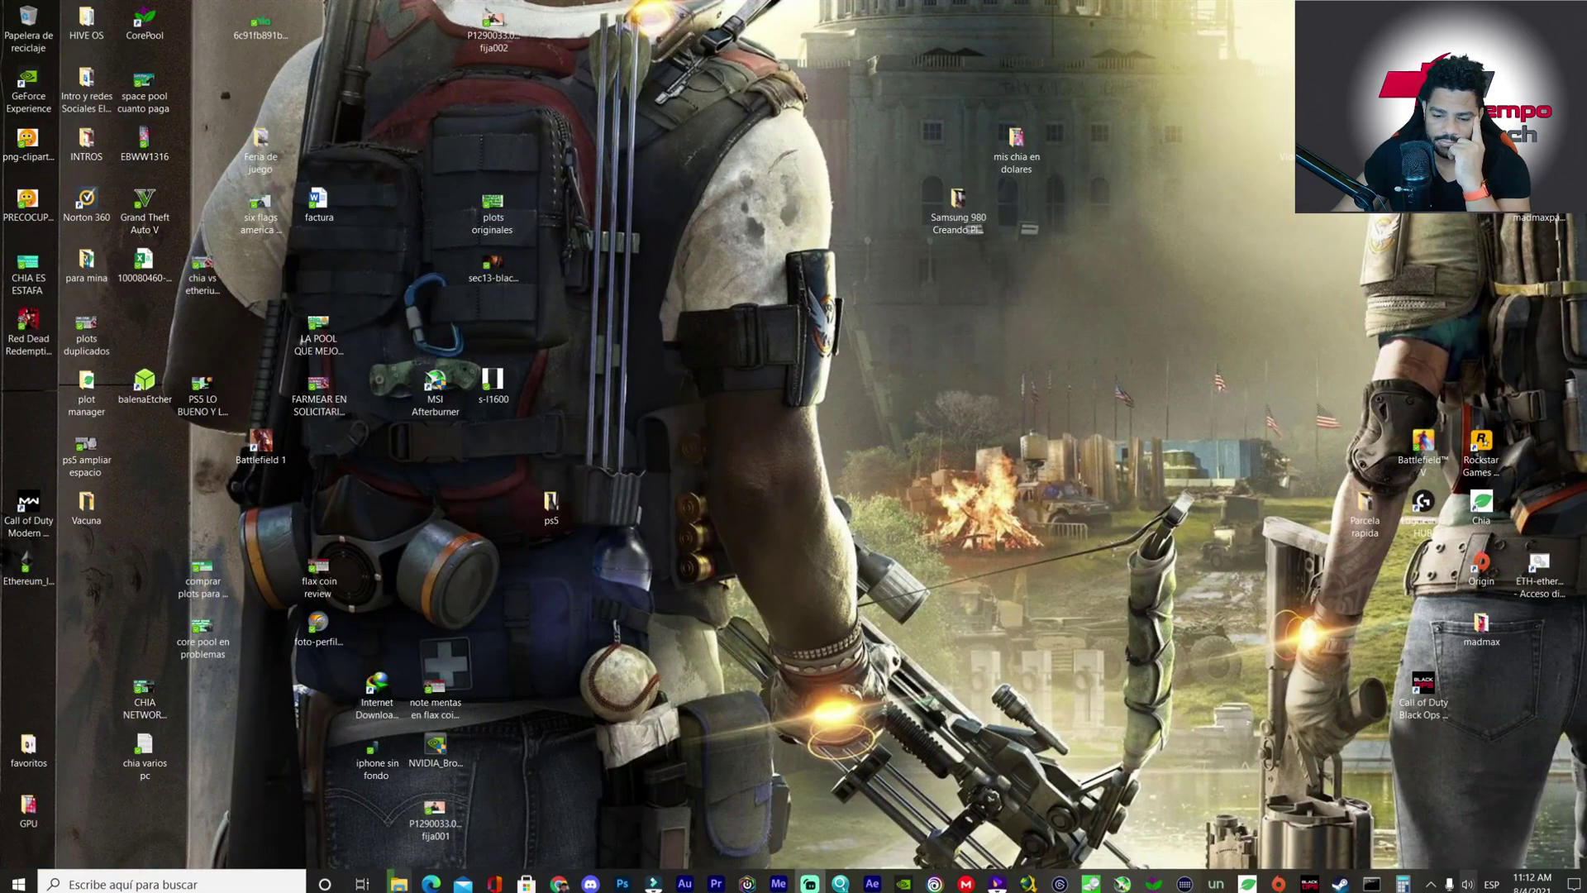
left_click(1430, 883)
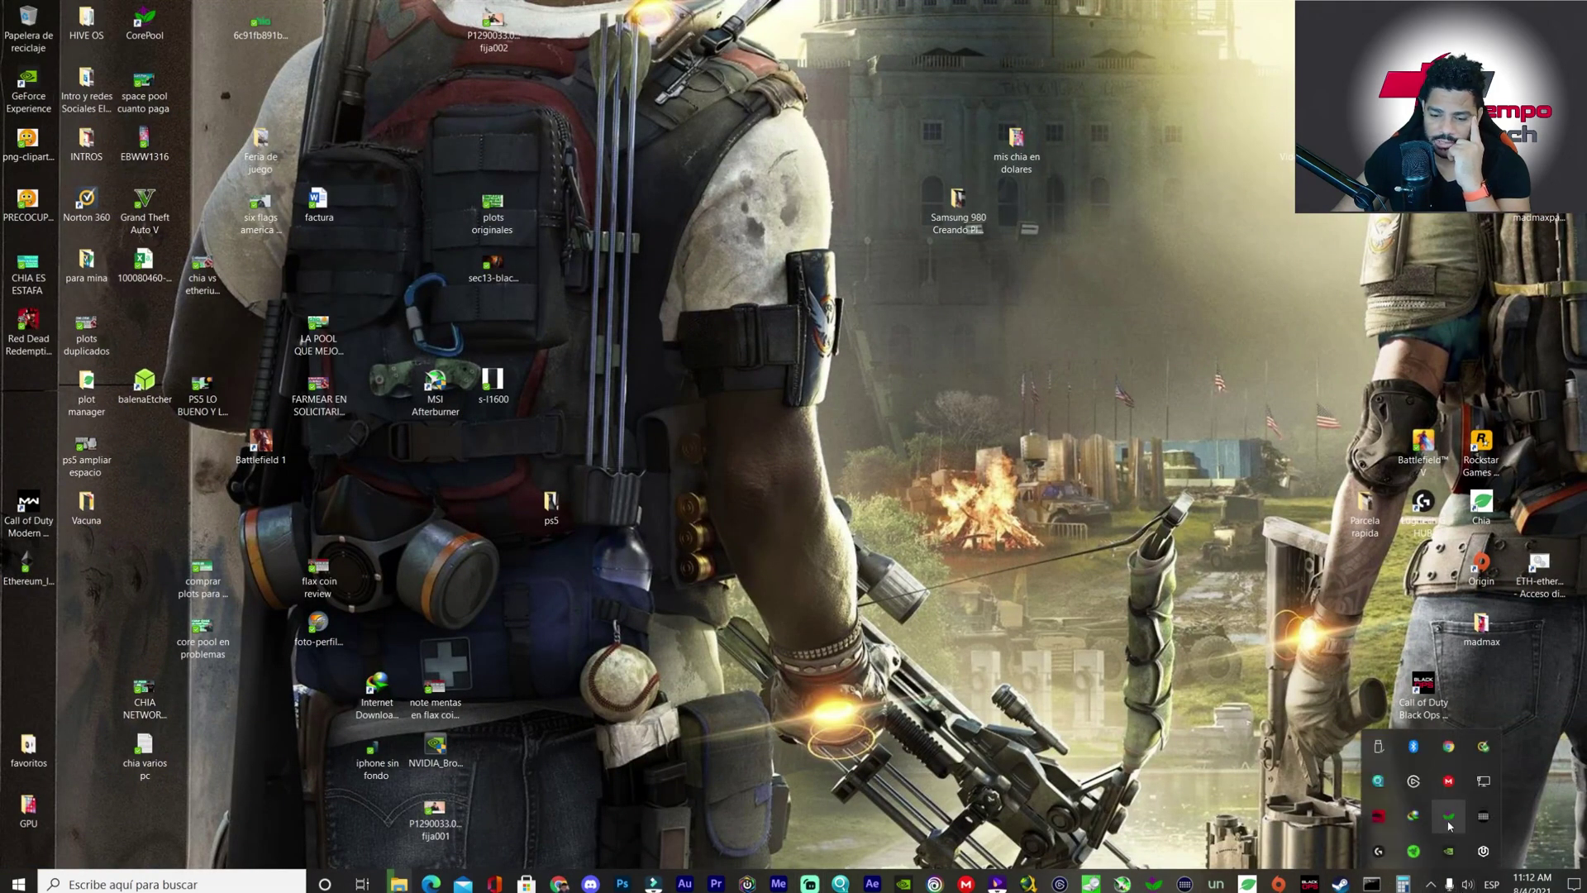
left_click(1448, 816)
left_click(766, 391)
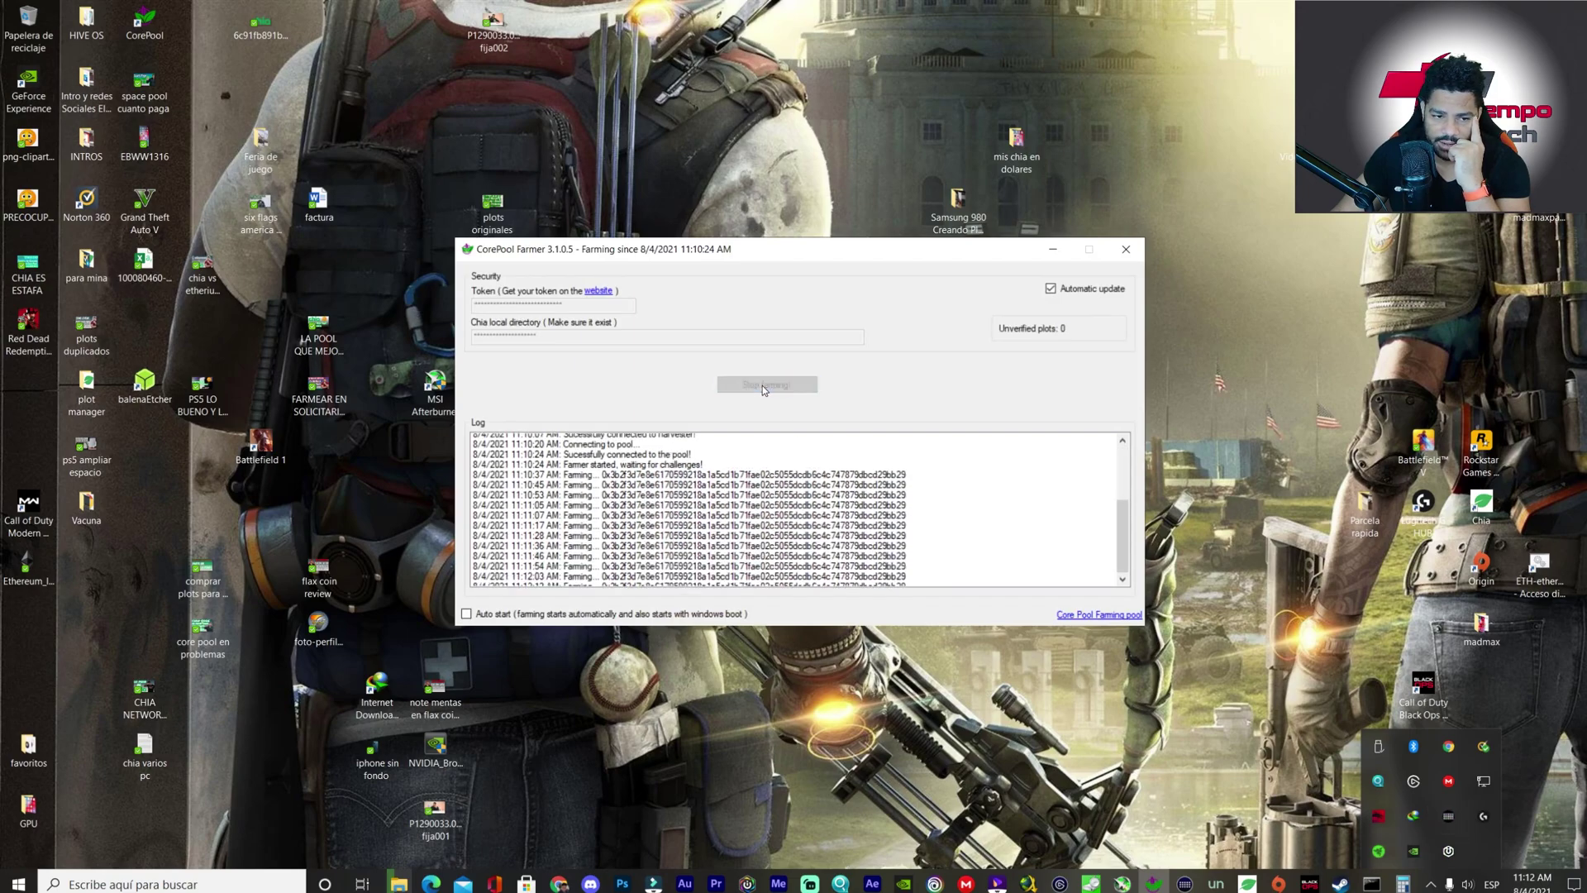
left_click(1126, 249)
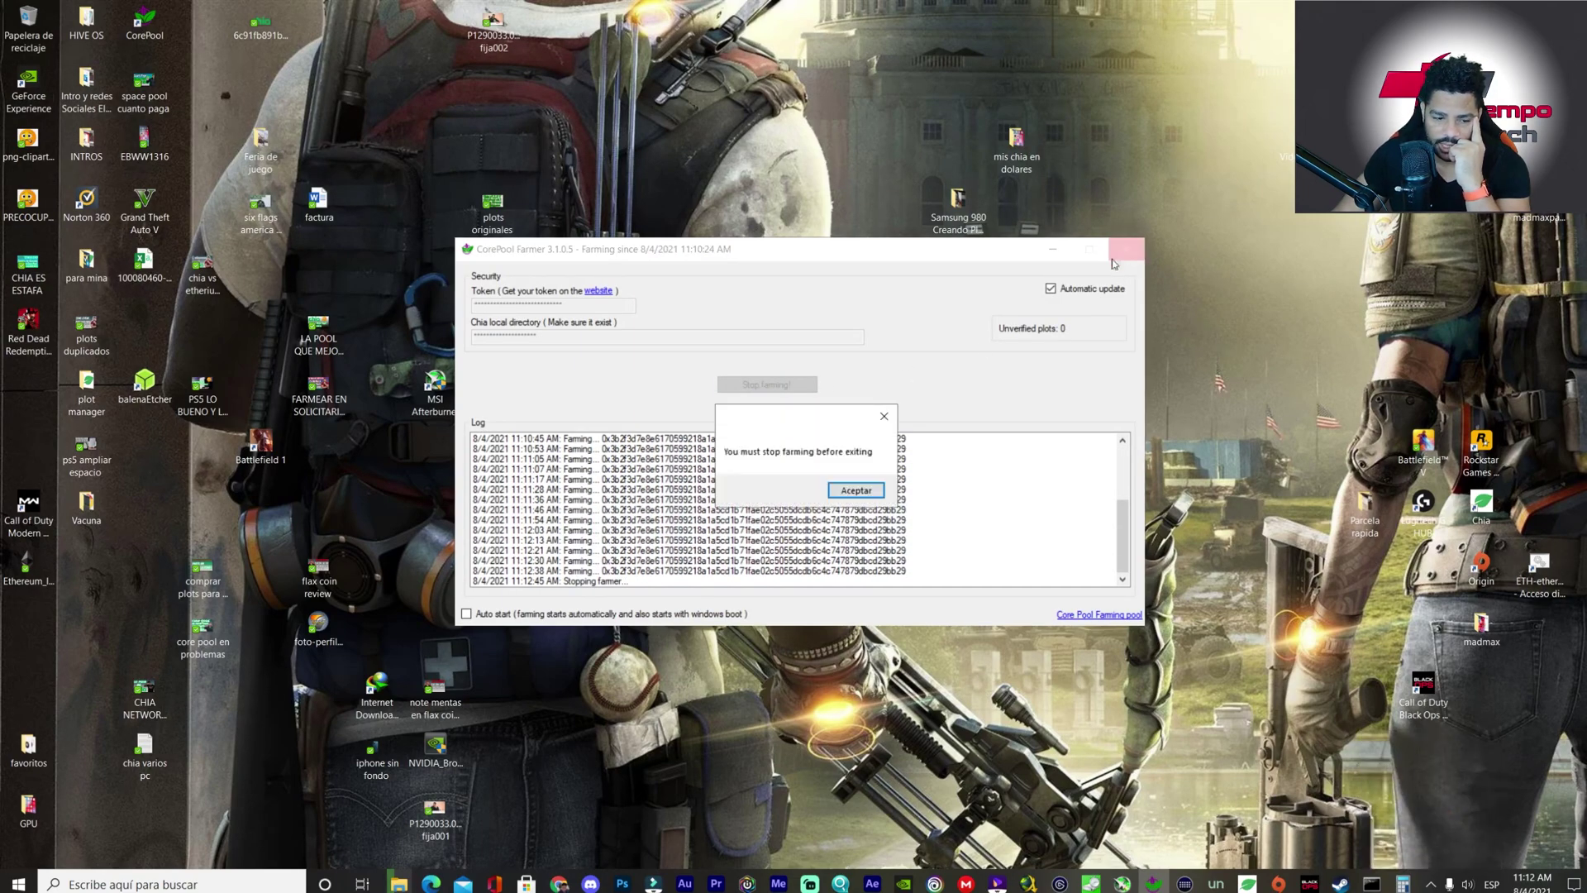
double_click(853, 491)
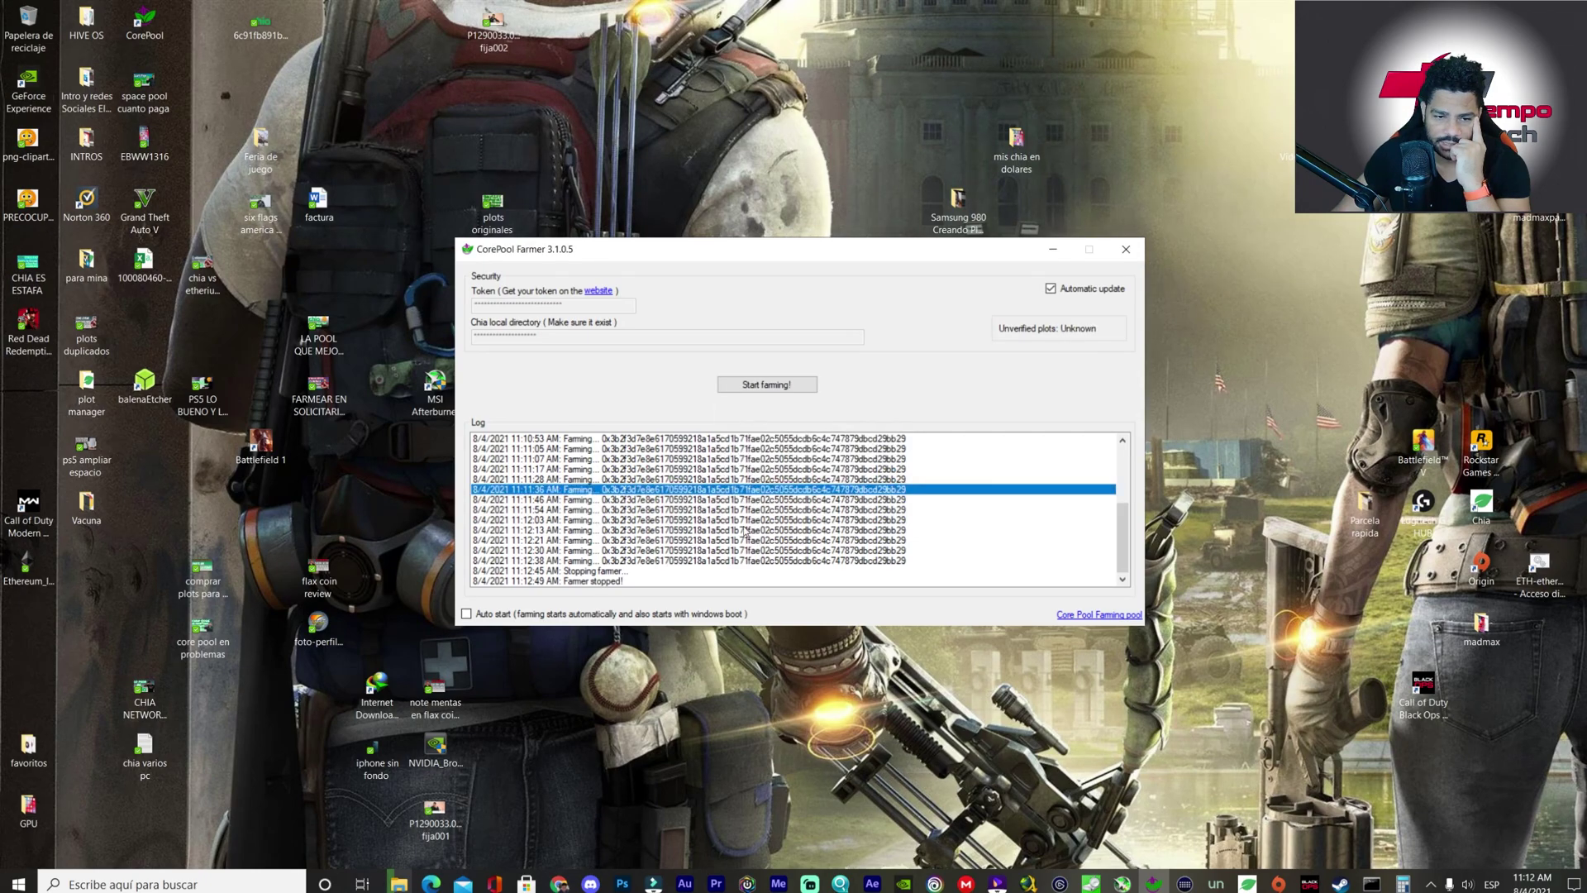
- Open a File Explorer window on This PC and check the contents of the Los Mina 2 (A:) drive
left_click(399, 883)
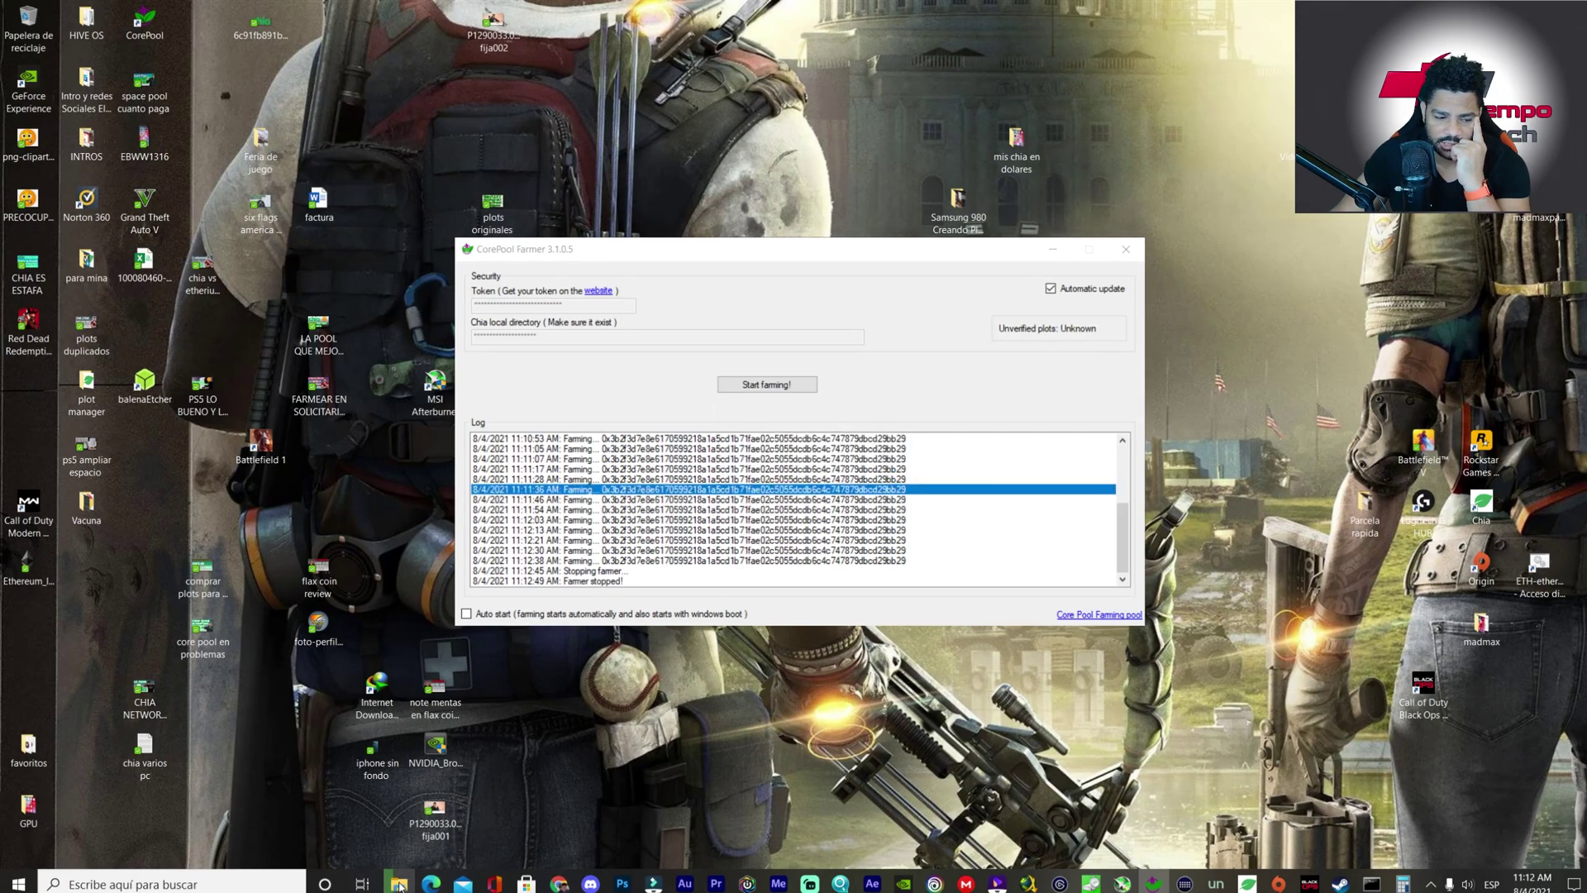
left_click(281, 883)
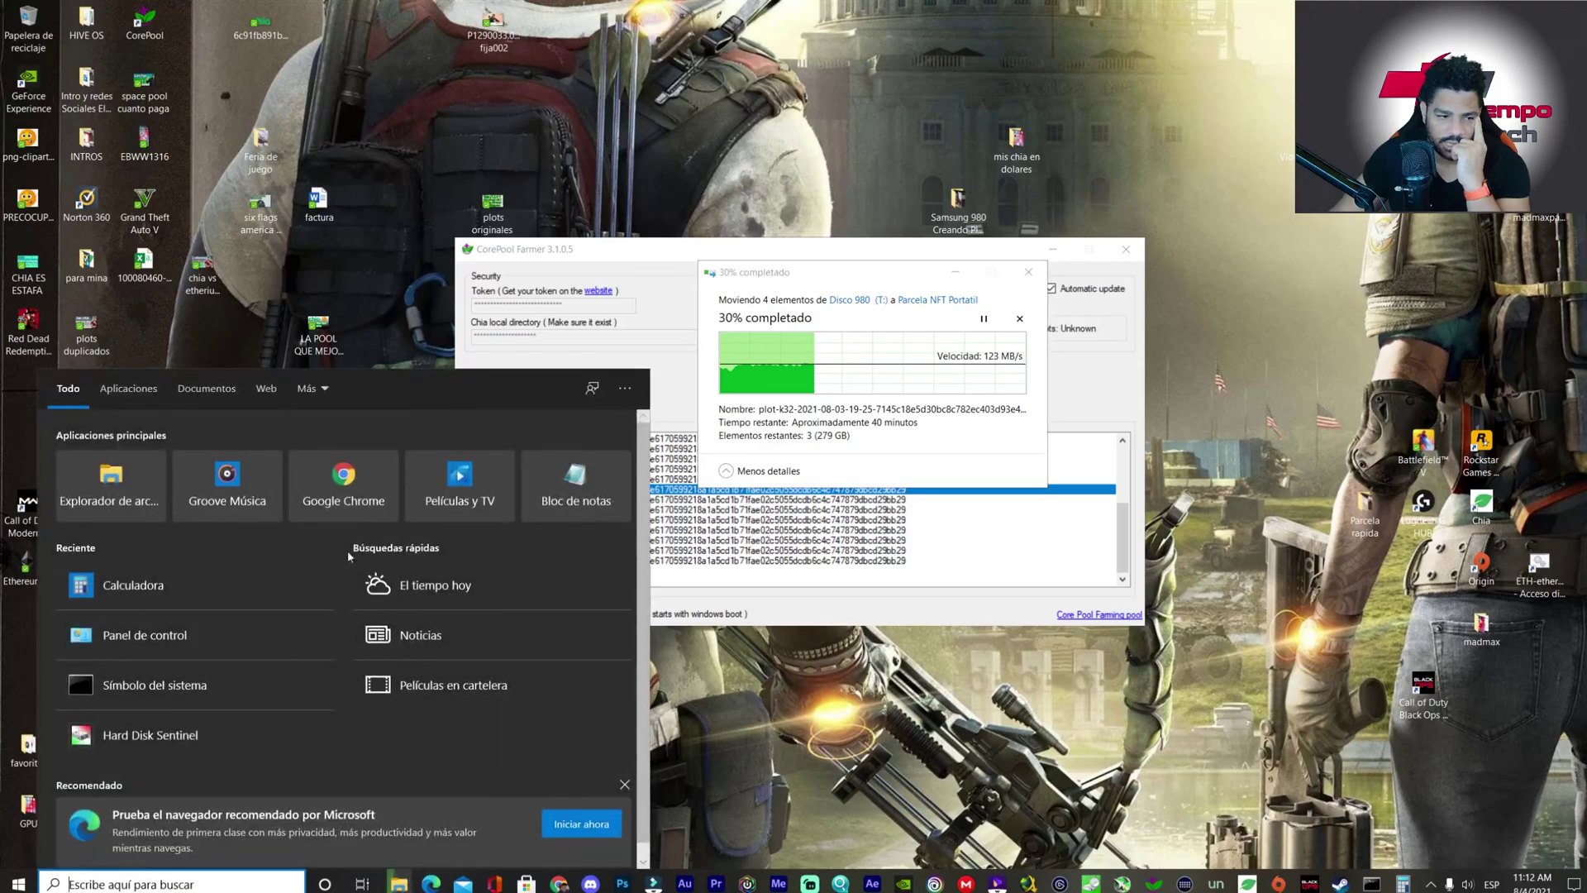
left_click(124, 488)
left_click(1180, 140)
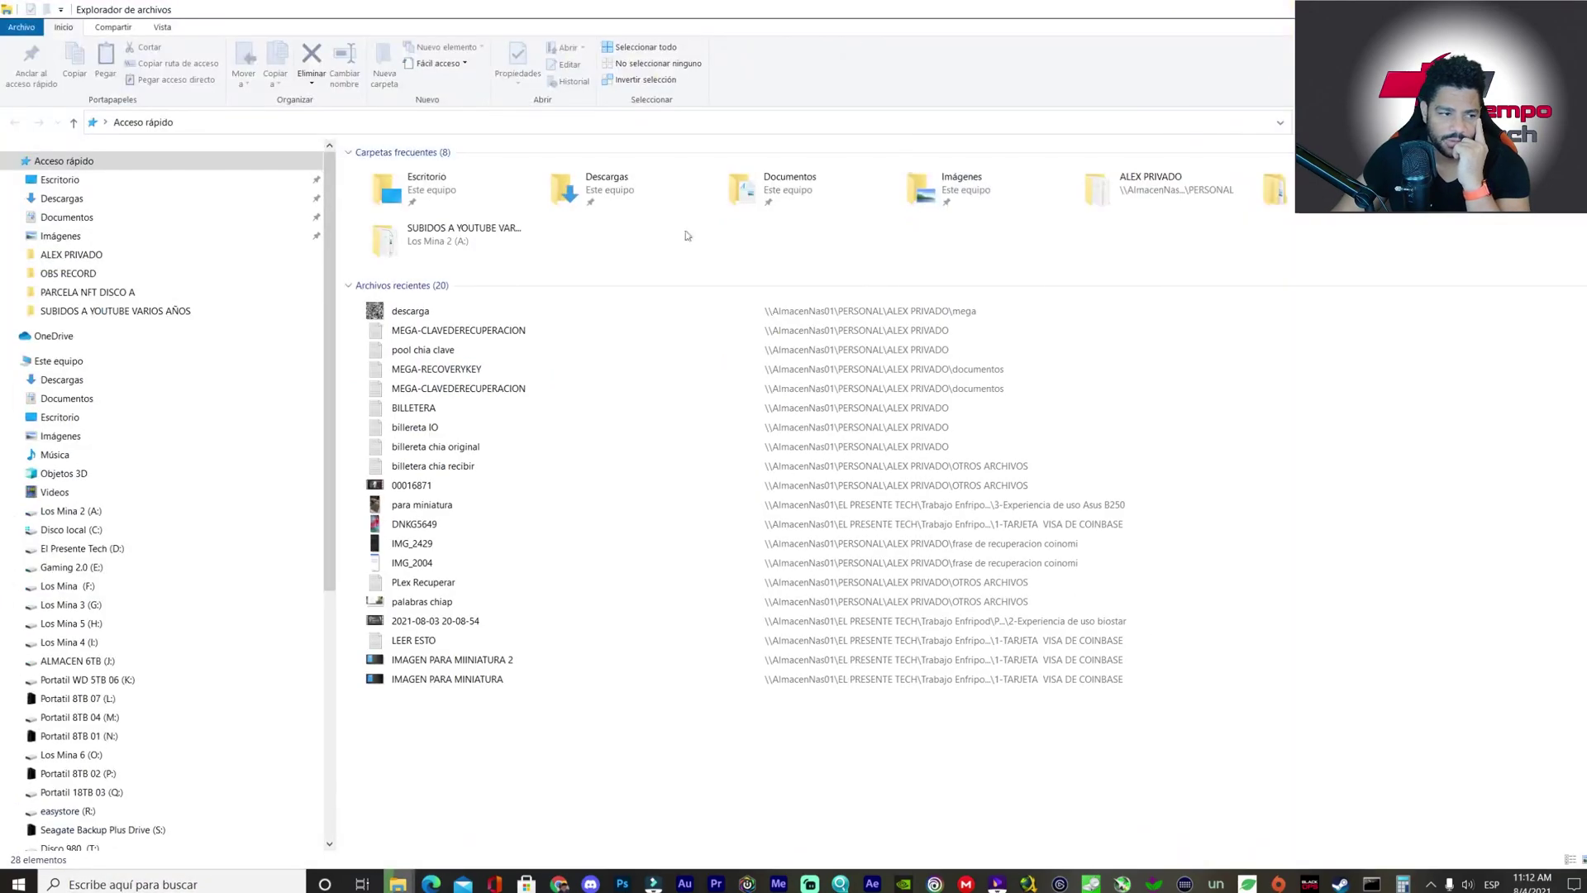
left_click(241, 360)
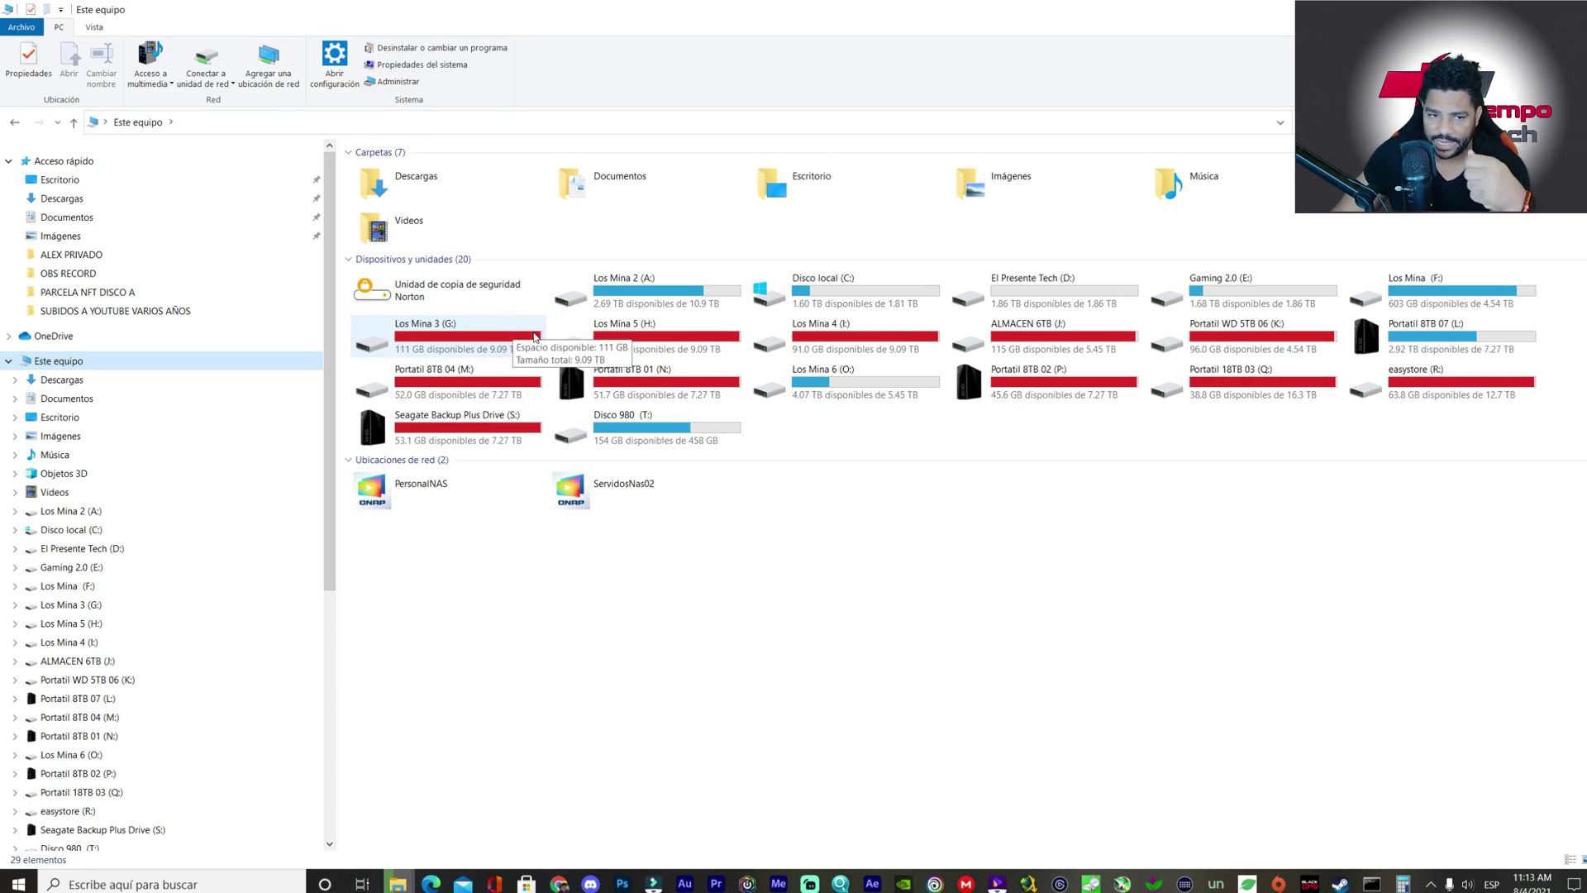
double_click(626, 298)
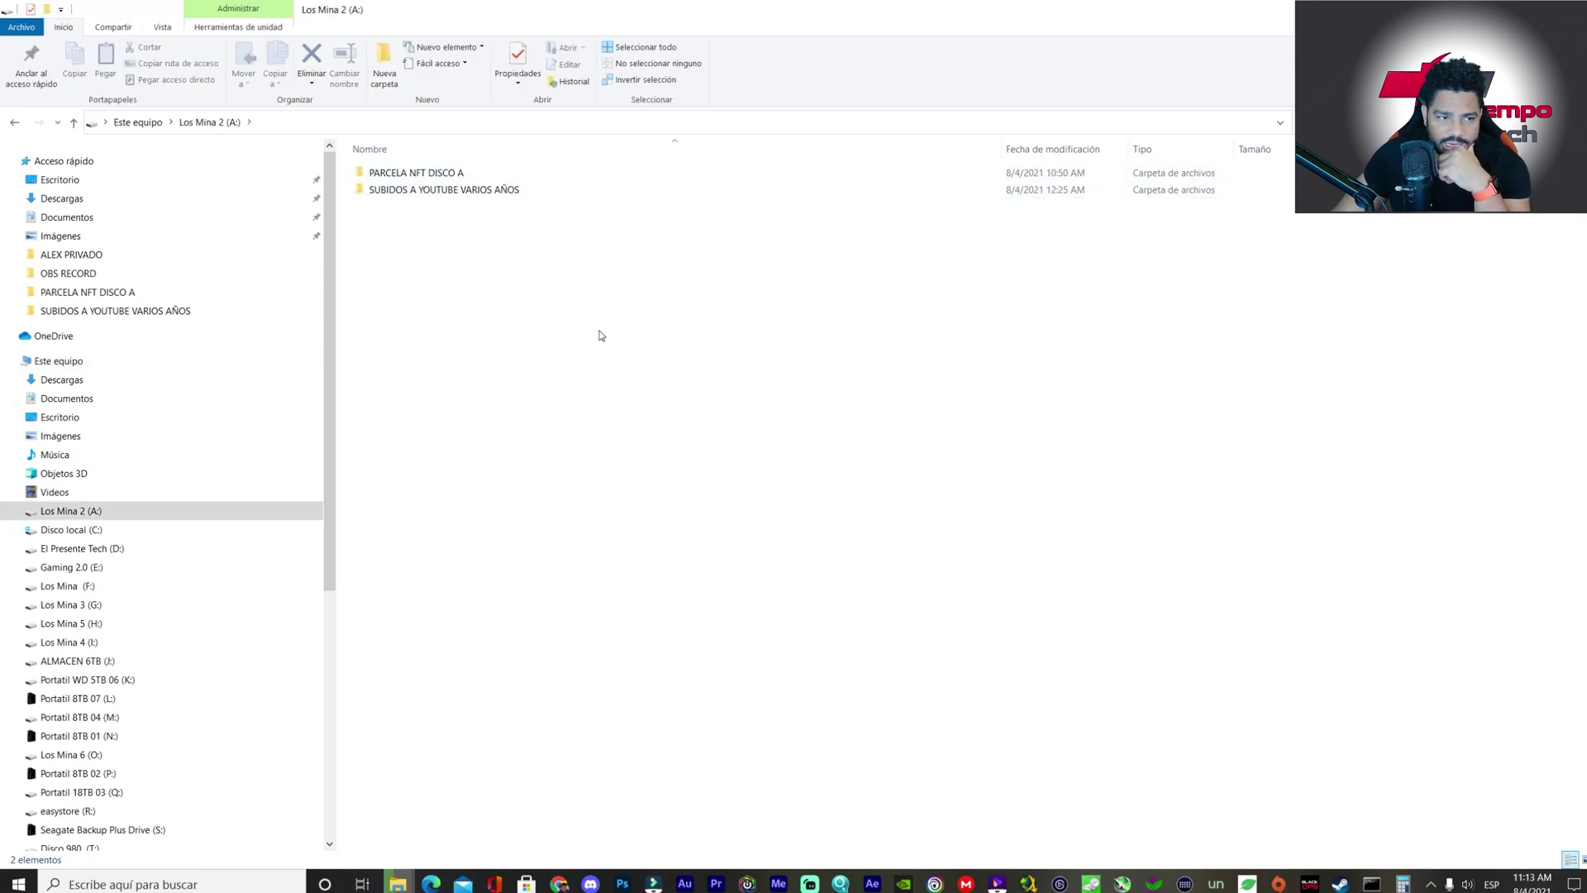
key("alt+Left")
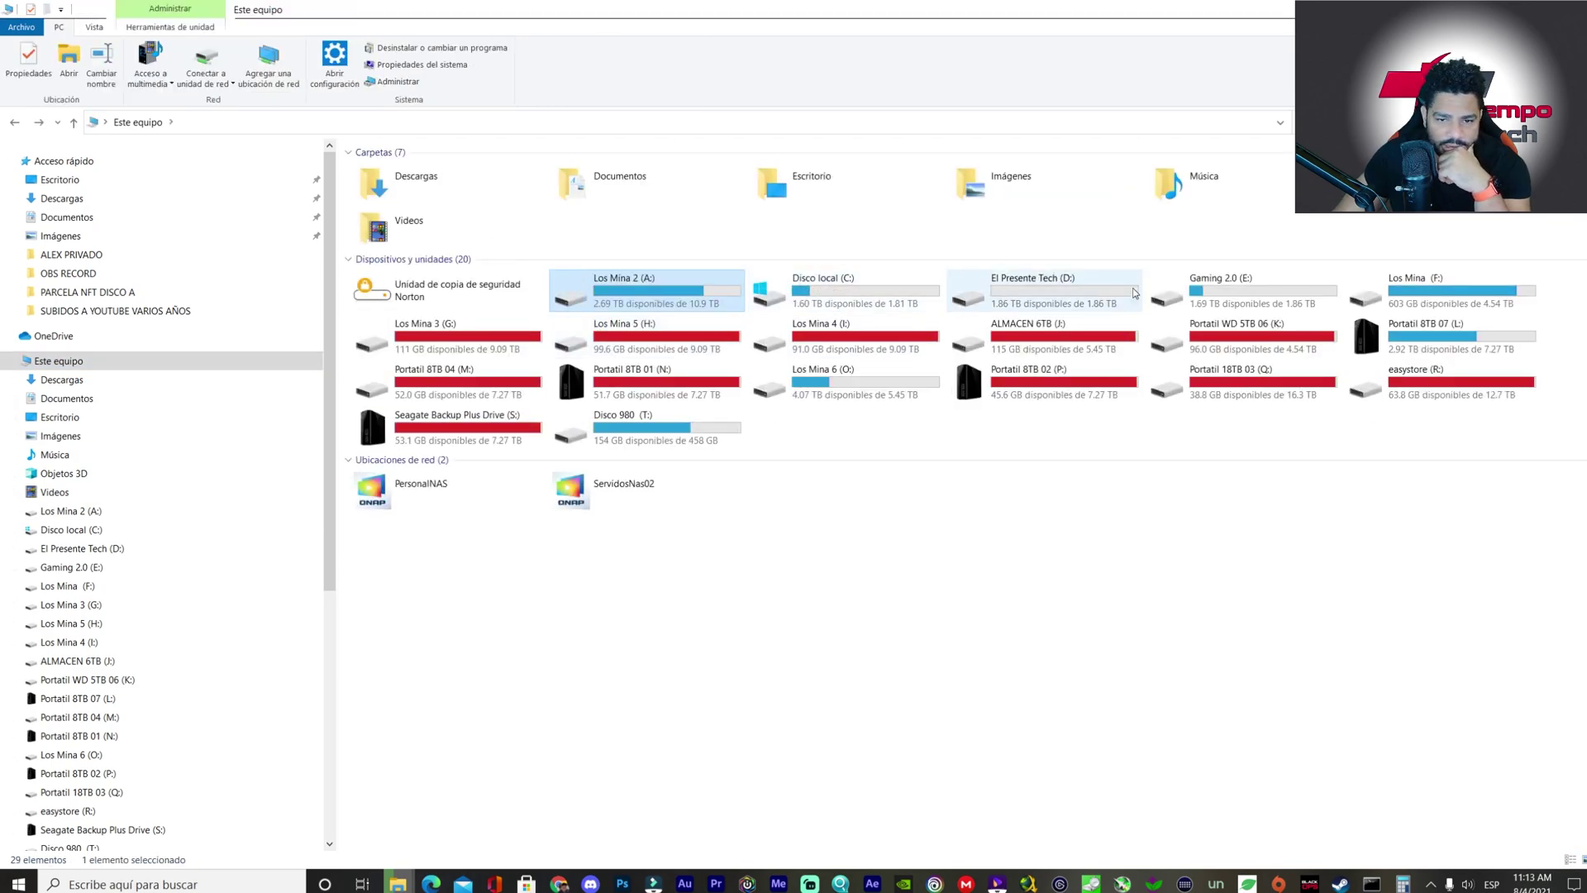
- Permanently delete all the loose k32 .plot files in the root of the Los Mina (F:) drive, leaving its two folders
double_click(1397, 289)
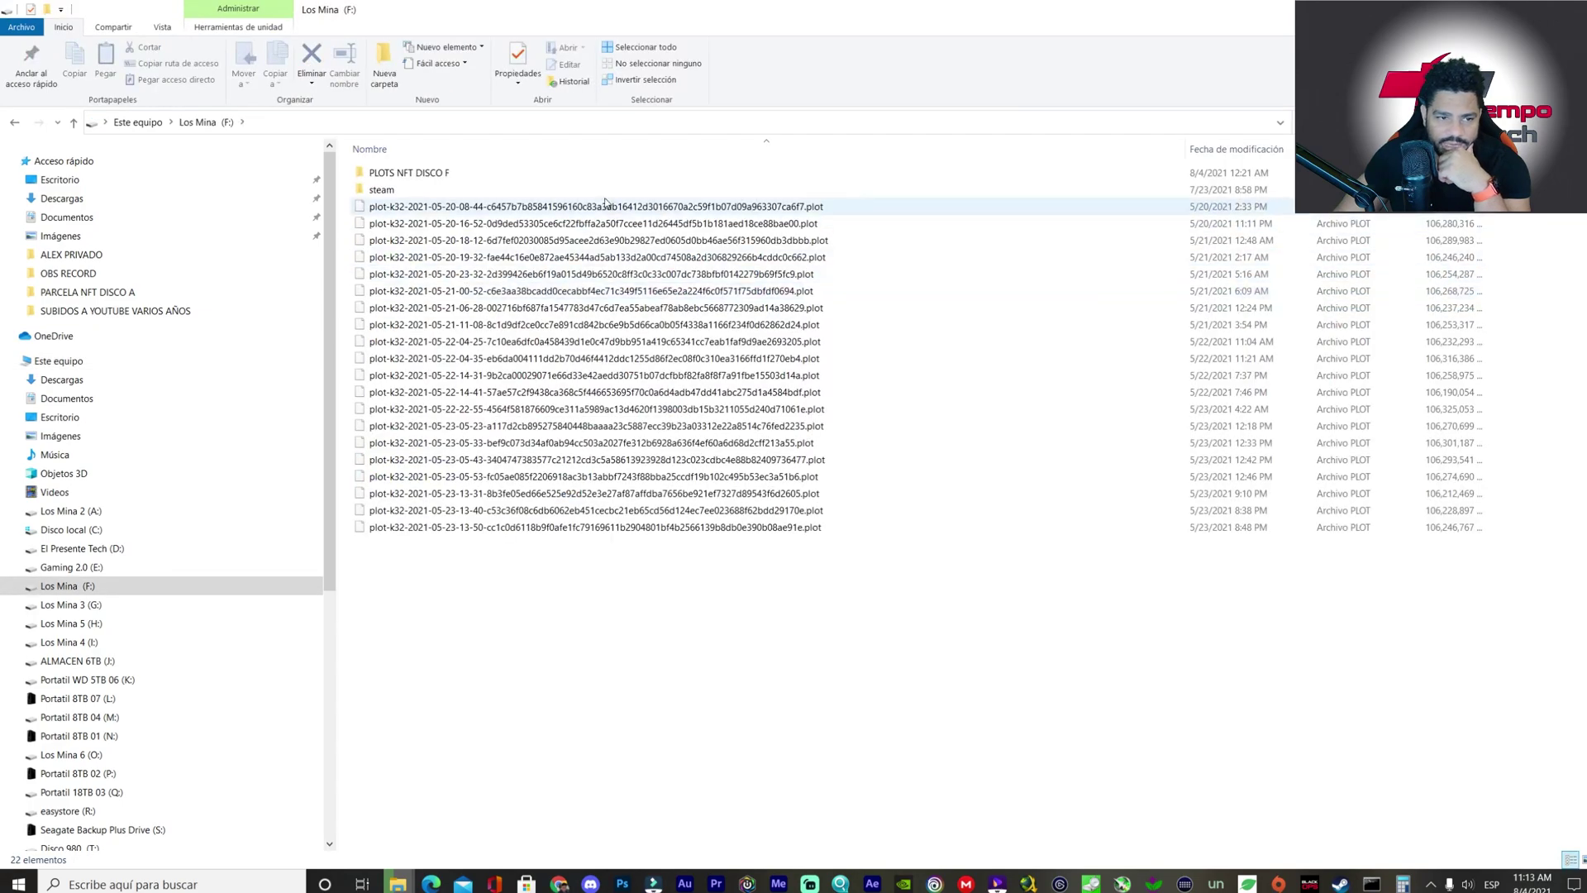
left_click(609, 205)
key("shift+Down")
key("shift+Down")
key("shift+Down")
key("shift+Down")
key("shift+Down")
key("shift+Down")
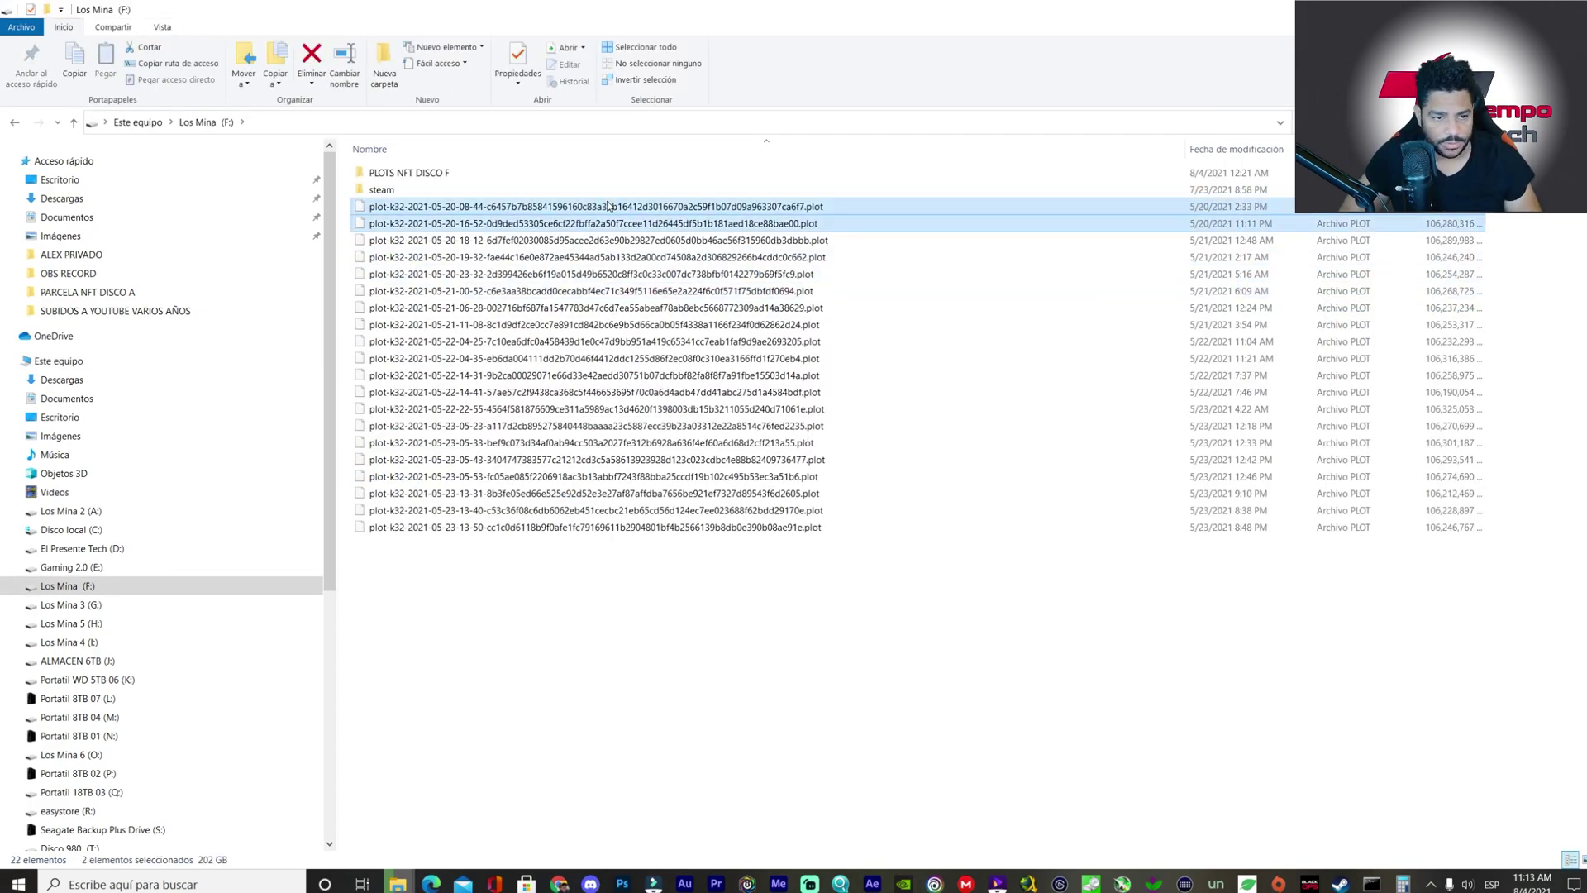
key("shift+Down")
key("shift+Down")
key("shift+Down")
key("shift+Down")
key("shift+Down")
key("shift+Down")
key("shift+Down")
key("shift+Down")
key("shift+Down")
key("shift+Down")
key("shift+Down")
key("shift+Down")
key("shift+Down")
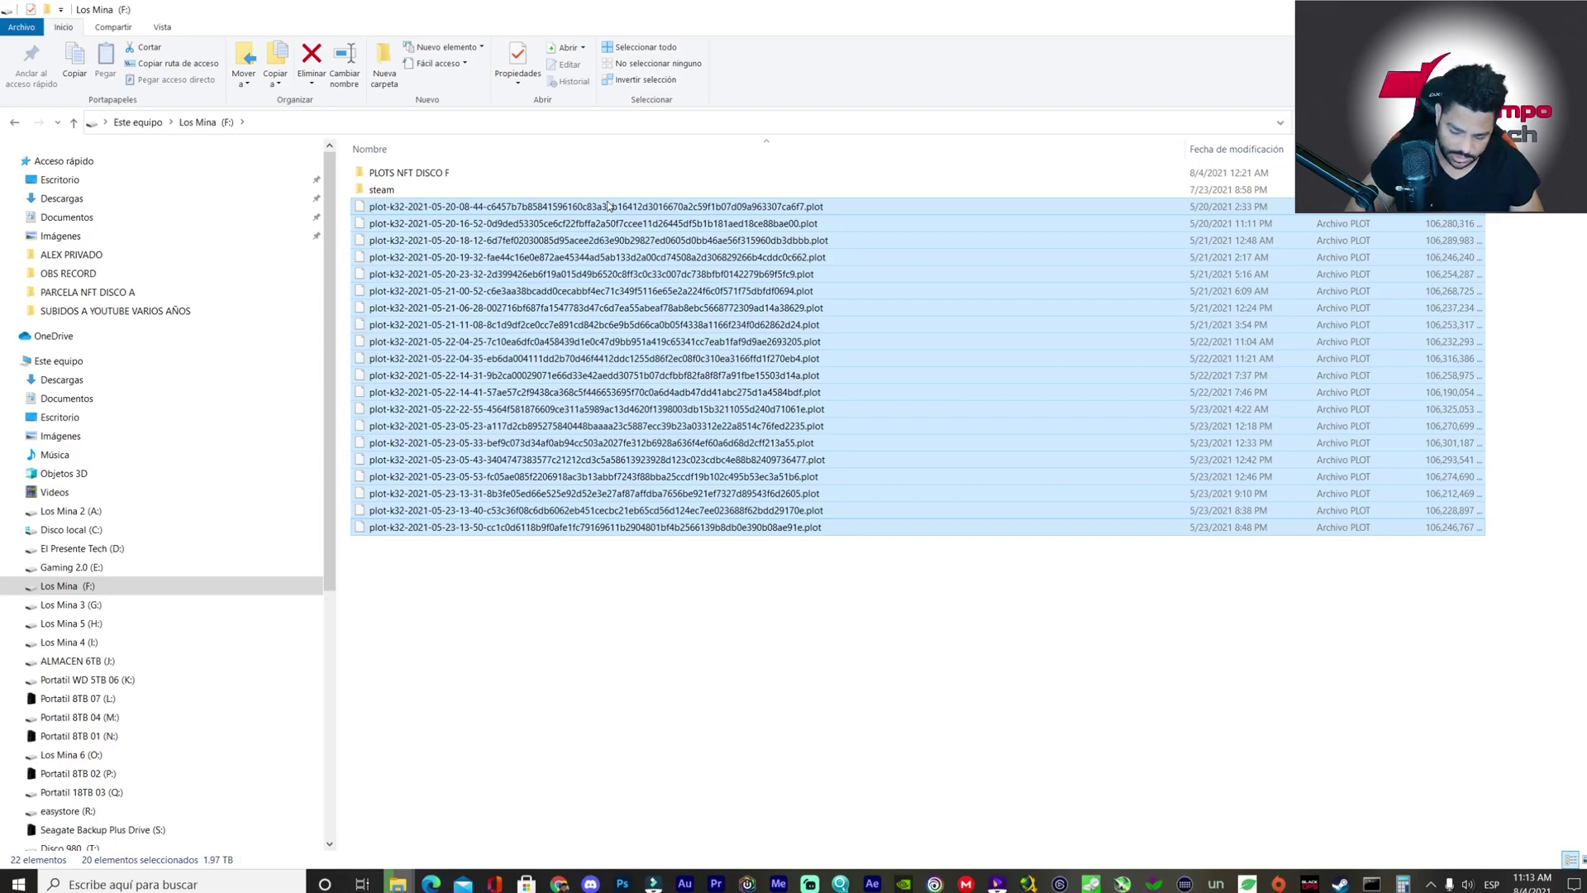
key("Delete")
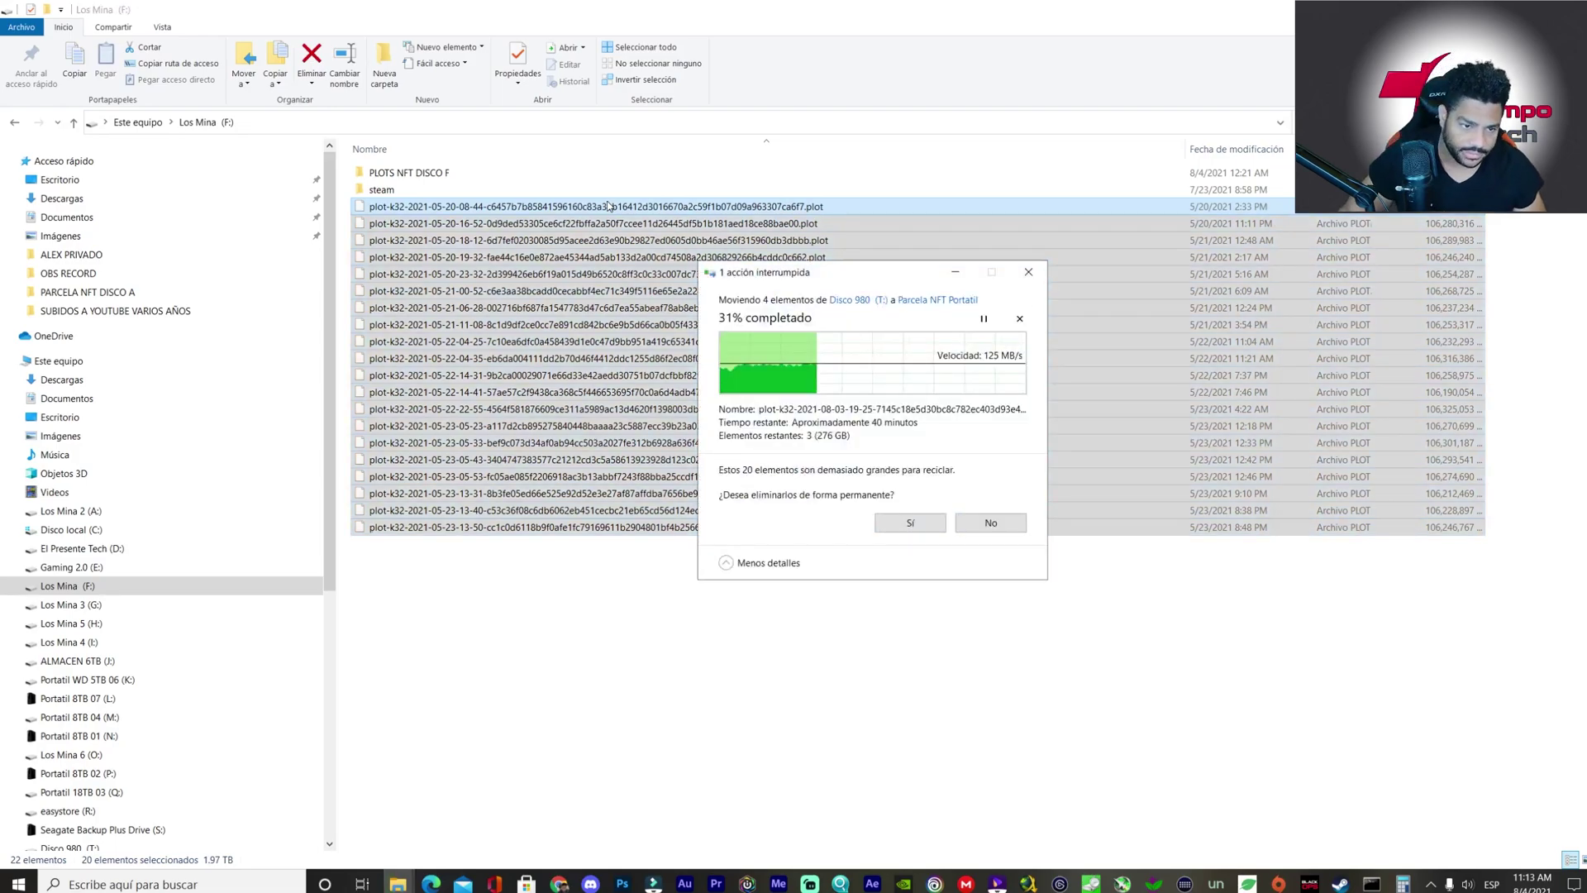
left_click(909, 523)
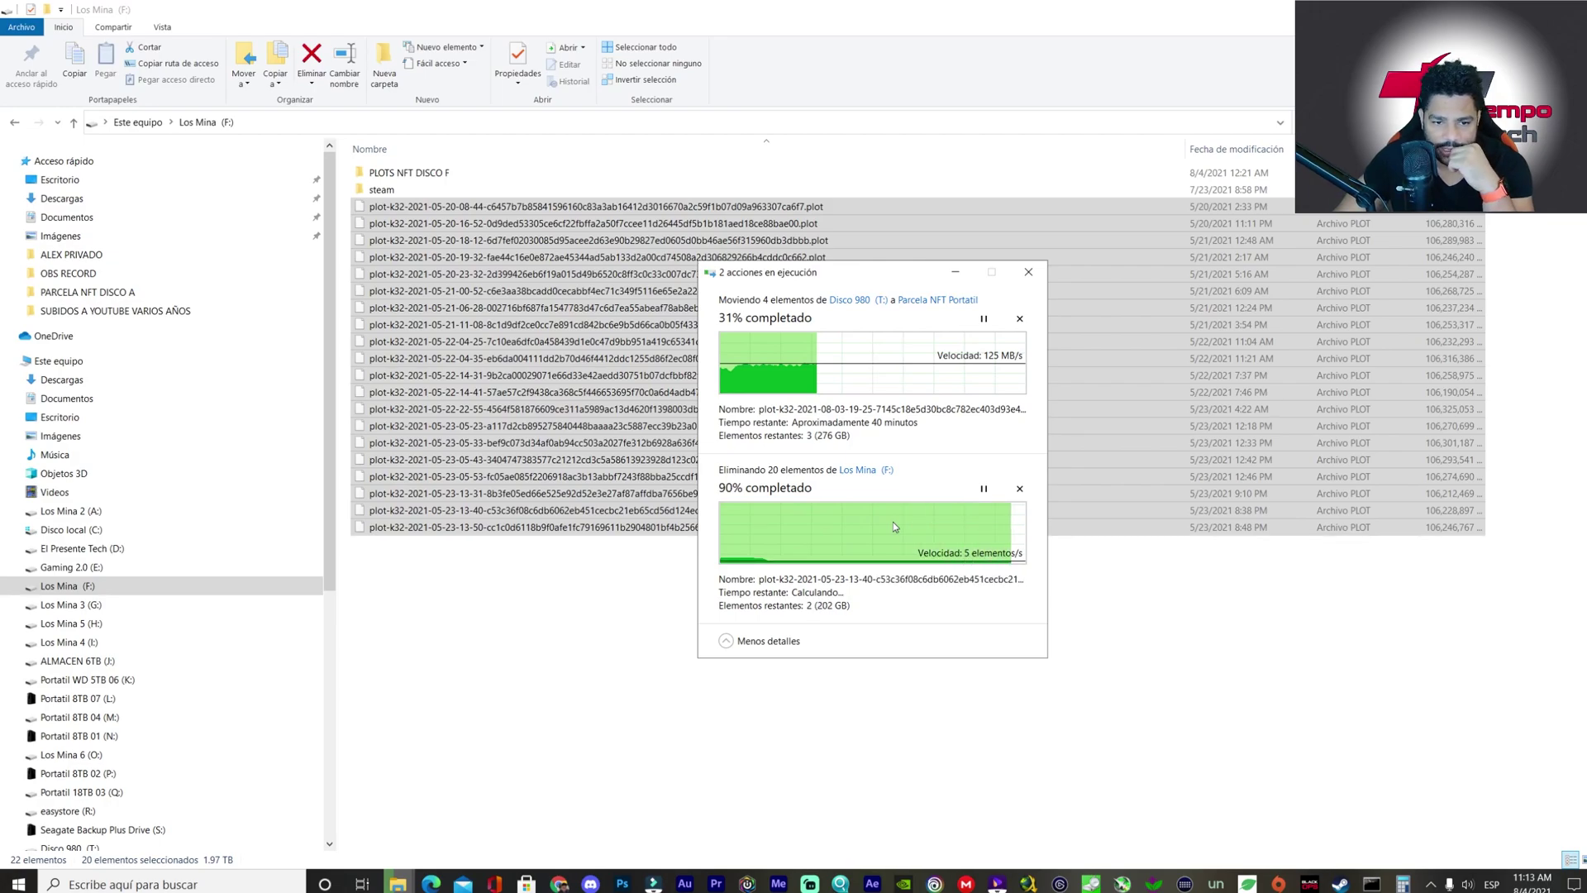
left_click(714, 531)
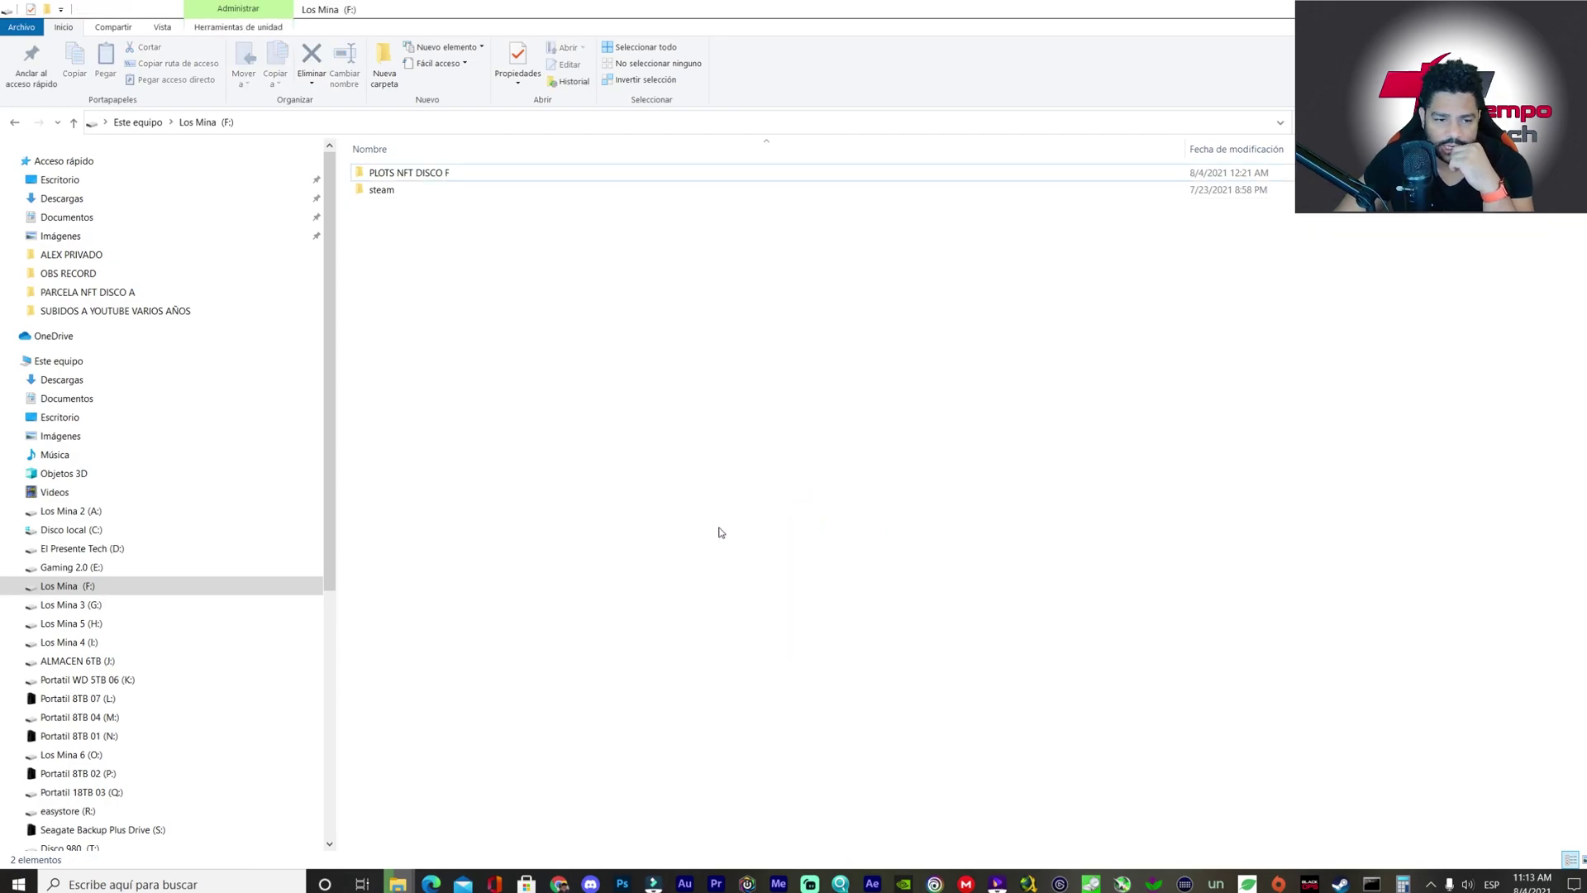
- Check the free space and remaining contents of the Los Mina (F:) drive, and return to the This PC overview
key("alt+Up")
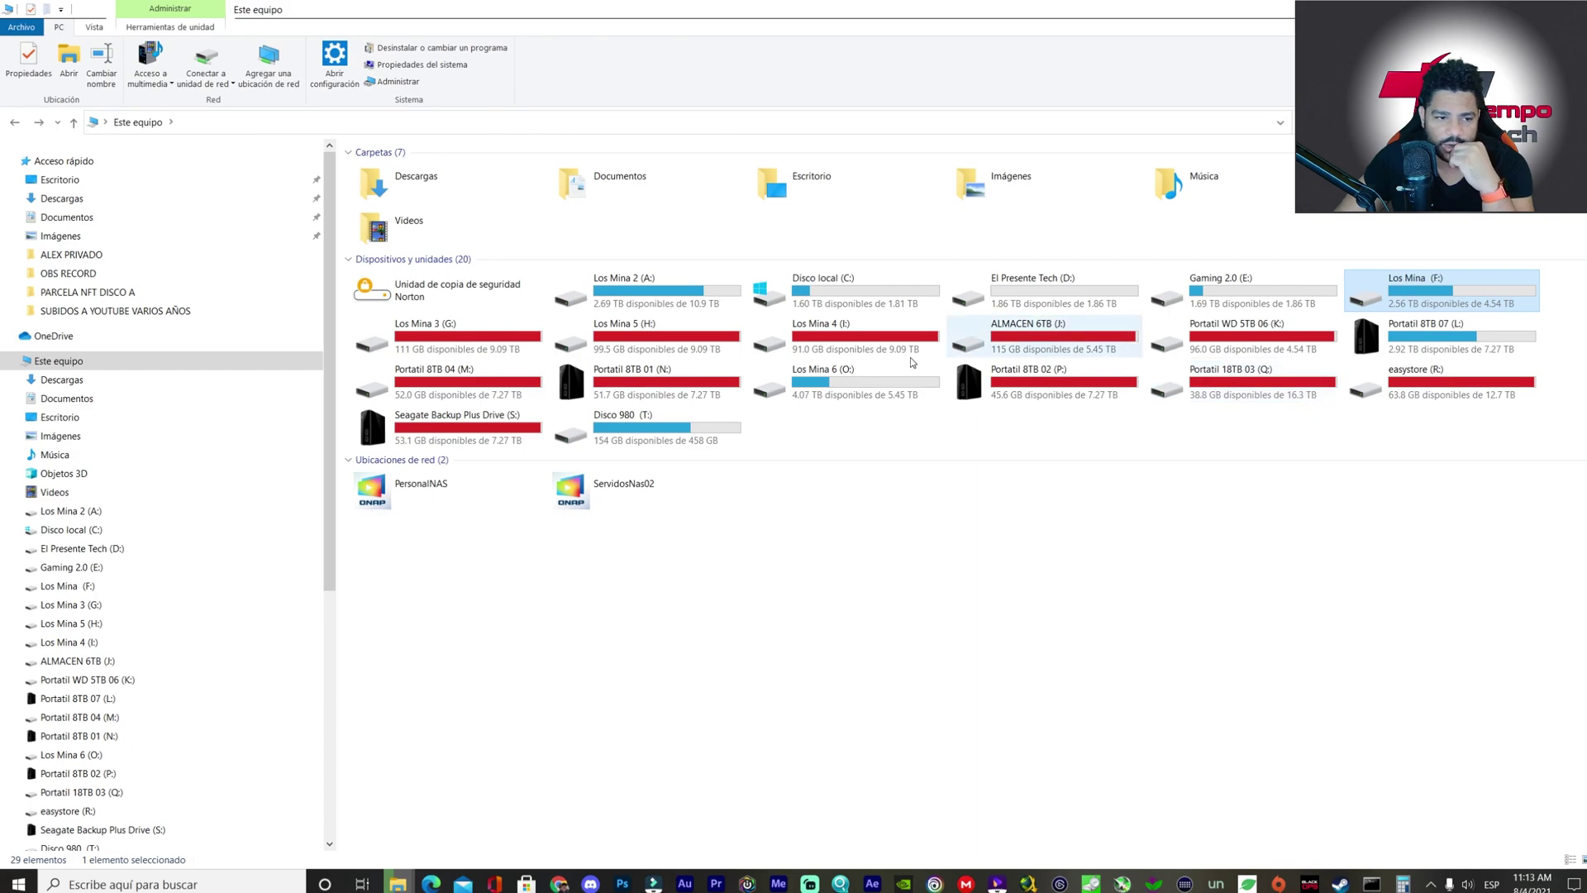
double_click(1423, 297)
key("alt+Up")
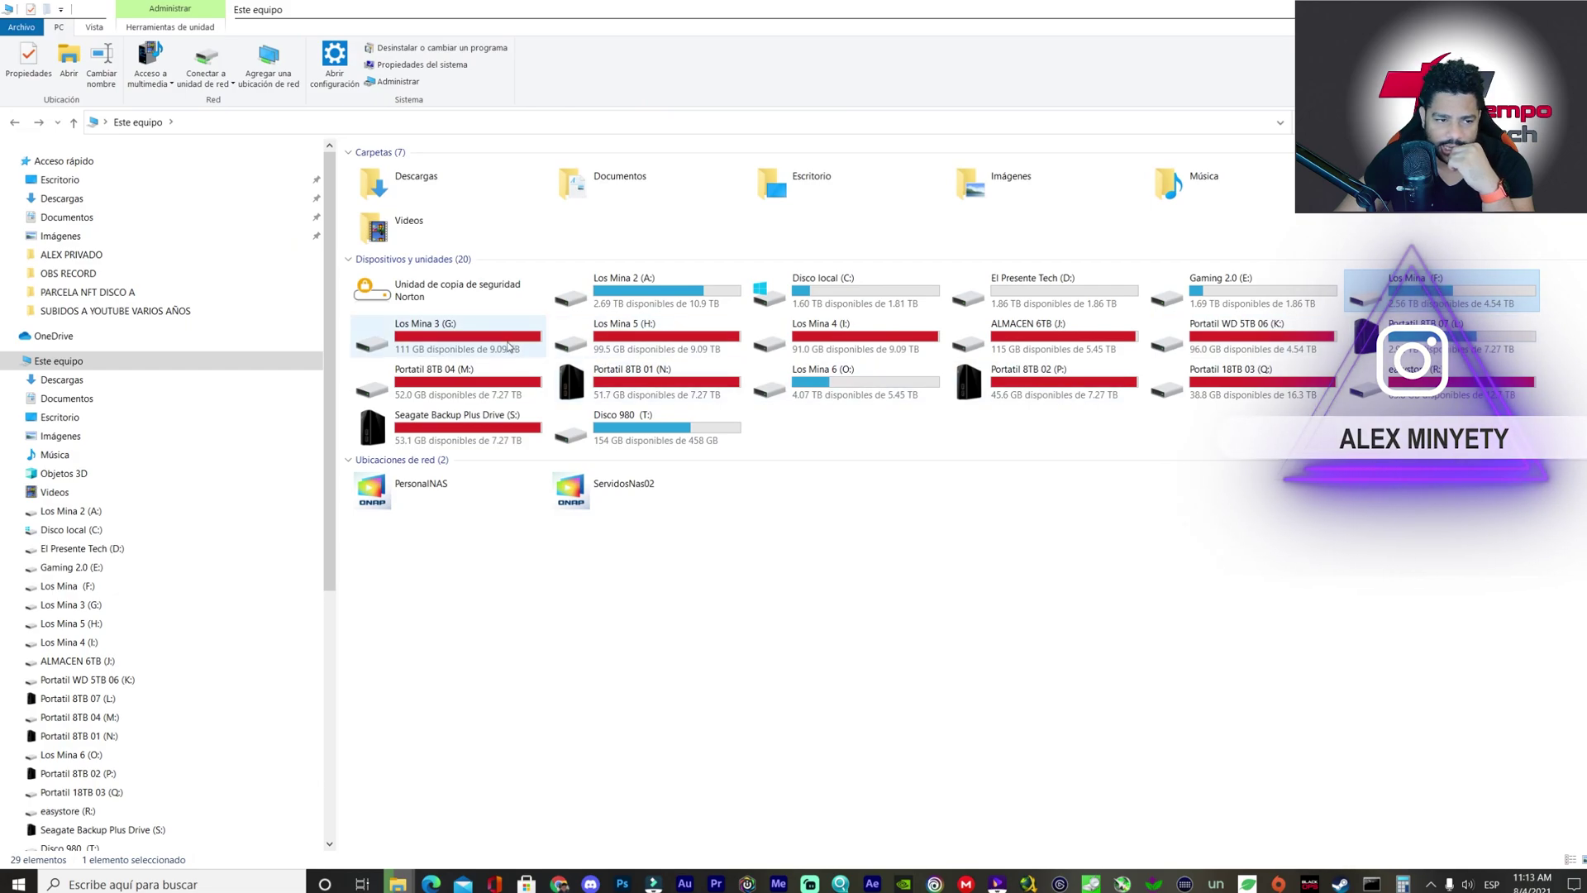
- Permanently delete all the loose k32 .plot files in the root of the Los Mina 3 (G:) drive, leaving its two folders, and return to This PC
double_click(508, 346)
left_click(450, 211)
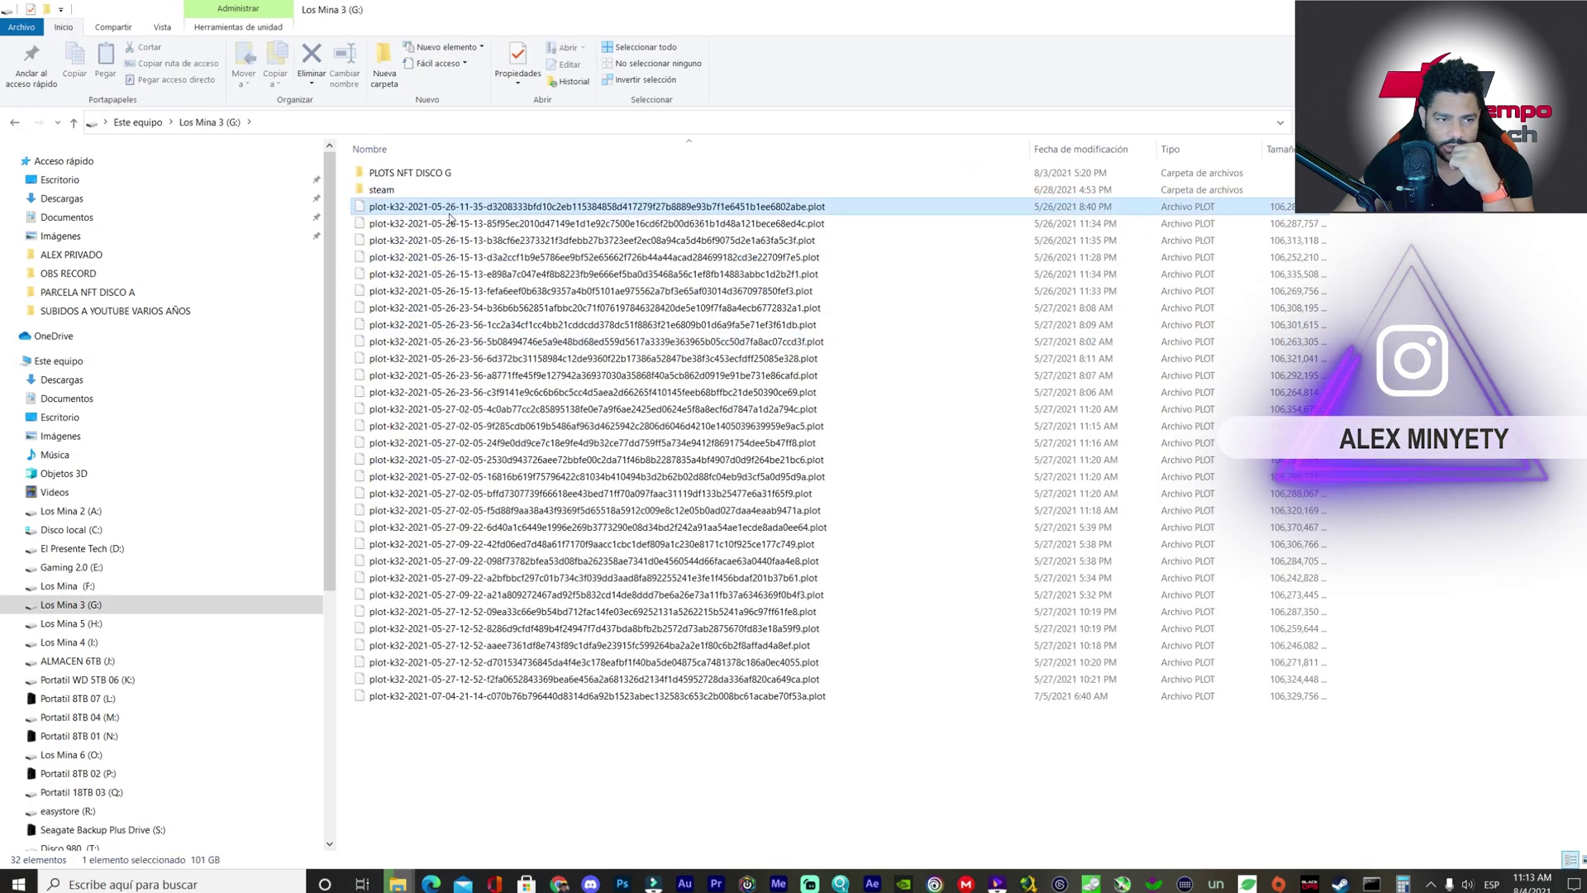
key("shift+Down")
key("shift+Down")
key("shift+Down")
key("shift+Down")
key("shift+Down")
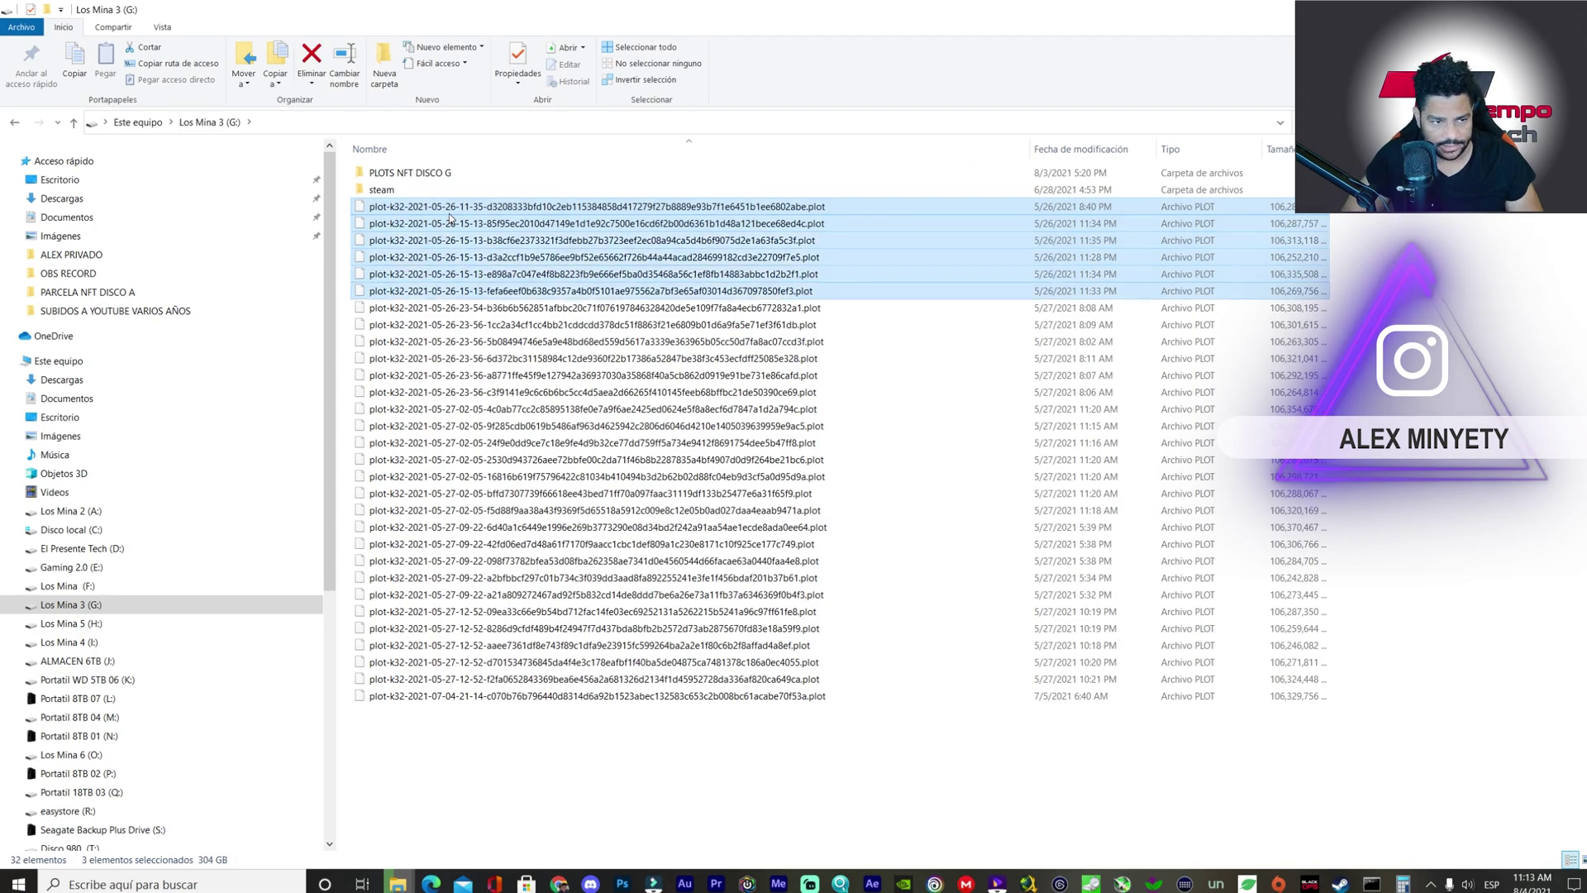
key("shift+Down")
key("shift+Down")
key("shift+Down")
key("shift+Down")
key("shift+Down")
key("shift+Down")
key("shift+Down")
key("shift+Down")
key("shift+Down")
key("shift+Down")
key("shift+Down")
key("shift+Down")
key("shift+Down")
key("shift+Down")
key("shift+Down")
key("shift+Down")
key("shift+Down")
key("shift+Down")
key("shift+Down")
key("shift+Down")
key("Delete")
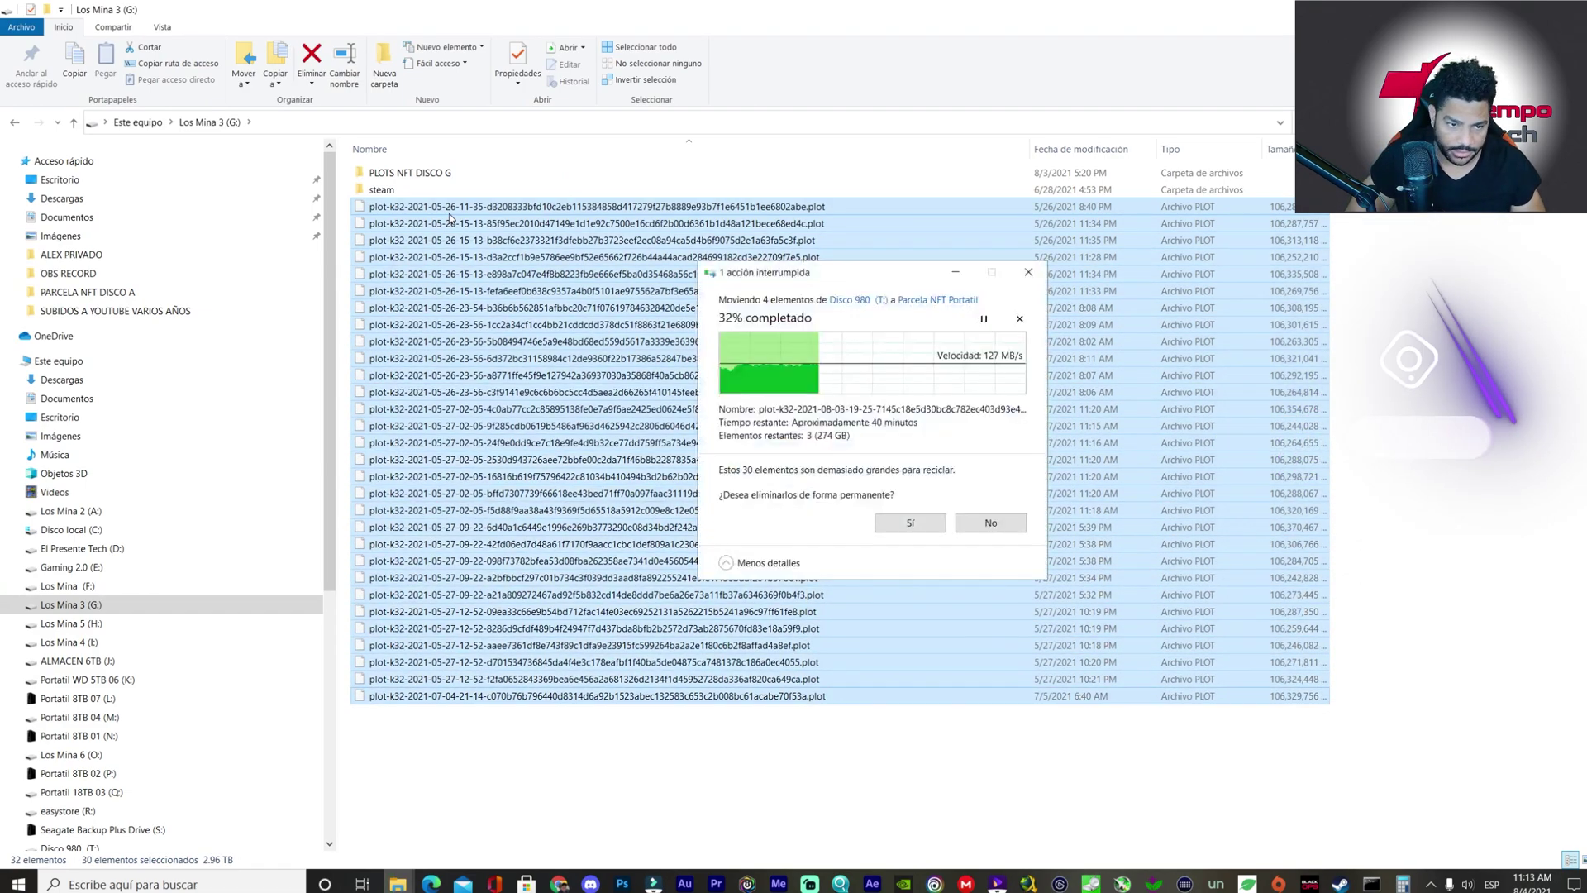
key("Return")
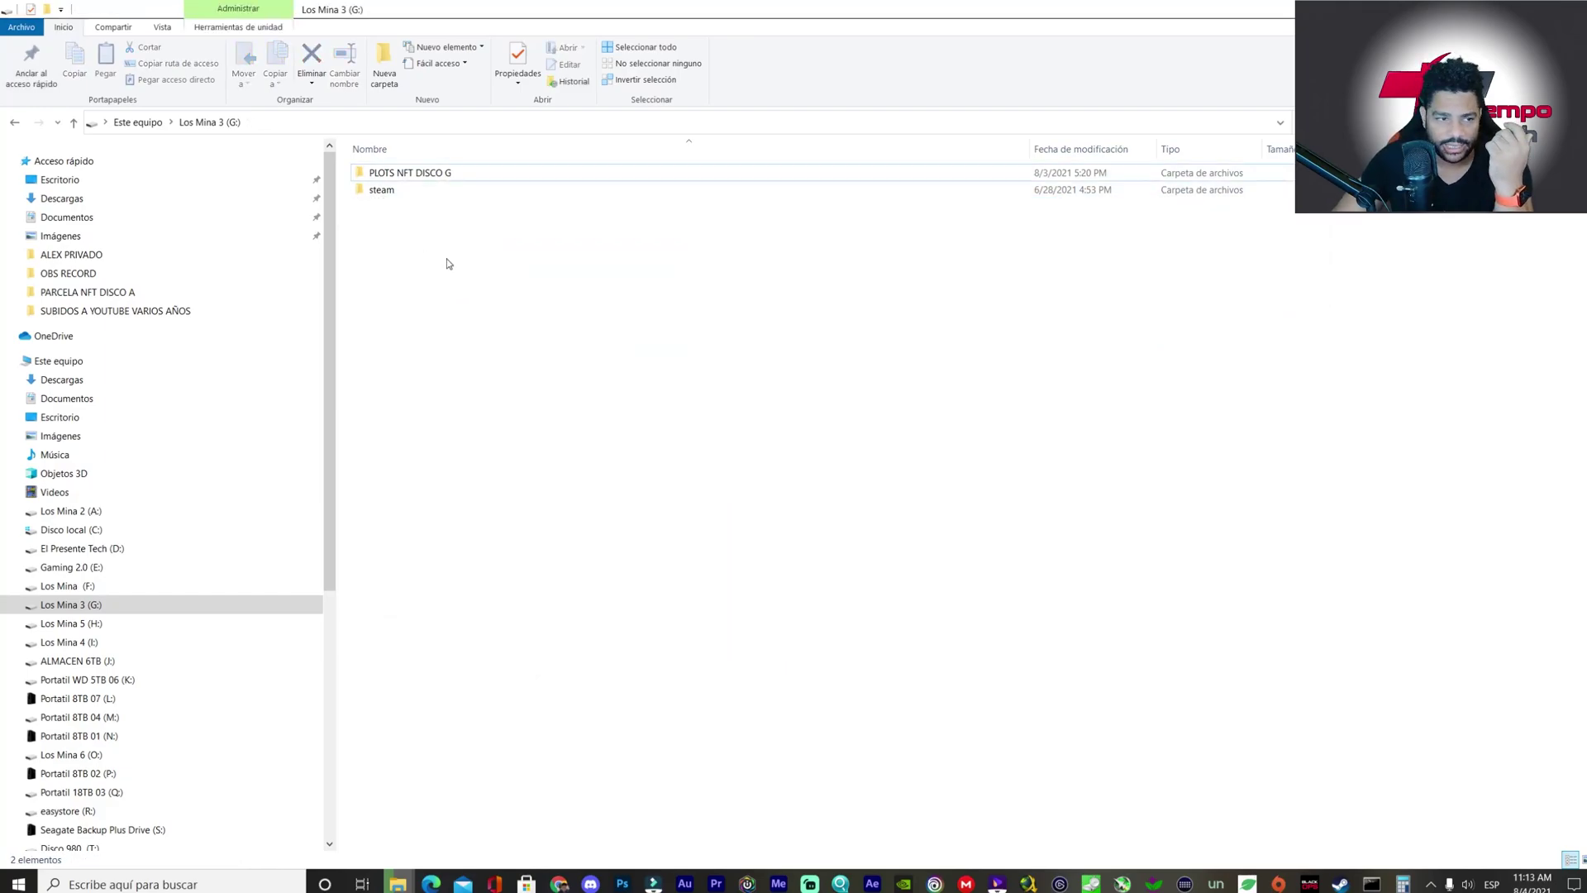
key("alt+Up")
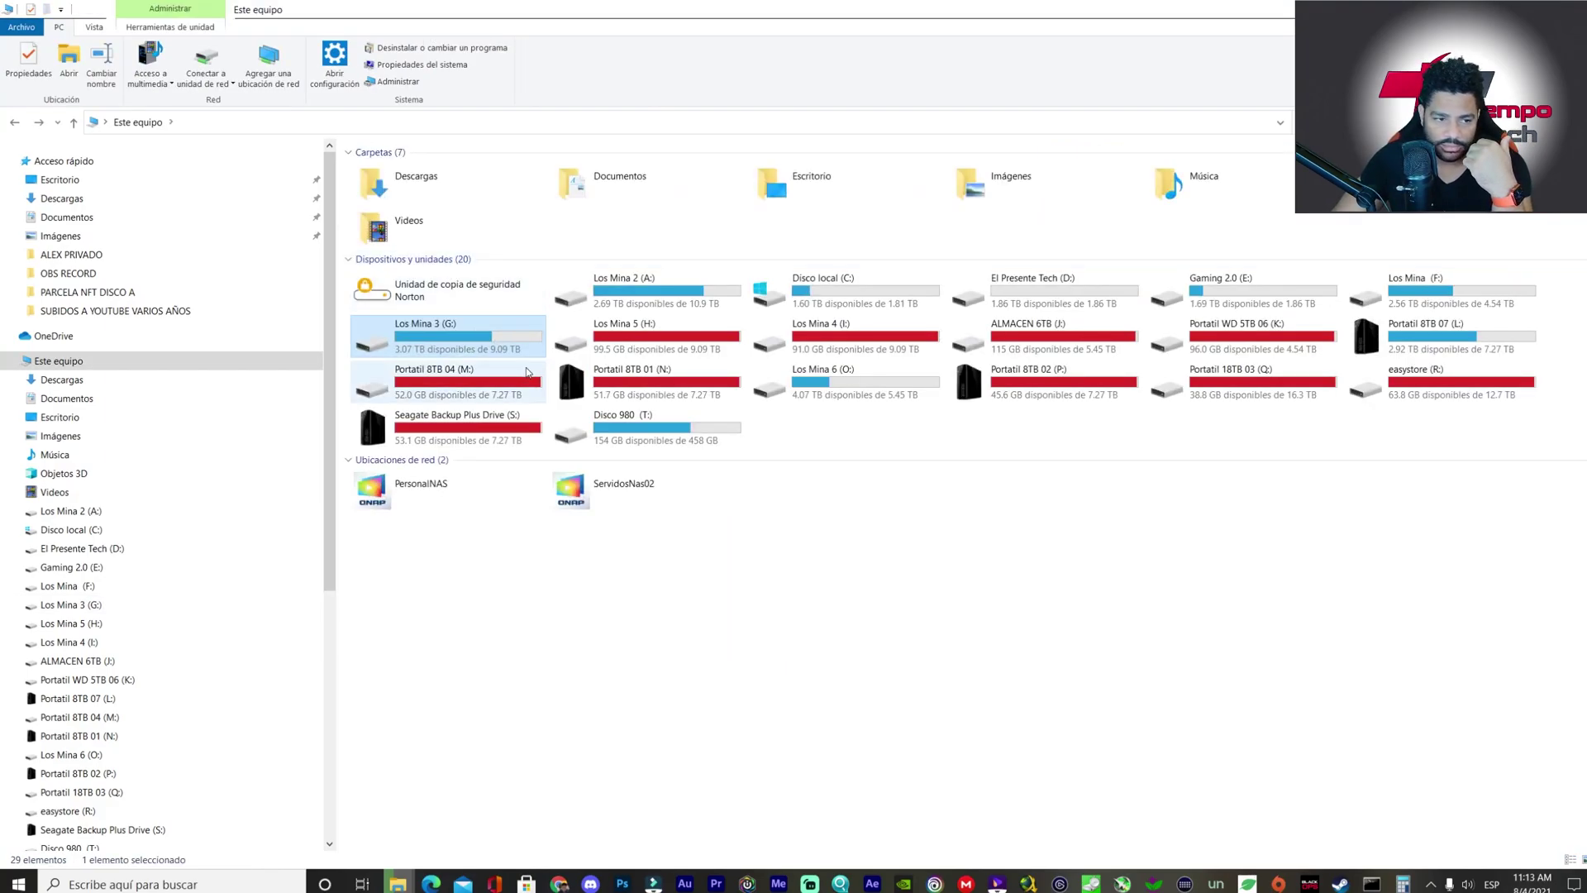
- Check the contents of the Los Mina 5 (H:) and Los Mina 4 (I:) drives for loose plots, returning to the This PC overview
double_click(651, 345)
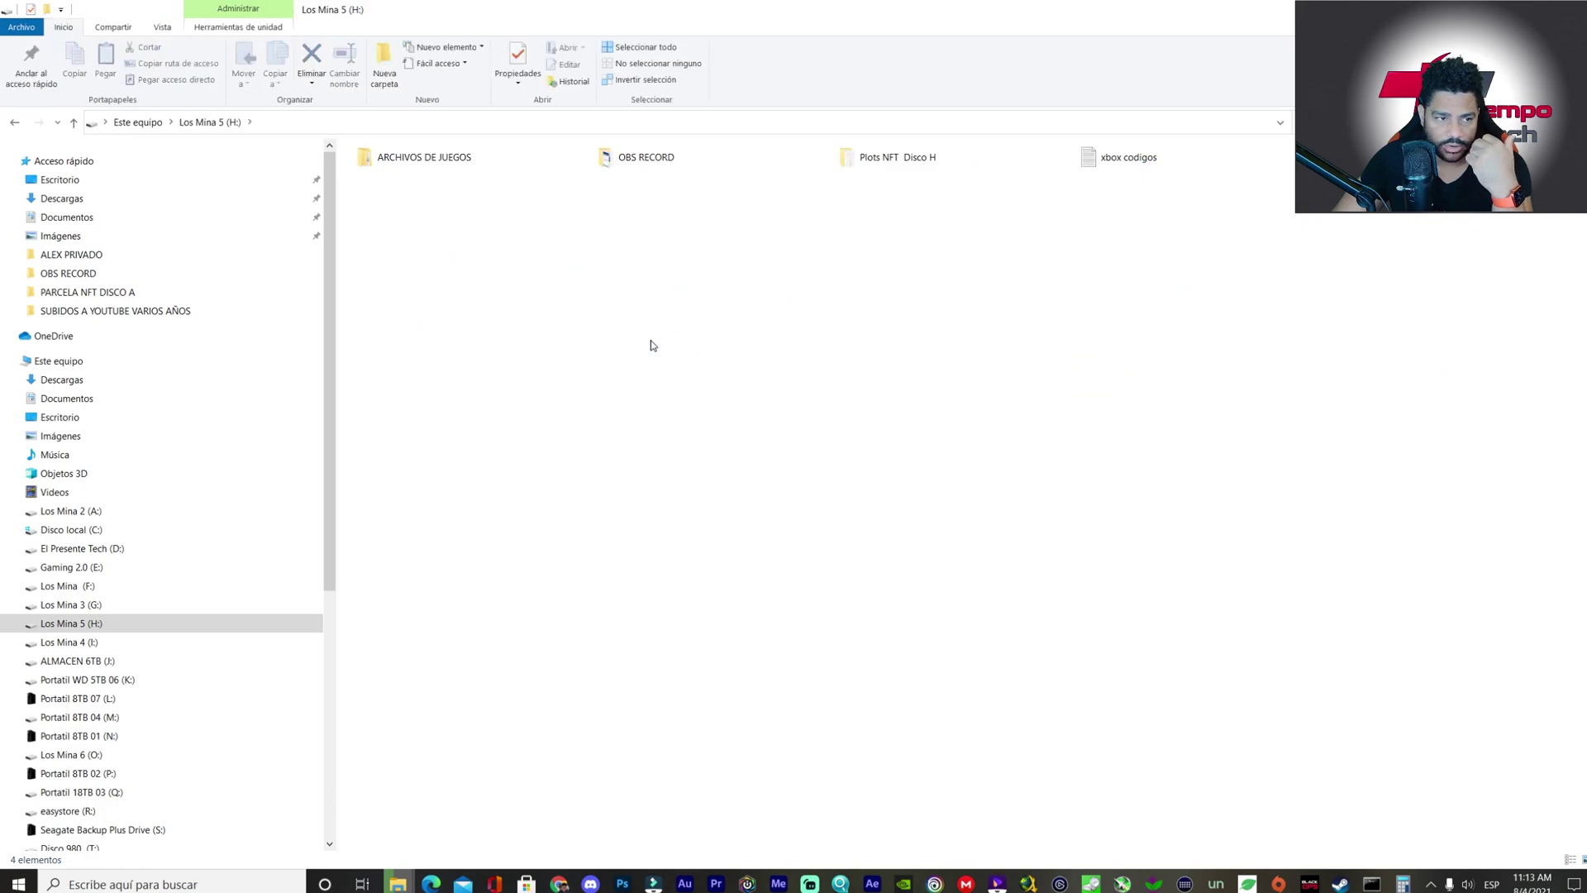
key("alt+Up")
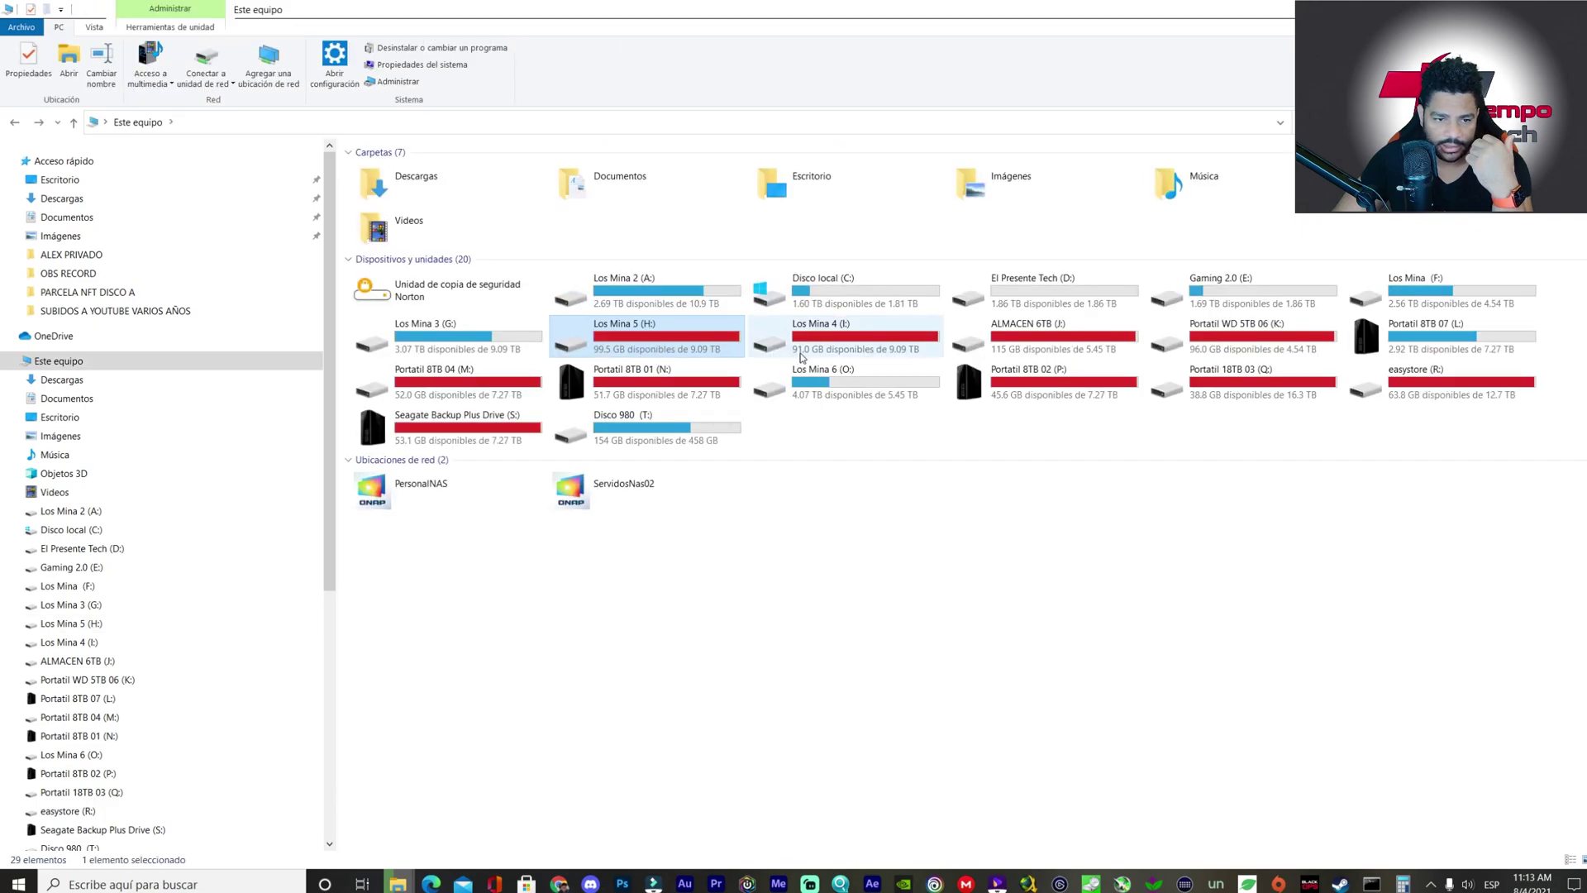
double_click(804, 358)
key("alt+Up")
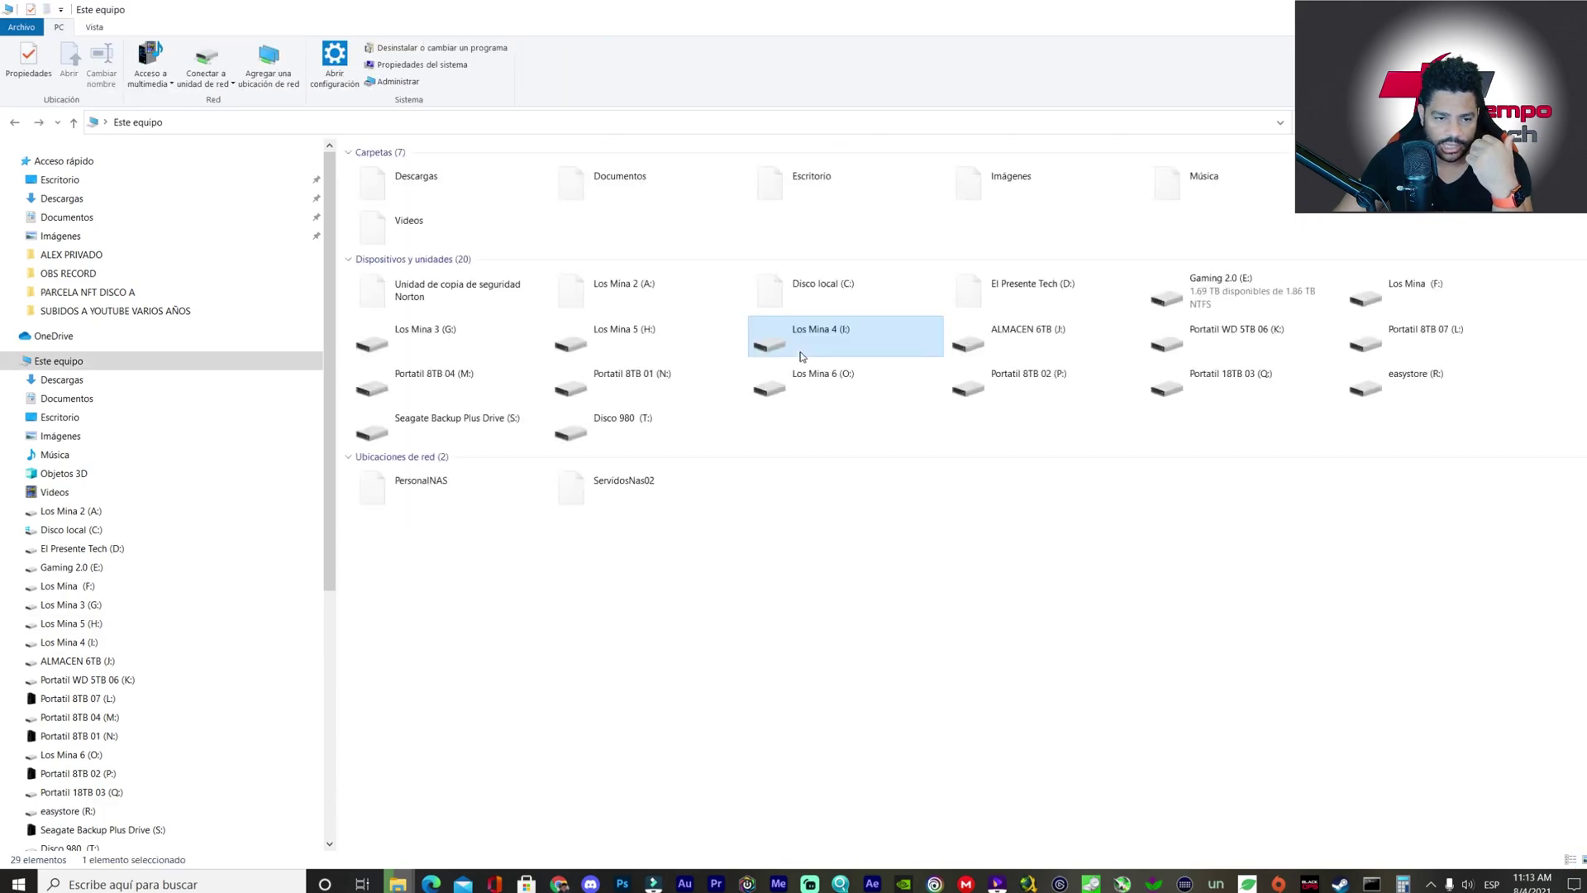
- Permanently delete the loose k32 .plot files in the root of the ALMACEN 6TB (J:) drive, cancelling the deletion while it runs and hiding its progress window
left_click(1034, 348)
double_click(1032, 346)
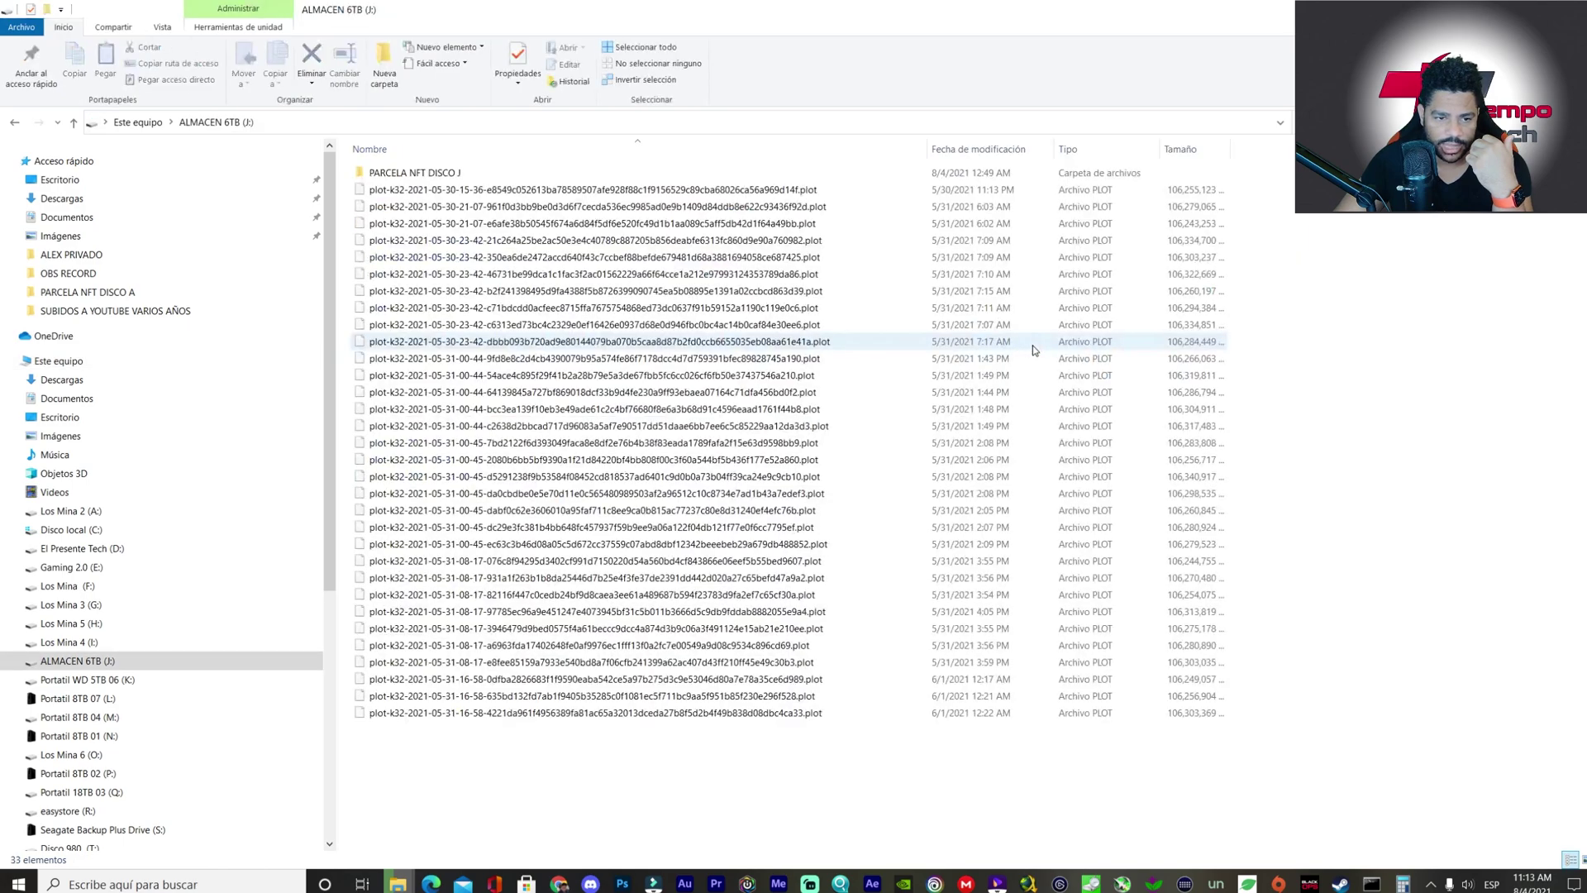
left_click(684, 190)
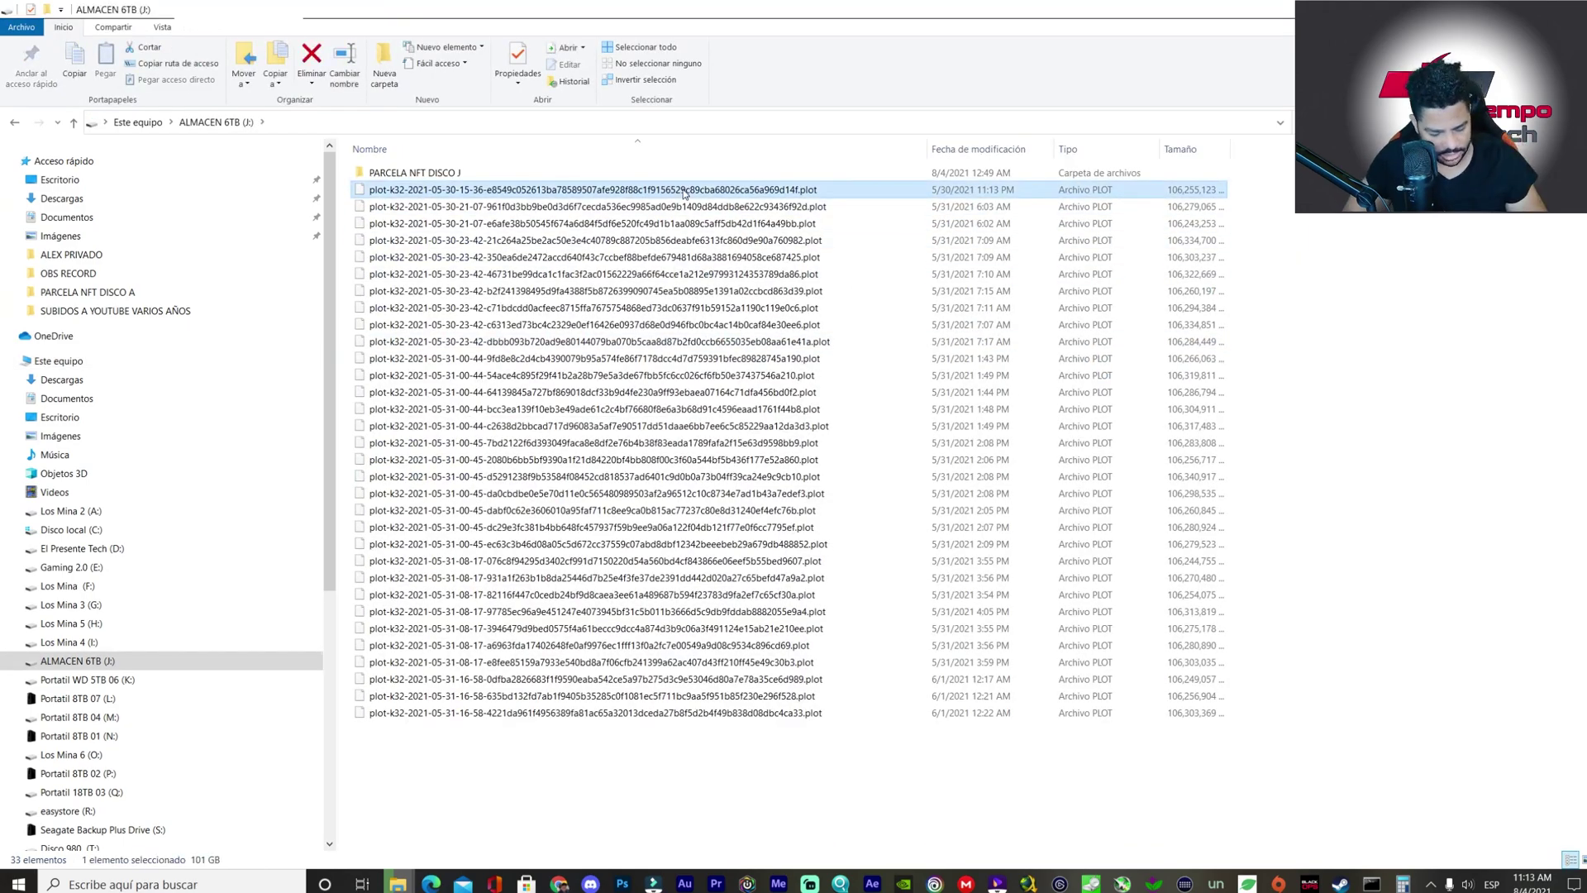
key("shift+Down")
key("shift+Down")
key("shift+Down")
key("shift+Down")
key("shift+Down")
key("shift+Down")
key("shift+Down")
key("shift+Down")
key("shift+Down")
key("shift+Down")
key("shift+Down")
key("shift+Down")
key("shift+Down")
key("shift+Down")
key("shift+Down")
key("shift+Down")
key("shift+Down")
key("shift+Down")
key("shift+Down")
key("shift+Down")
key("shift+Down")
key("shift+Down")
key("shift+Down")
key("shift+Down")
key("shift+Down")
key("shift+Down")
key("shift+Down")
key("shift+Down")
key("shift+Down")
key("shift+Down")
key("shift+Down")
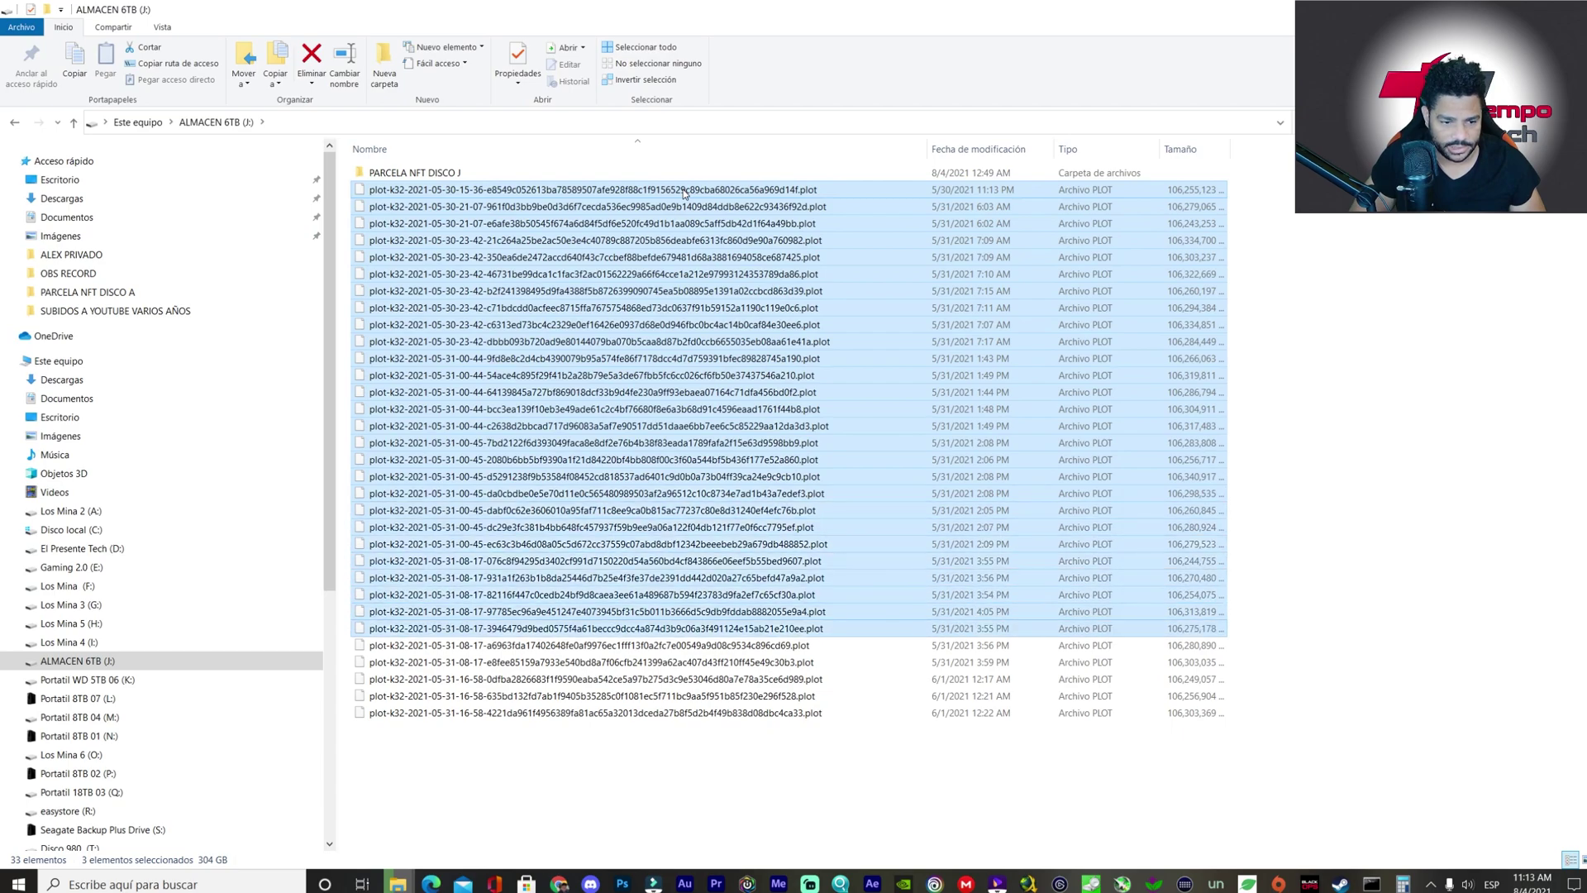
key("Delete")
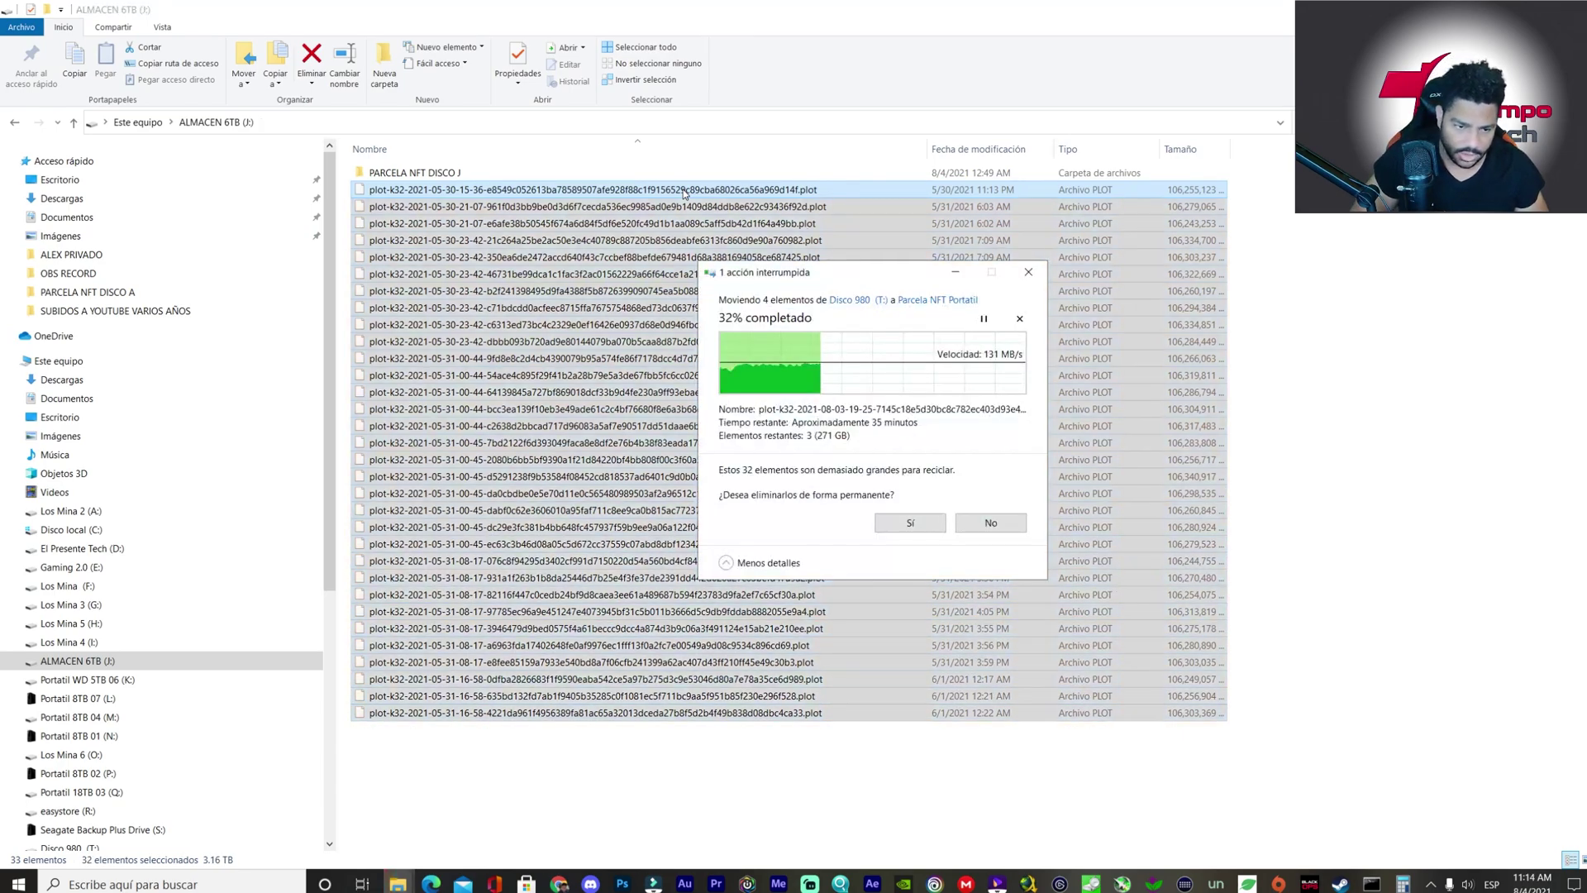
key("Return")
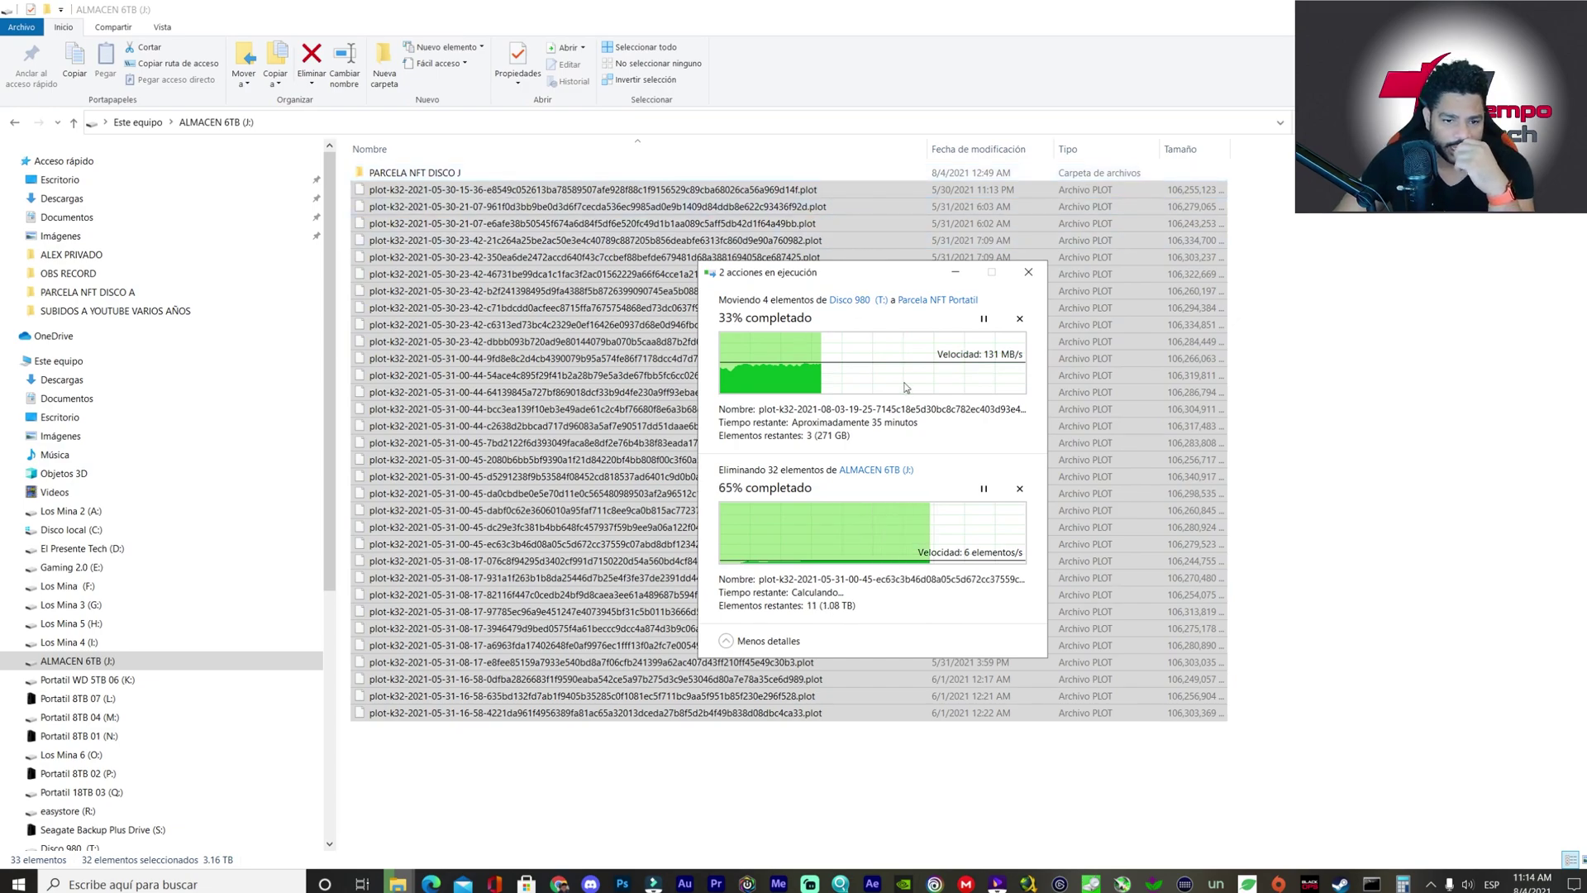
left_click(1019, 488)
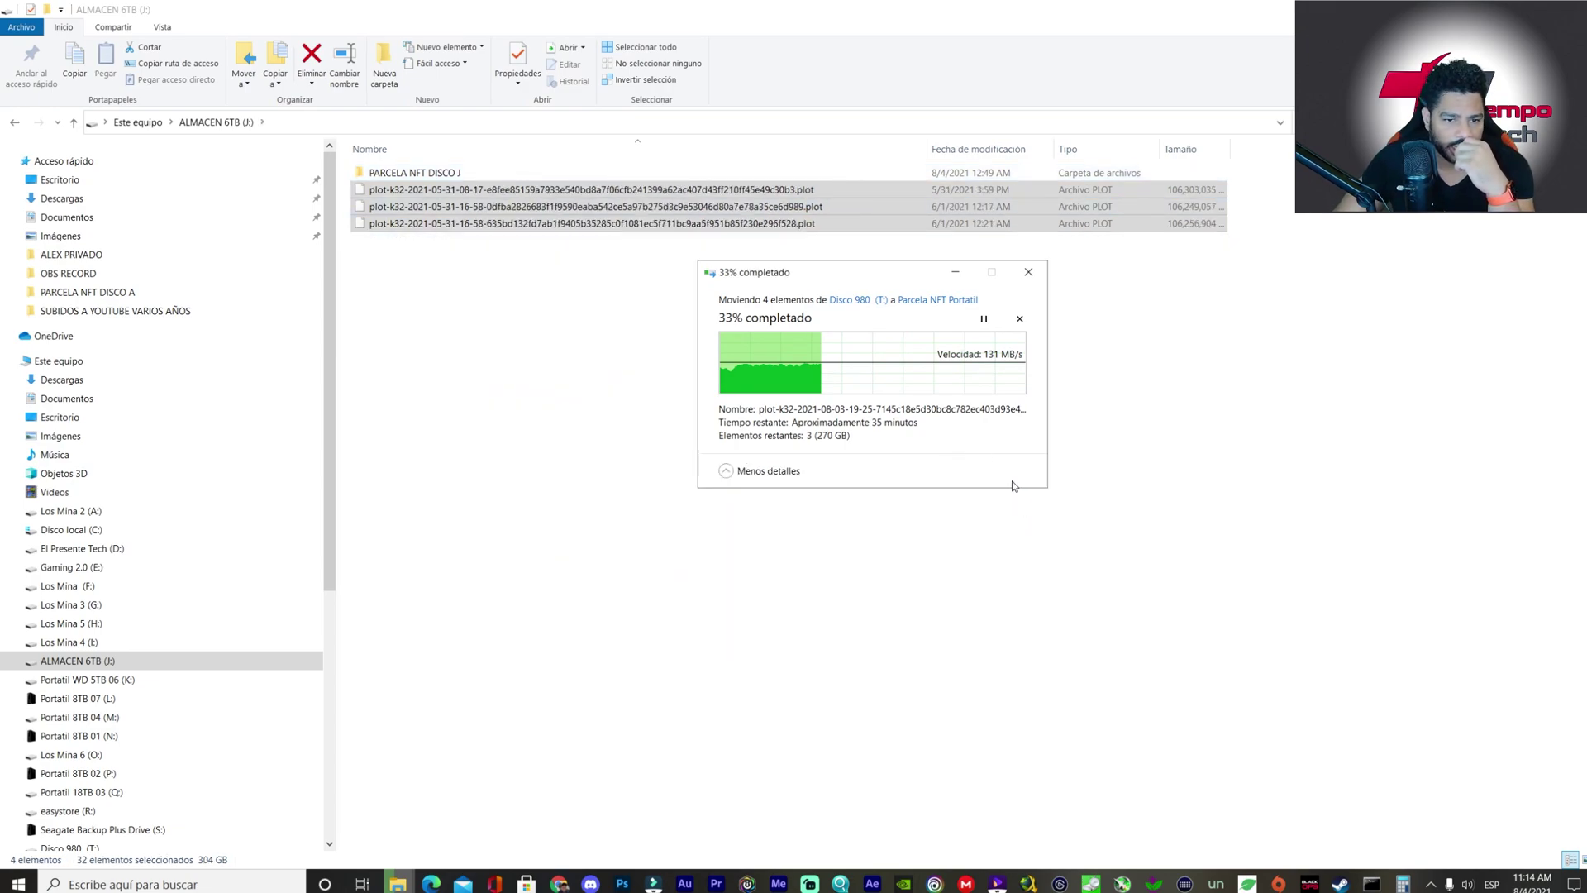
left_click(957, 274)
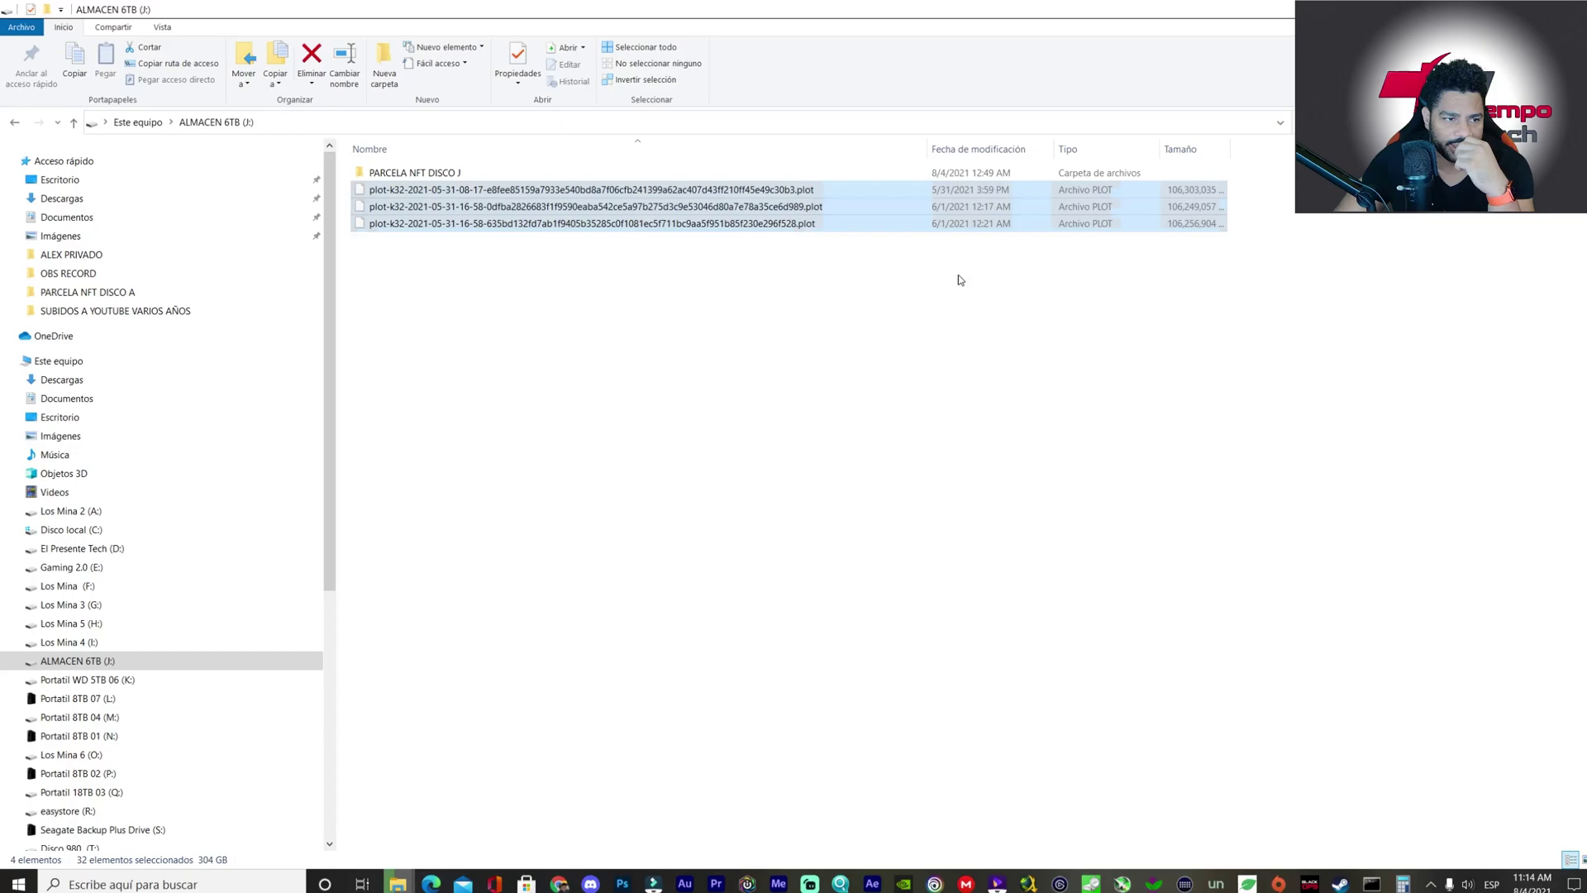
- Look inside the PARCELA NFT DISCO J folder and permanently delete the three loose .plot files left beside it on the ALMACEN 6TB (J:) drive
double_click(436, 173)
key("BackSpace")
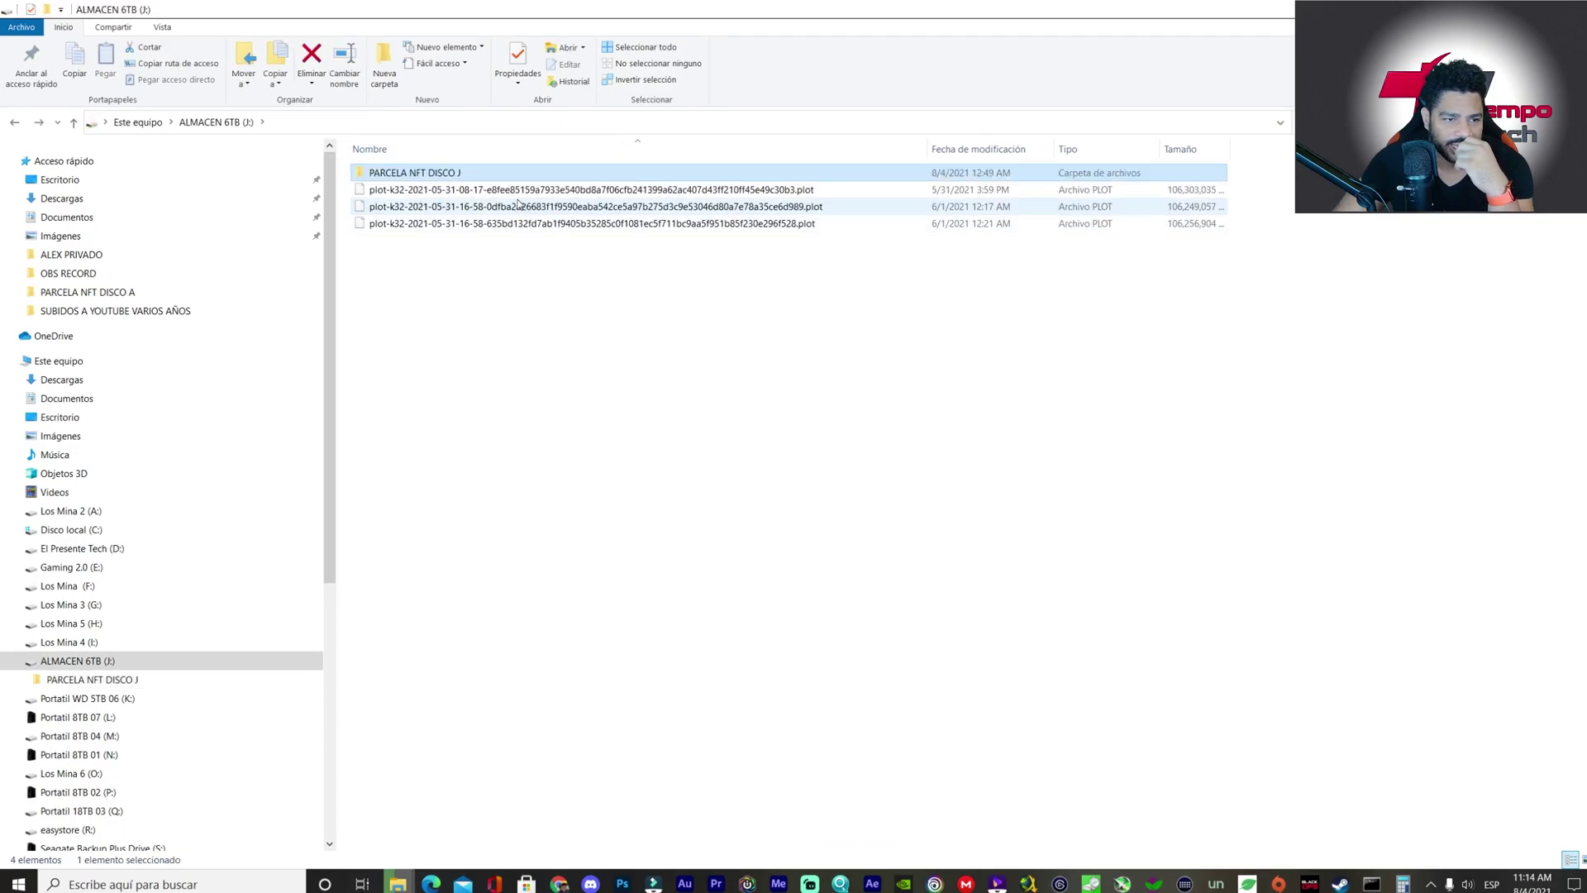
left_click(513, 191)
key("shift+End")
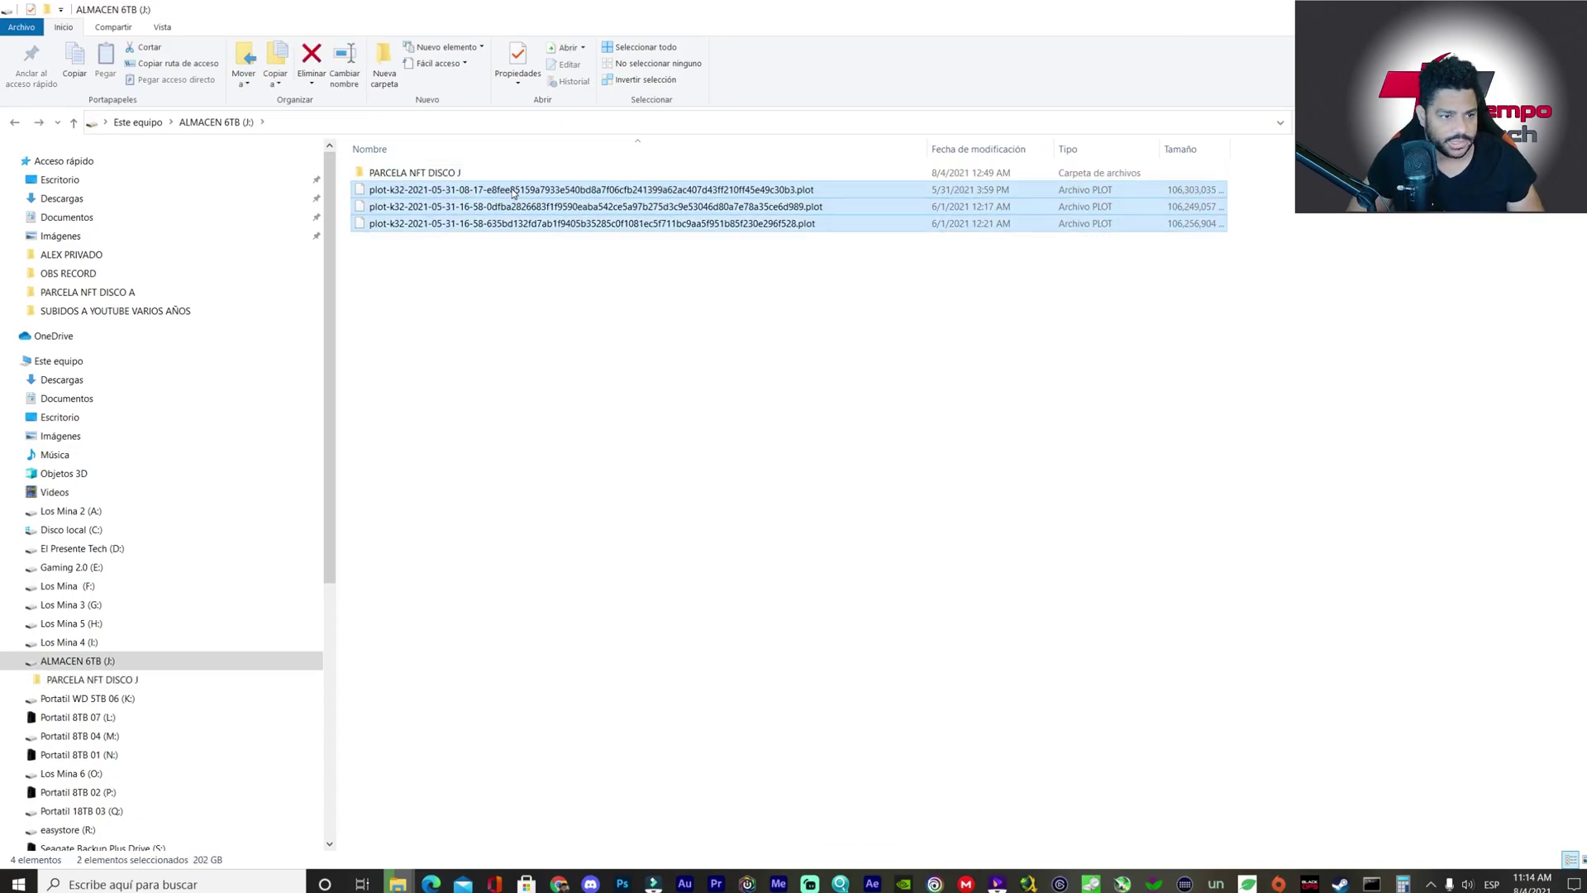
key("Delete")
key("Return")
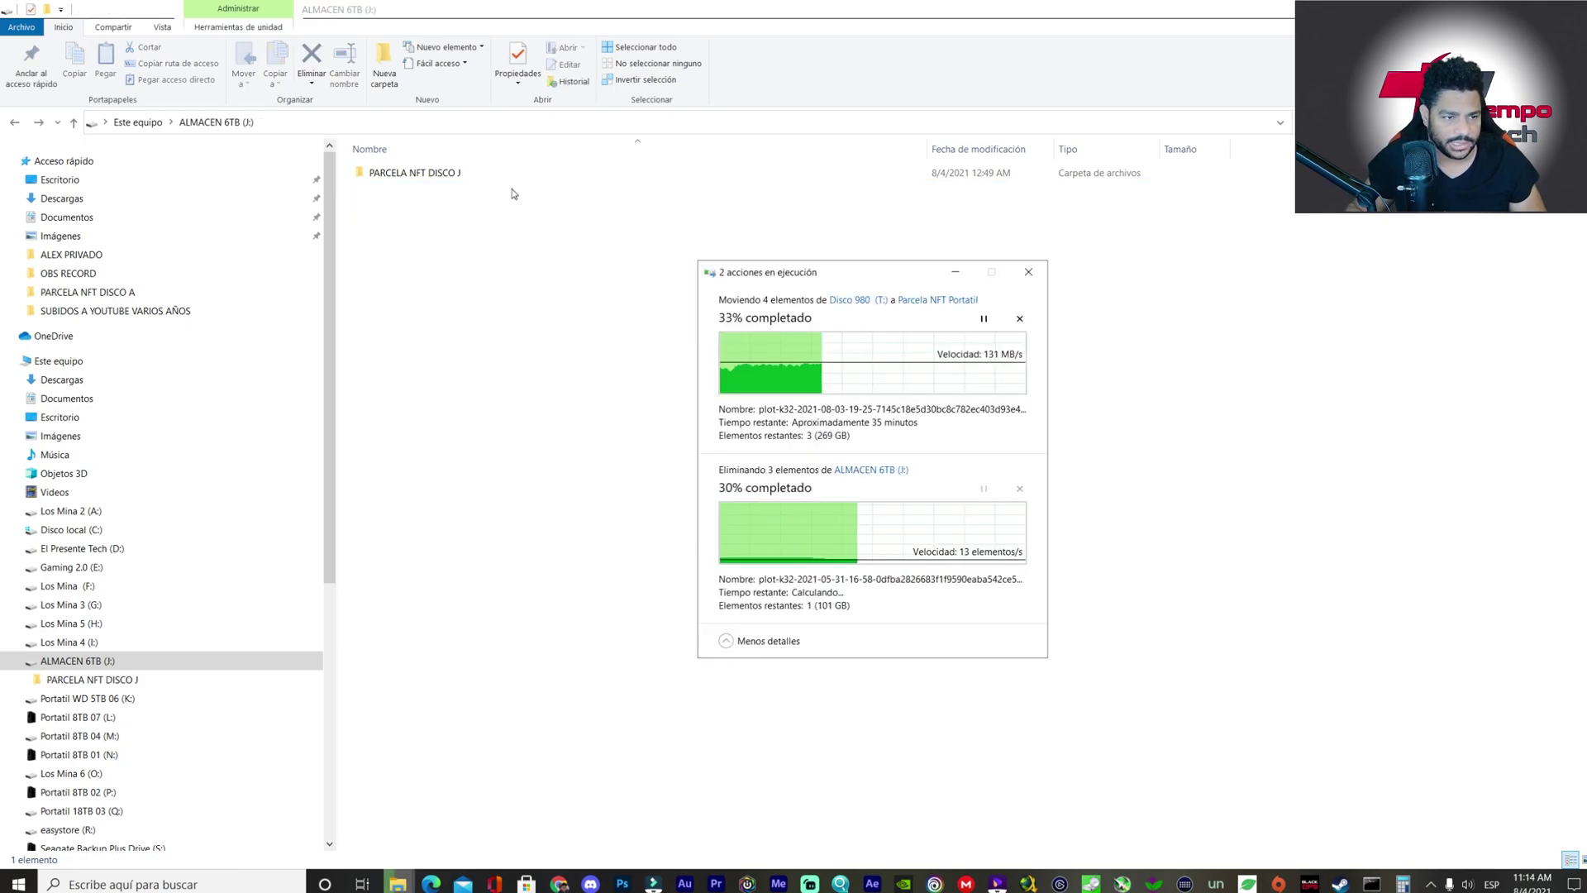
left_click(499, 255)
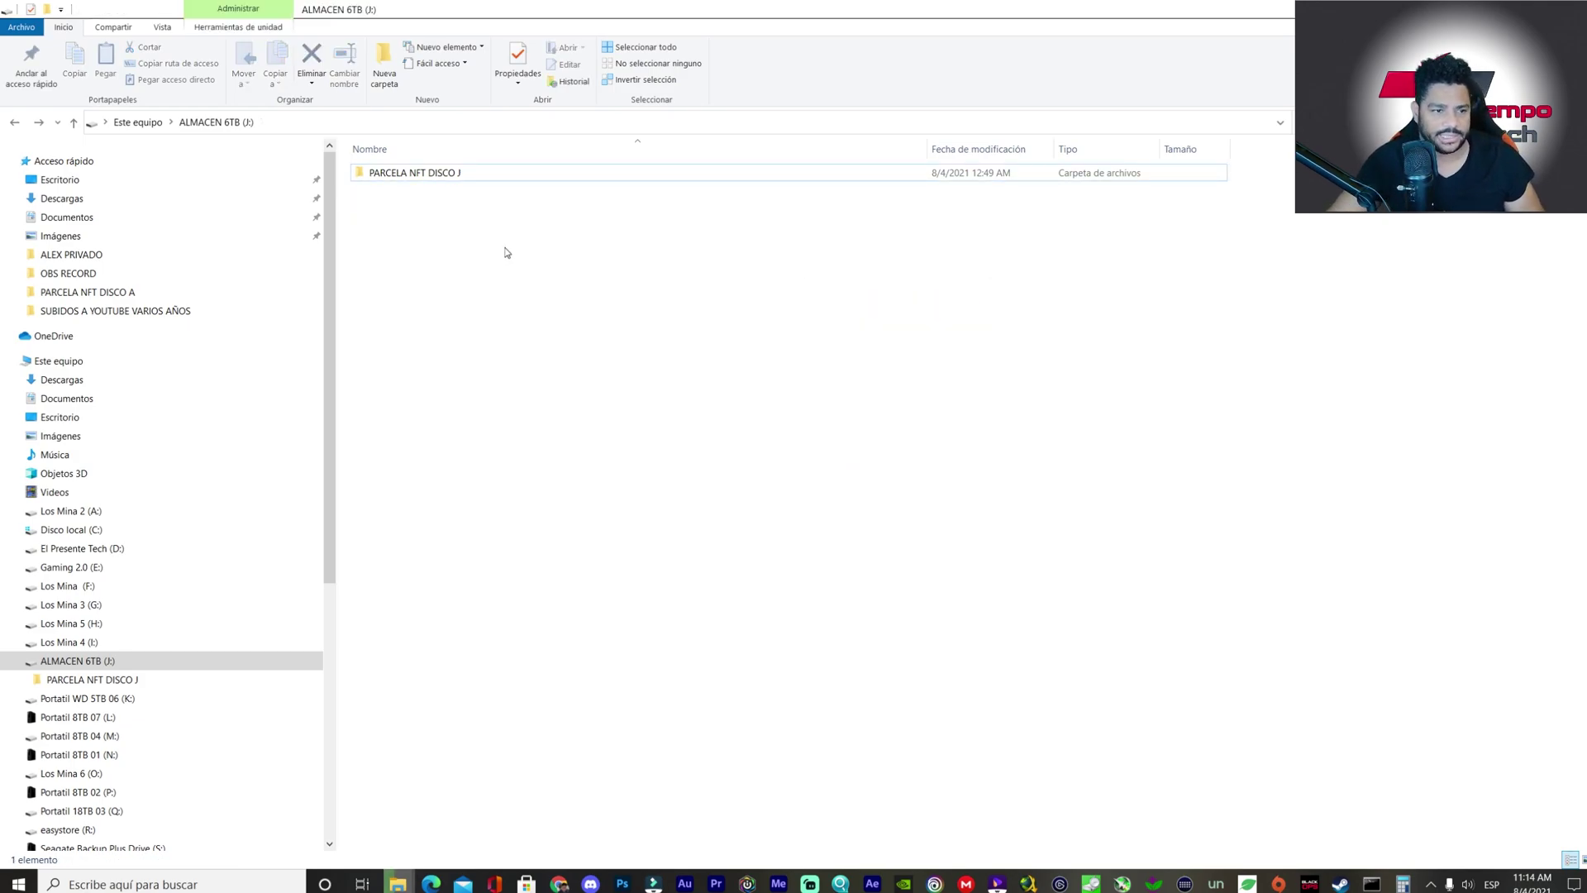
key("alt+Up")
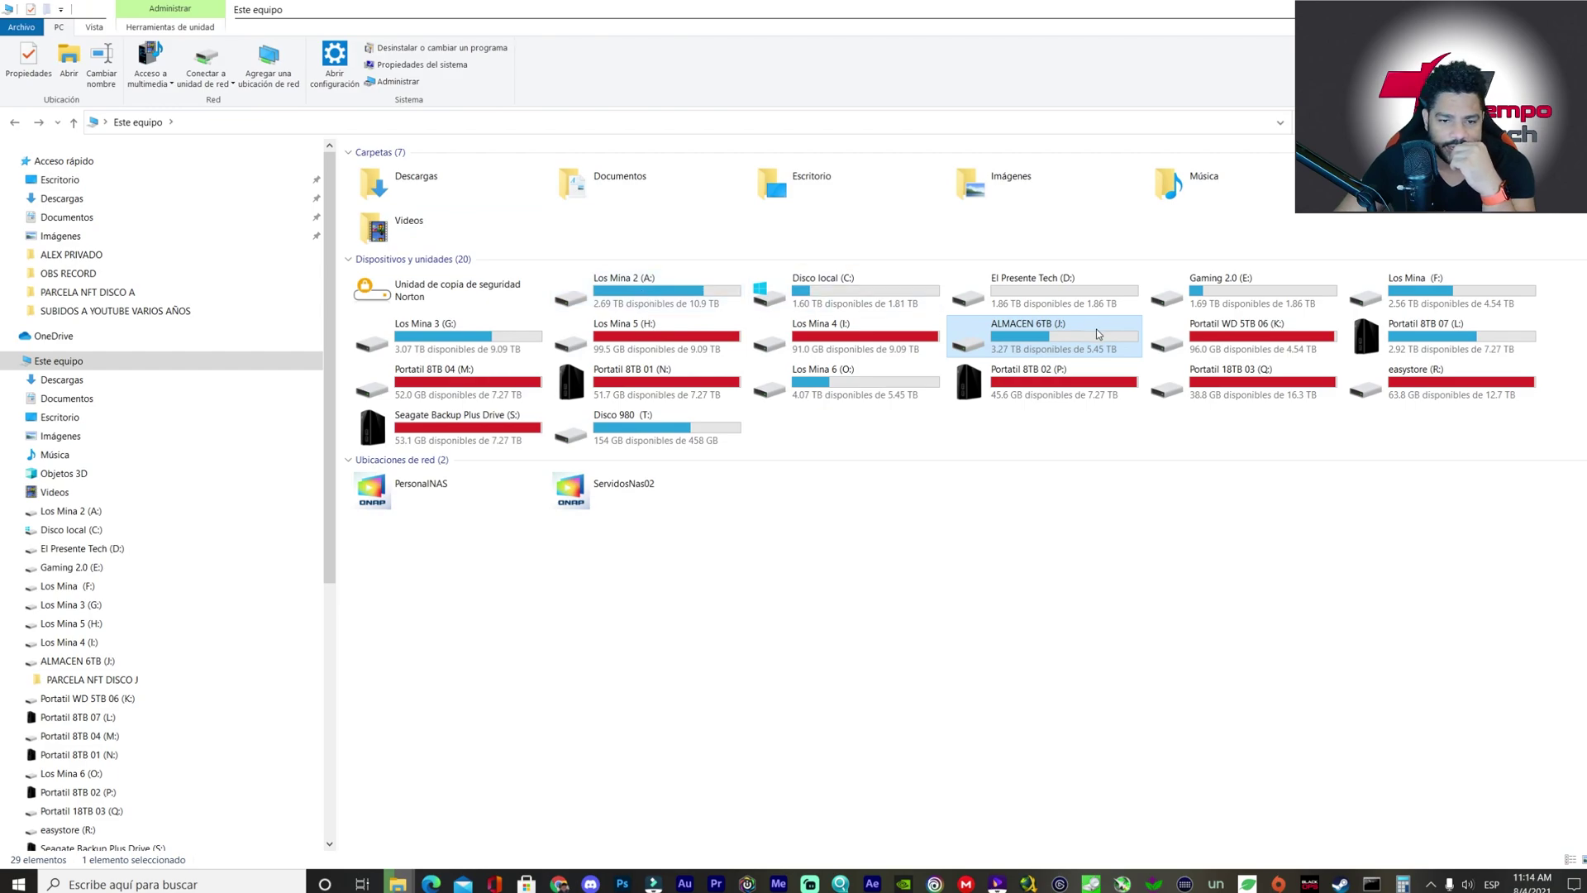
- Check the contents of the Los Mina 4 (I:), ALMACEN 6TB (J:) and Portatil WD 5TB 06 (K:) drives in turn from This PC
double_click(901, 344)
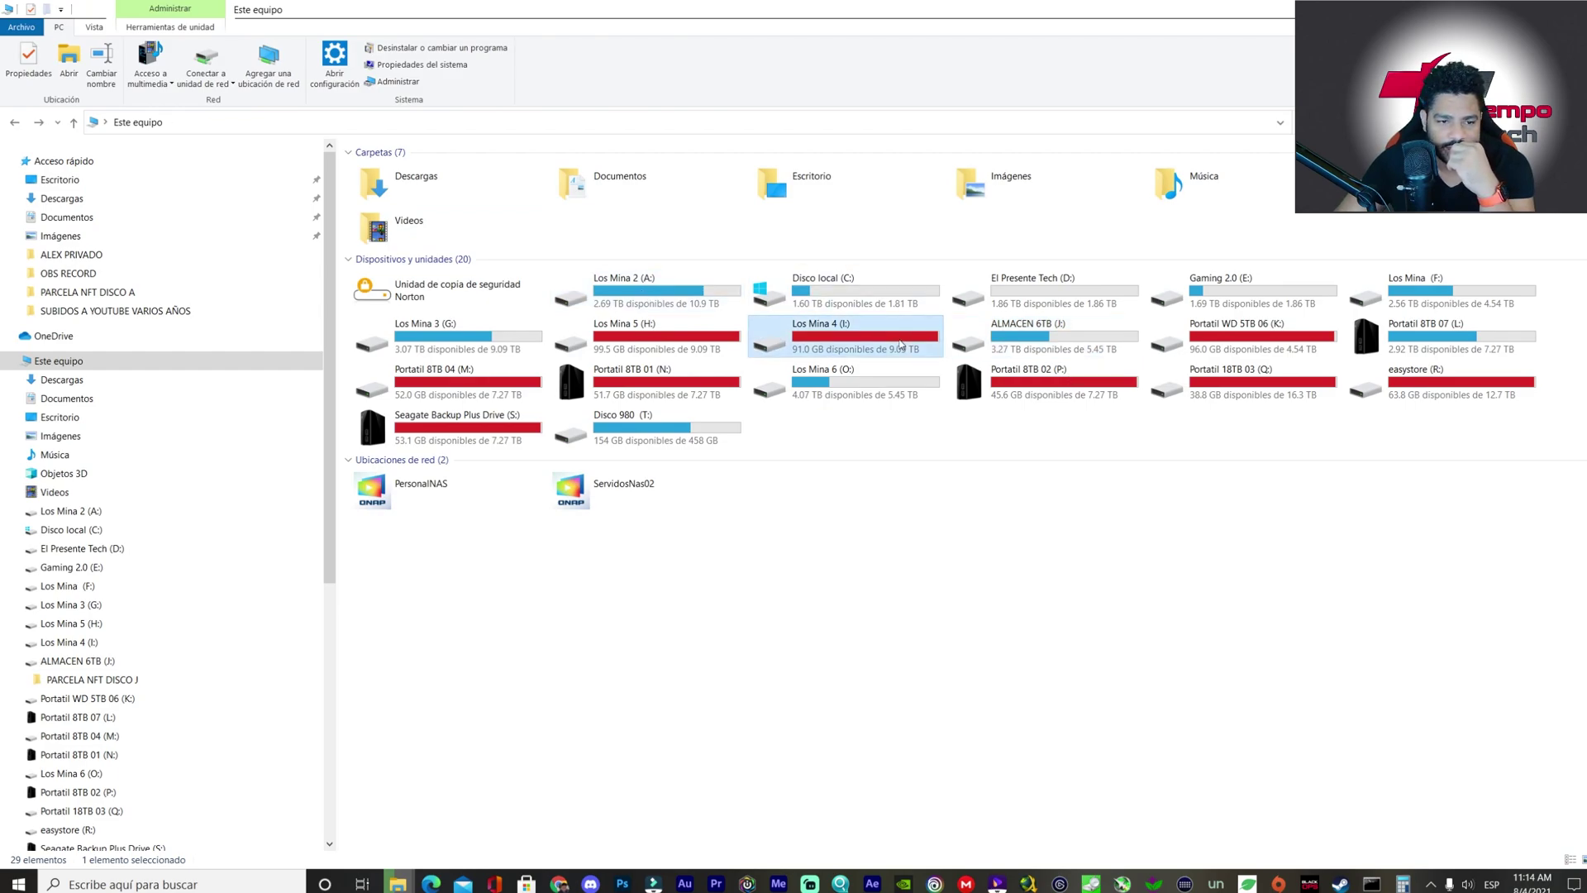
key("alt+Up")
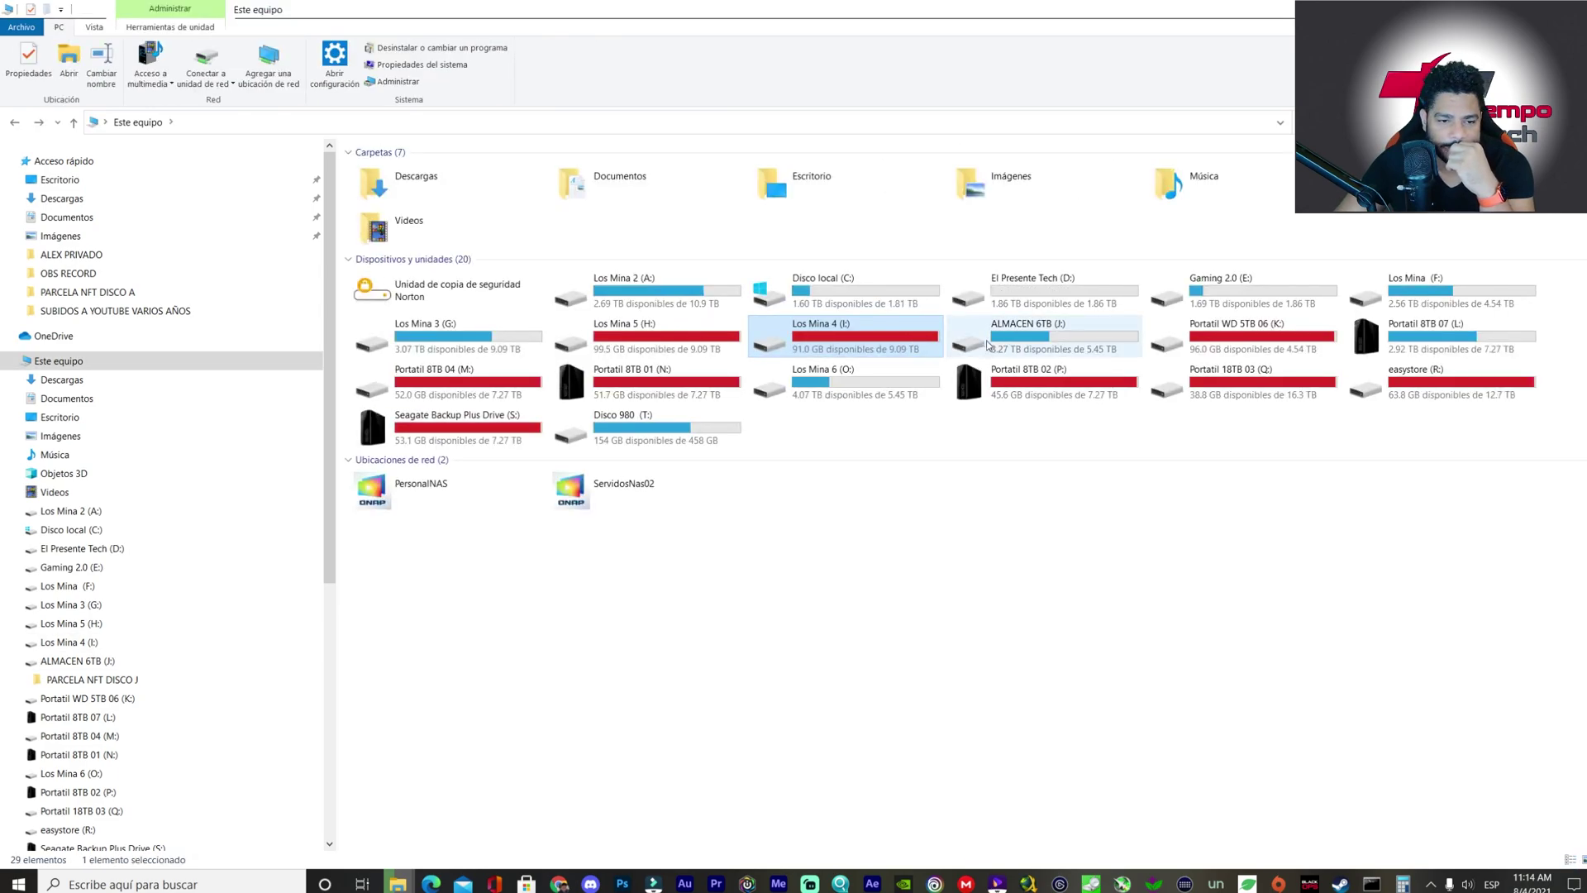
left_click(1027, 345)
double_click(1027, 345)
key("alt+Up")
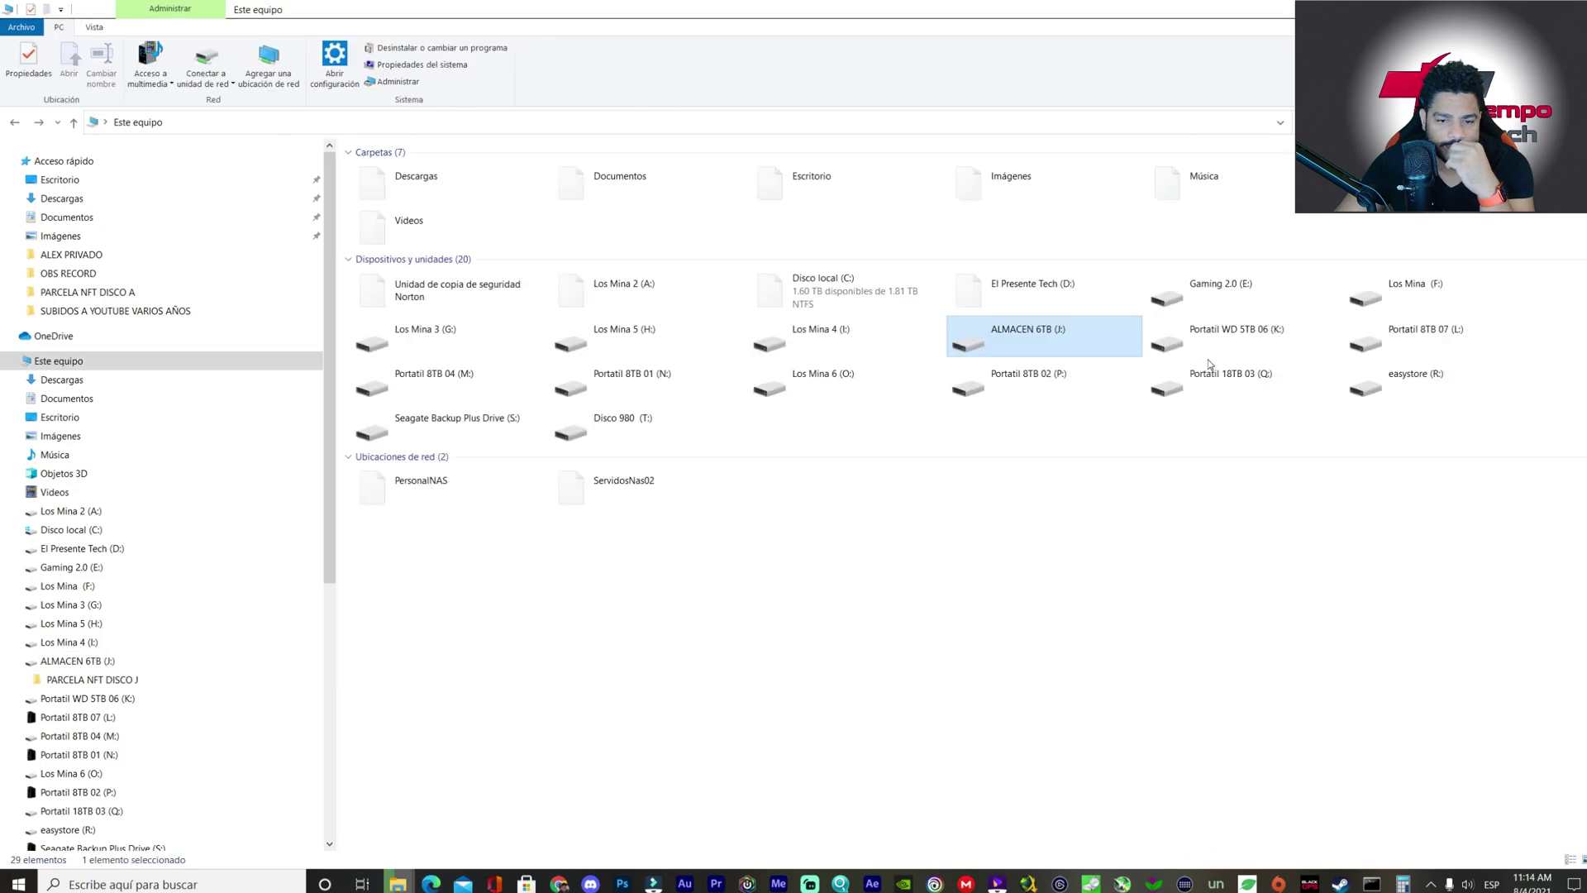
double_click(1240, 346)
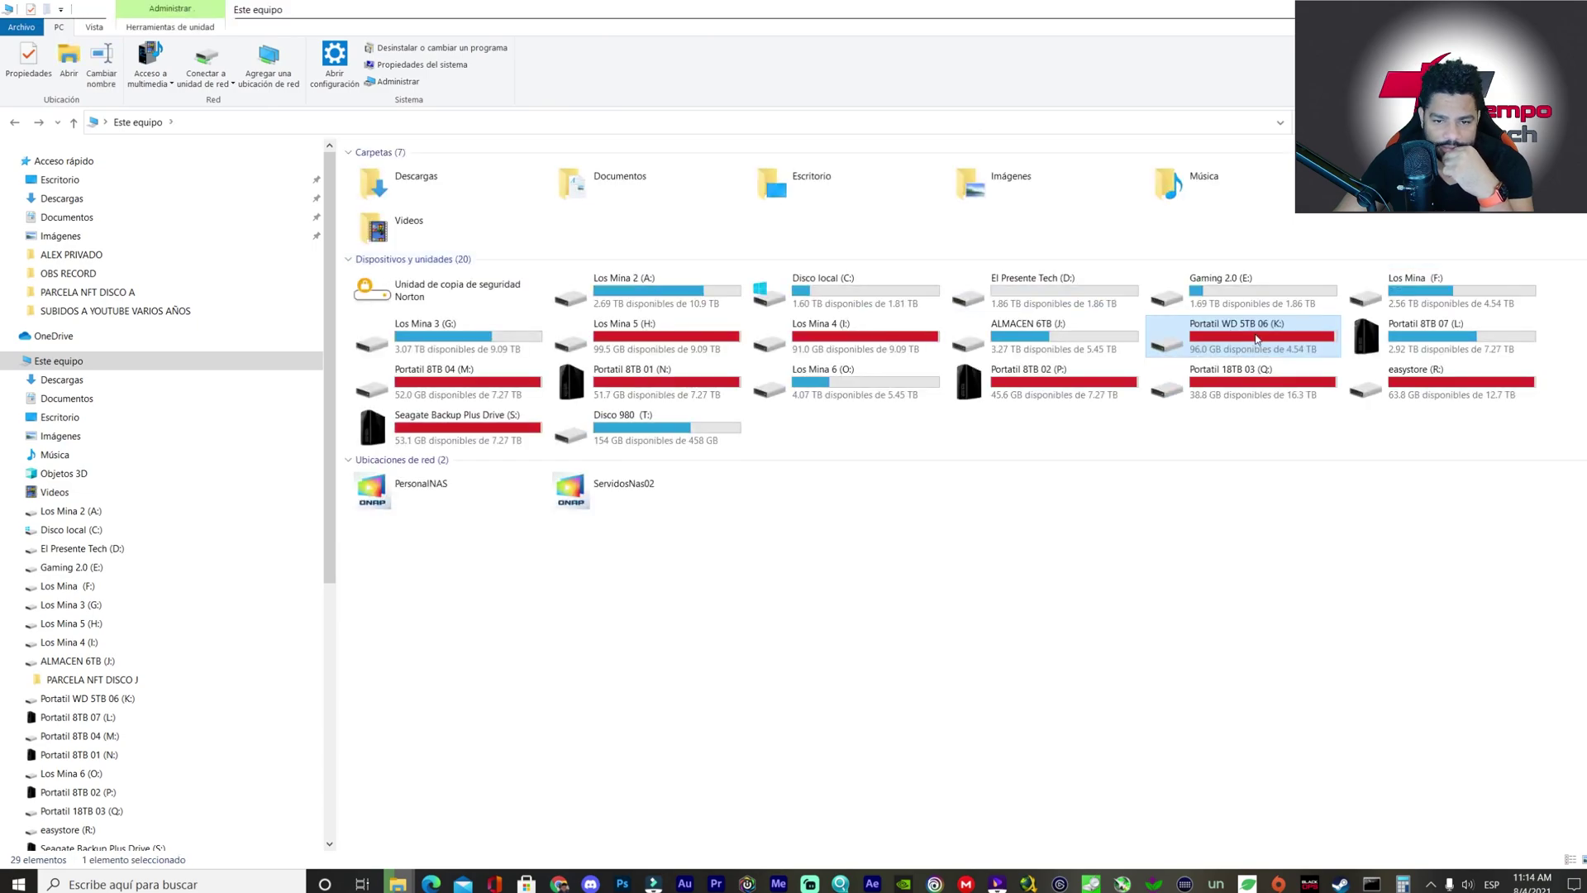
- Permanently delete all the k32 .plot files on the Portatil WD 5TB 06 (K:) drive and minimize the deletion's progress window
double_click(1260, 343)
left_click(587, 176)
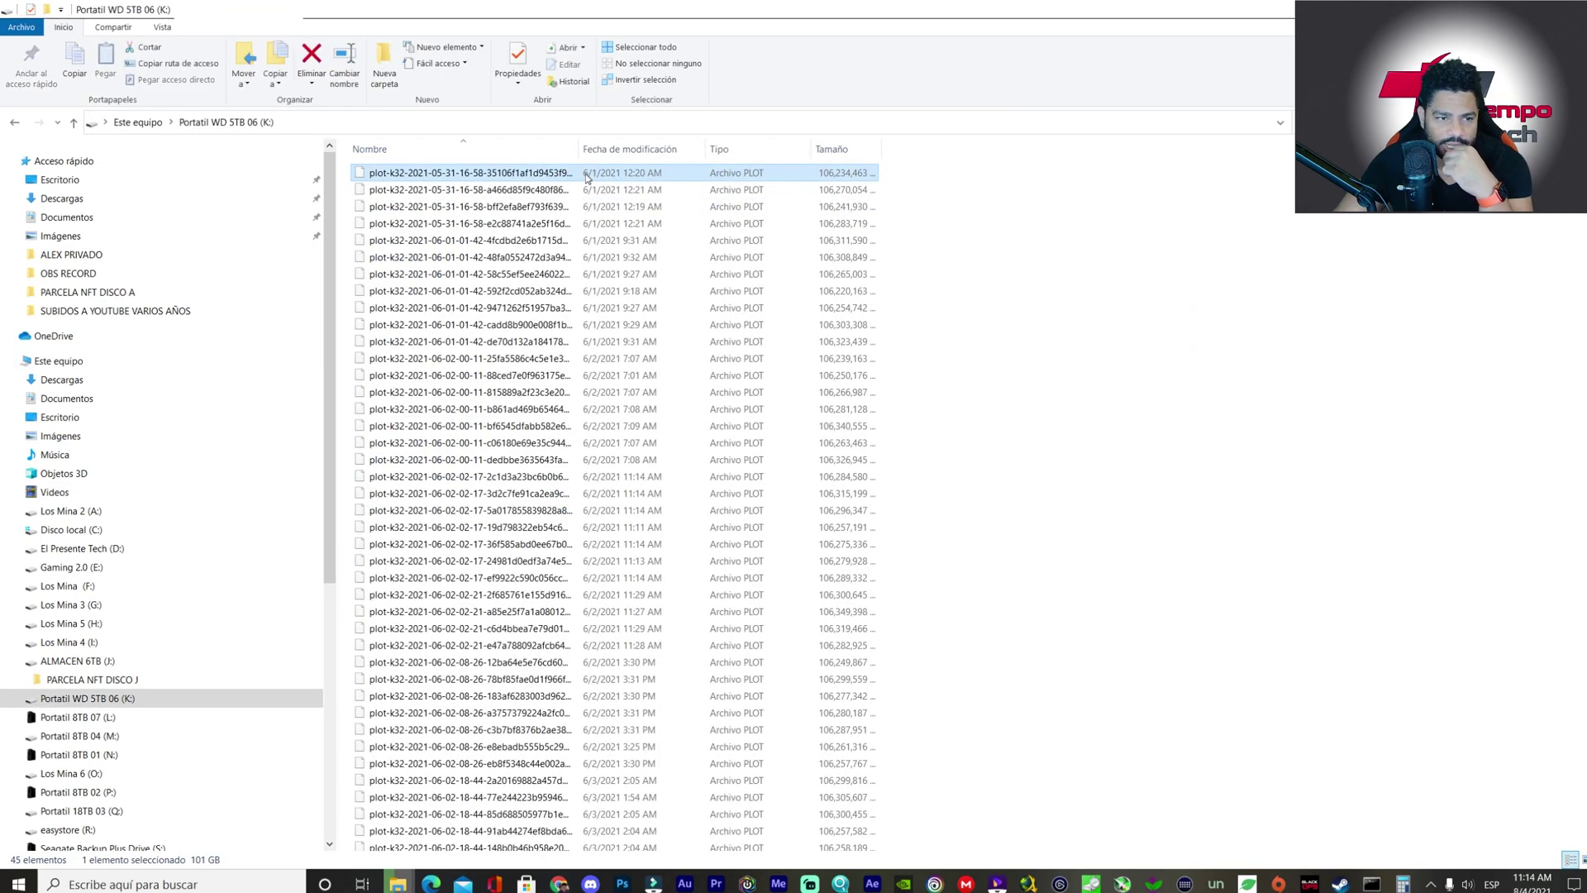
key("shift+Down")
key("shift+Down")
key("shift+Down")
key("shift+Down")
key("shift+Down")
key("shift+Down")
key("shift+Down")
key("shift+Down")
key("shift+Down")
key("shift+Down")
key("shift+Down")
key("shift+Down")
key("shift+Down")
key("shift+Down")
key("shift+Down")
key("shift+Down")
key("shift+Down")
key("shift+Down")
key("shift+Down")
key("shift+Down")
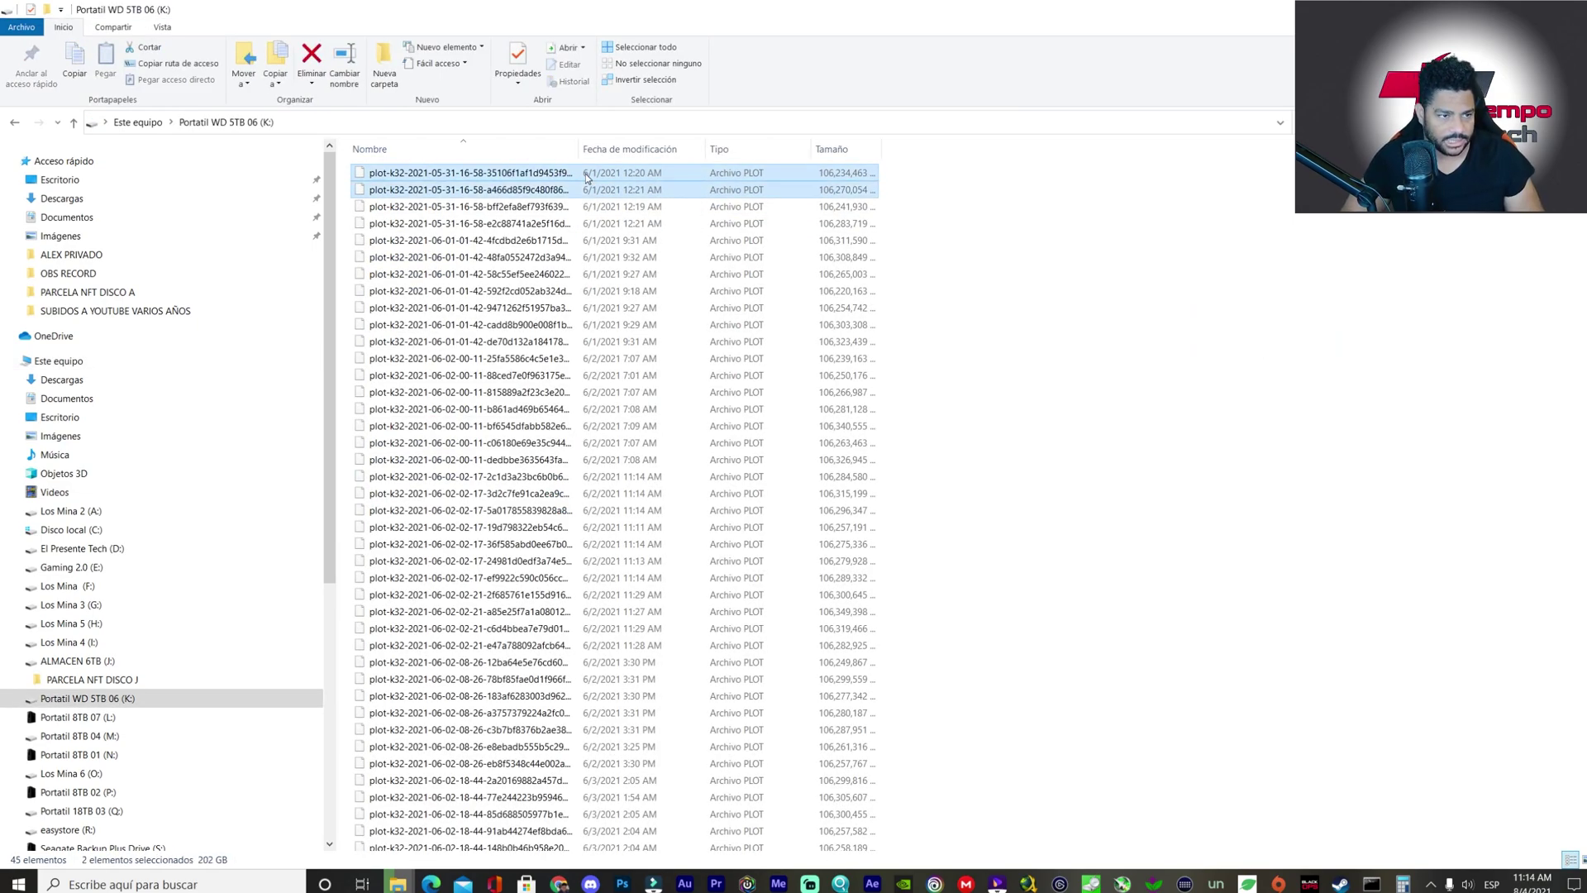
key("shift+Down")
key("shift+Down")
key("shift+Down")
key("shift+Down")
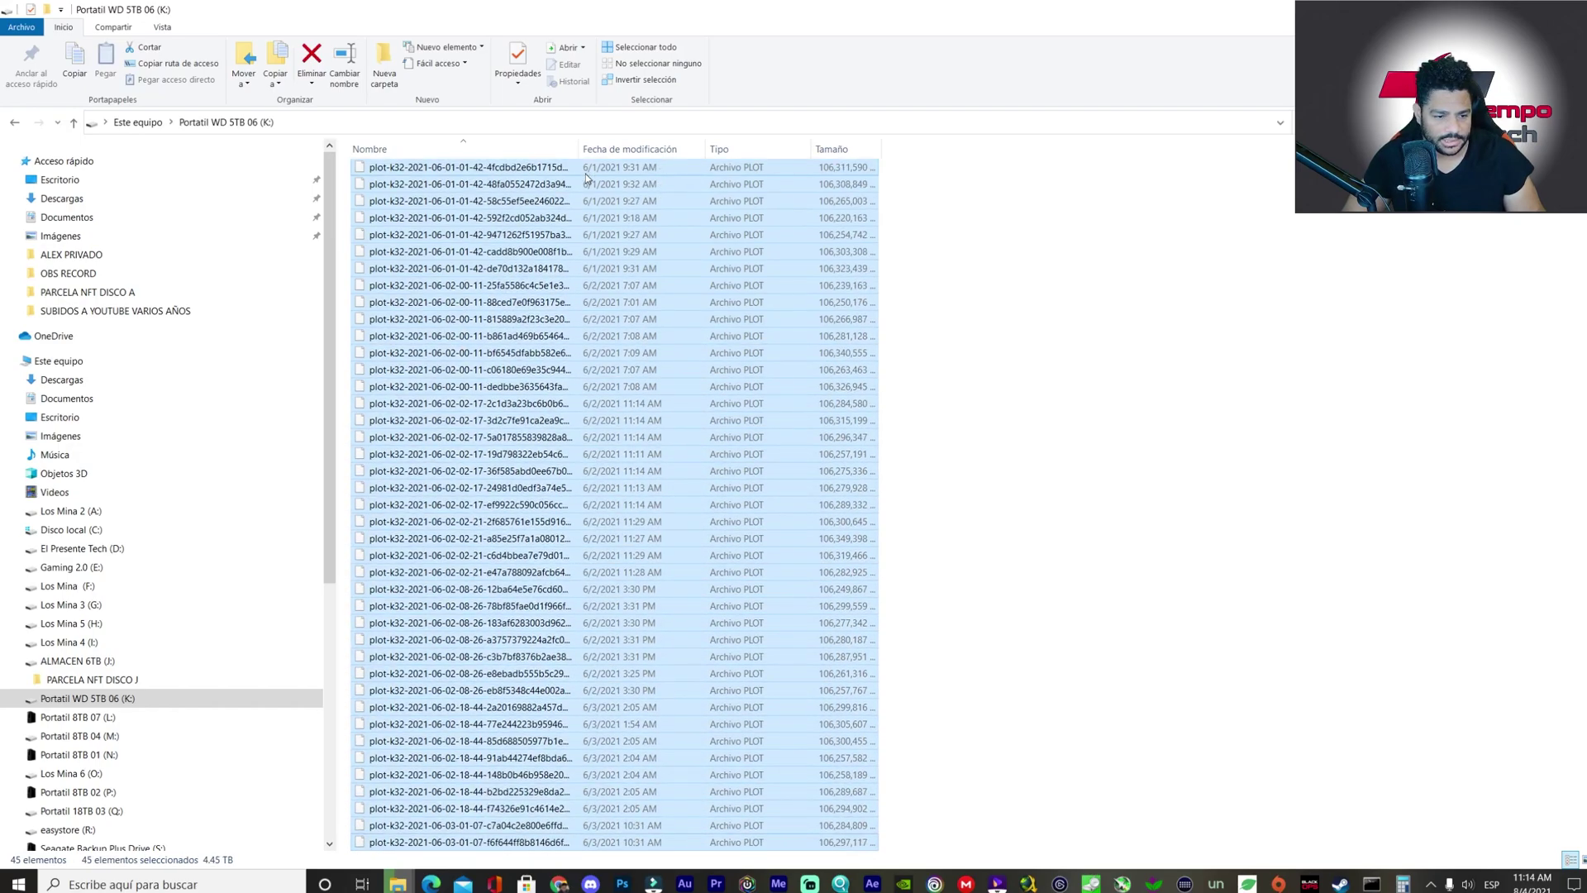
key("Delete")
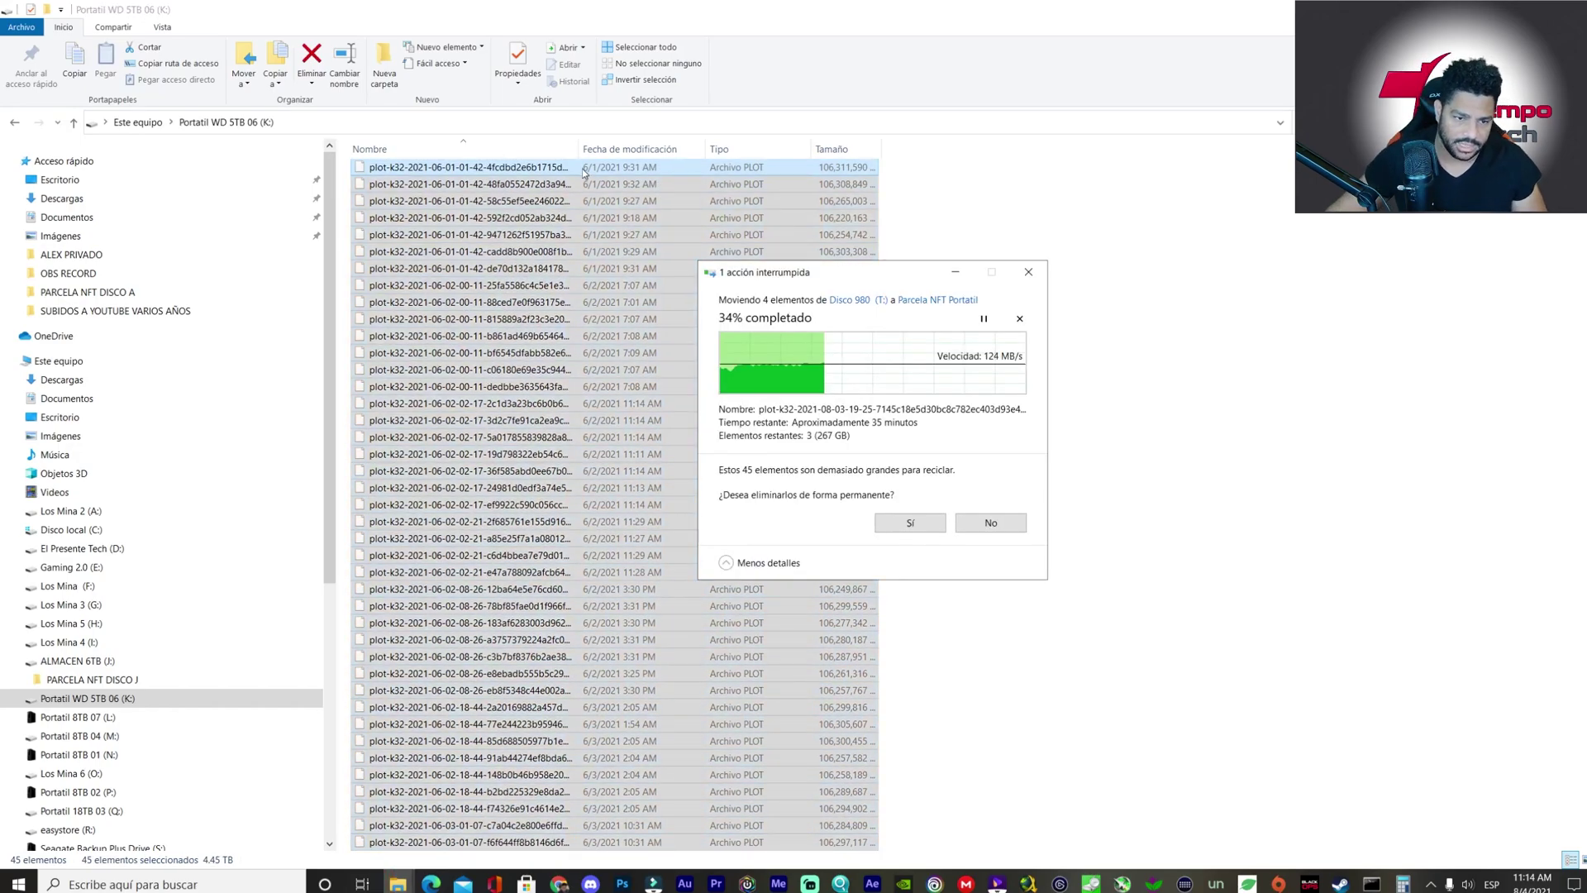
left_click(902, 526)
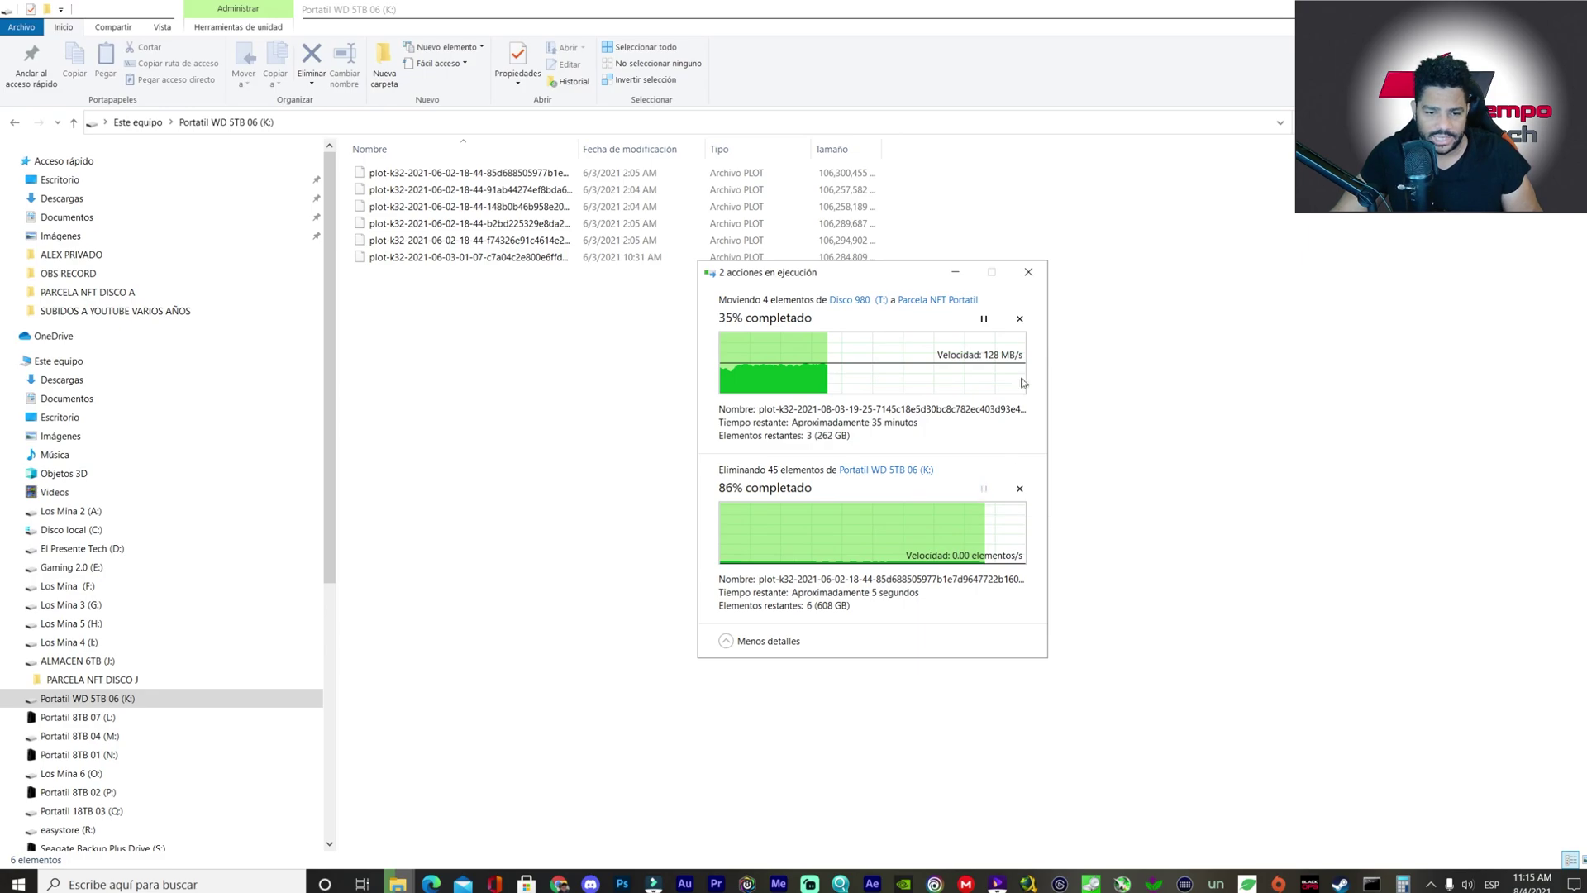
left_click(983, 490)
left_click(955, 272)
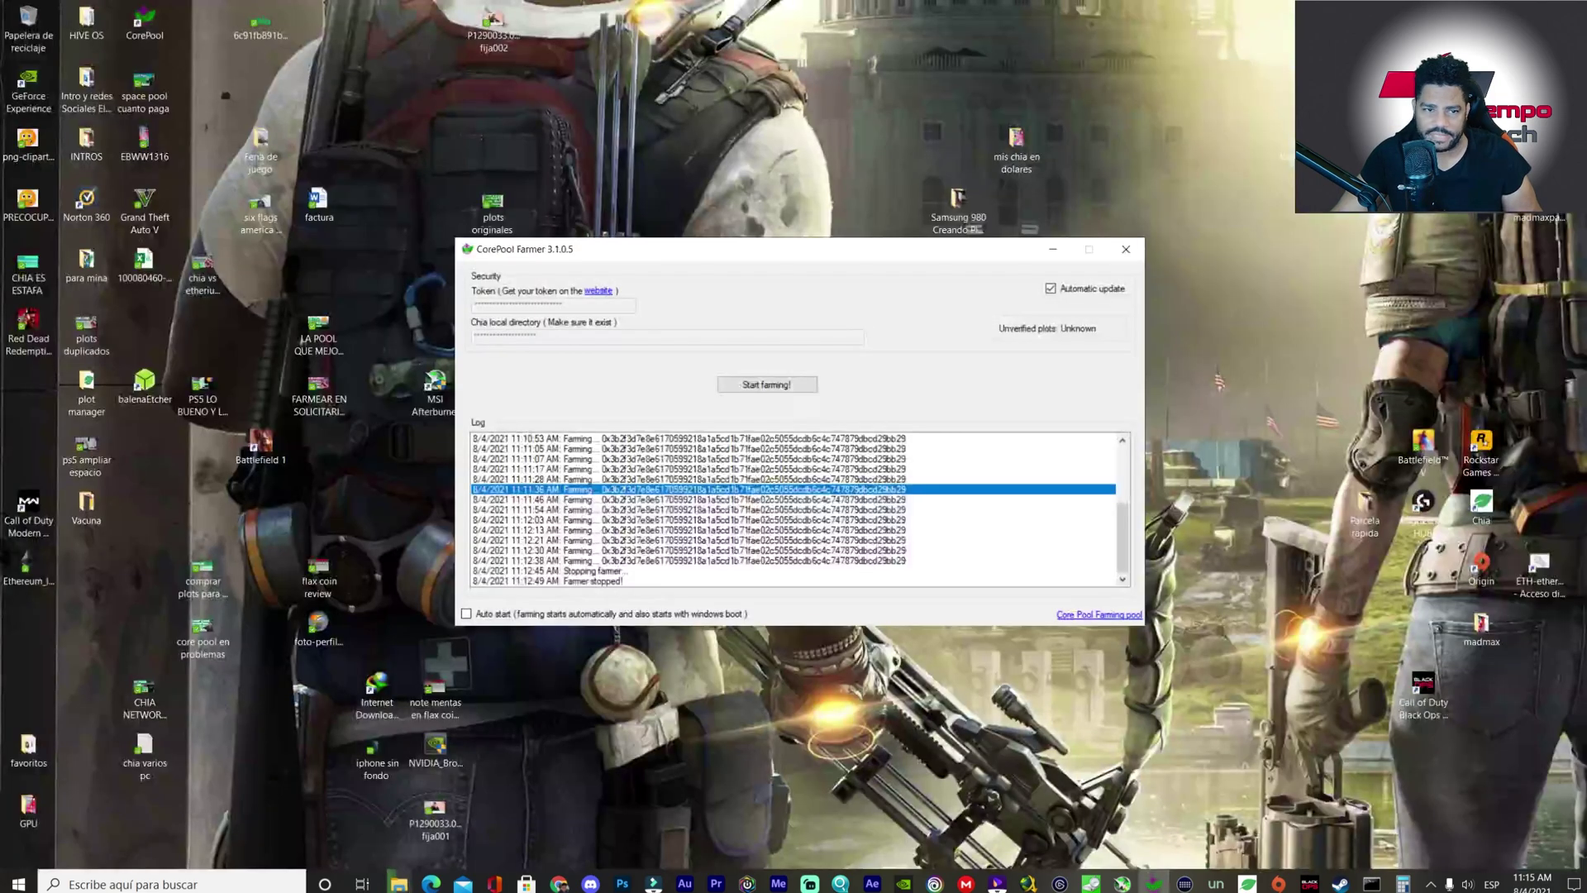
- Check whether the Recycle Bin on the desktop can be emptied, and refresh the desktop
right_click(33, 25)
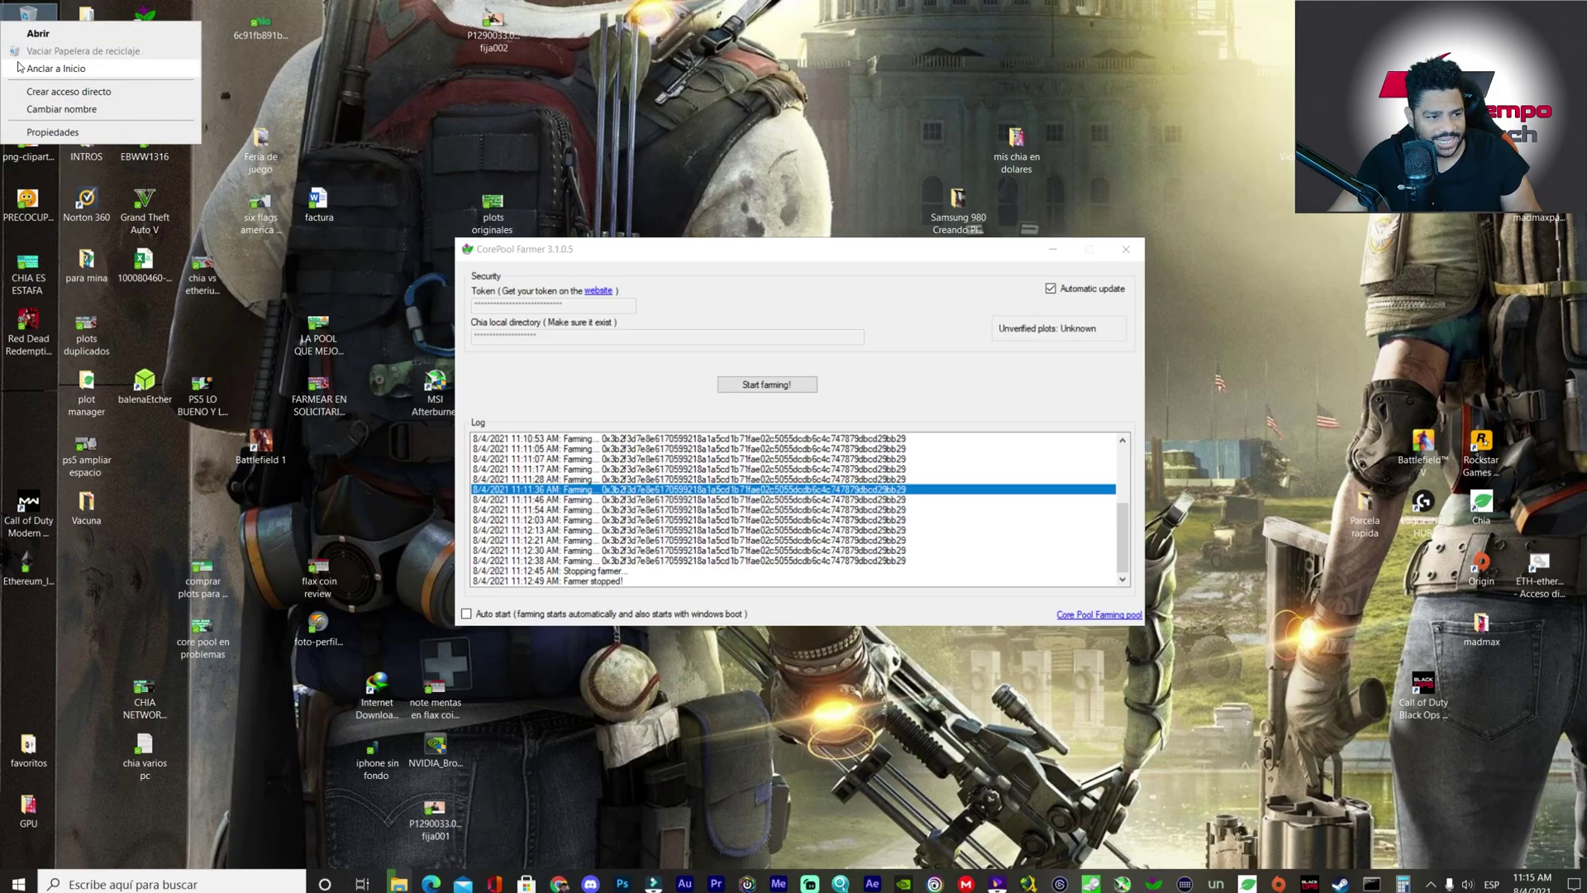
right_click(390, 88)
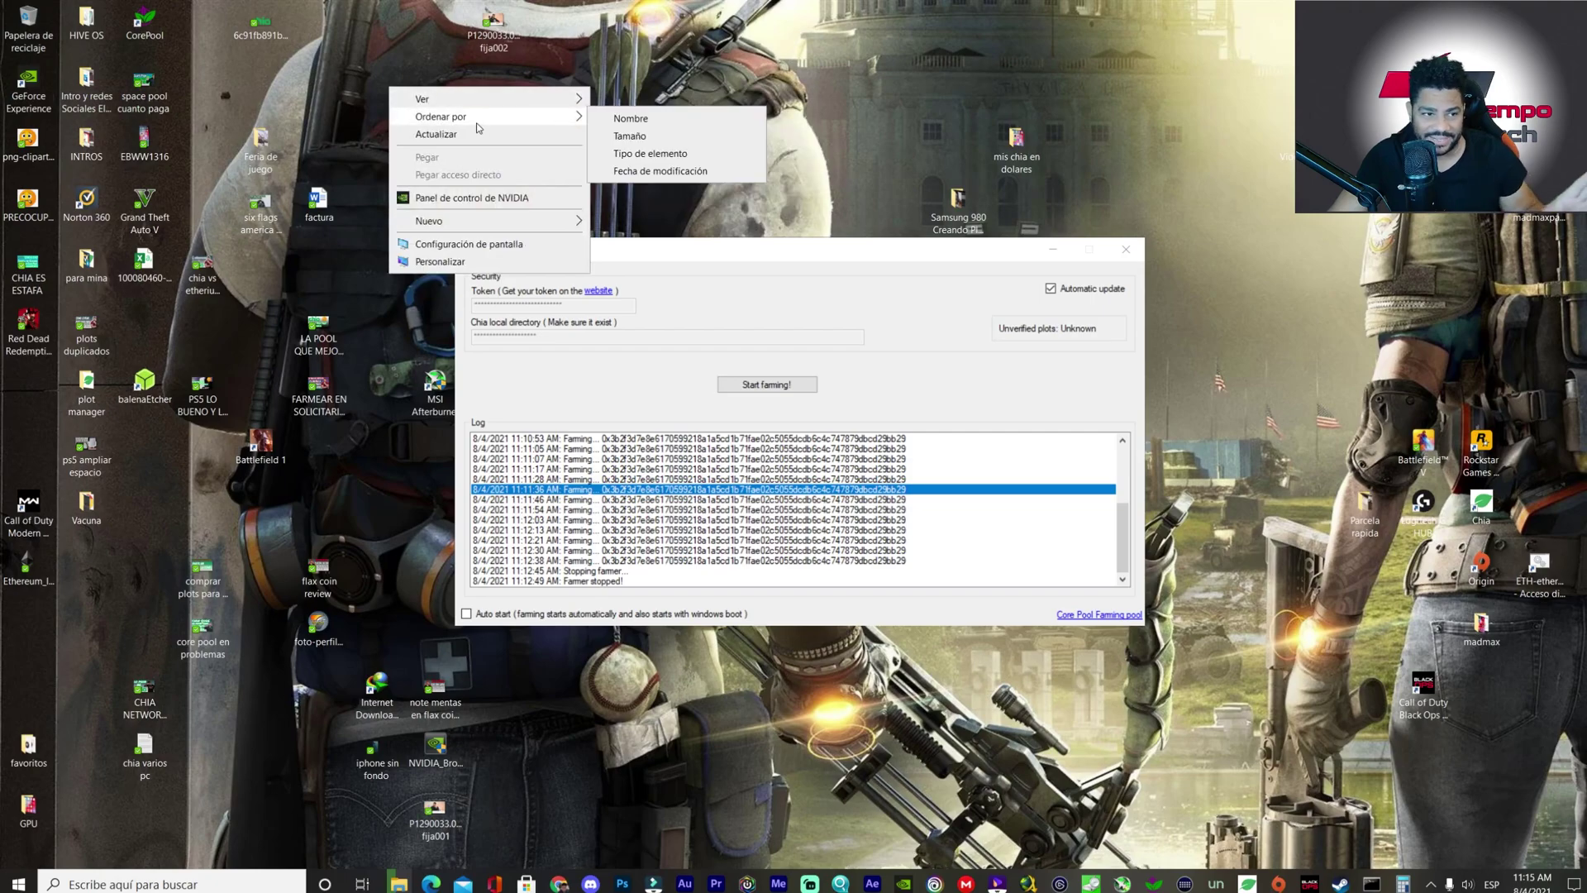
left_click(462, 135)
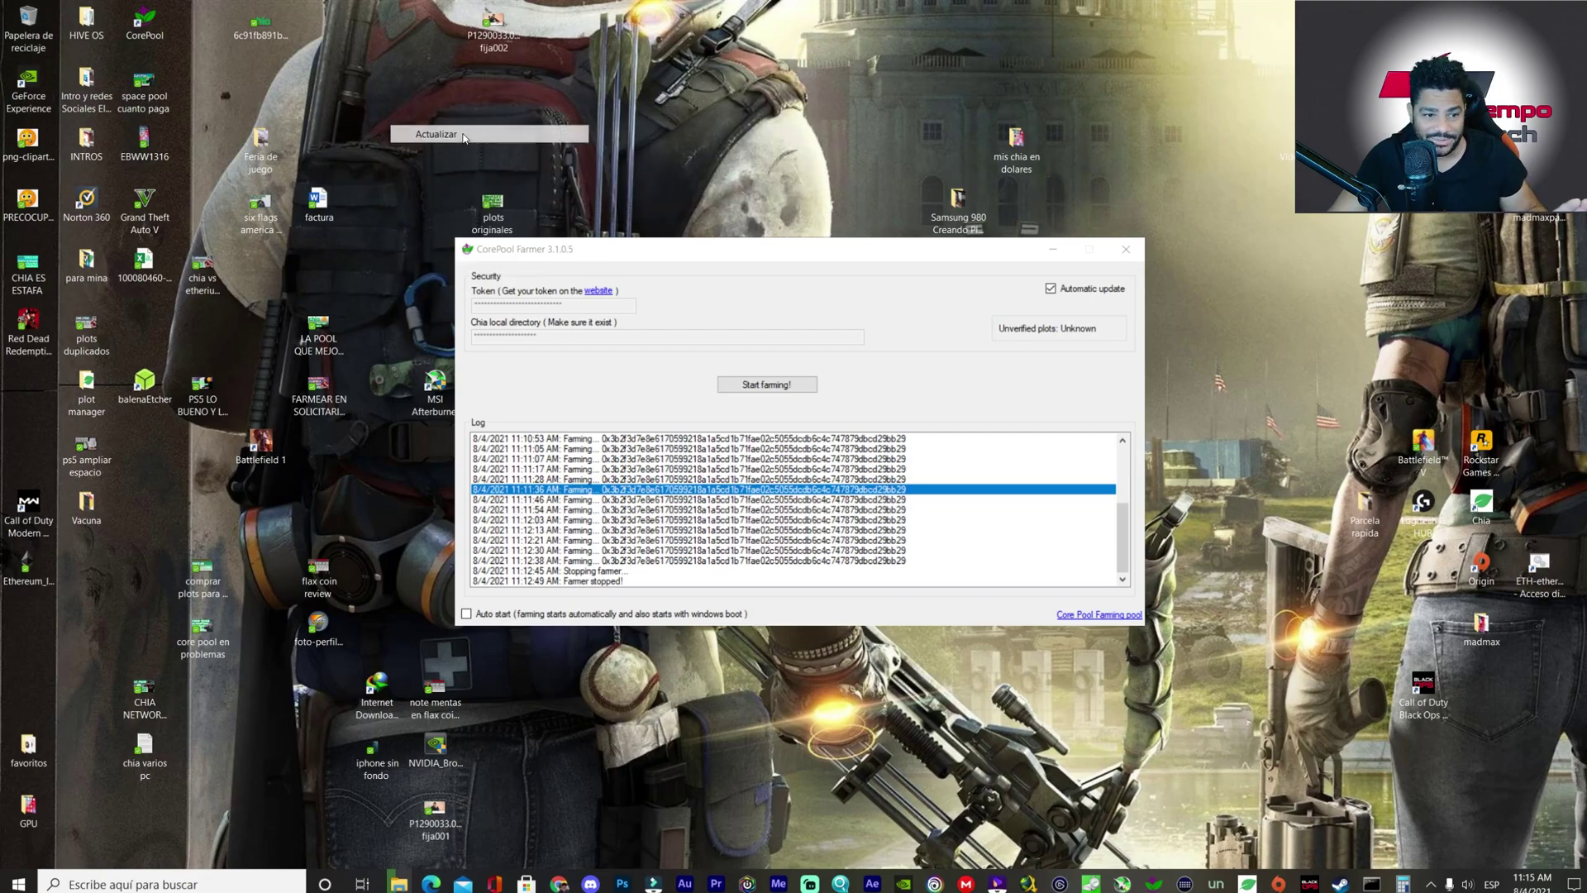
- Close the CorePool Farmer window, check the contents of the Recycle Bin, and close it
left_click(1125, 249)
double_click(33, 23)
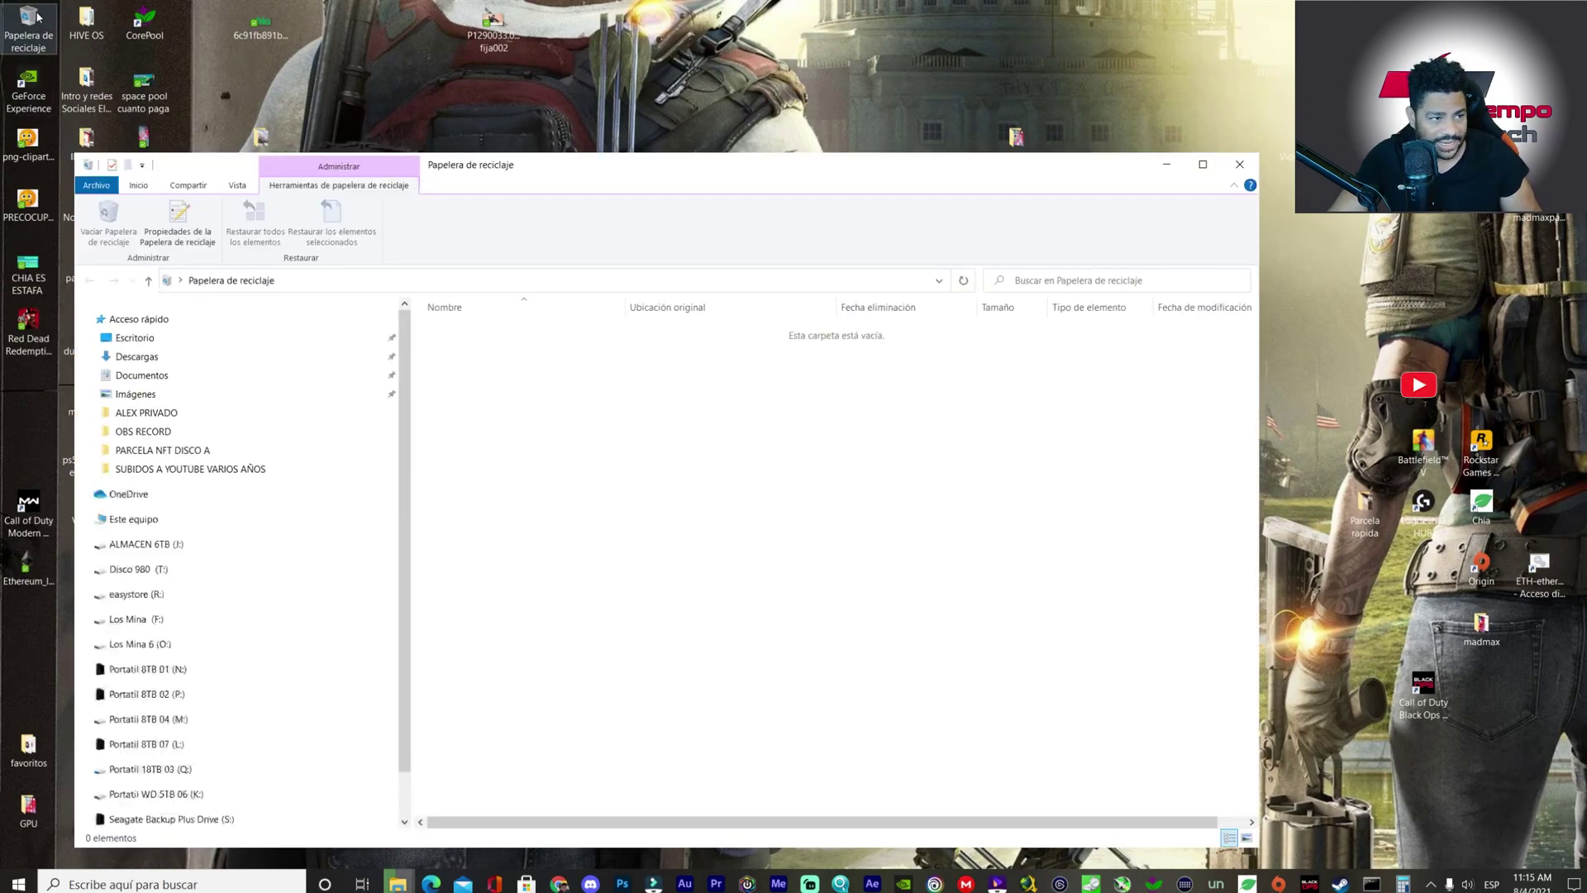
left_click(1239, 164)
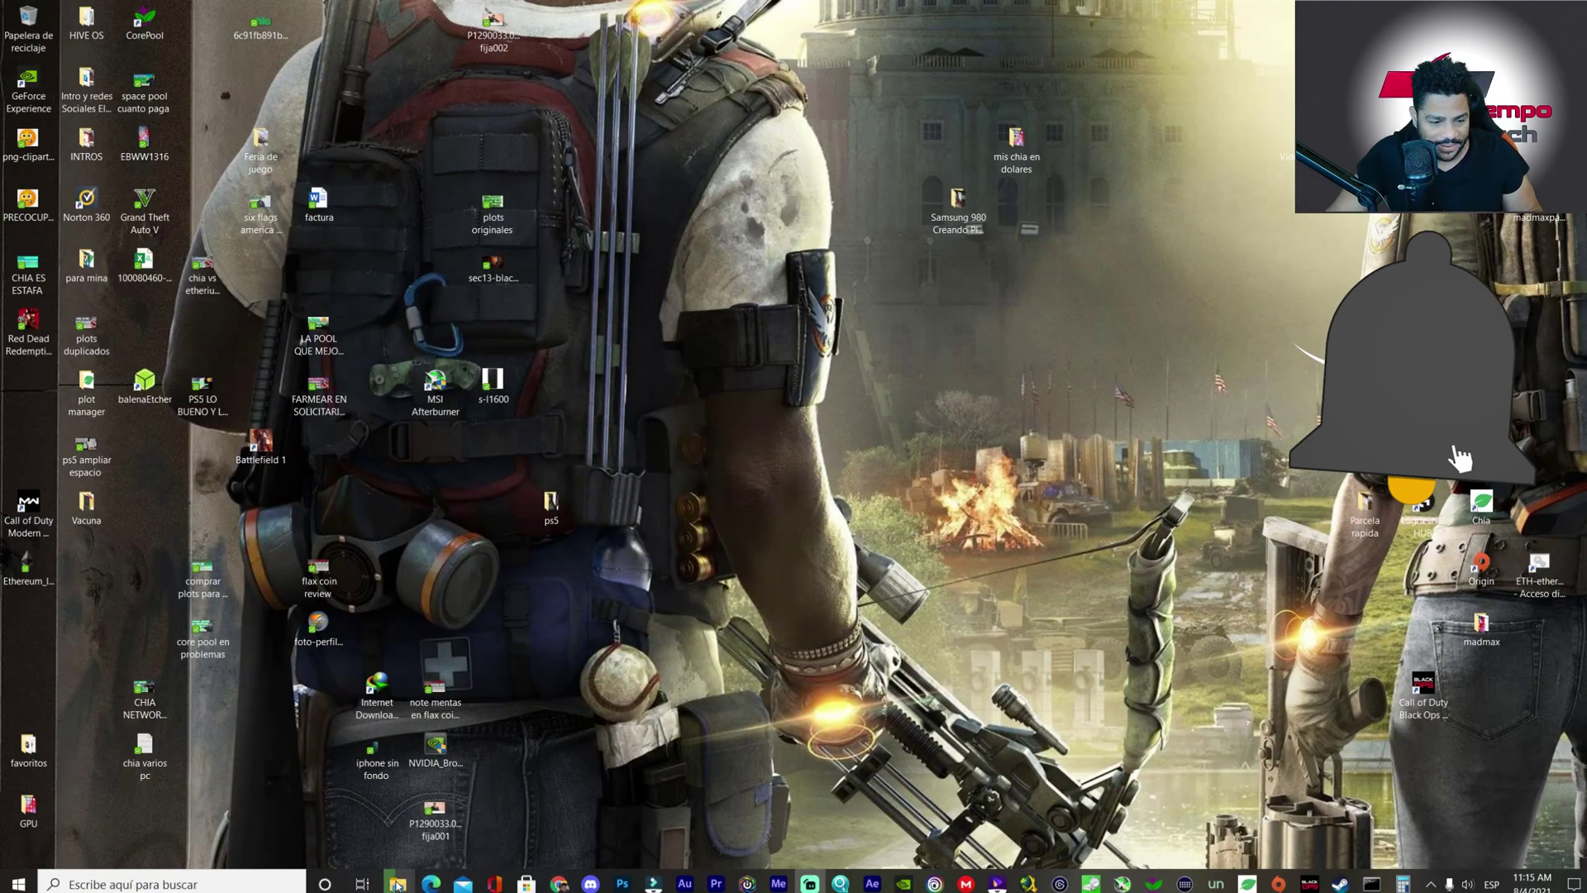
- Bring back the file operations window and resume the paused deletion on the Portatil WD 5TB 06 (K:) drive
mouse_move(397, 884)
left_click(334, 810)
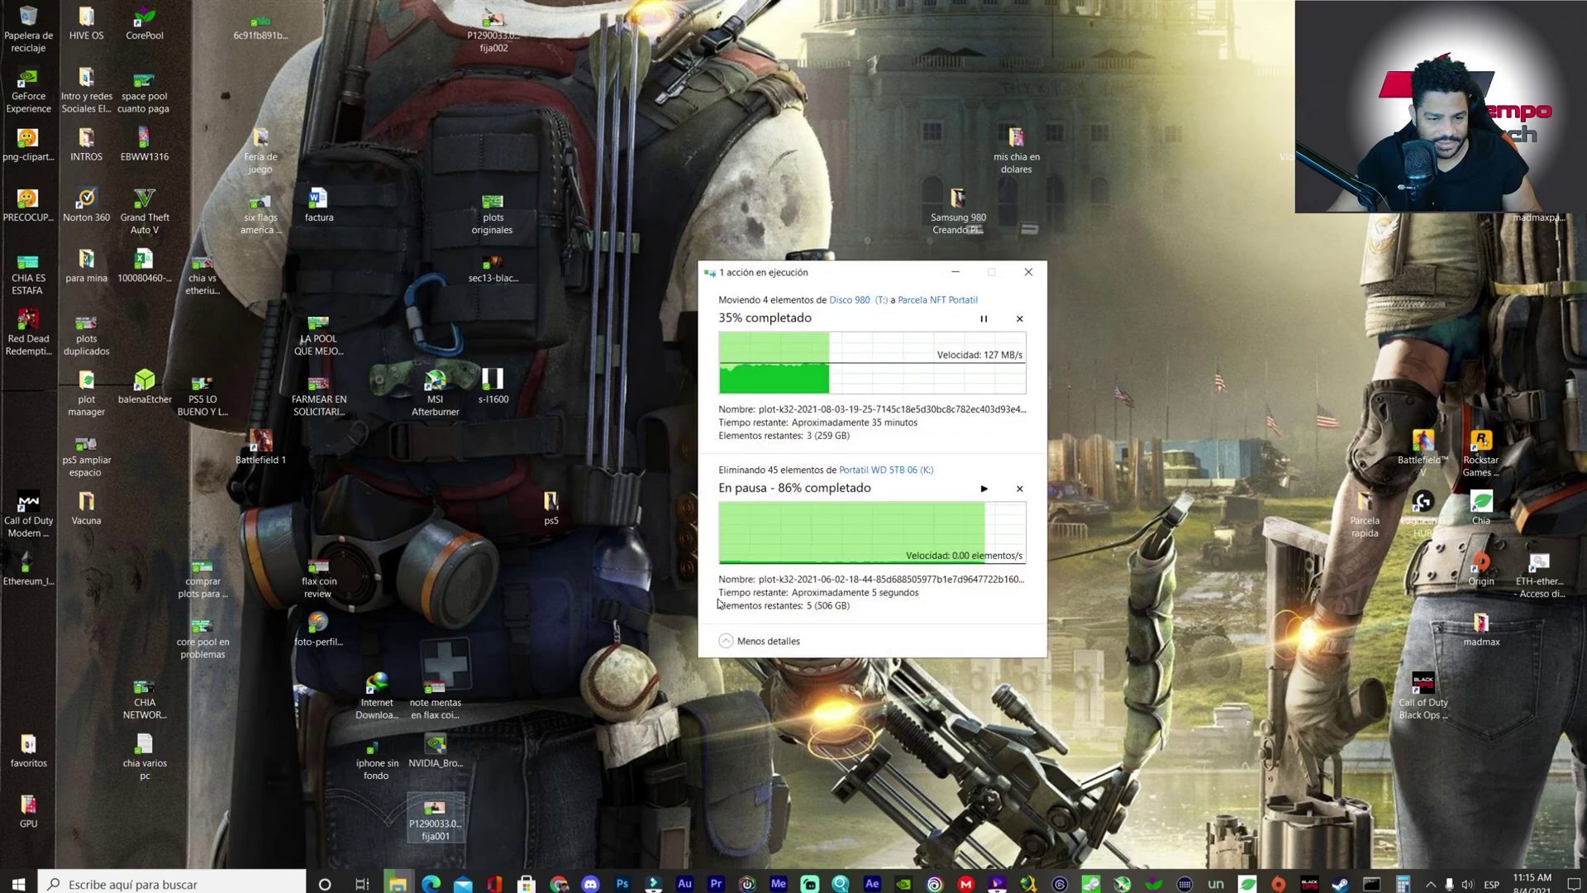
left_click(983, 489)
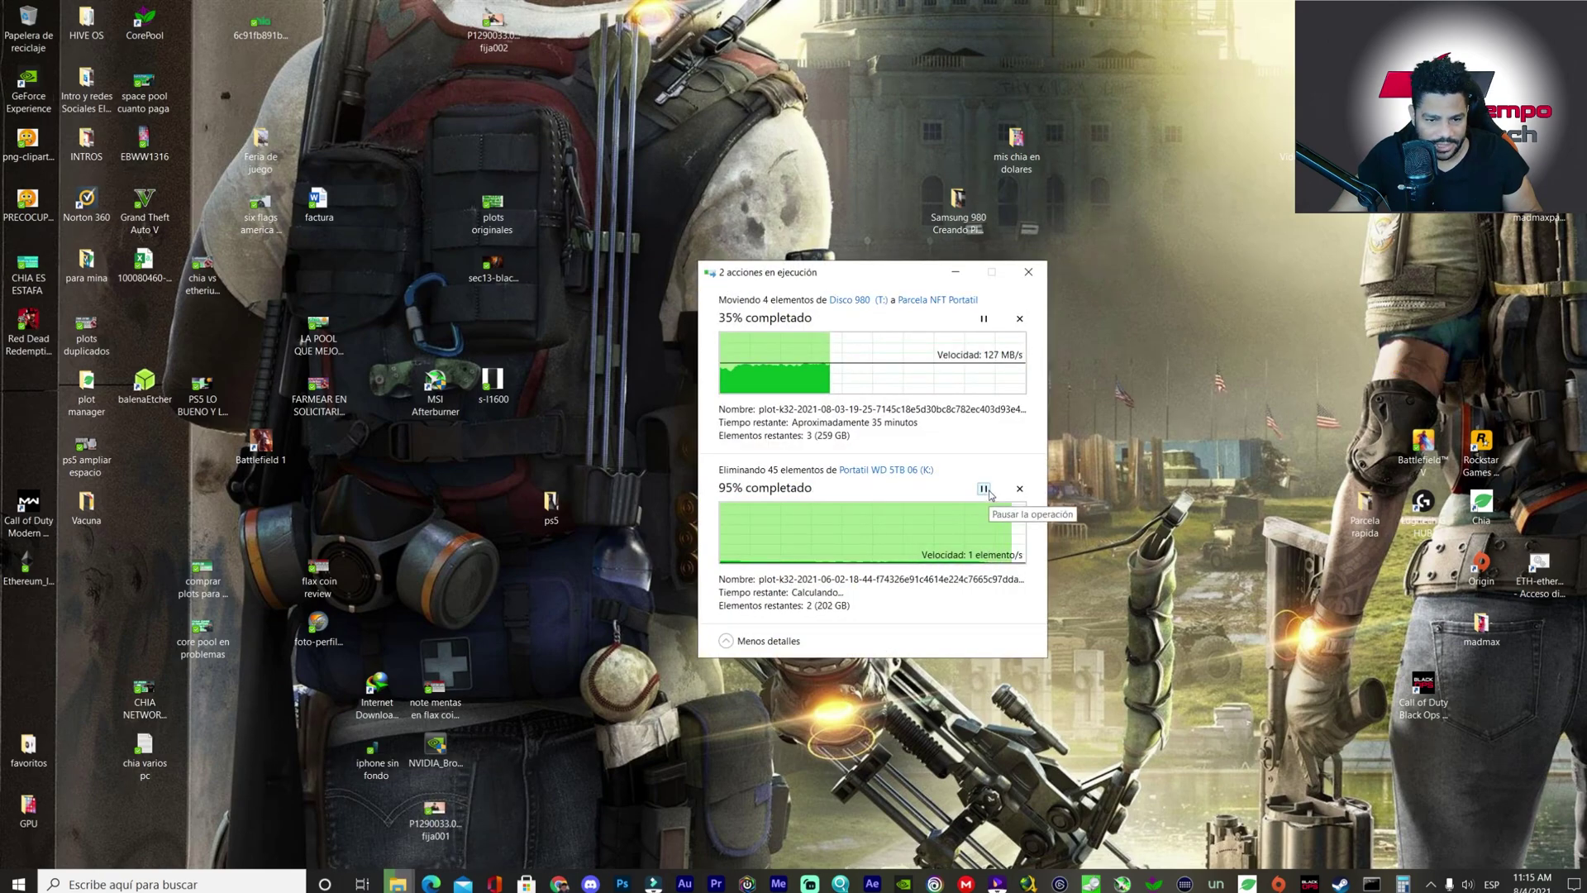
- Create a folder named PLOTS NFT on the Portatil WD 5TB 06 (K:) drive and return to This PC
mouse_move(397, 883)
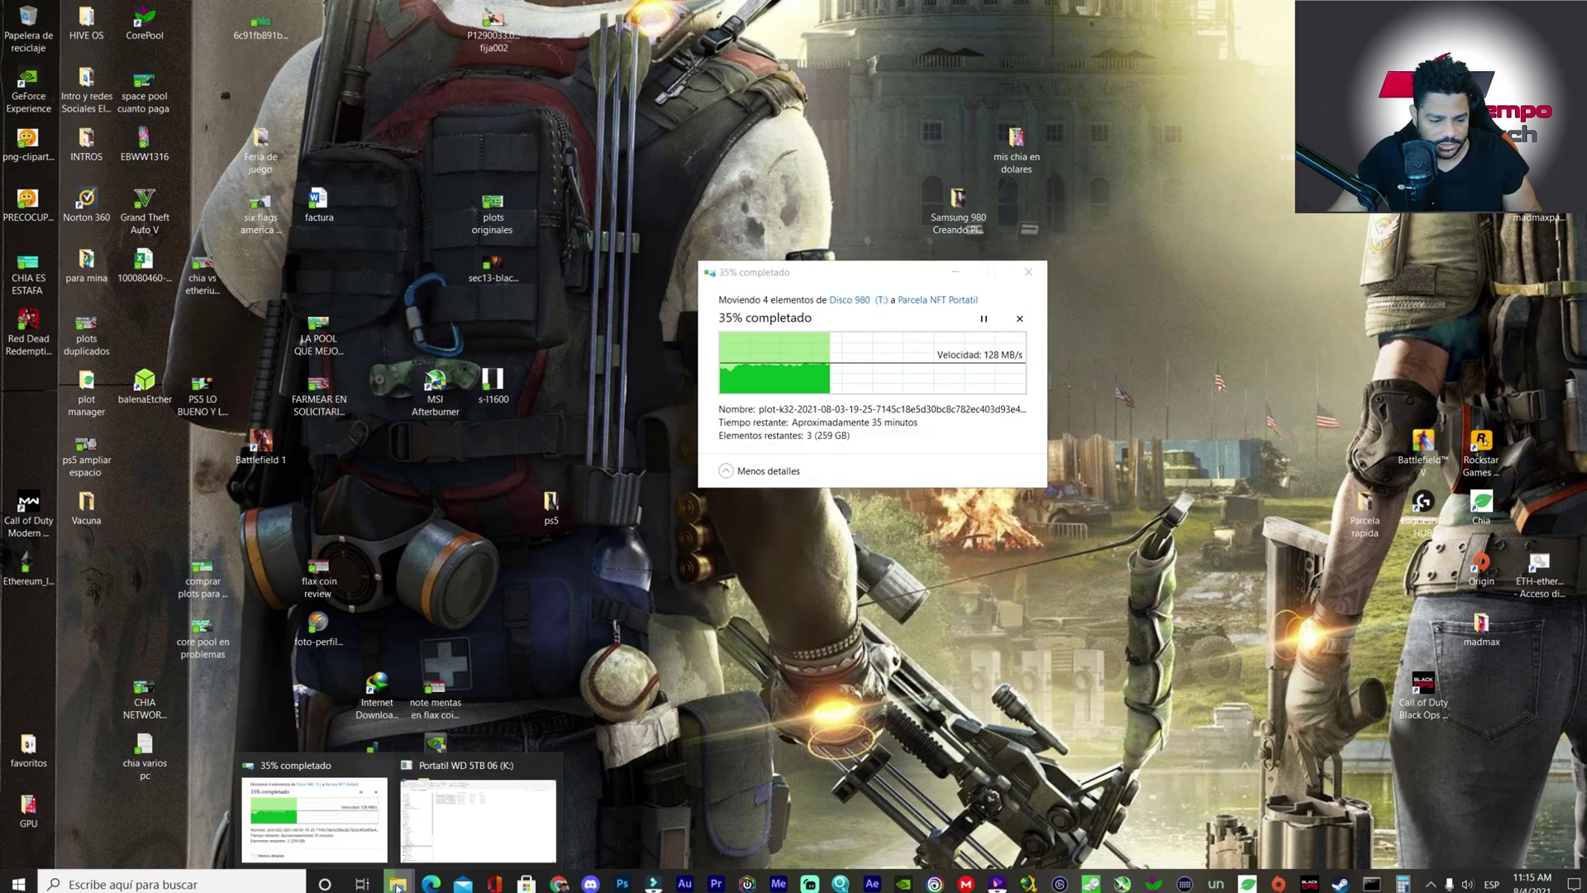
left_click(464, 837)
right_click(781, 424)
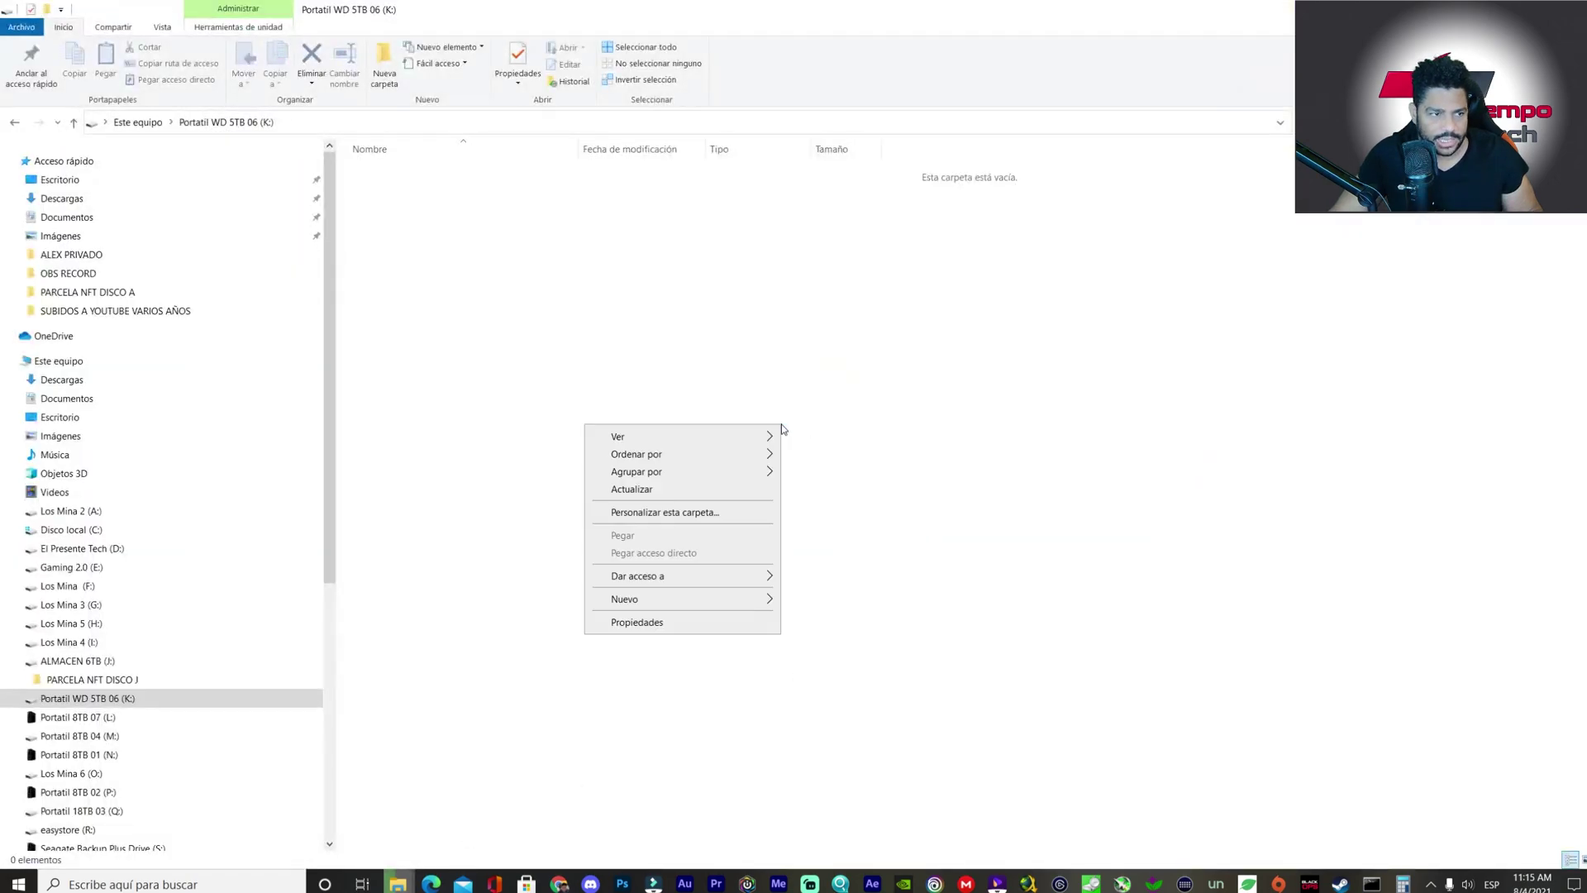
right_click(560, 377)
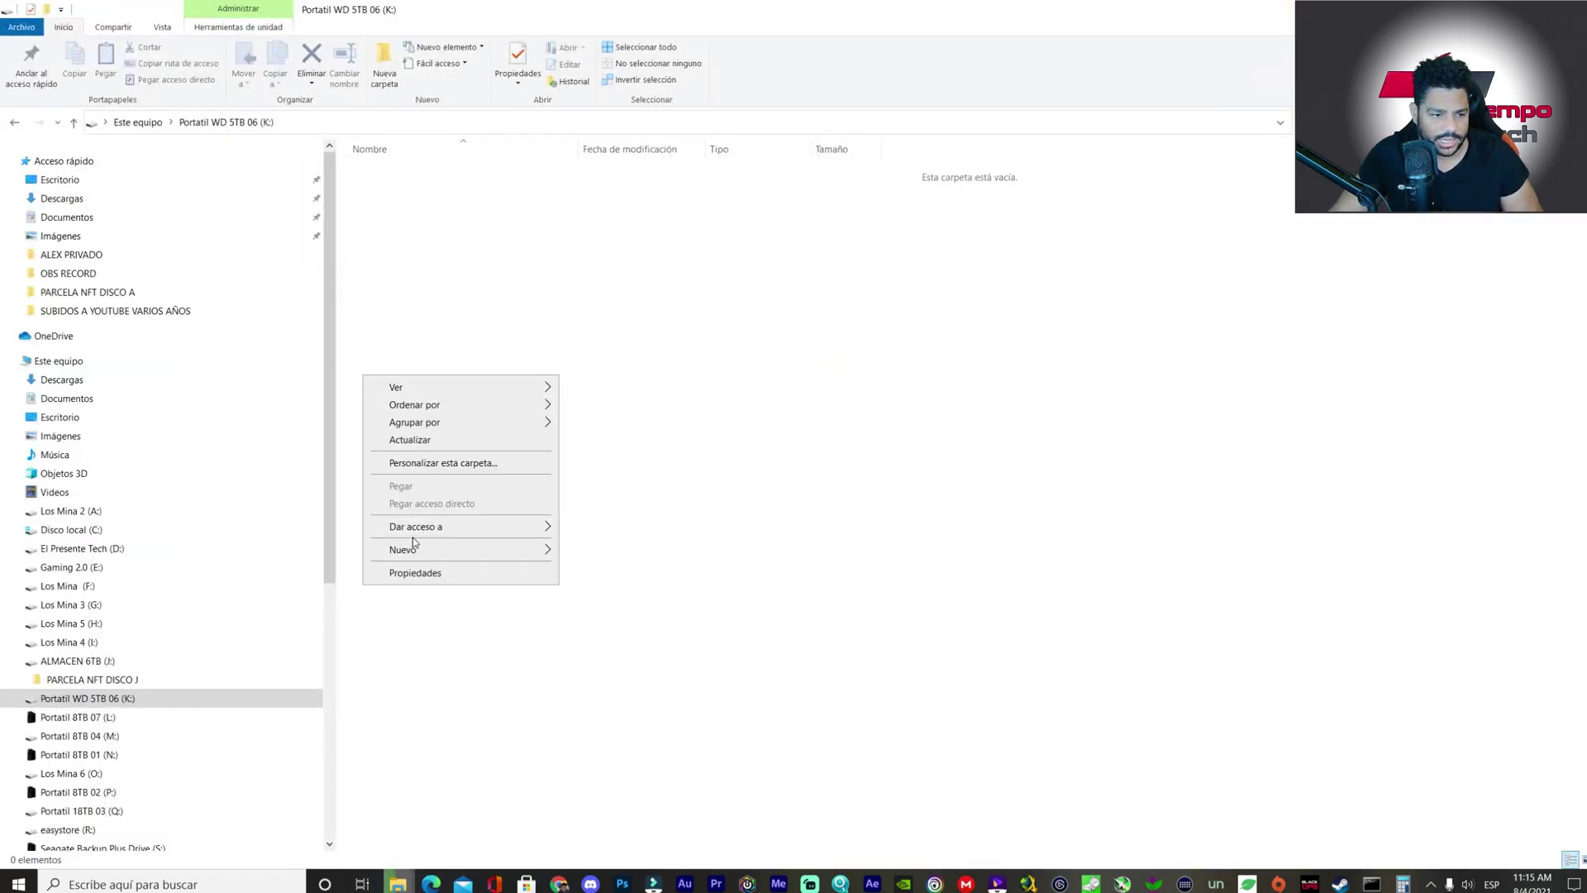
mouse_move(443, 552)
left_click(646, 553)
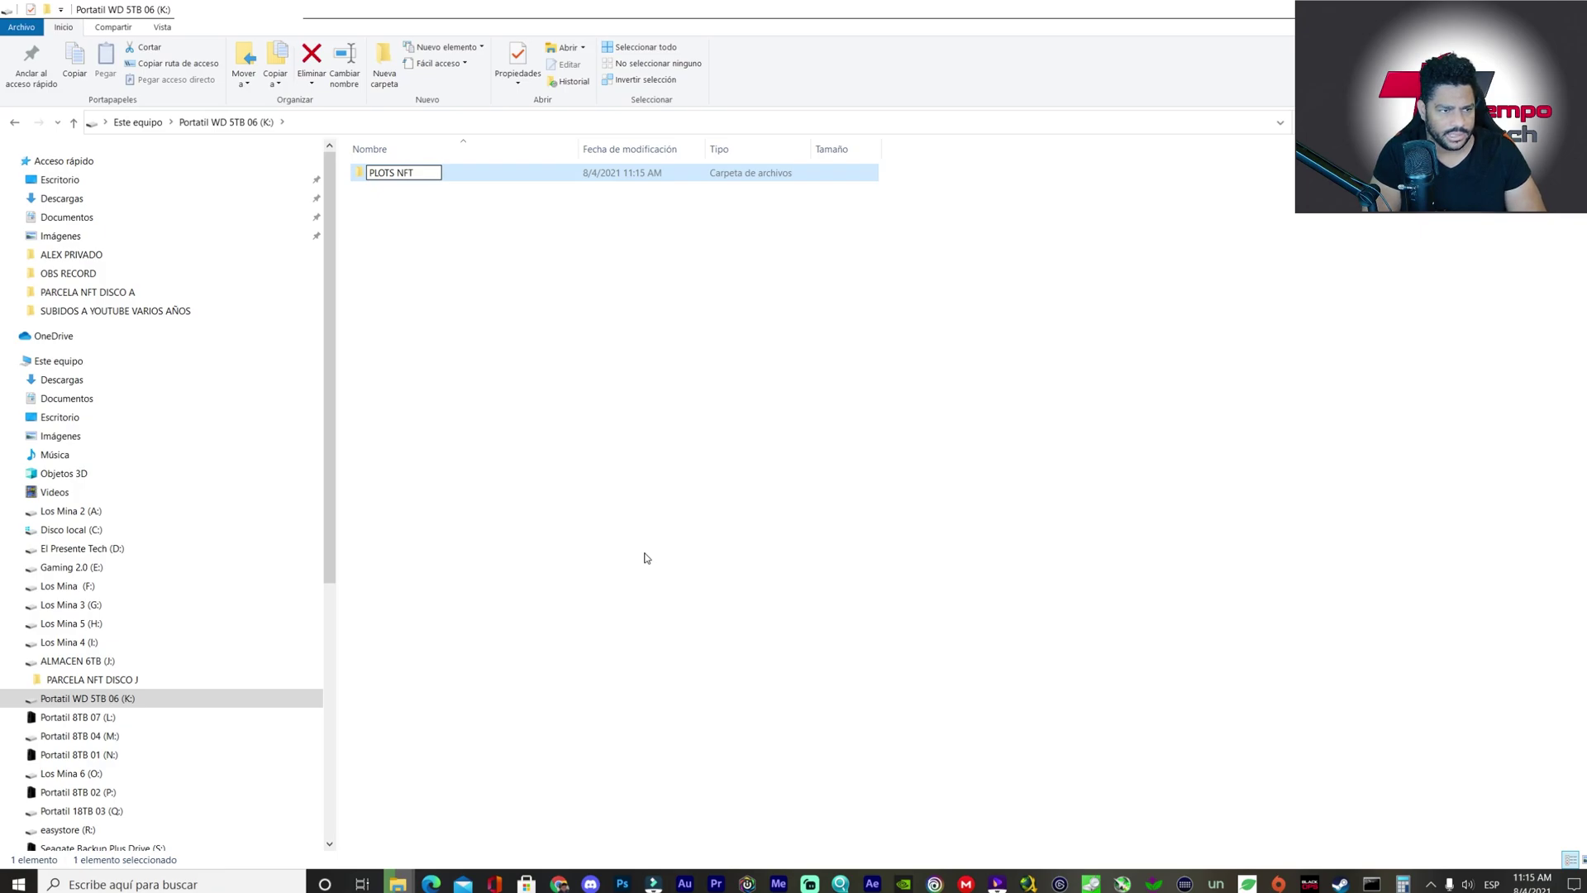
left_click(674, 503)
key("BackSpace")
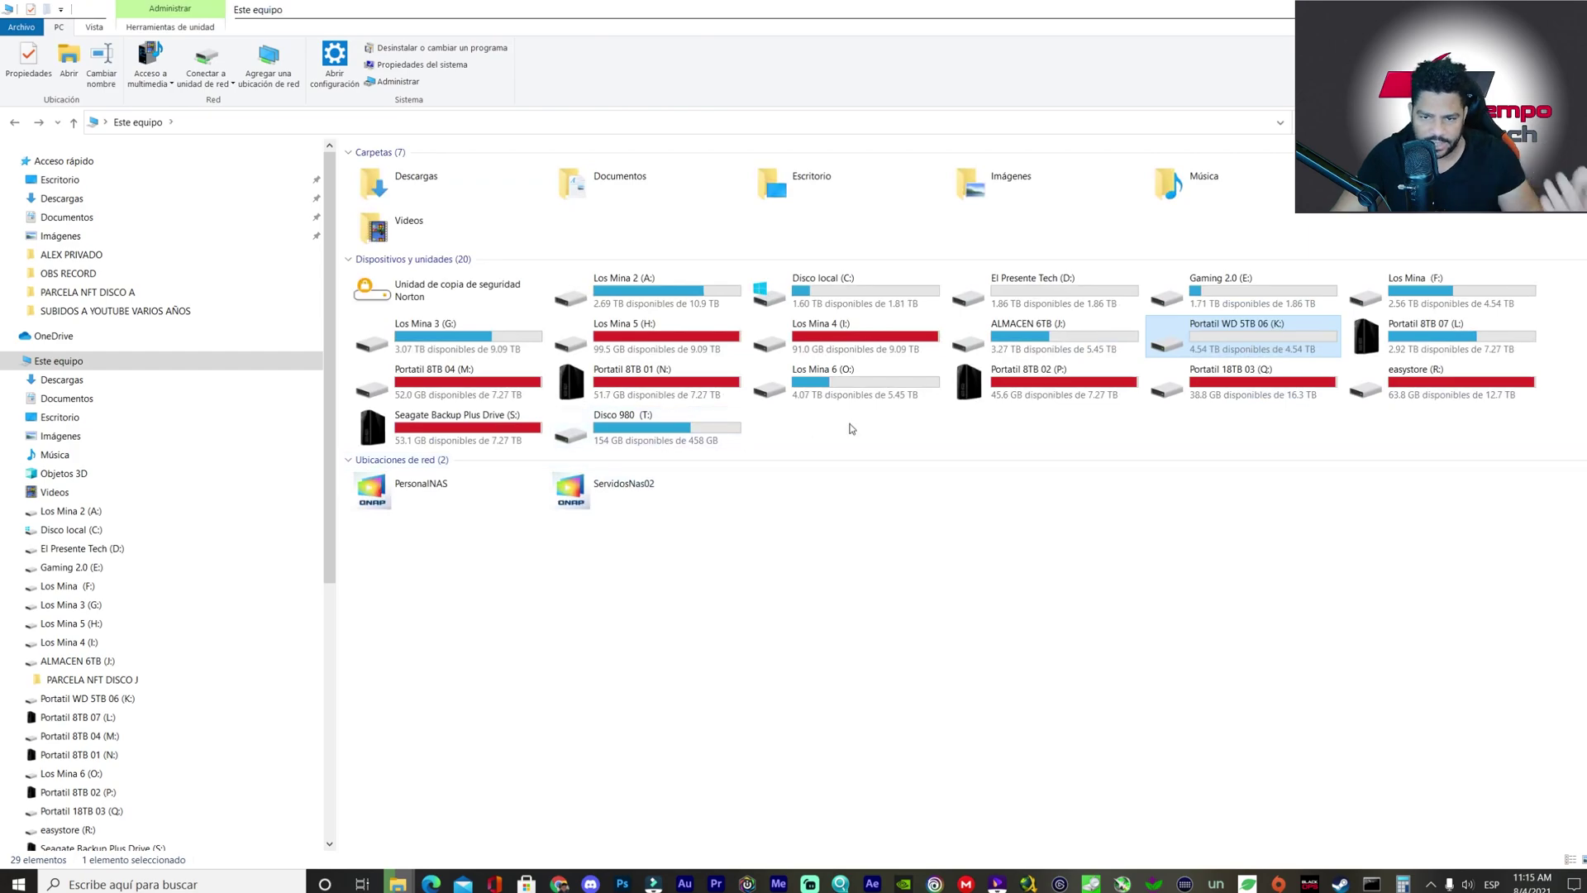
- Check the contents of the Portatil 8TB 07 (L:) and Los Mina (F:) drives, returning to This PC after each
double_click(1416, 344)
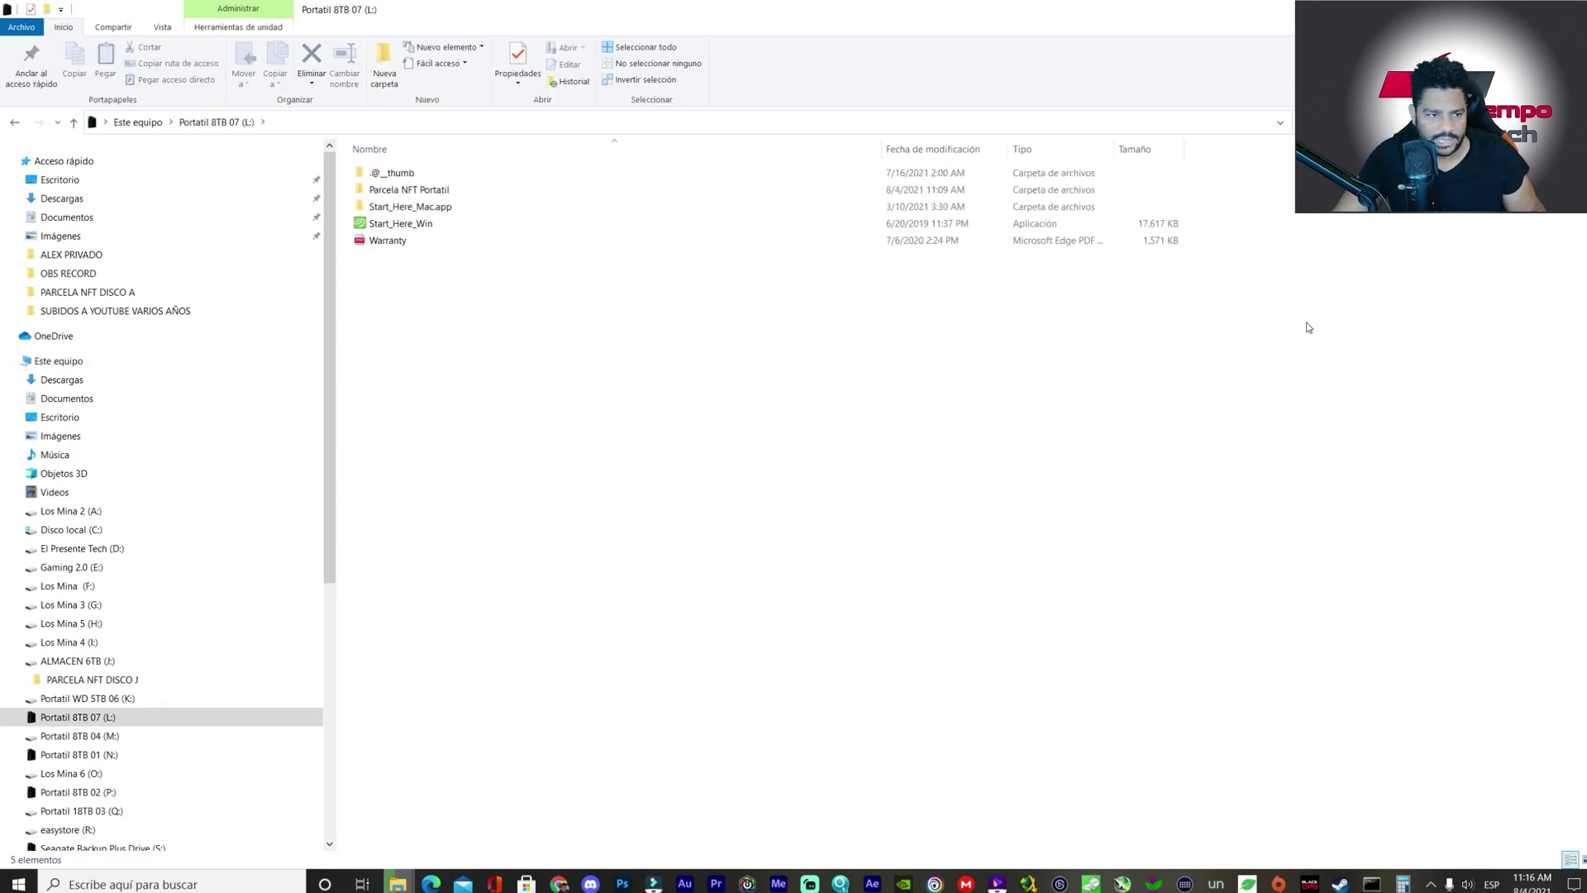
key("alt+Left")
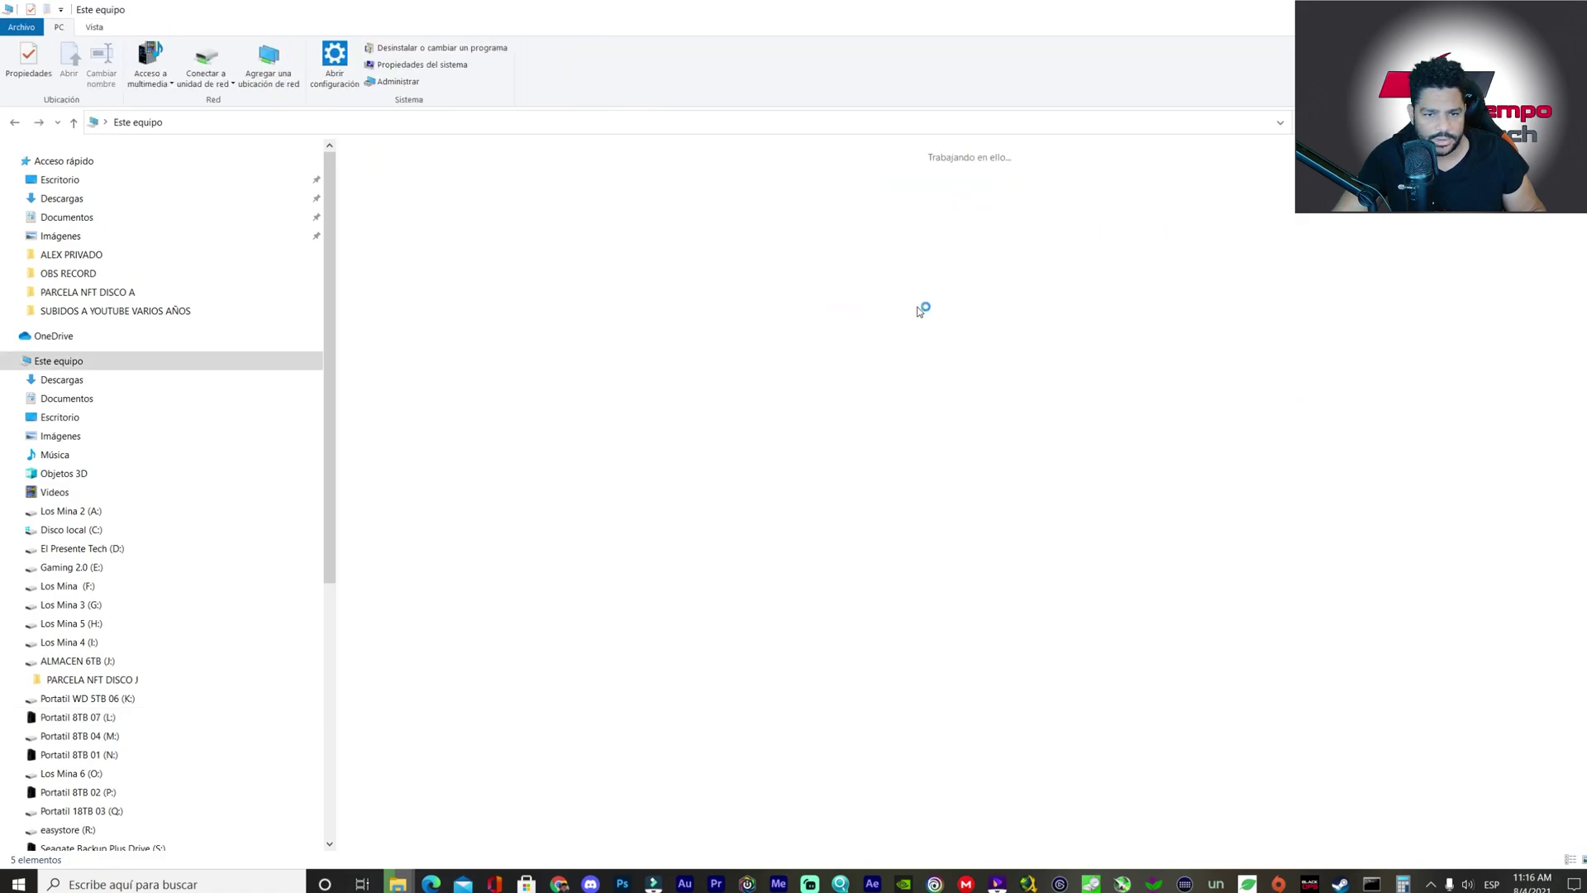
double_click(1448, 303)
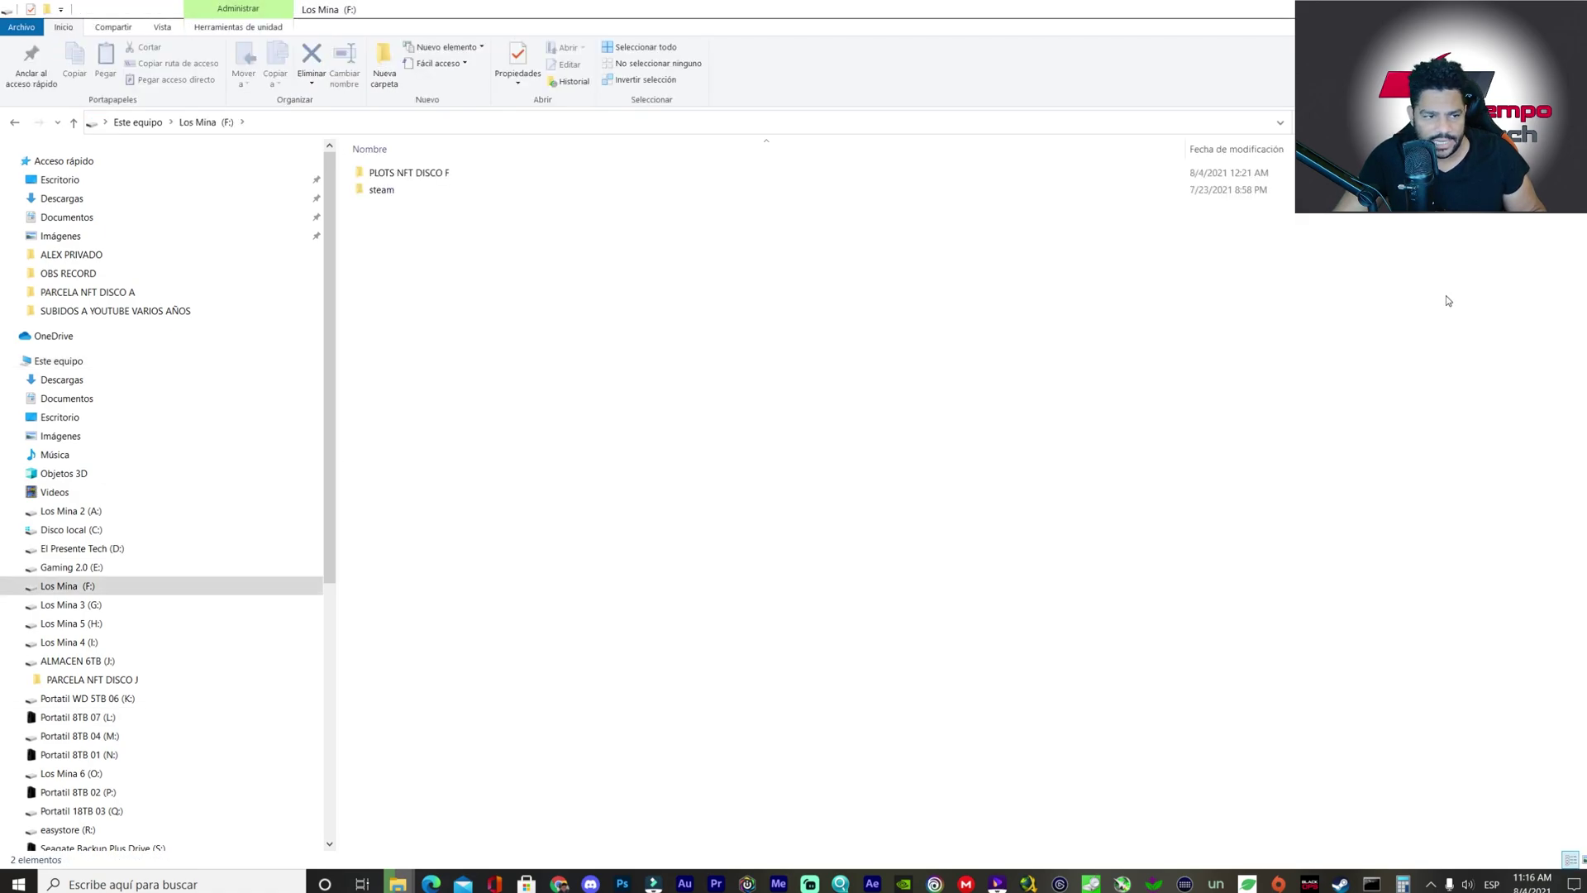
key("alt+Left")
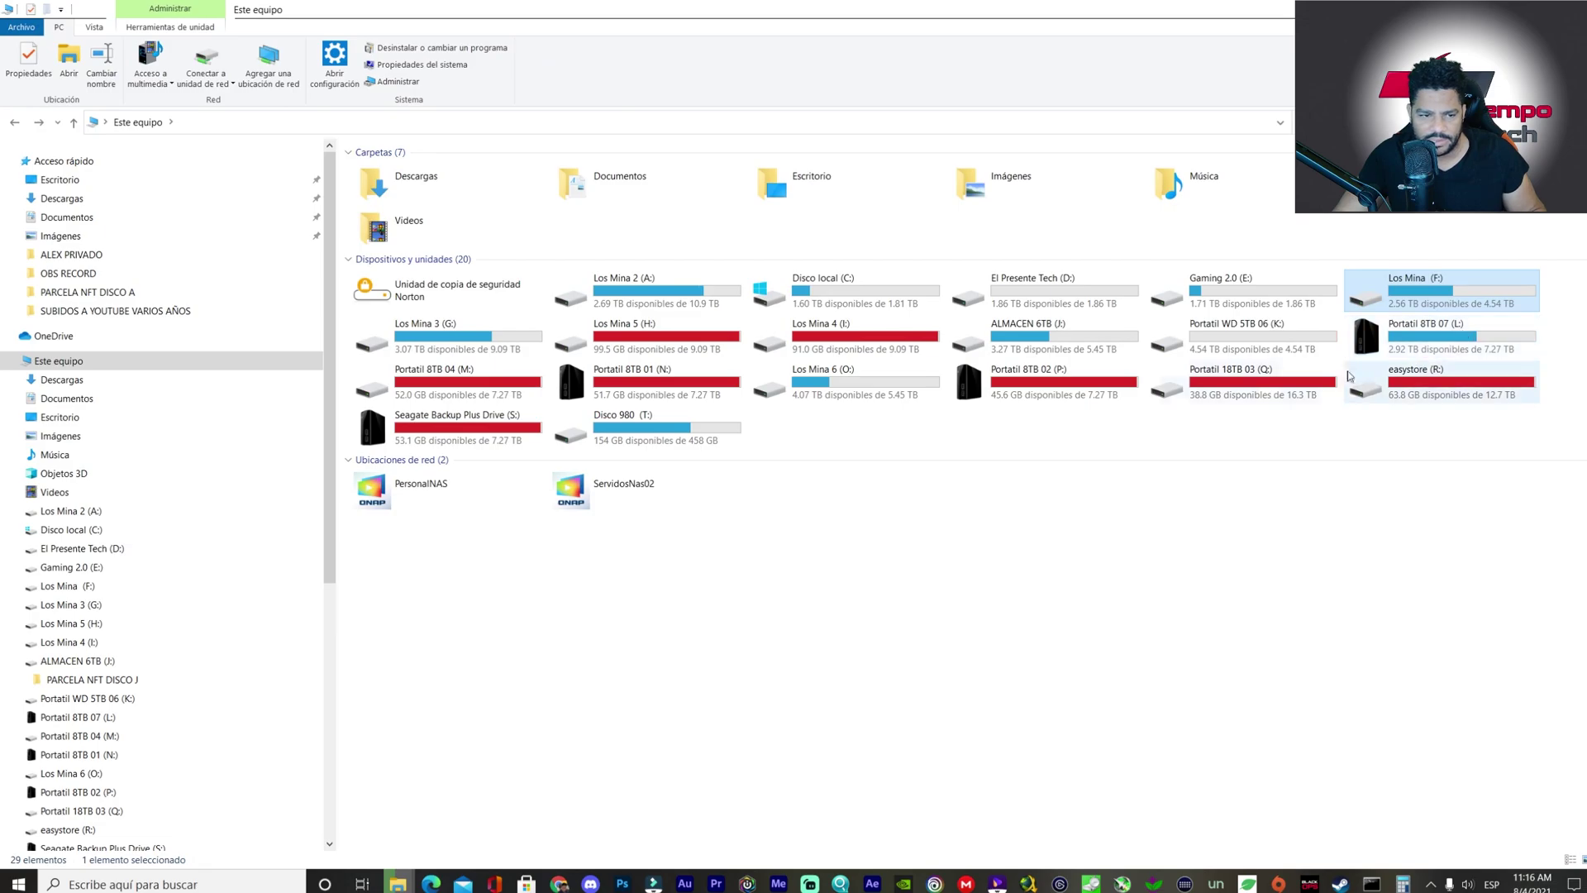
- Permanently delete all the k32 .plot files on the Portatil 8TB 04 (M:) drive
left_click(465, 400)
double_click(466, 400)
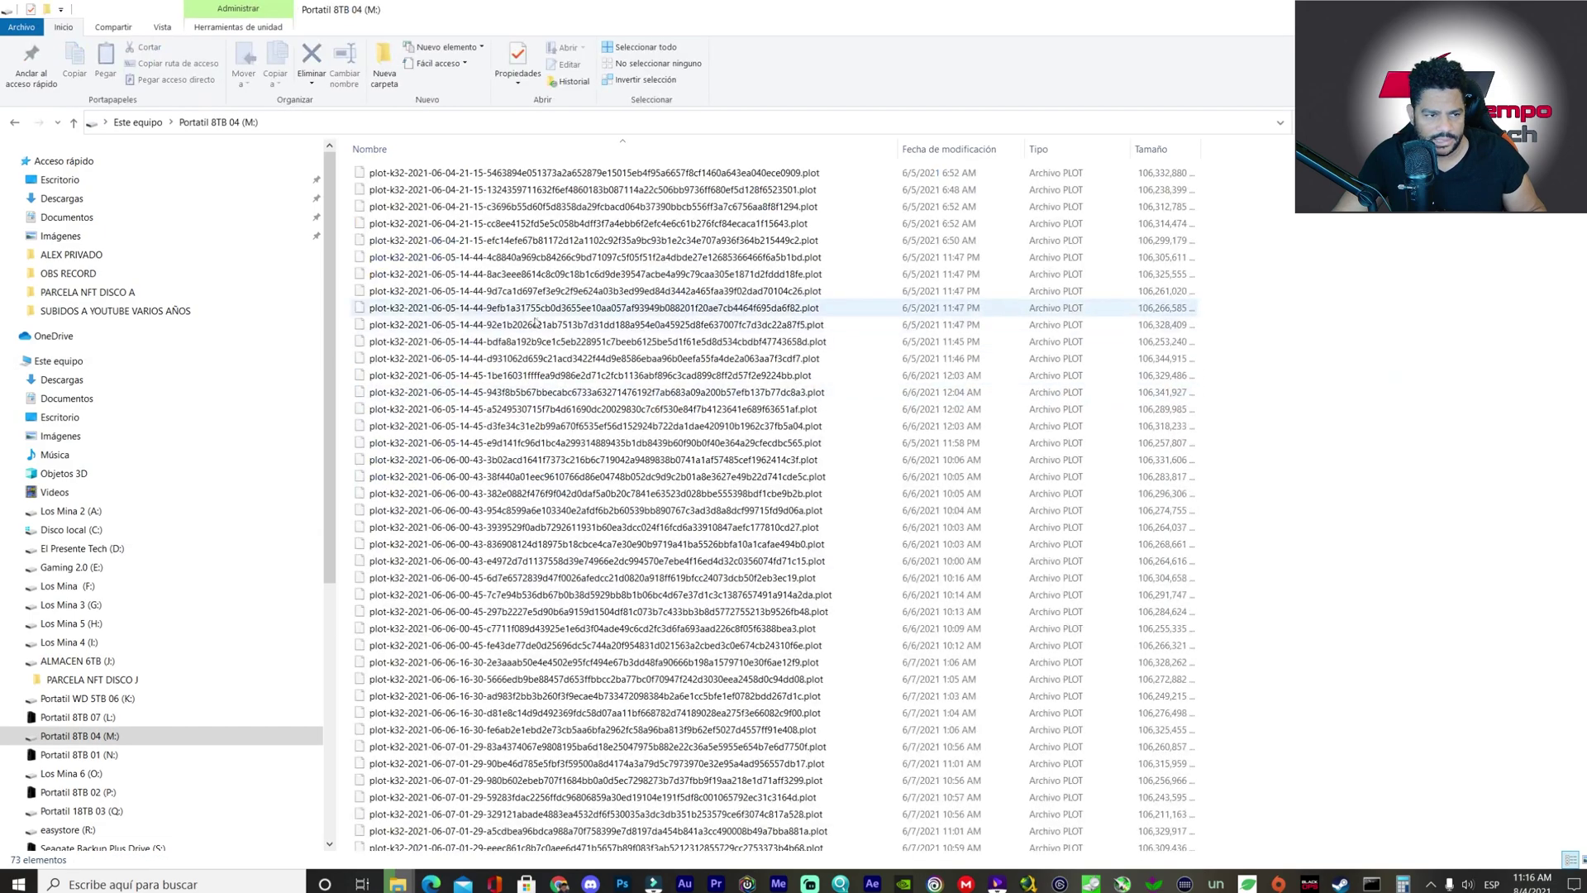
scroll(611, 356, "up", 8)
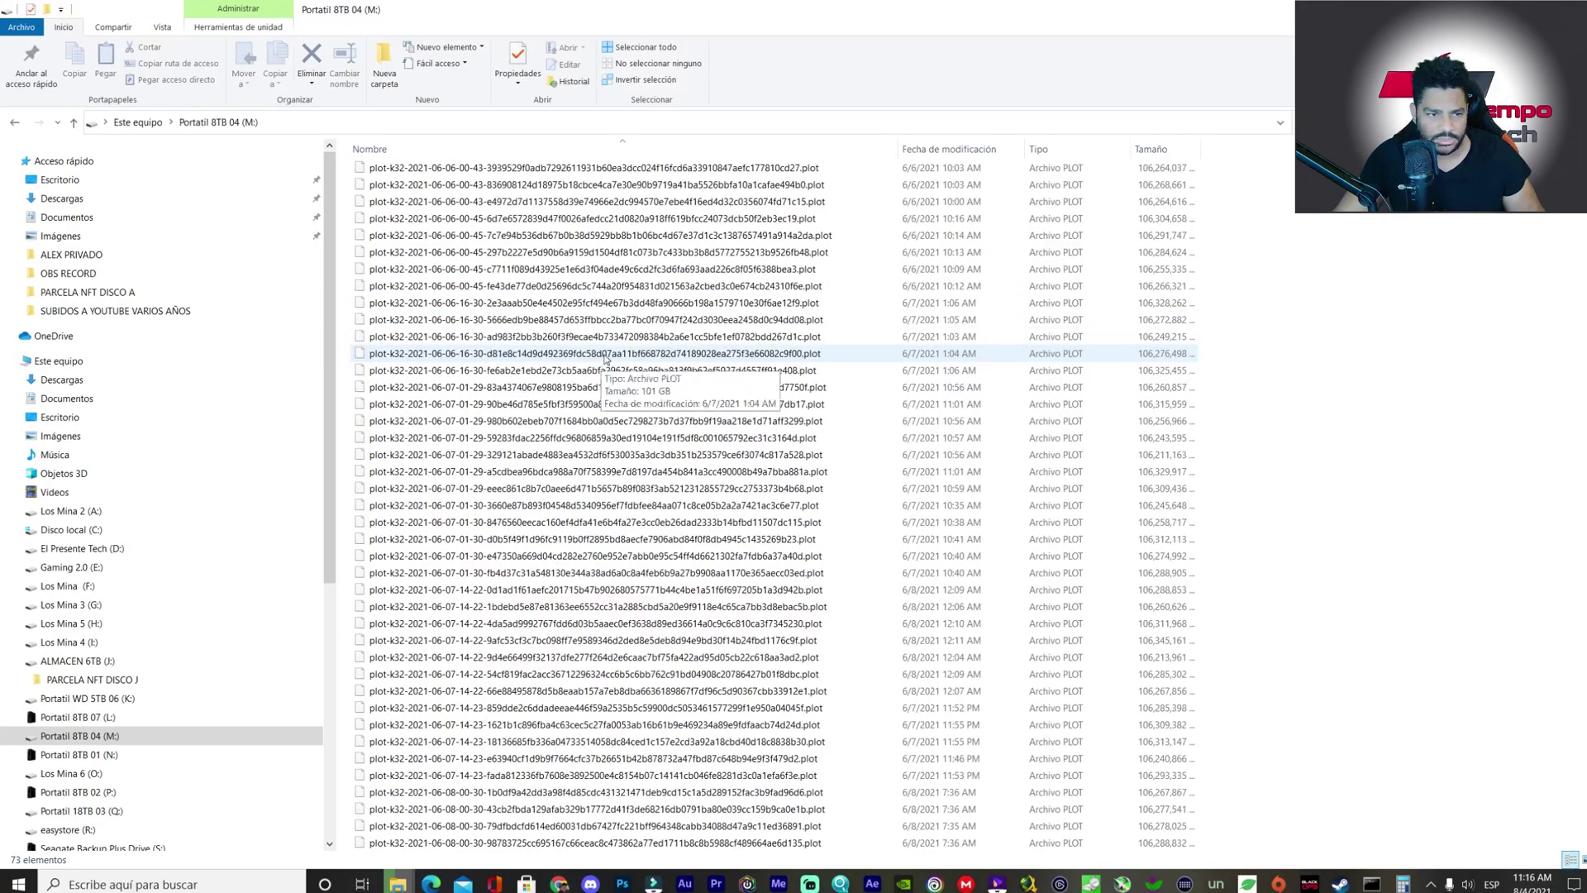
left_click(637, 342)
key("ctrl+a")
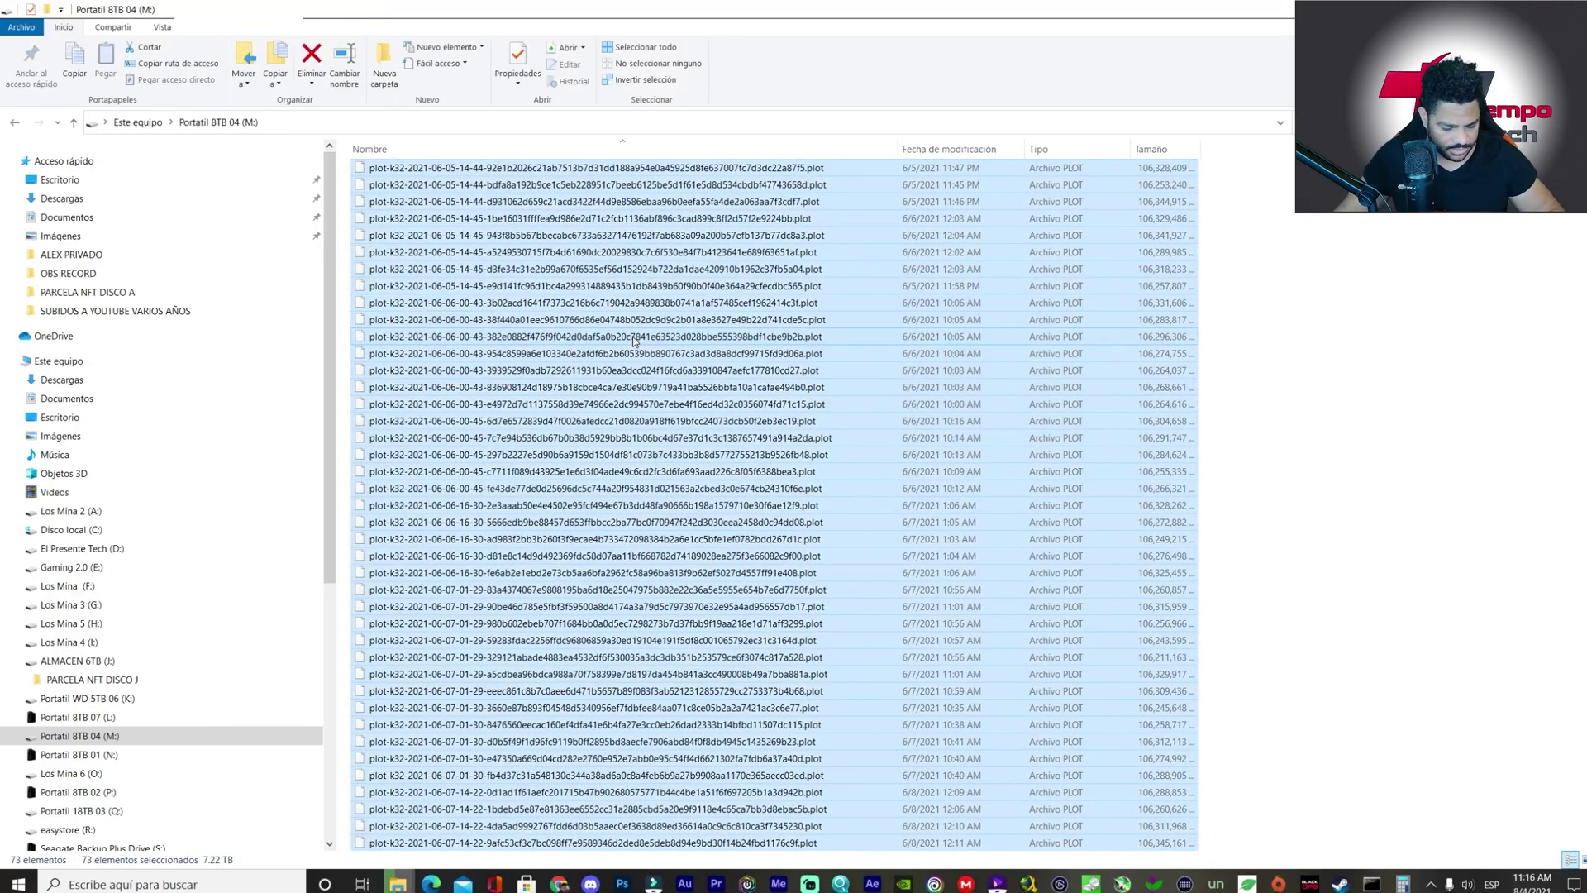
key("Delete")
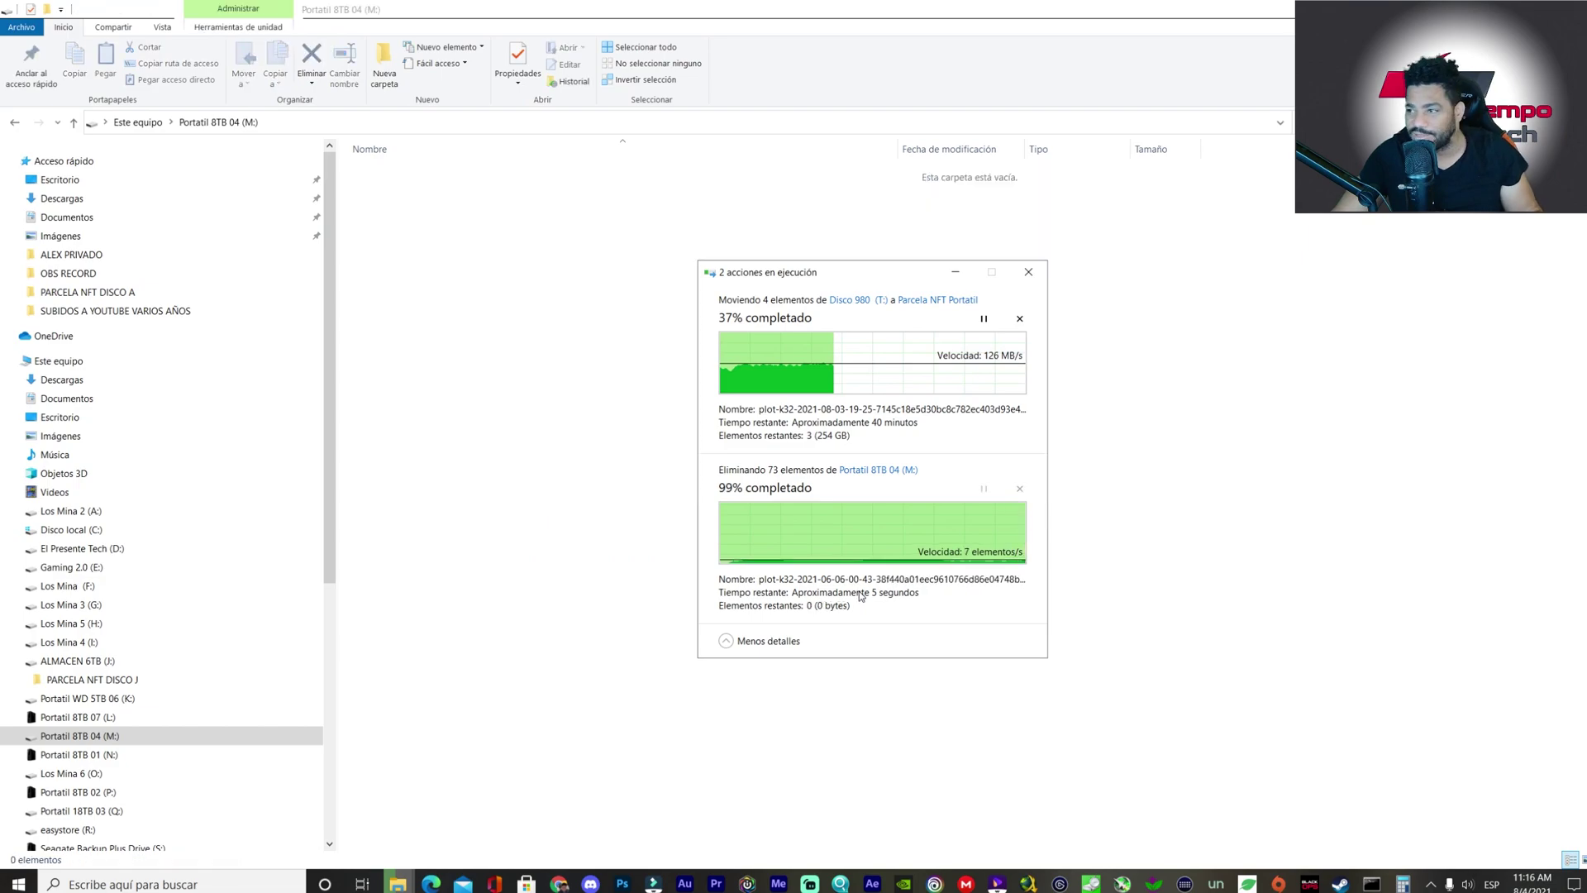
- Create a folder named PLOTS NFT DISCO M on the Portatil 8TB 04 (M:) drive and return to This PC
left_click(556, 450)
right_click(357, 445)
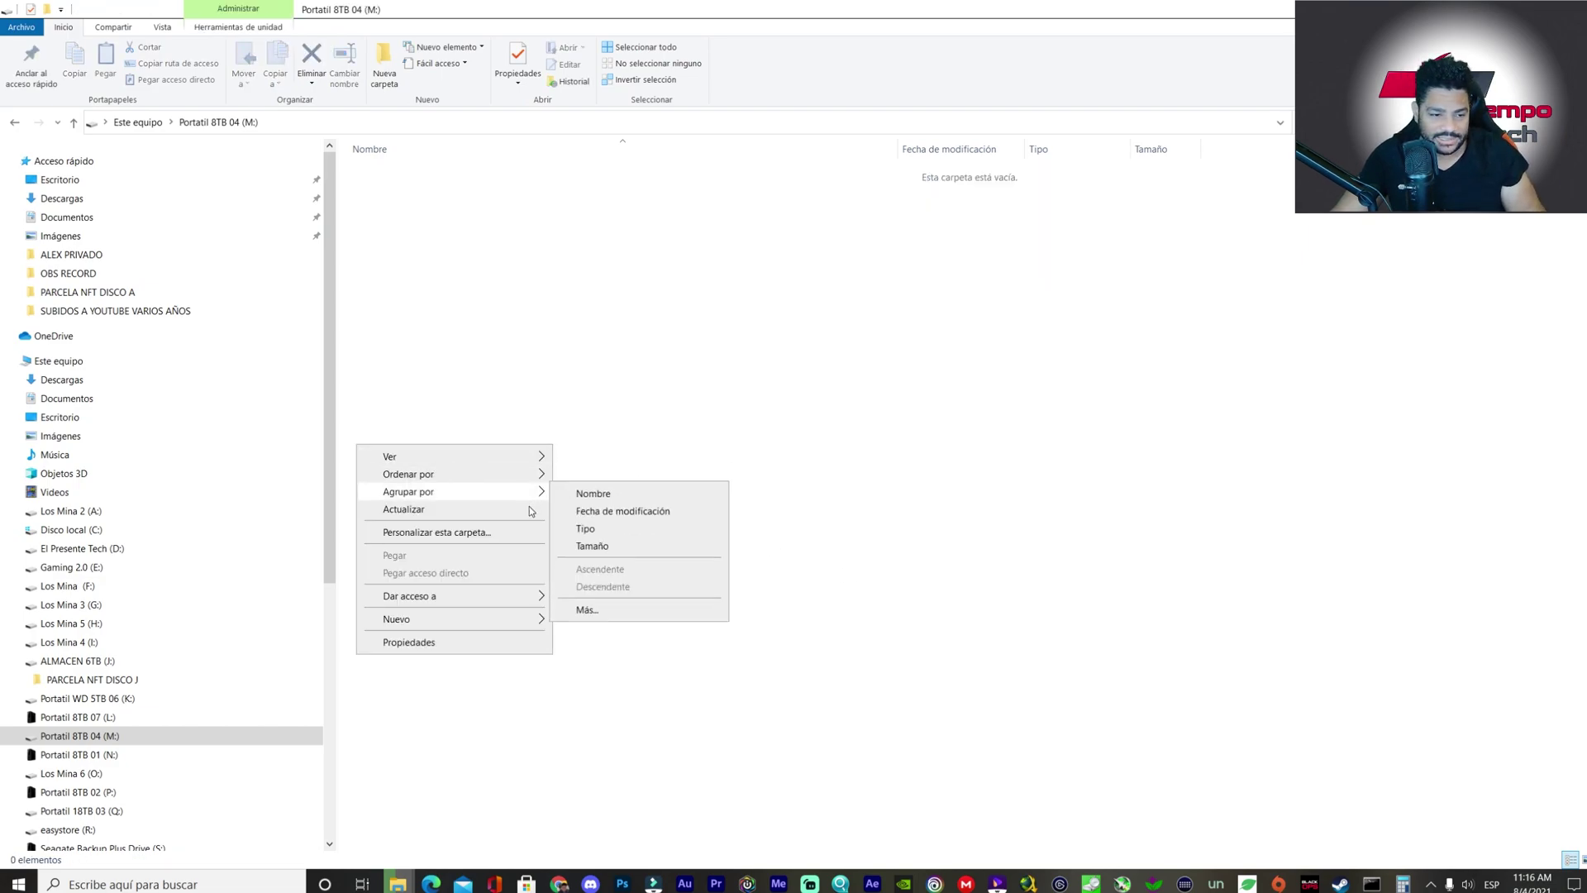
mouse_move(453, 619)
left_click(635, 625)
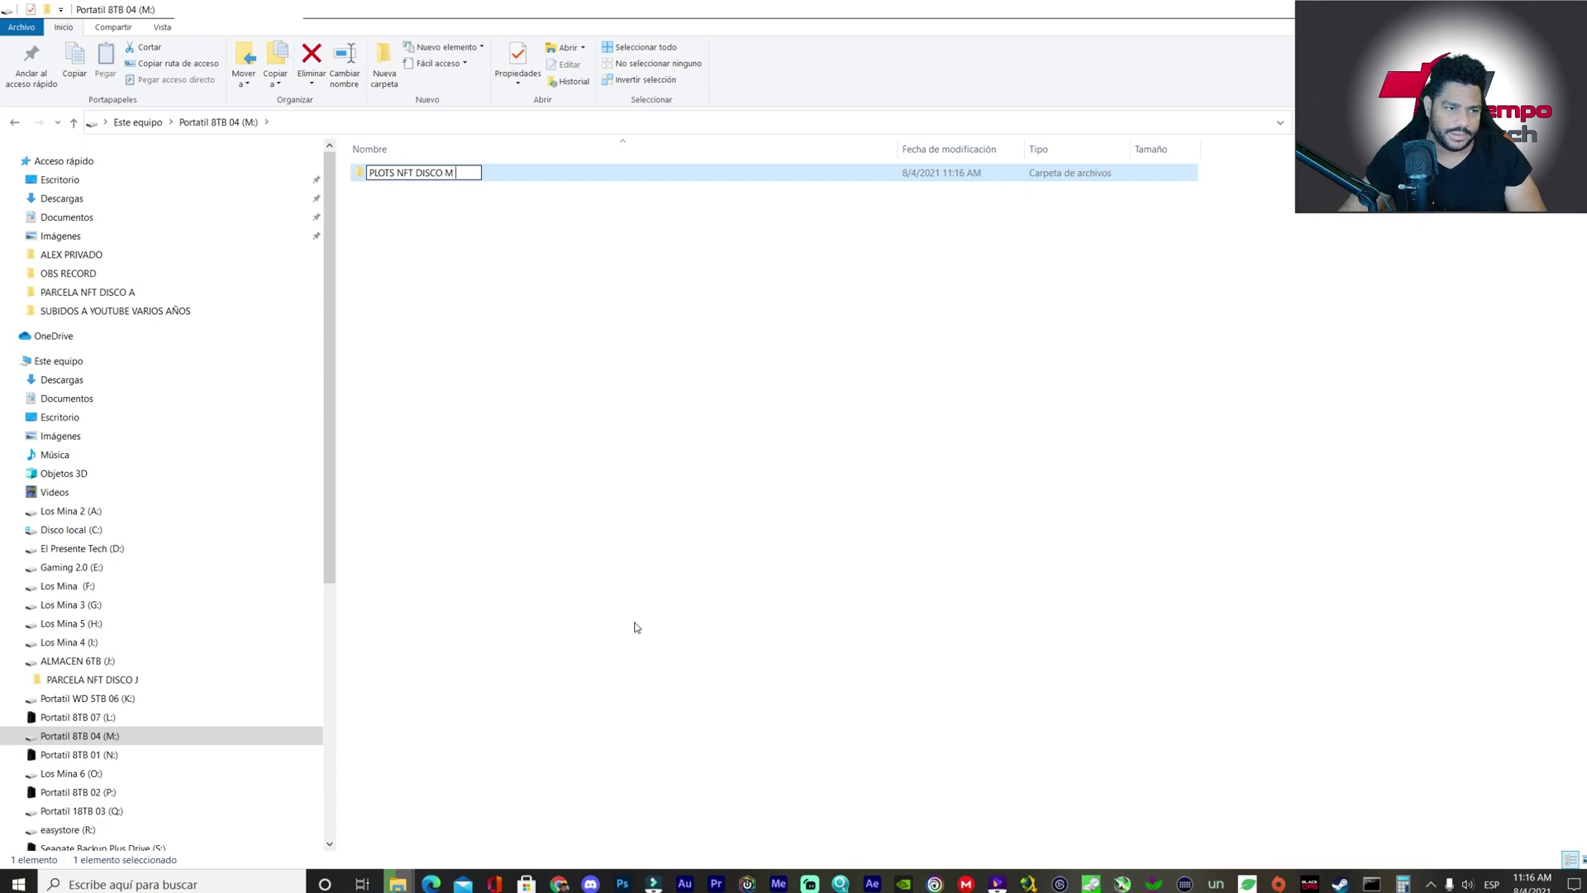
key("Return")
key("alt+Up")
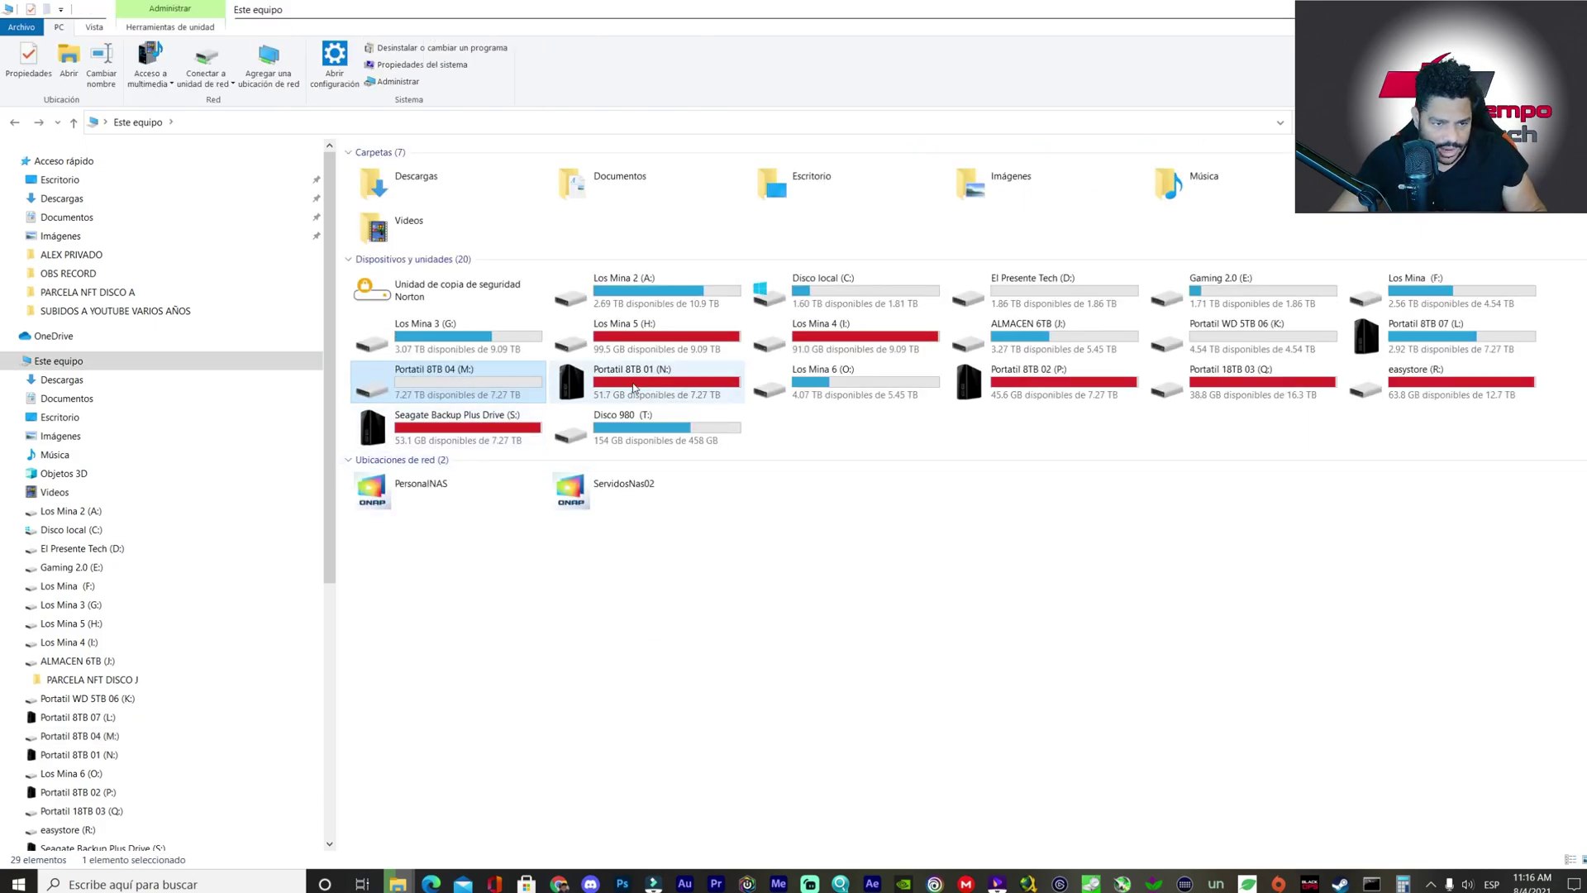
- Permanently delete all the k32 .plot files in the Parcelas Creadas folder on the Portatil 8TB 01 (N:) drive
double_click(662, 391)
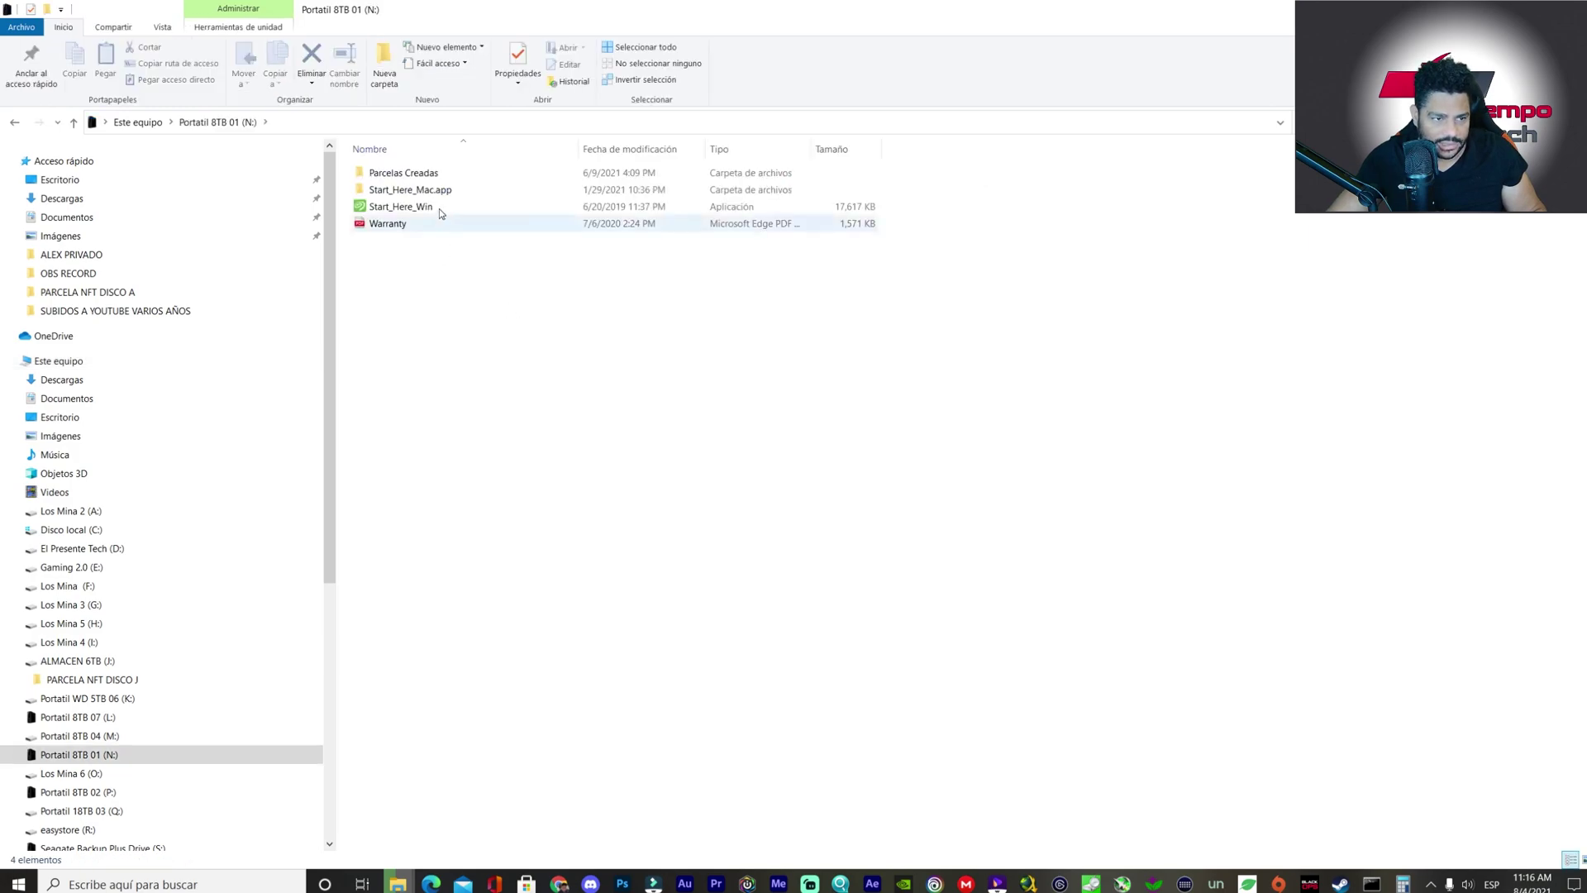
double_click(425, 173)
scroll(761, 386, "down", 6)
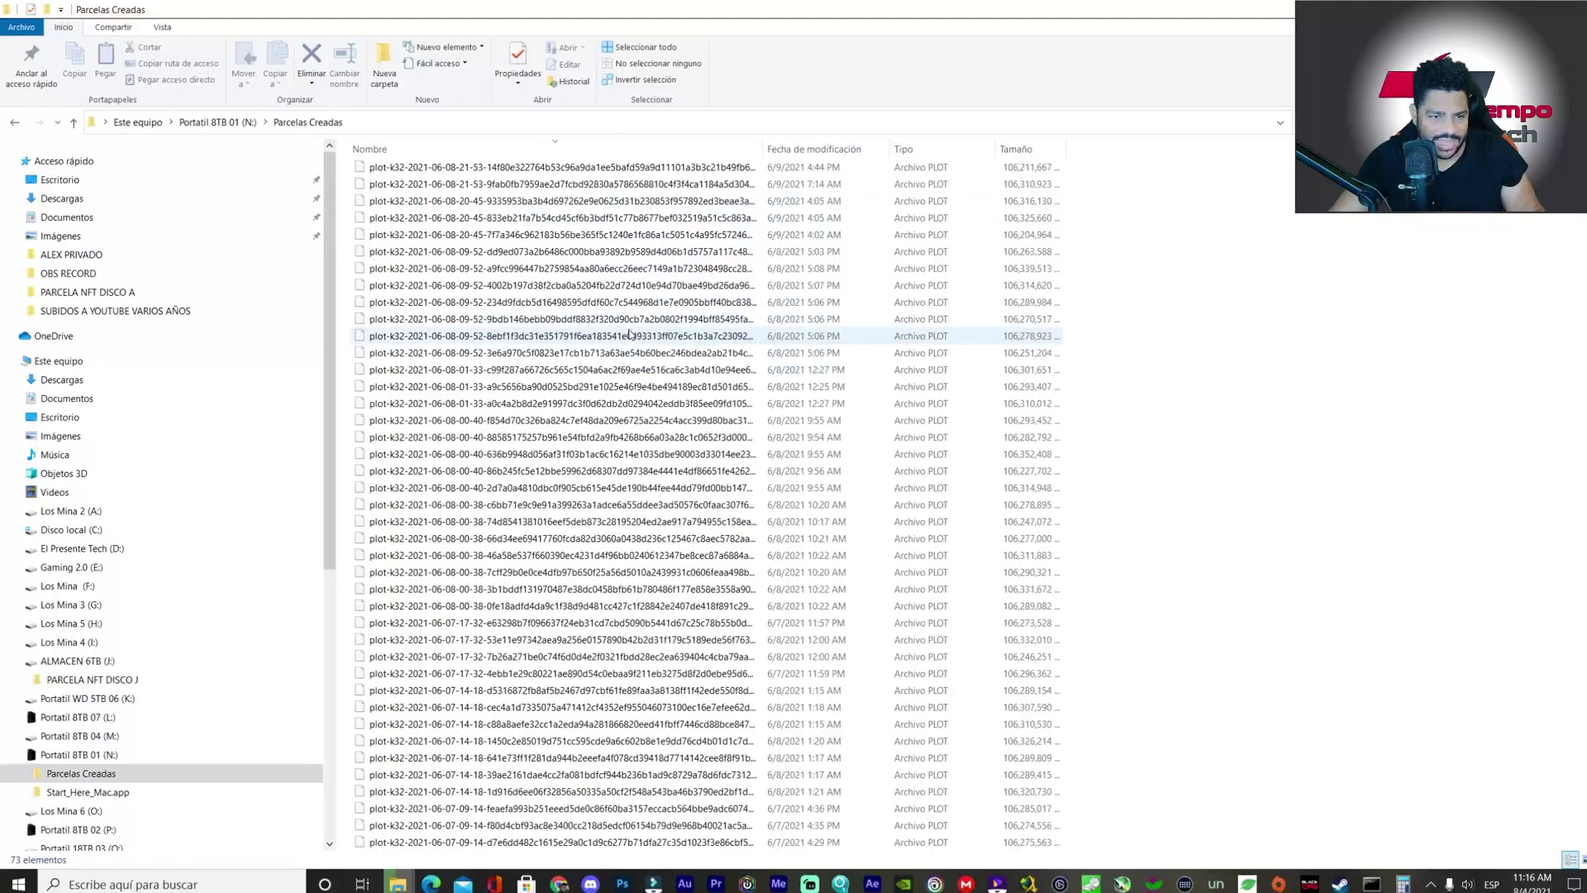
key("ctrl+a")
right_click(615, 311)
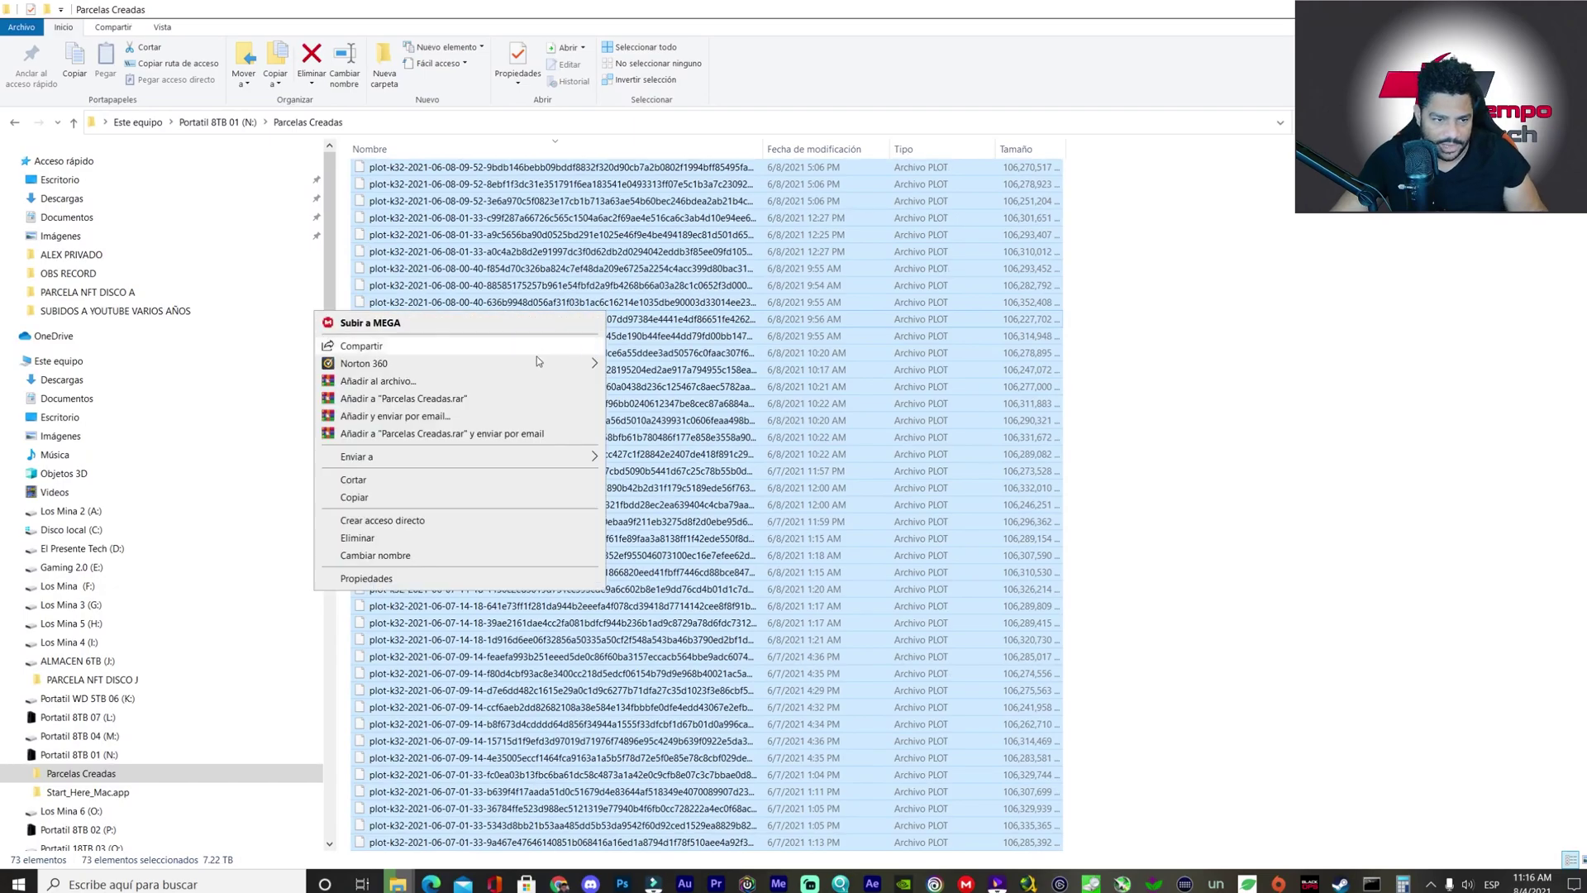
left_click(387, 538)
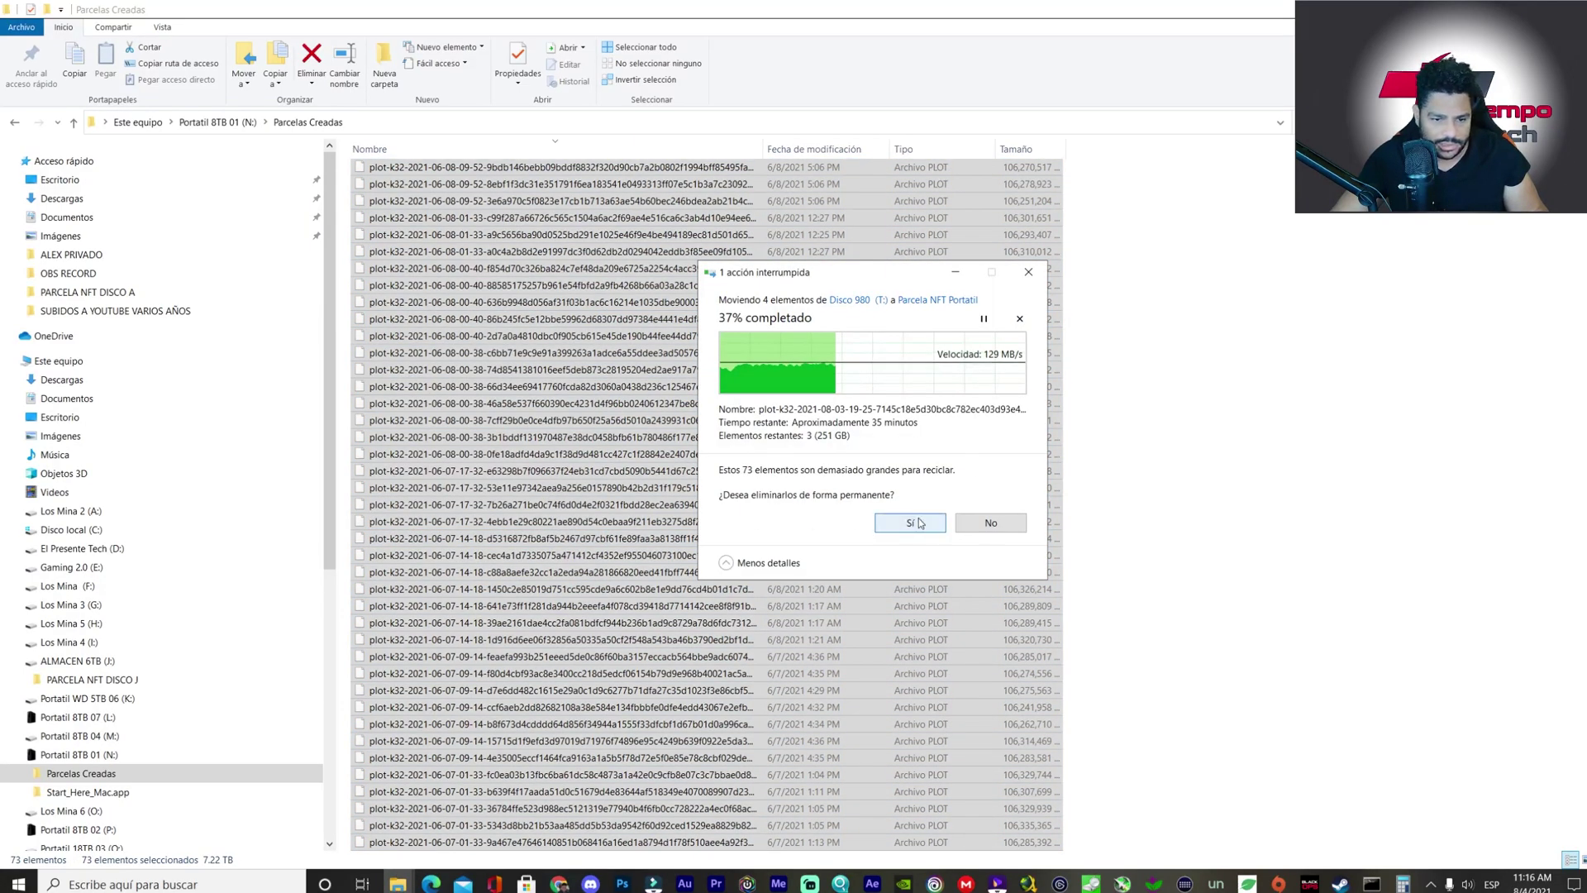
left_click(914, 519)
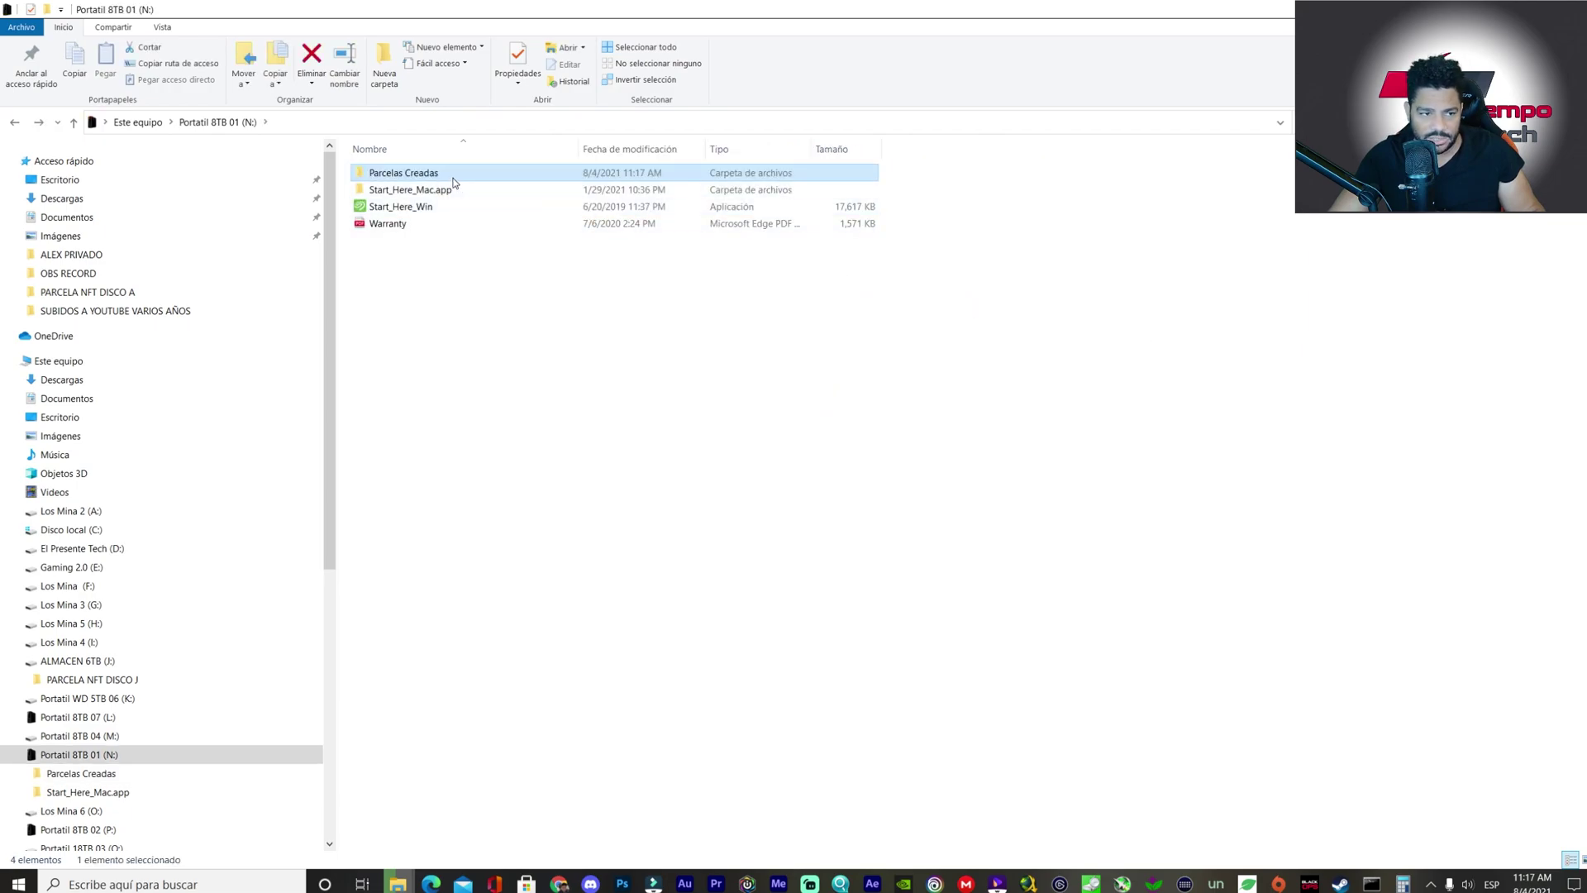
- Create a new folder inside Parcelas Creadas on the Portatil 8TB 01 (N:) drive
double_click(454, 177)
right_click(465, 213)
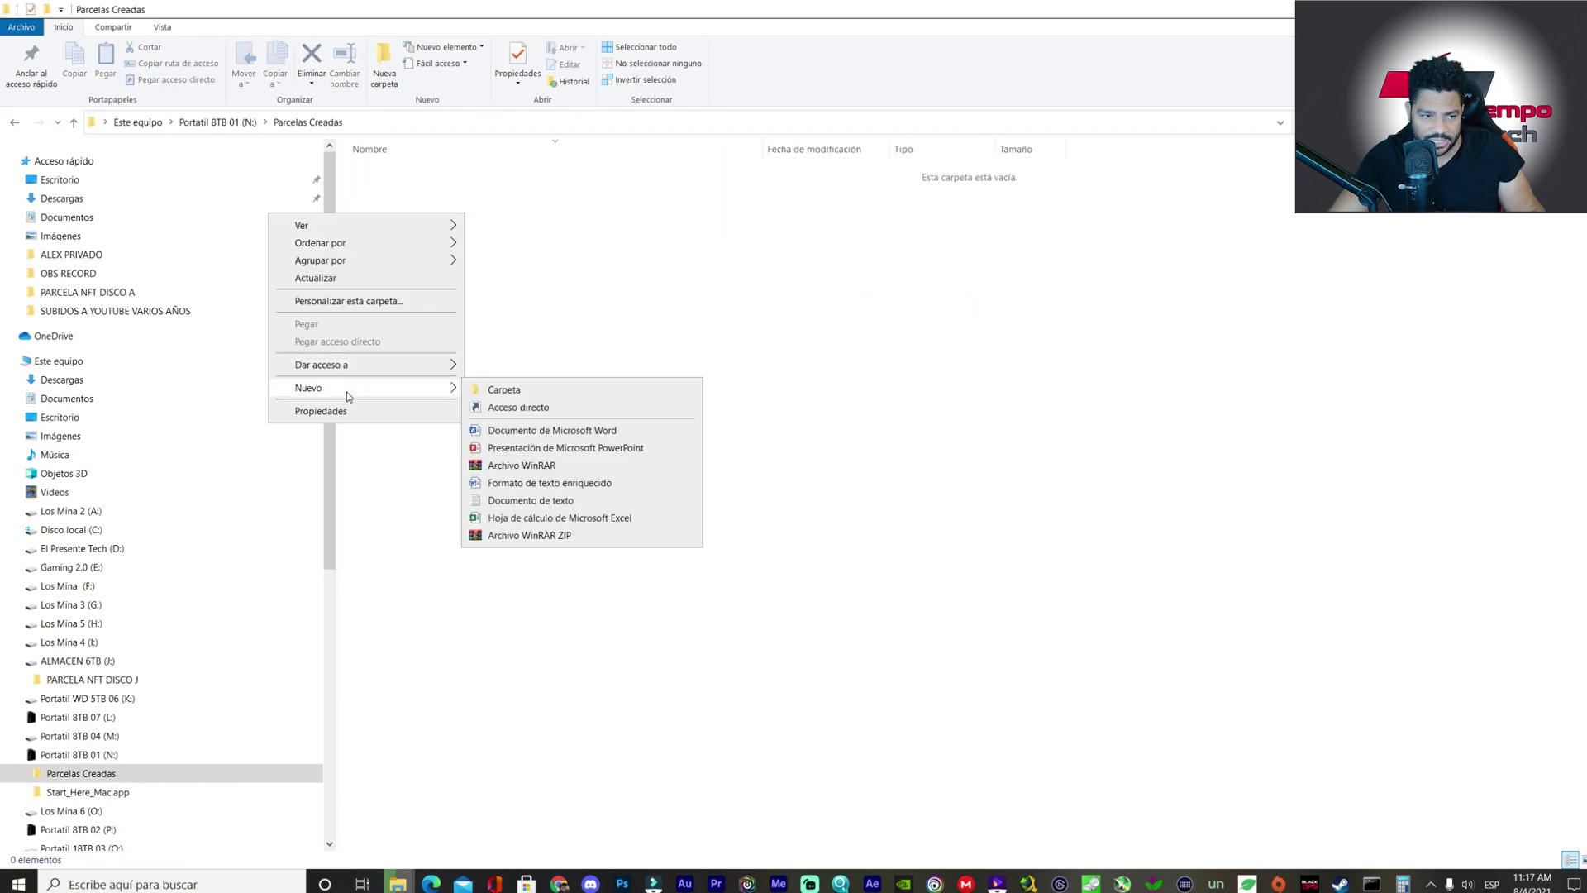
mouse_move(426, 394)
left_click(507, 395)
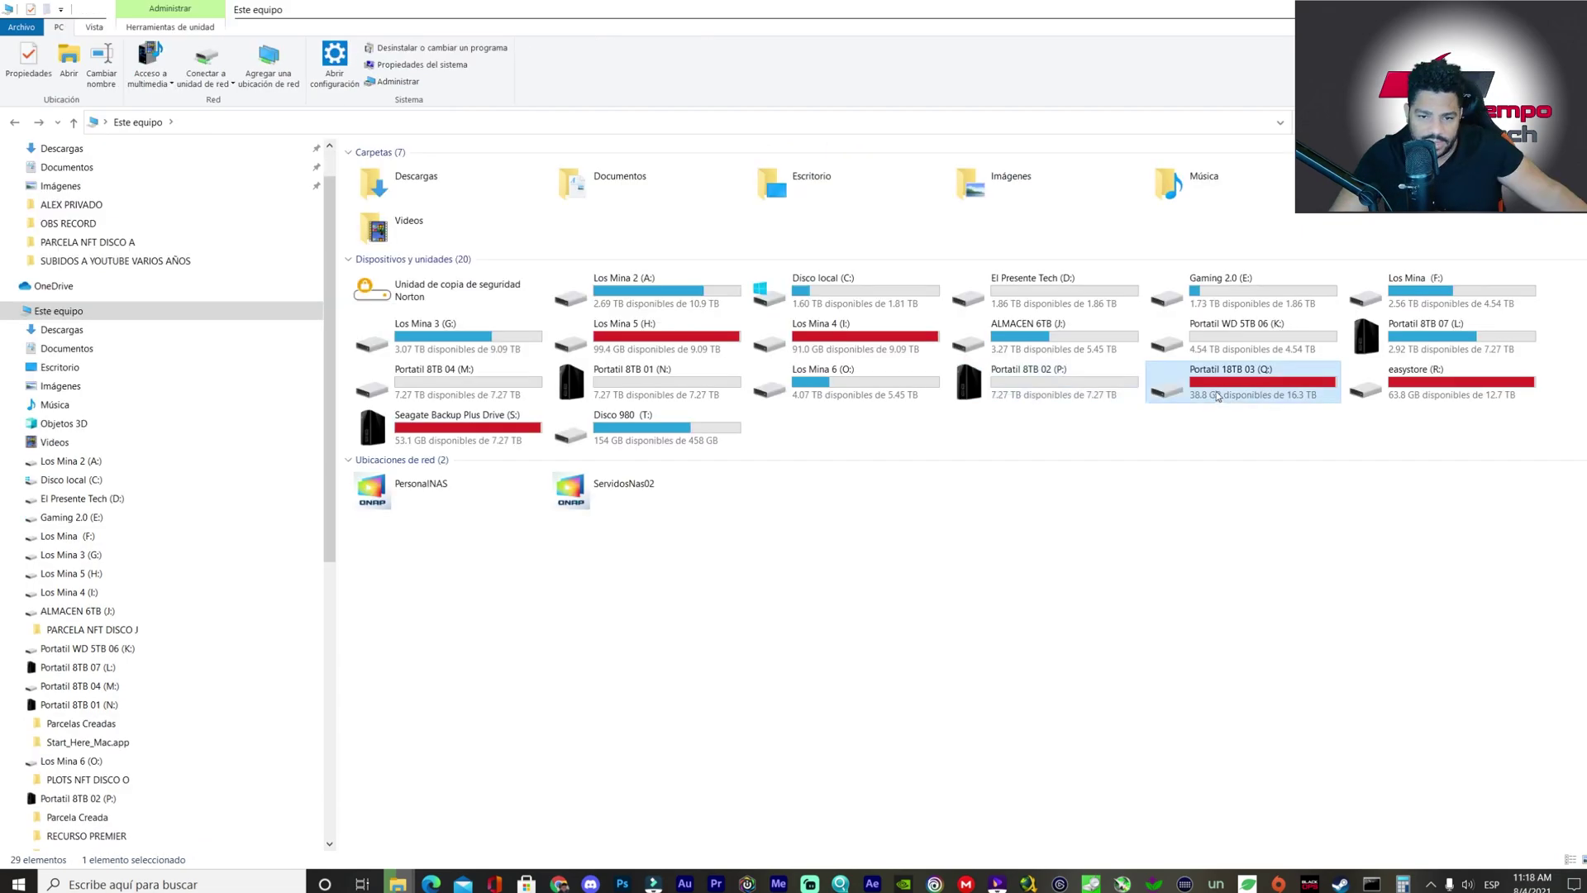
- Permanently delete all the k32 .plot files in the Parcela Creada folder on the Portatil 18TB 03 (Q:) drive
double_click(1262, 393)
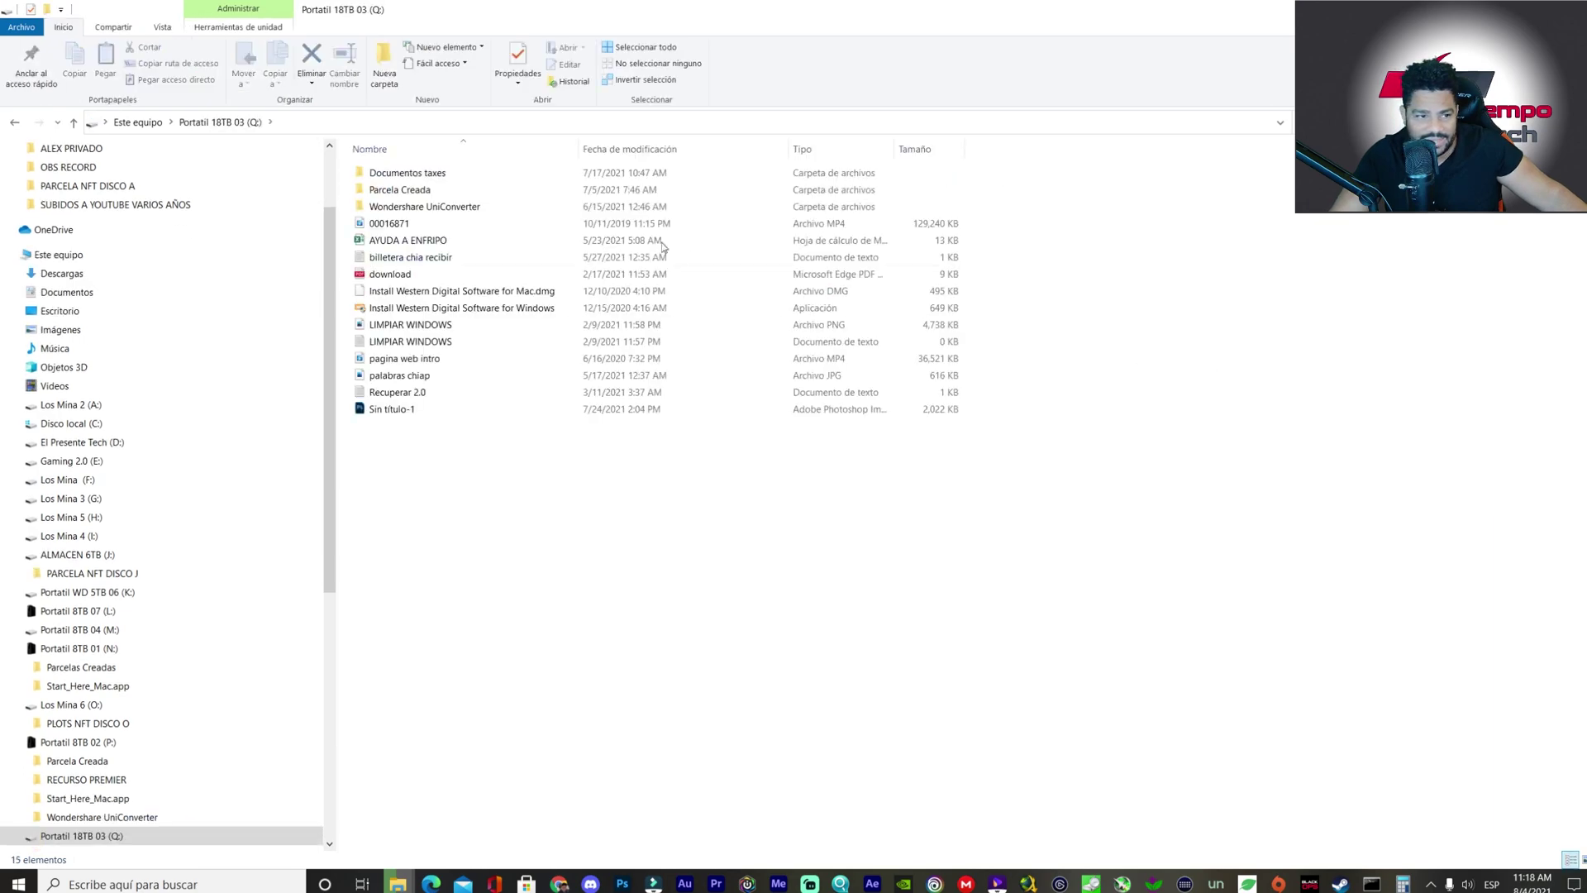
double_click(407, 192)
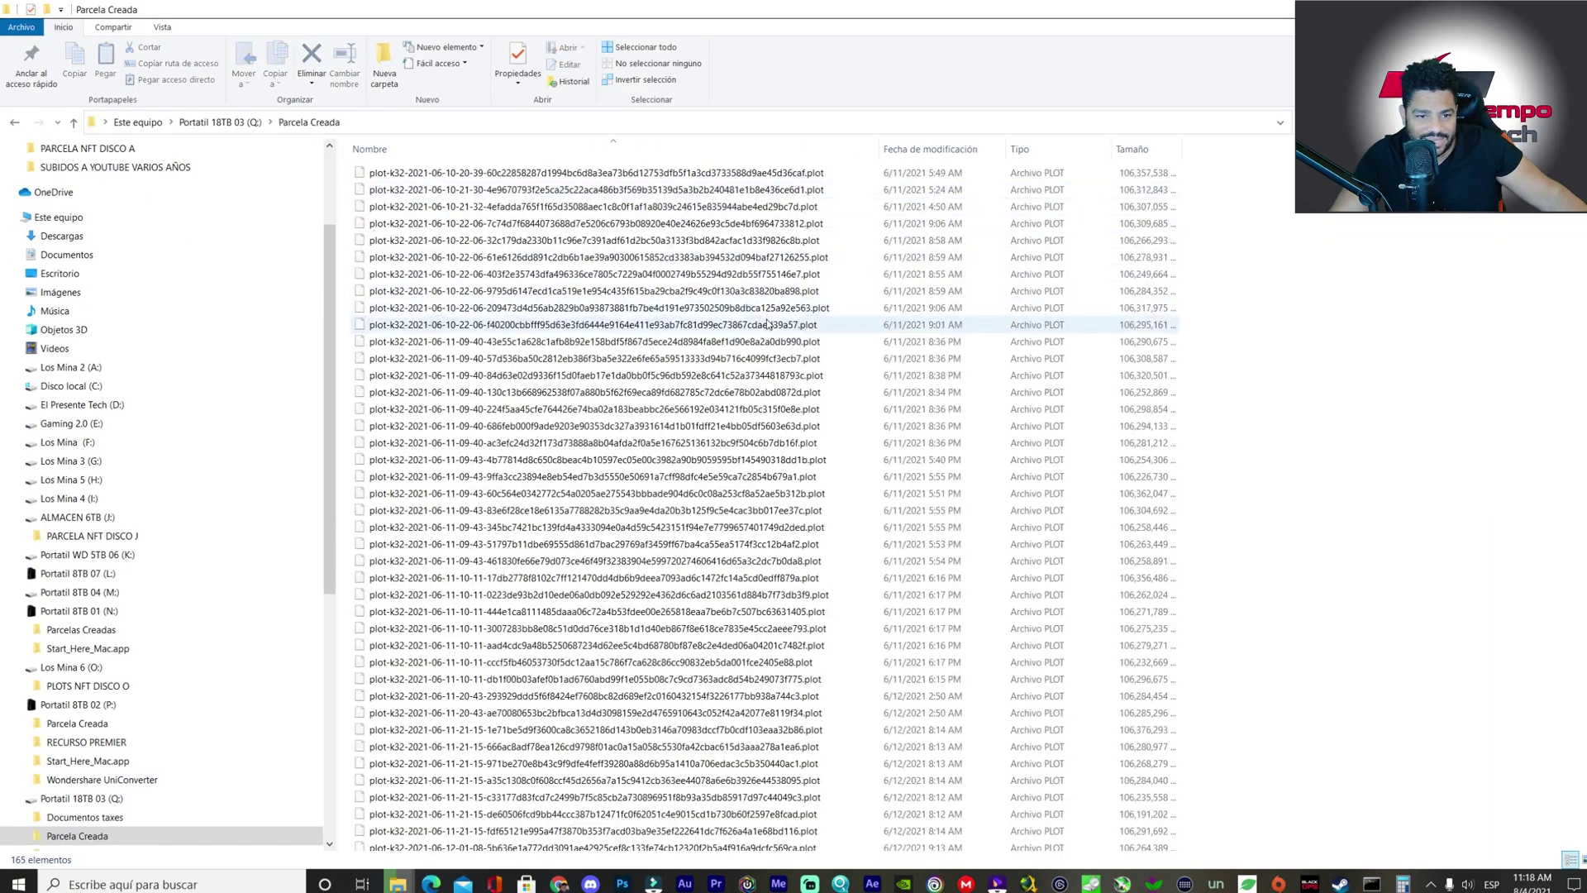
key("ctrl+a")
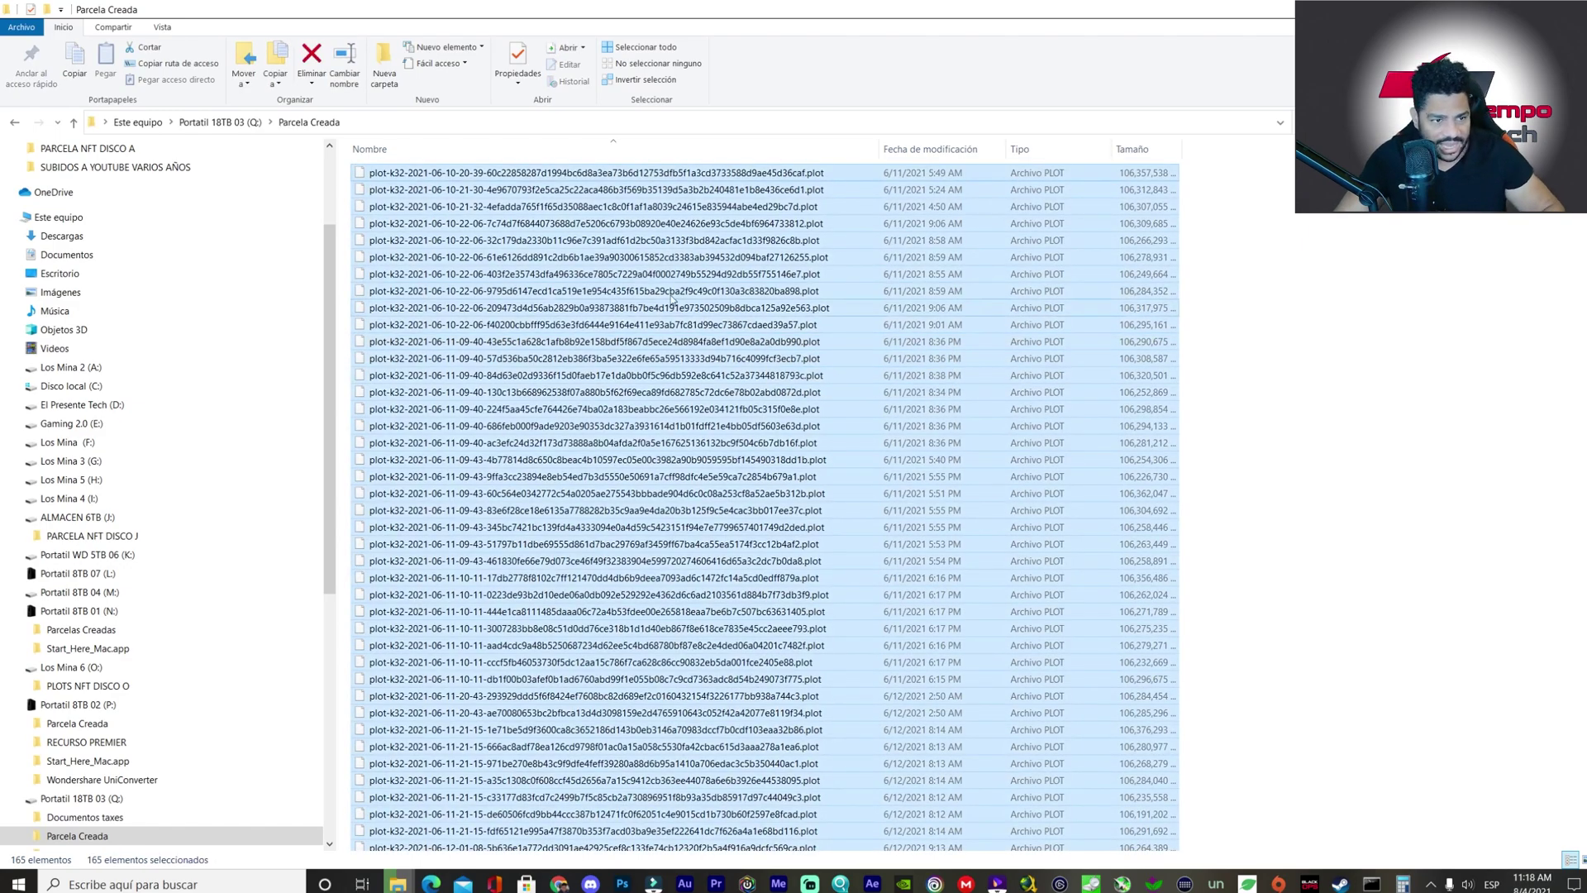
right_click(641, 294)
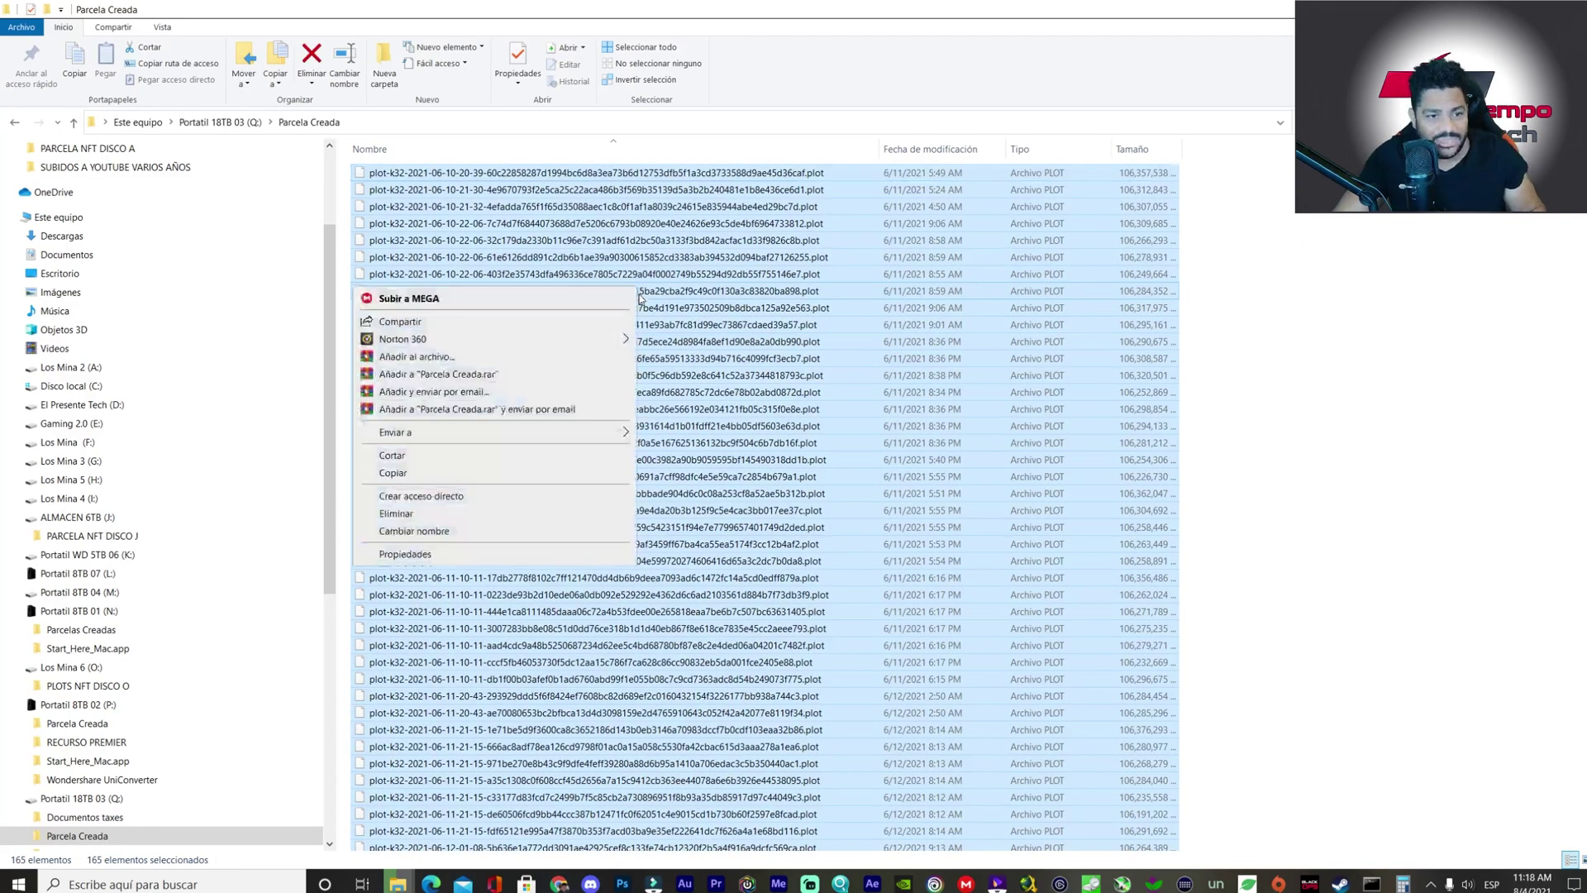
left_click(453, 518)
left_click(910, 524)
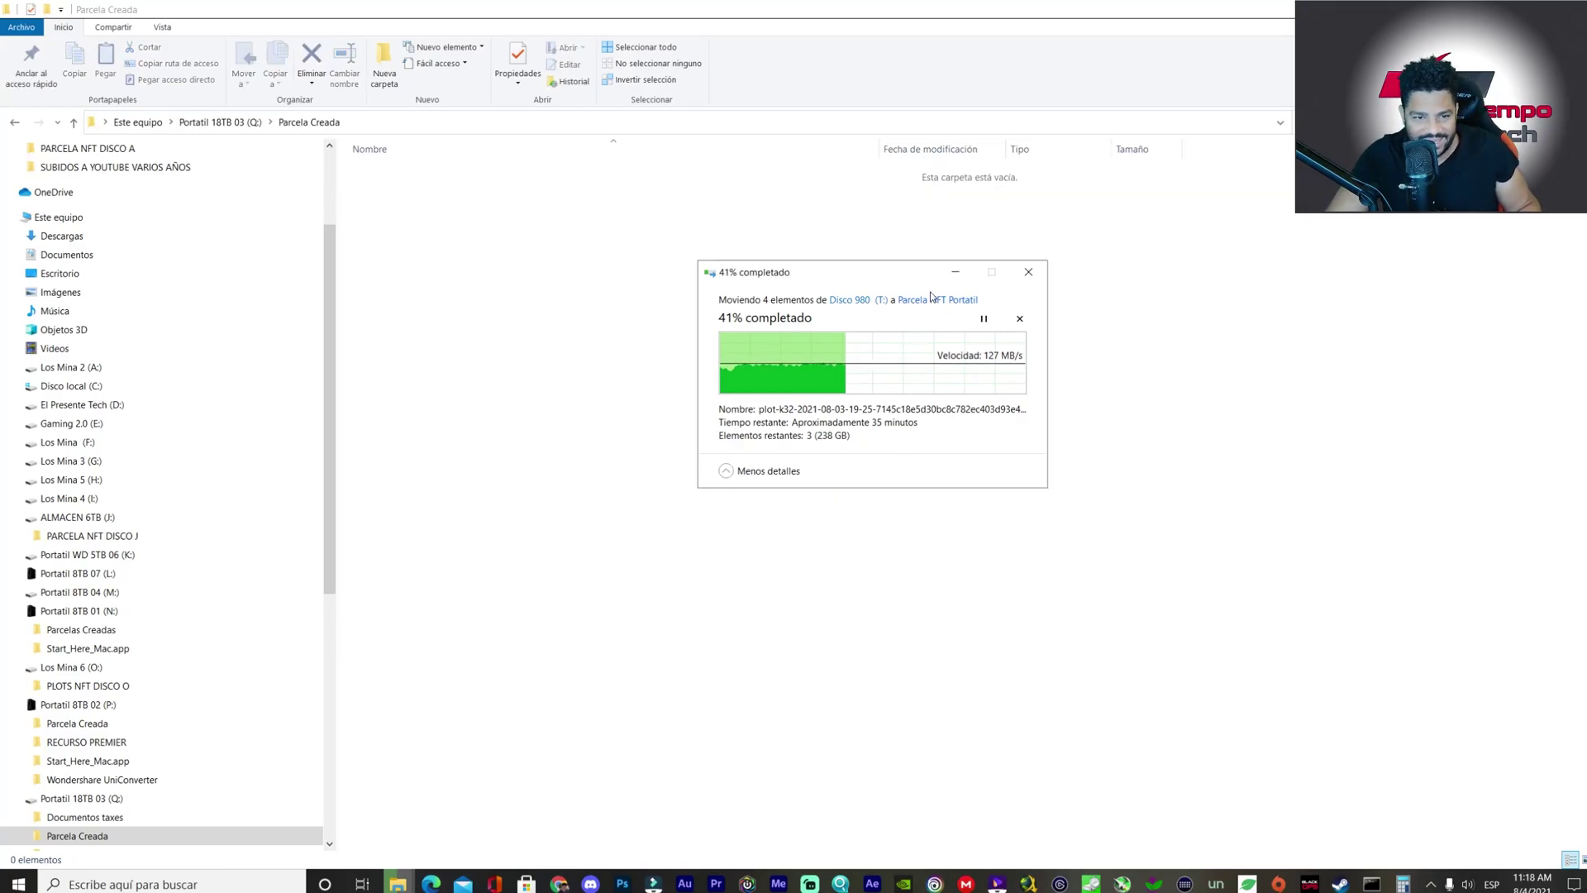
- Create a folder named PLOTS NFT DISCO Q inside Parcela Creada on the Q: drive and leave the folder
right_click(538, 269)
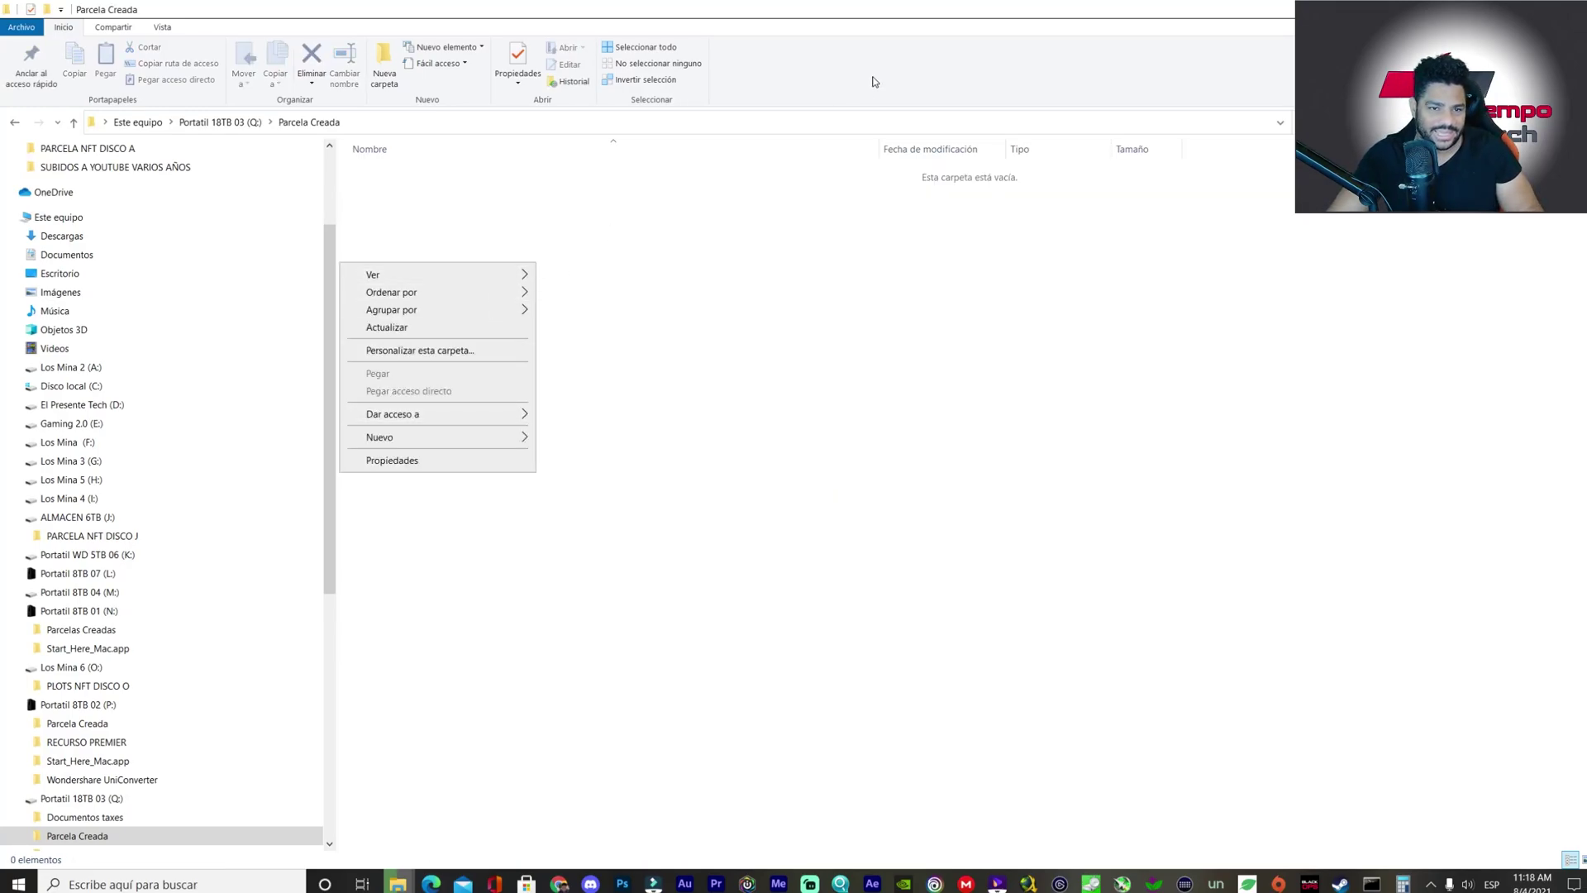
mouse_move(422, 435)
left_click(562, 438)
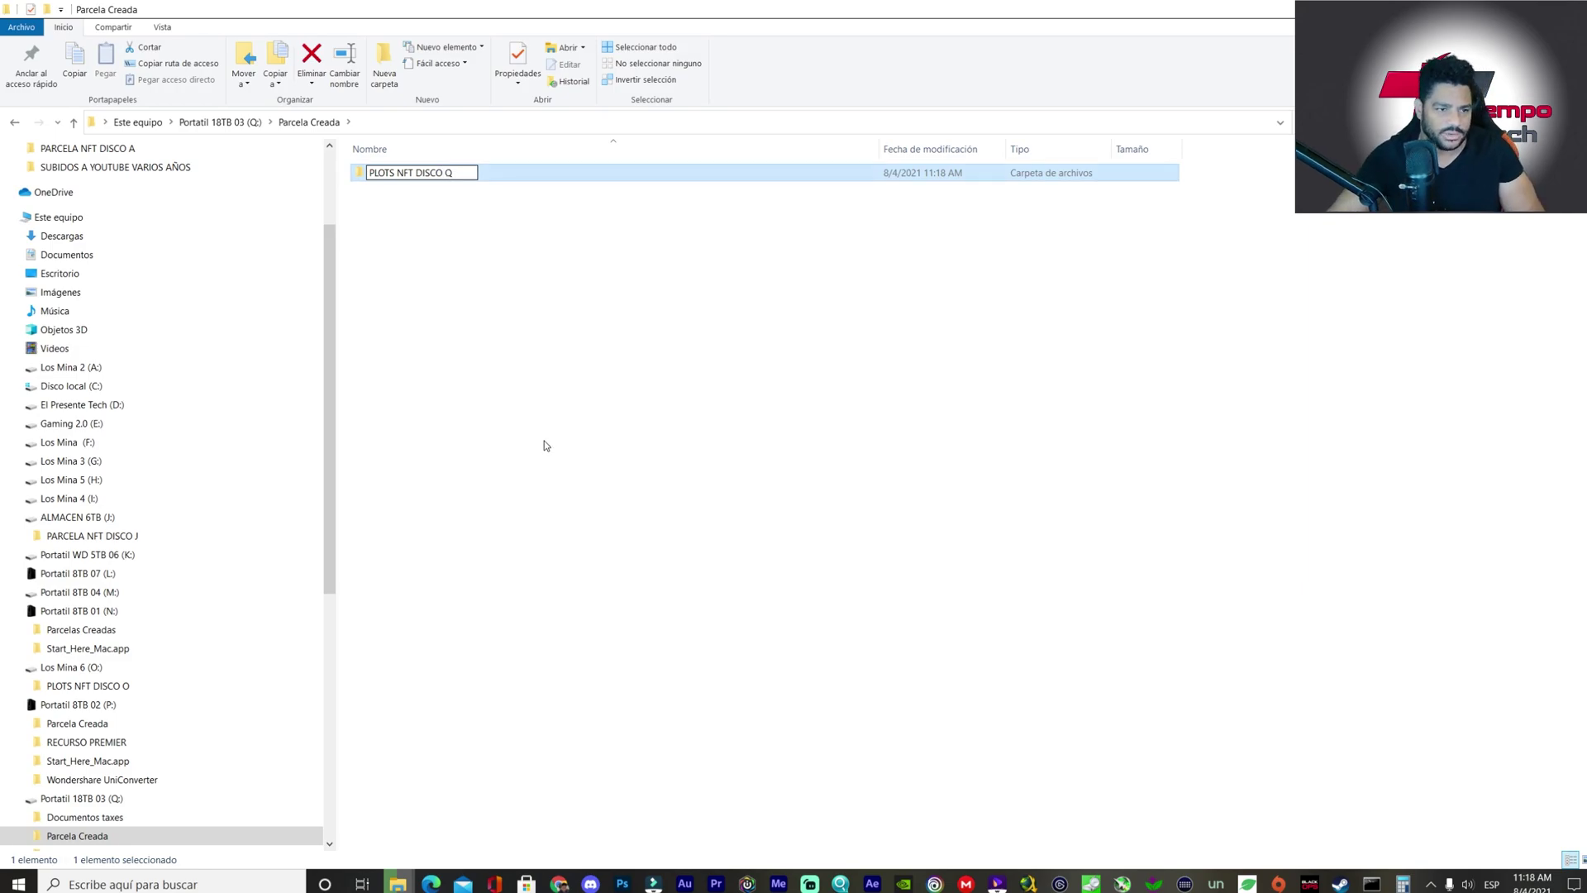
left_click(571, 440)
key("BackSpace")
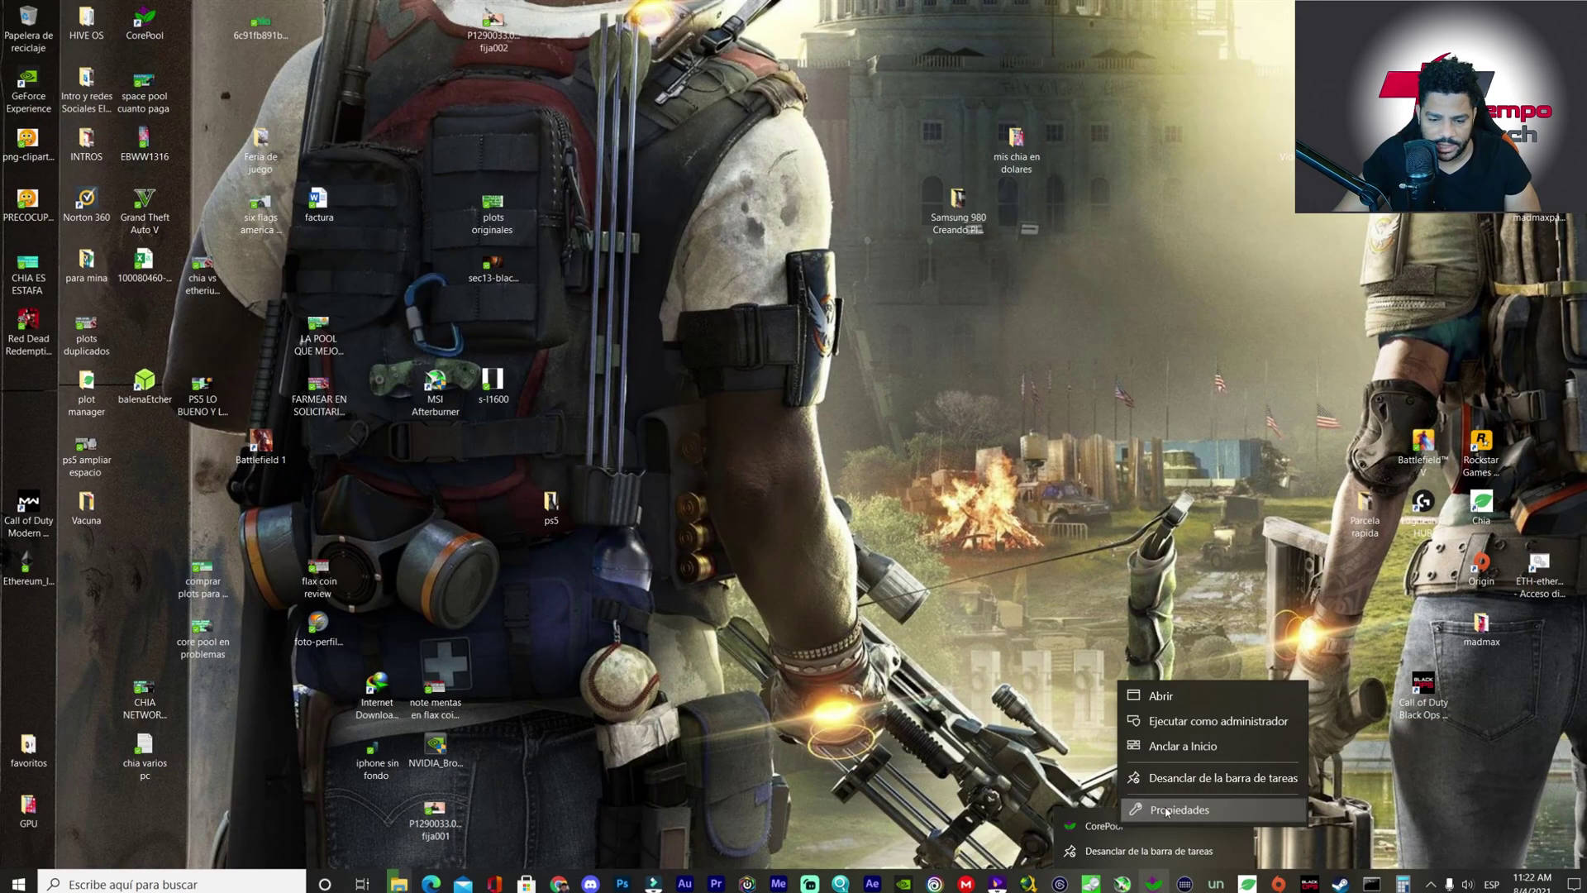
- Open CorePool's installation folder from the properties of its shortcut
left_click(1158, 811)
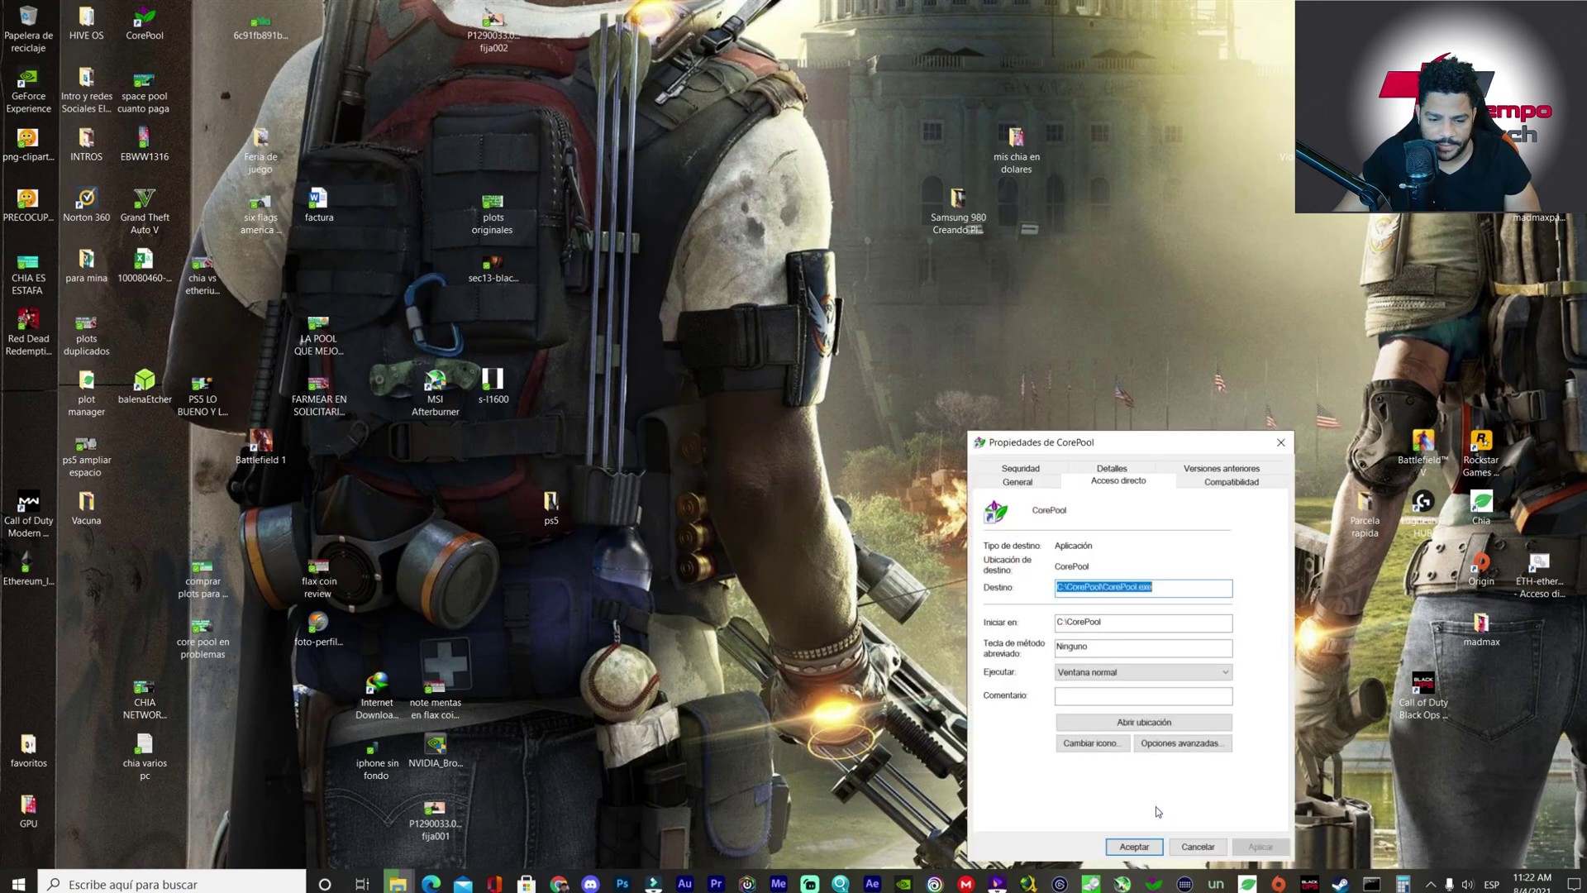
left_click(1144, 722)
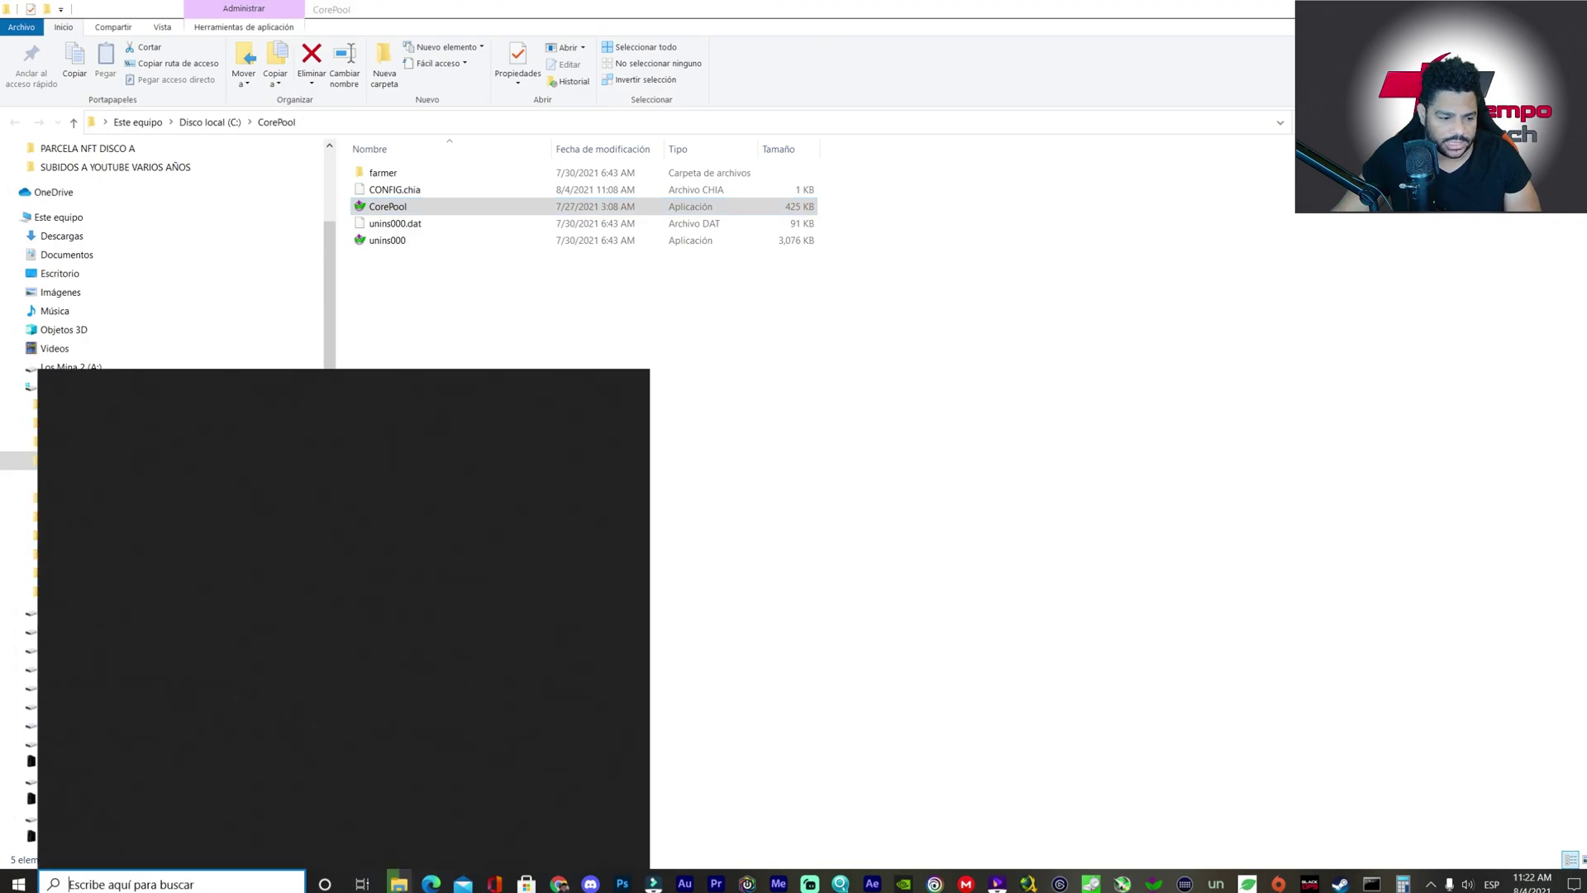
- Open the Control Panel's list of installed programs for uninstalling
left_click(132, 883)
type("panel")
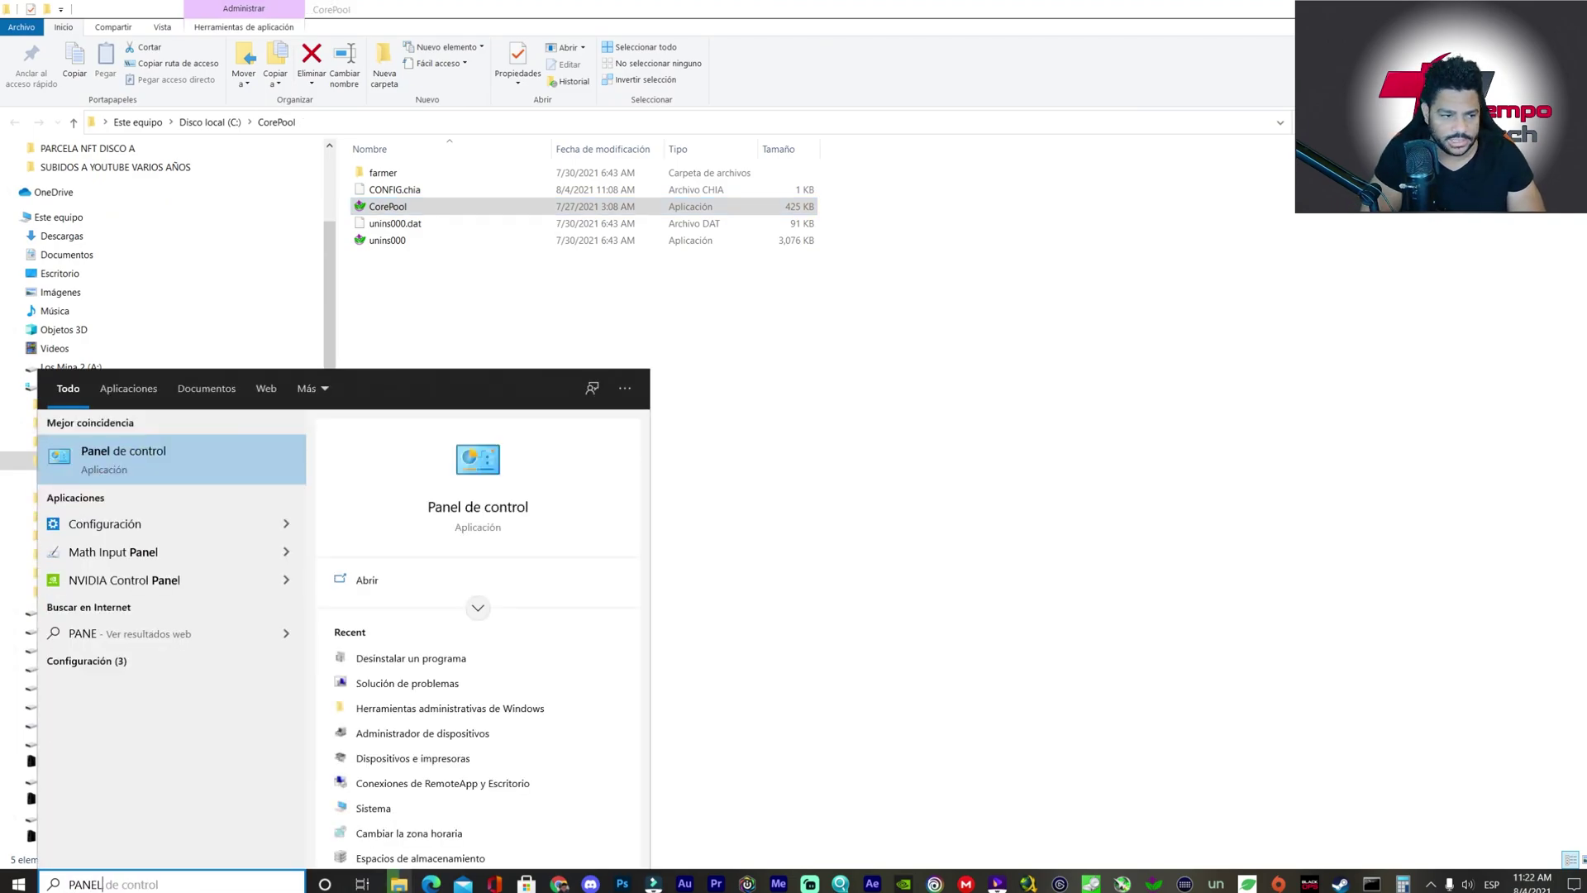
key("Return")
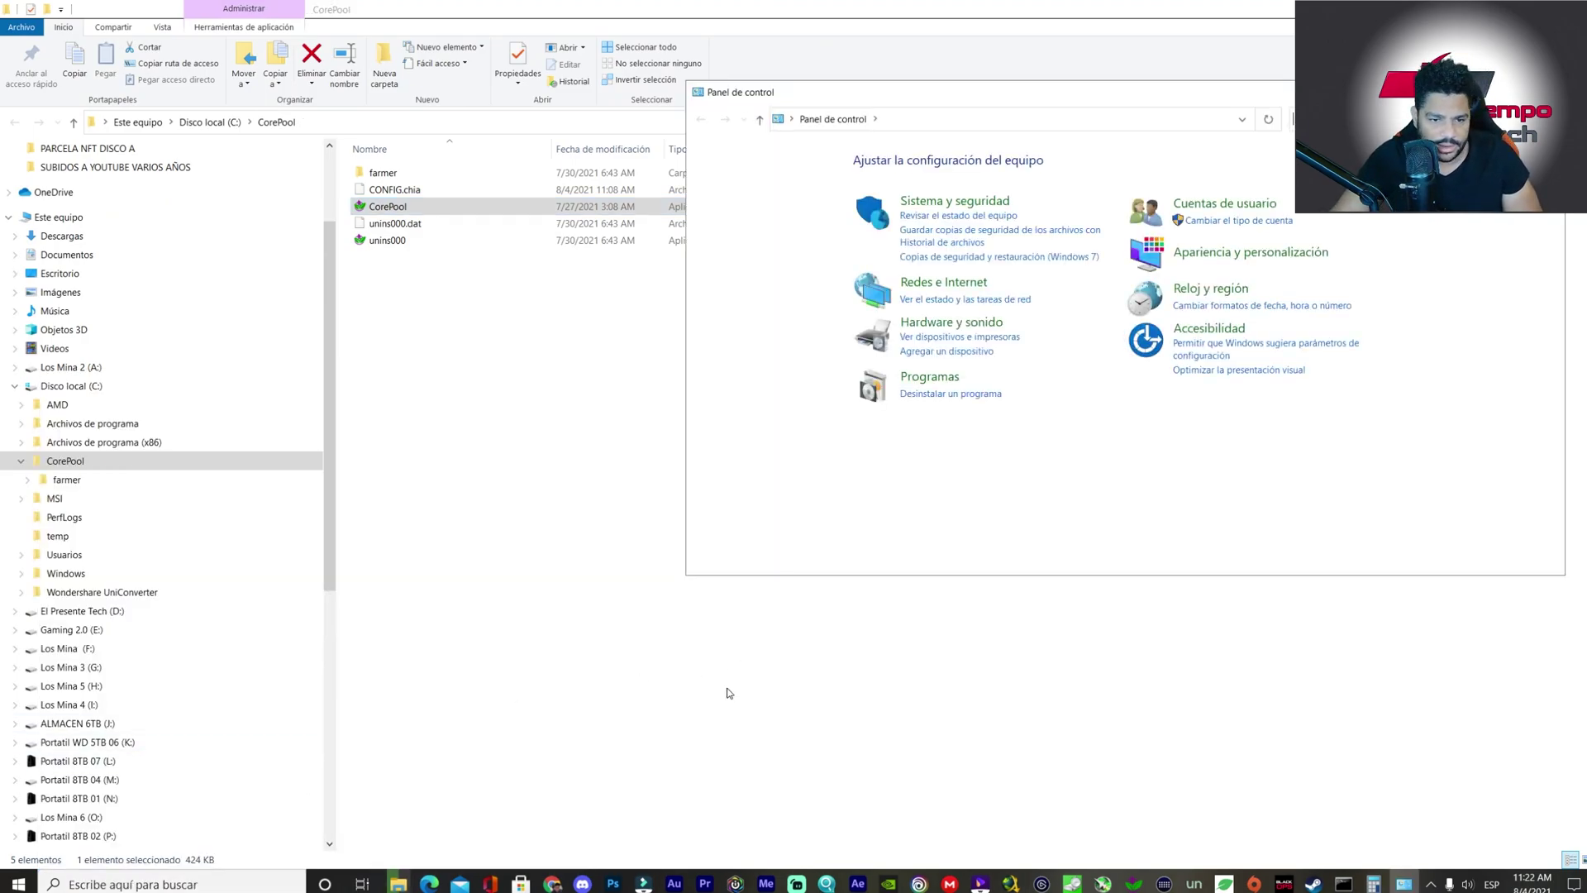
left_click(943, 395)
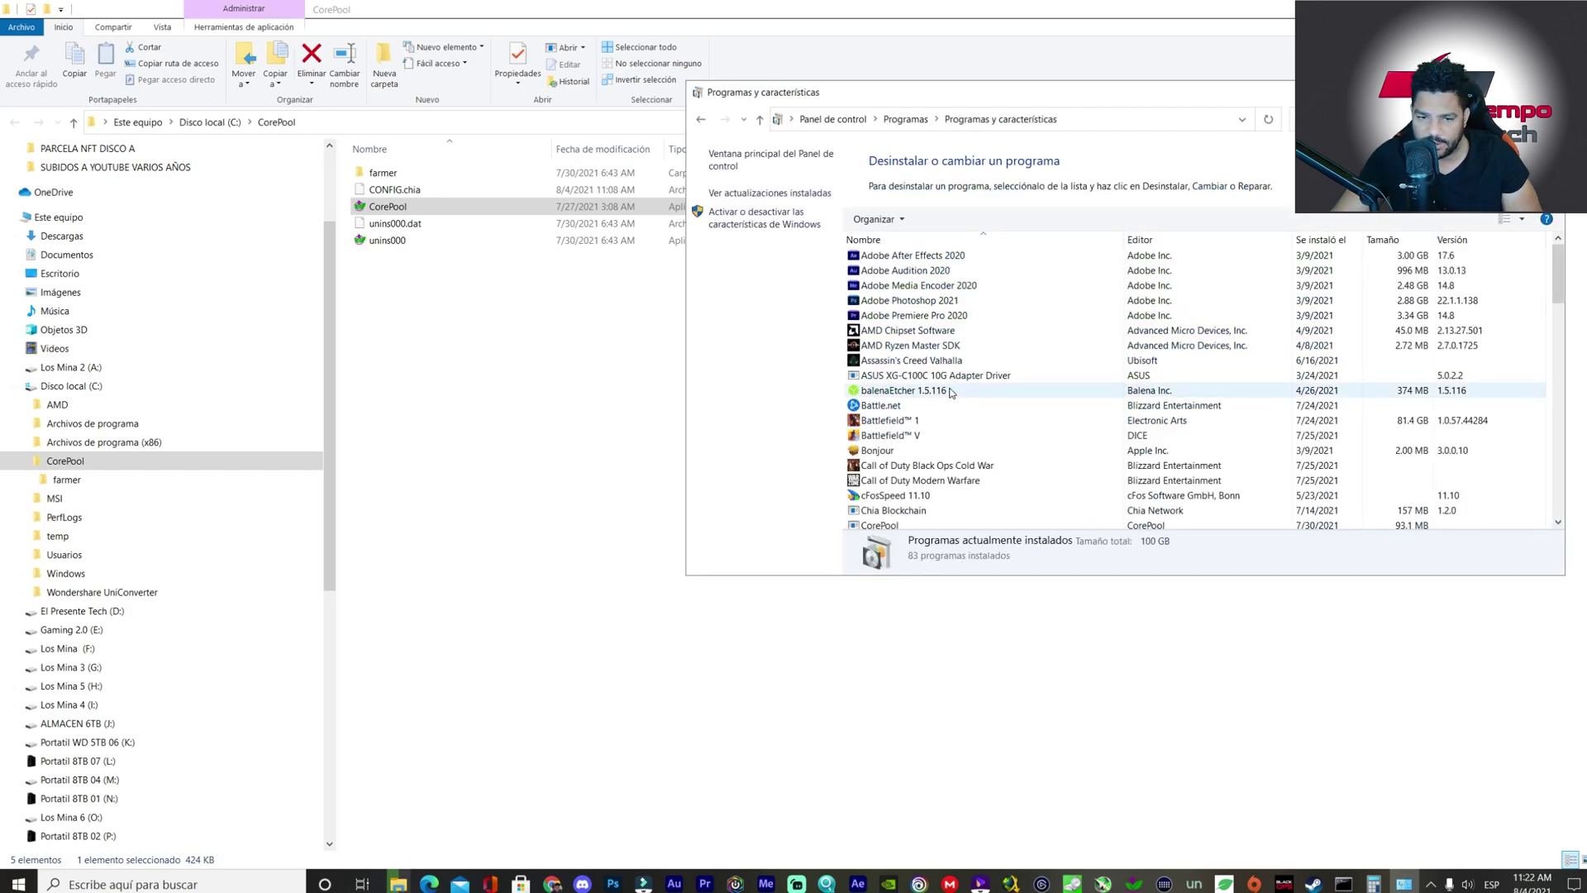
- Uninstall CorePool from the computer and close the list of installed programs
left_click(942, 465)
scroll(945, 378, "down", 2)
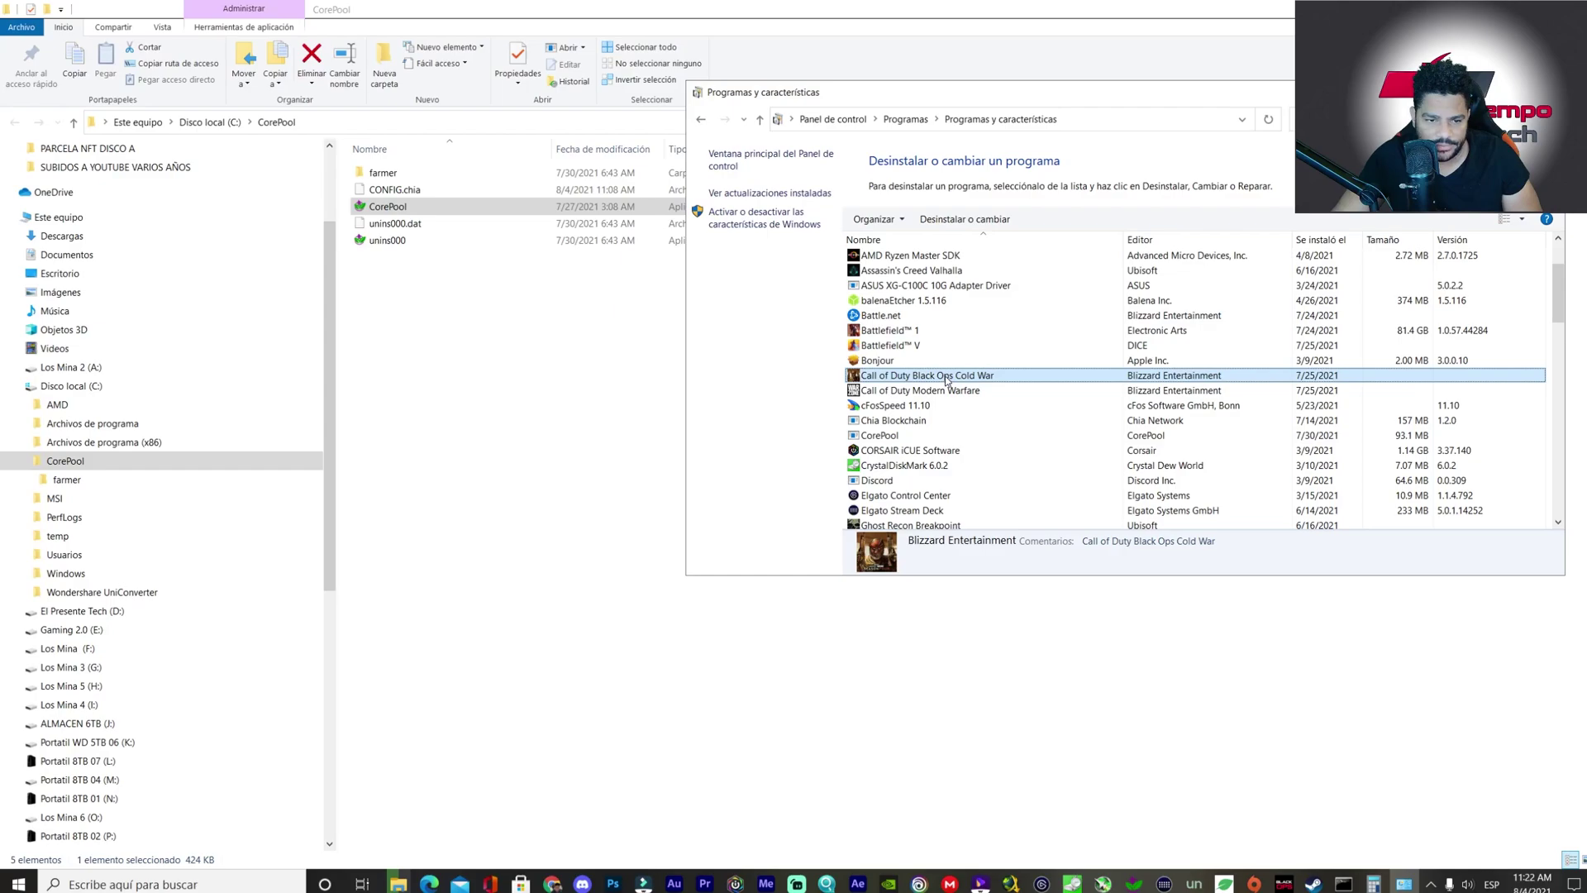
scroll(947, 380, "down", 1)
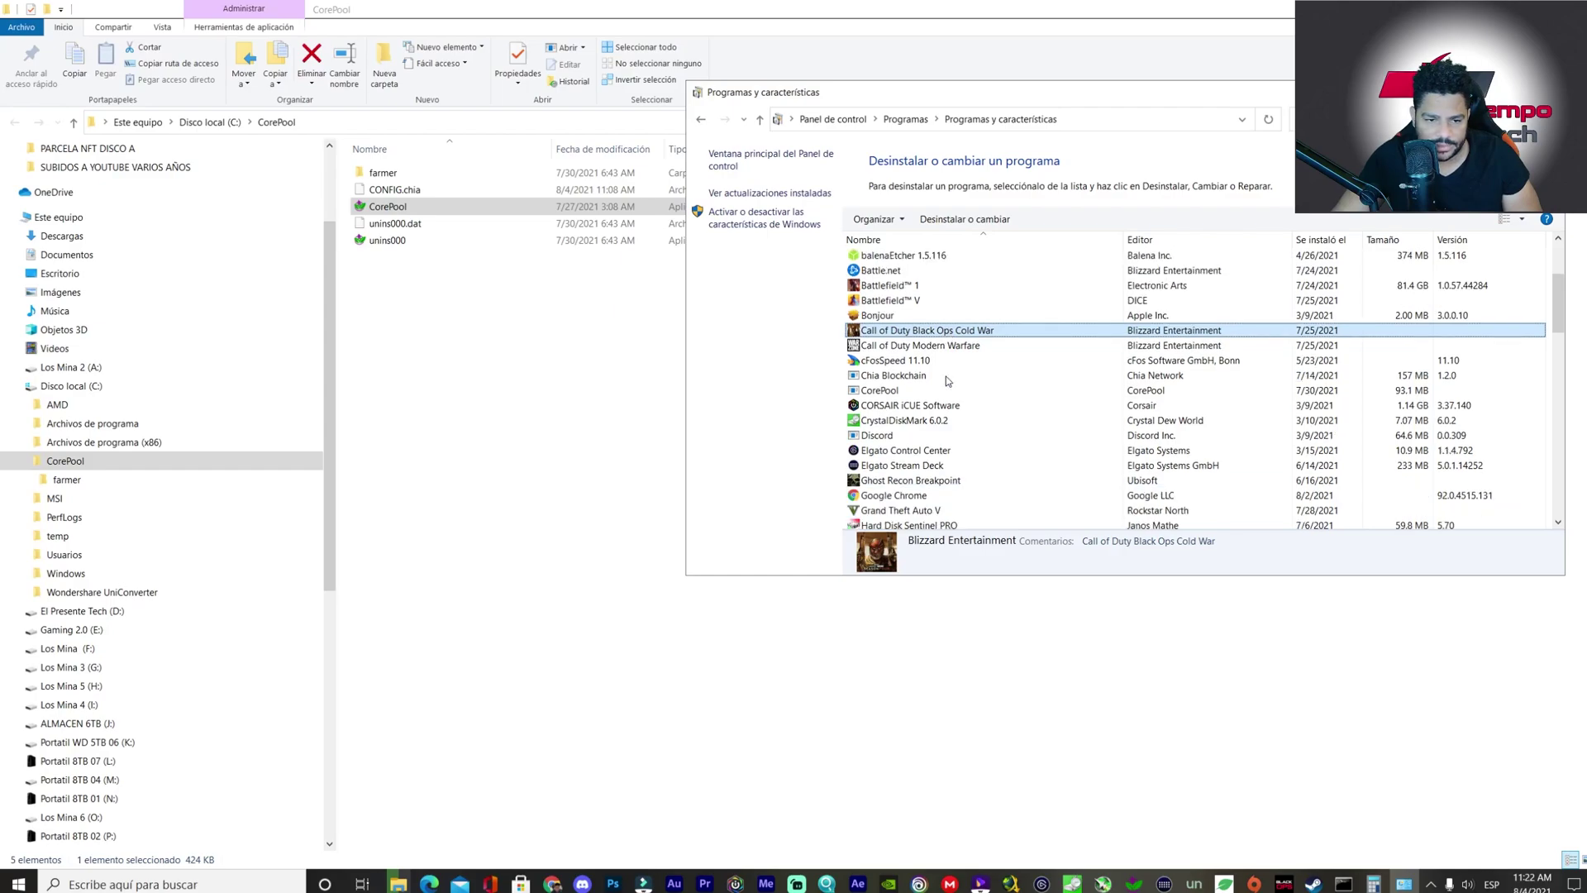
left_click(943, 391)
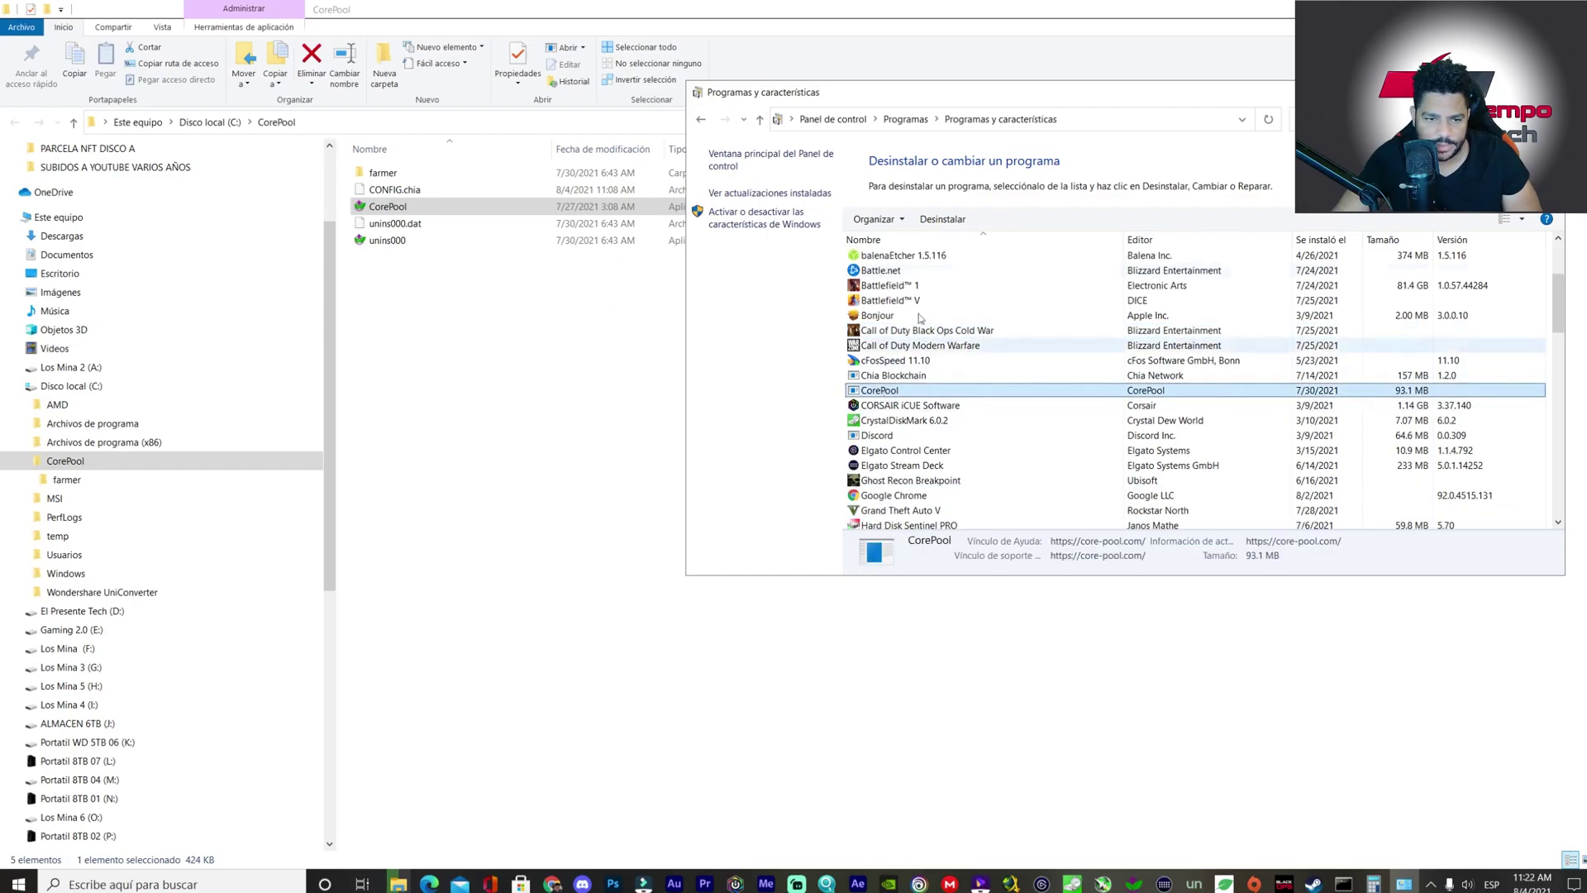
left_click(943, 220)
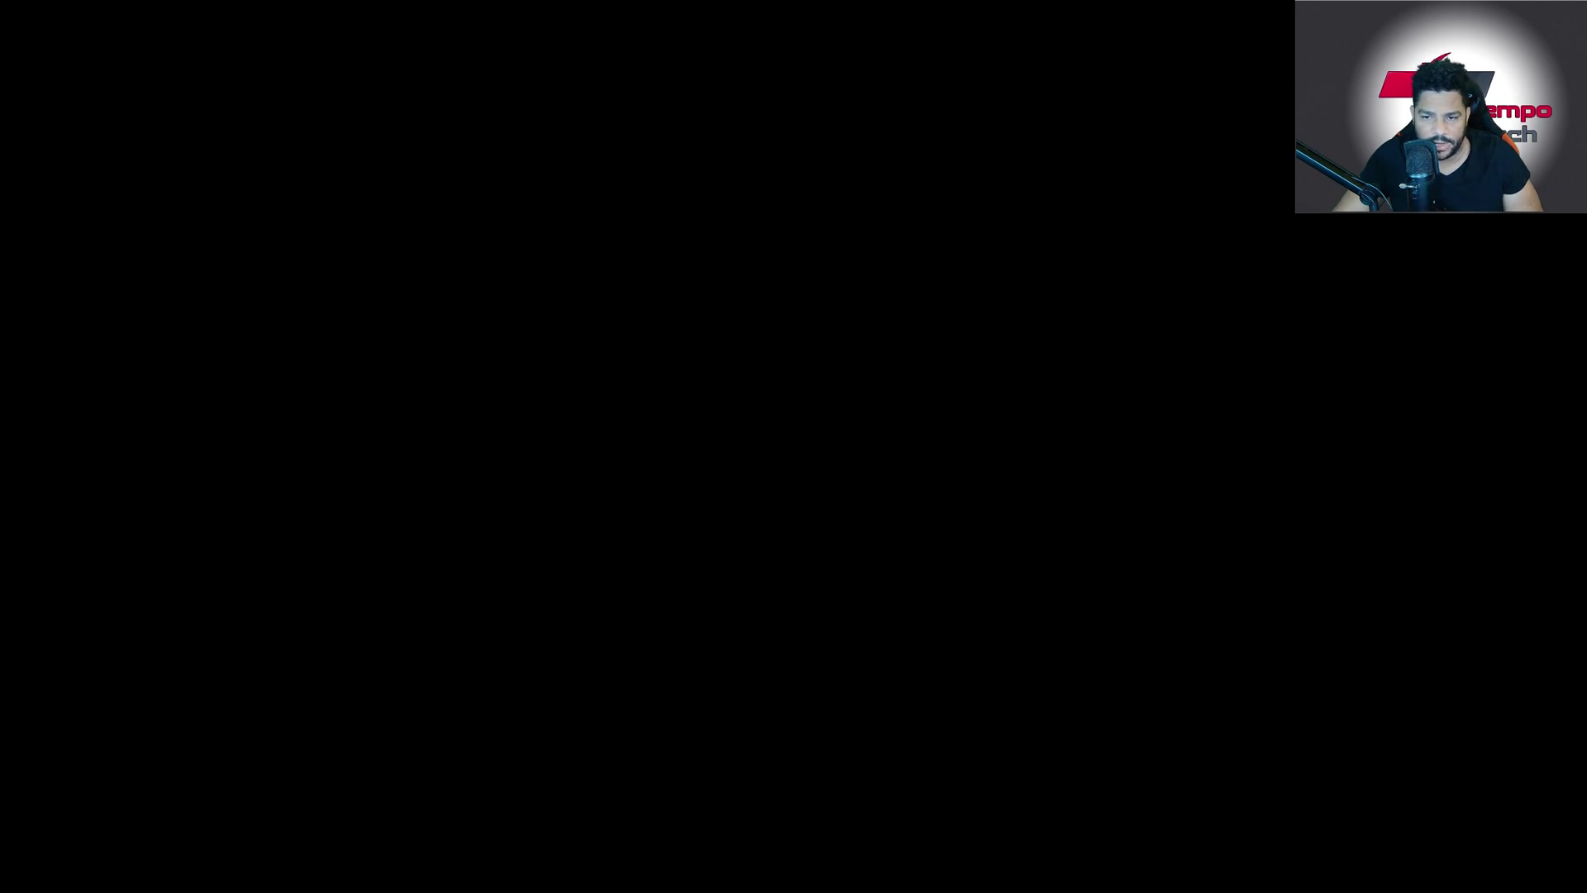
left_click(854, 510)
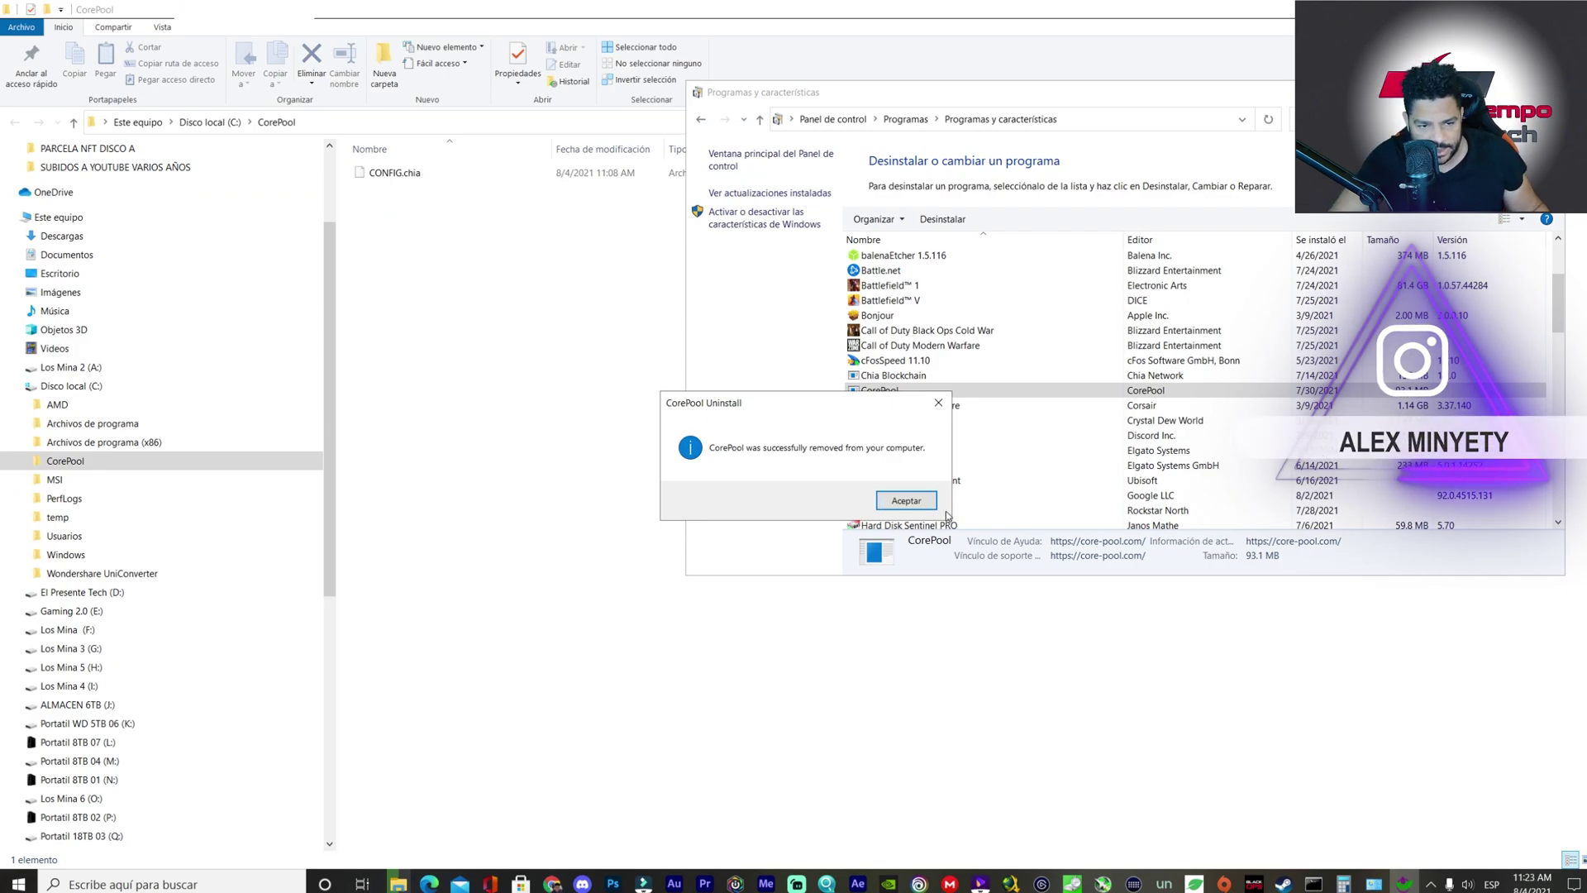
left_click(904, 501)
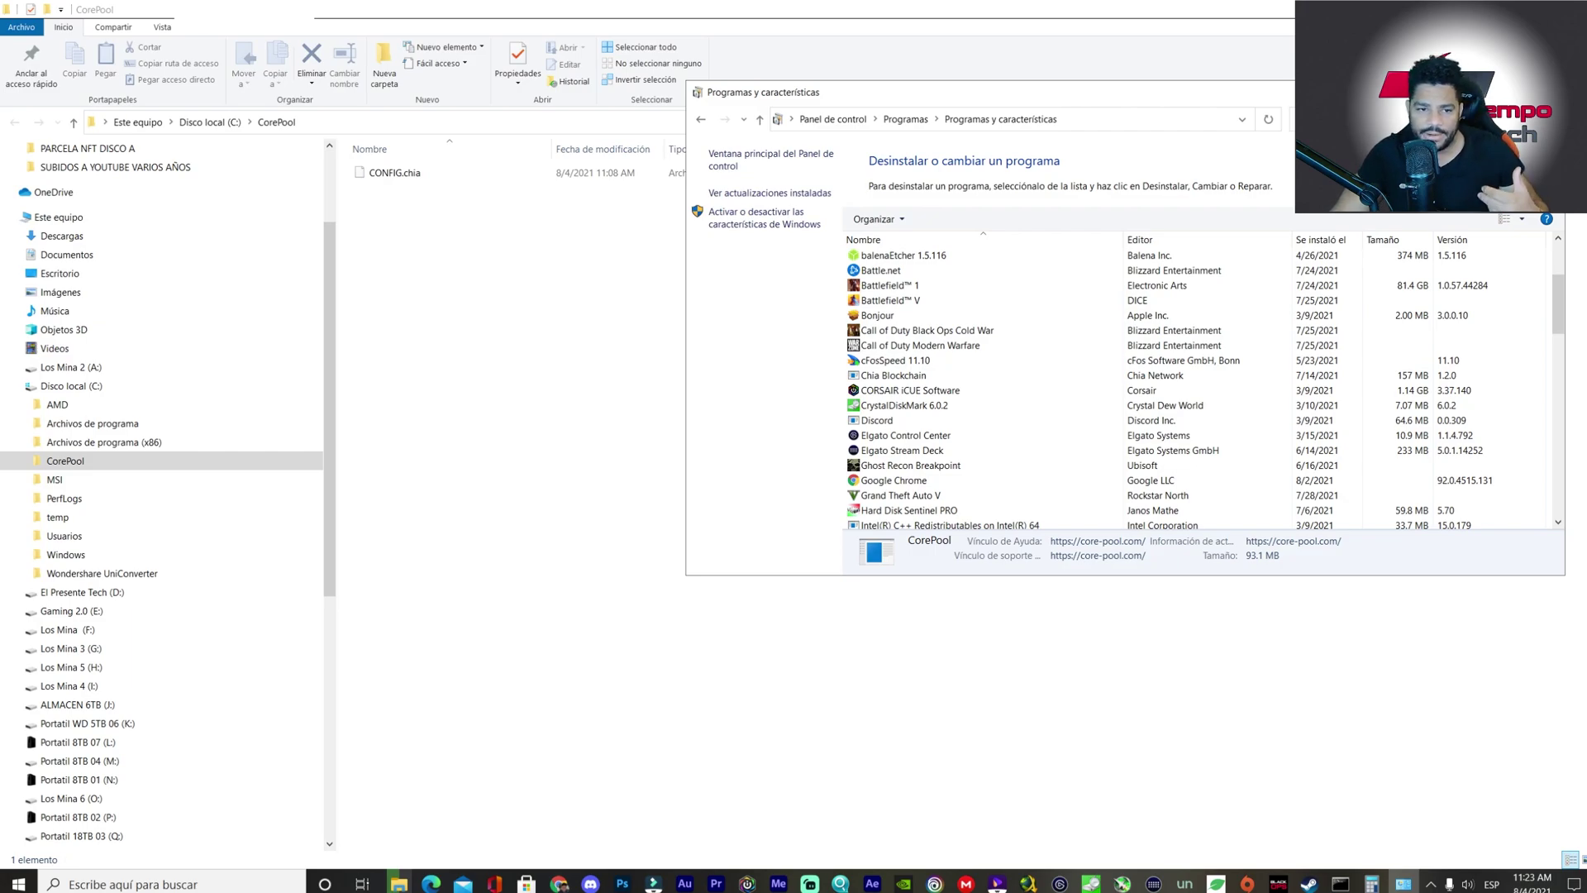
key("alt+F4")
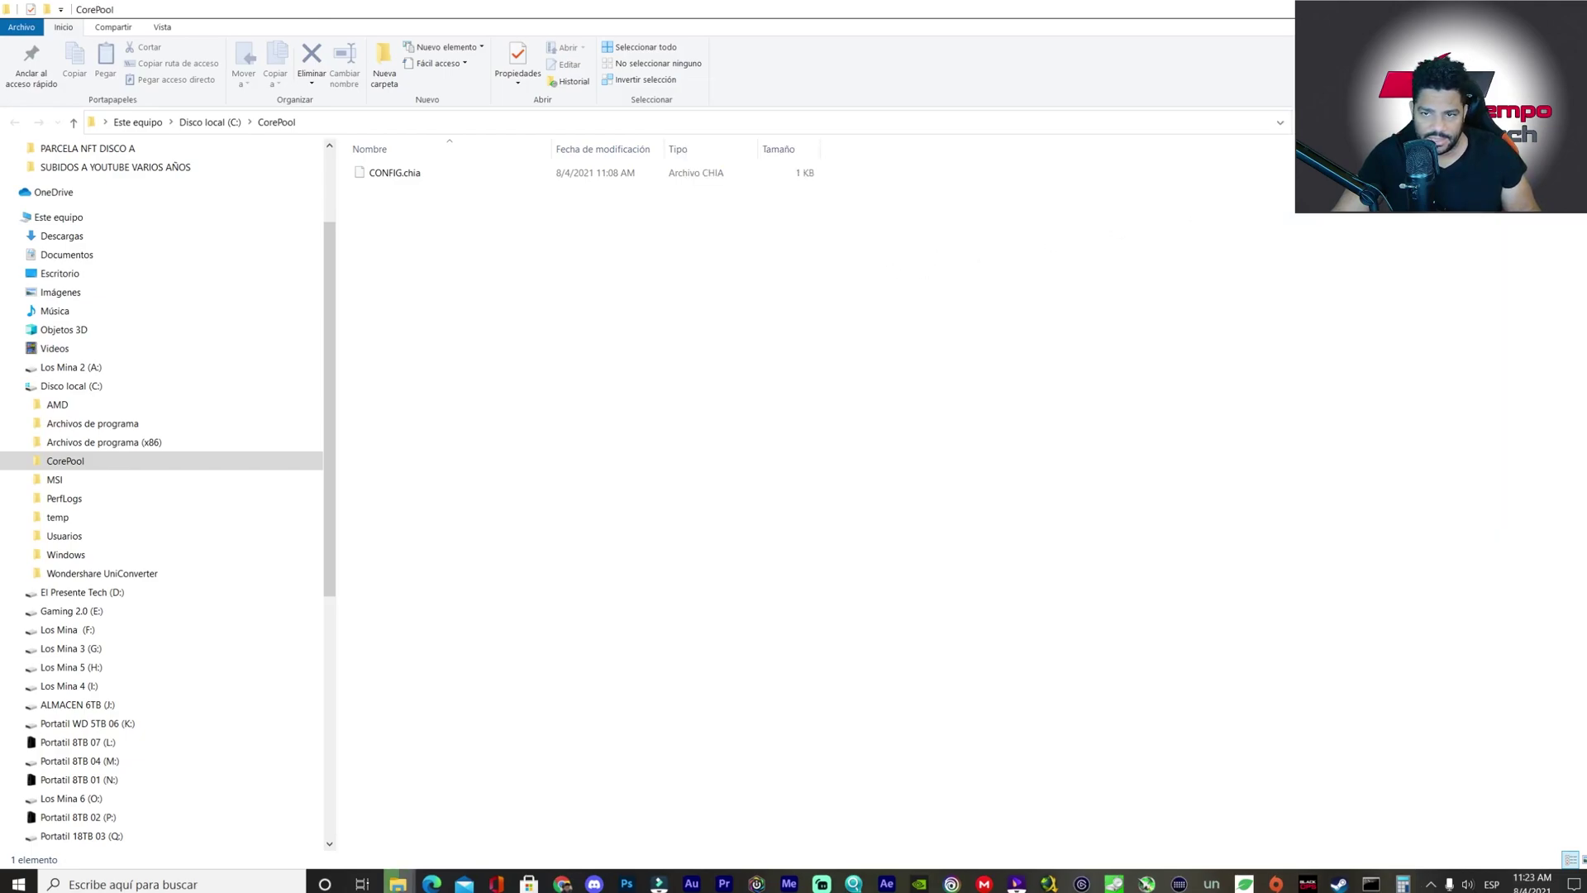
- Delete the leftover CONFIG.chia file from the CorePool folder on the C: drive
left_click(396, 173)
right_click(395, 173)
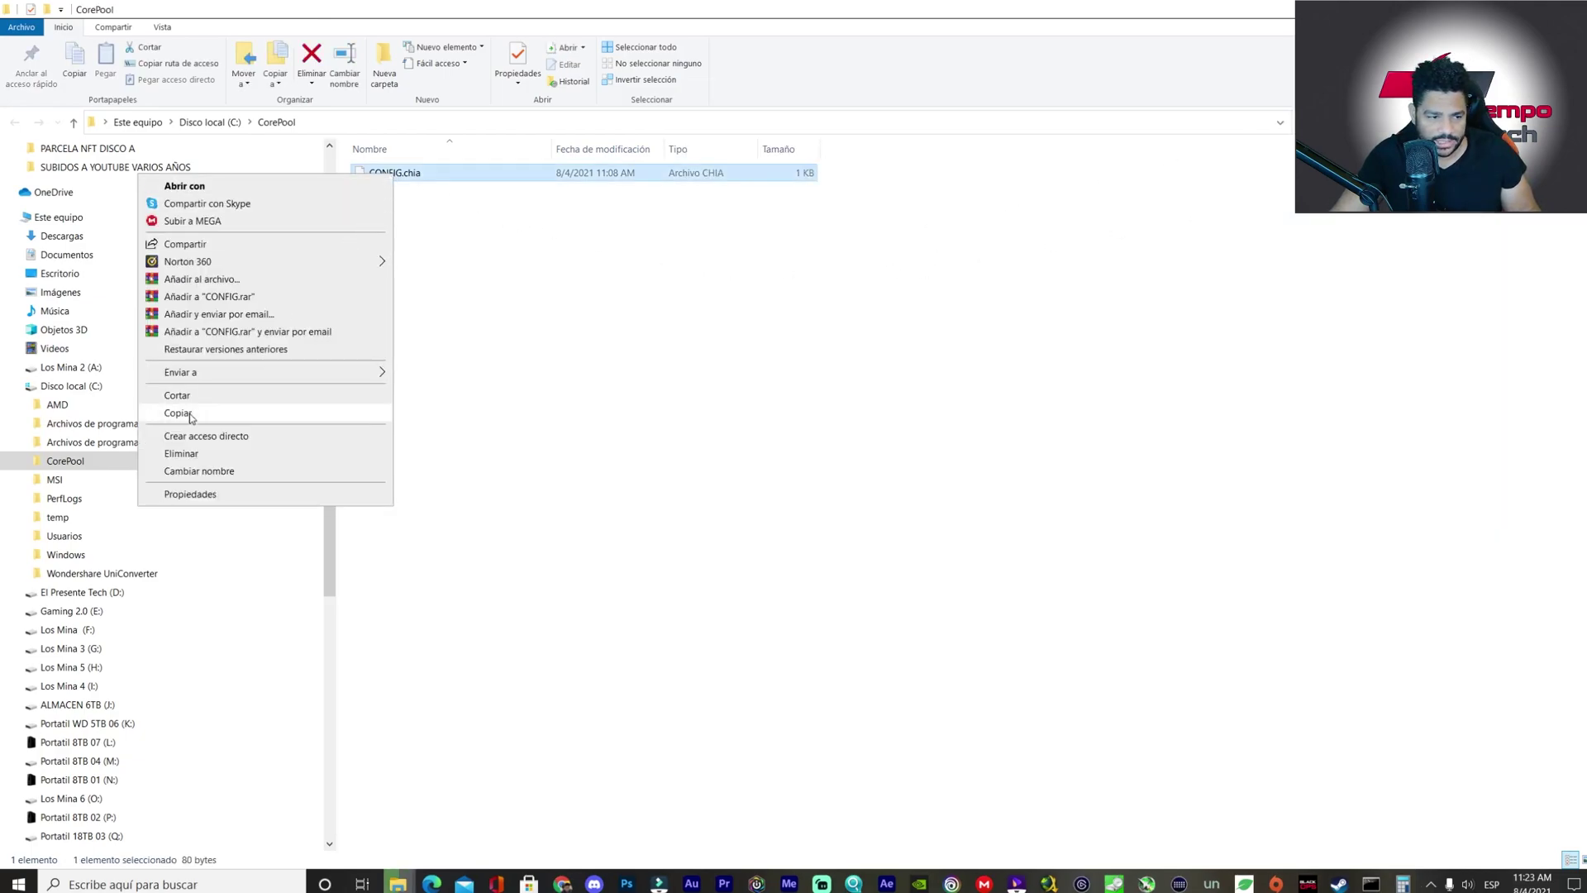
left_click(261, 453)
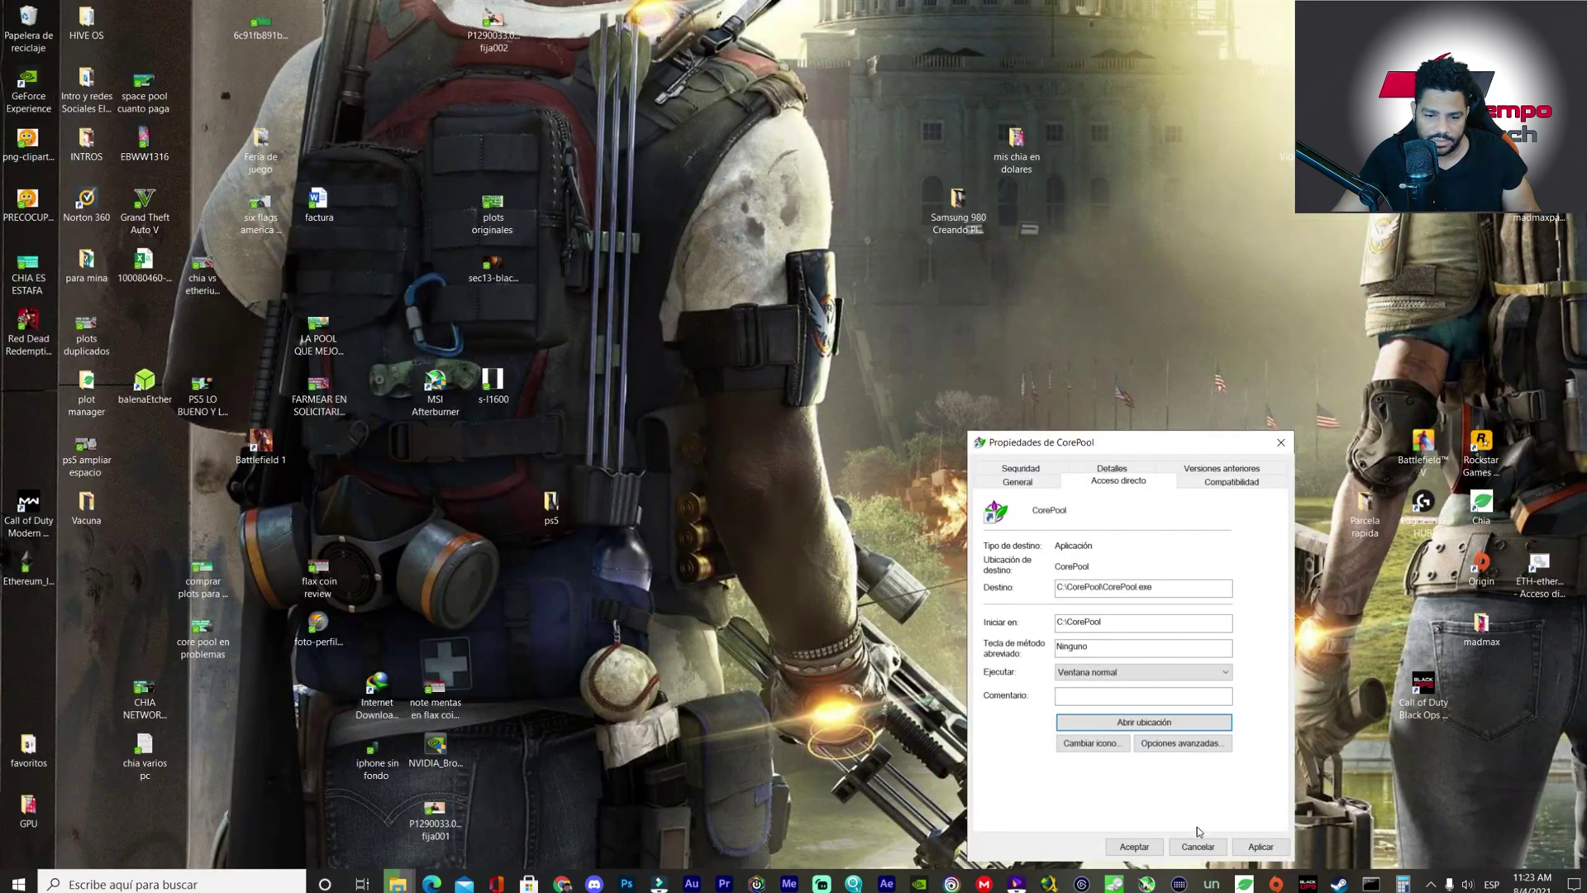
- Dismiss the CorePool shortcut's properties without changes and refresh the desktop
left_click(1198, 847)
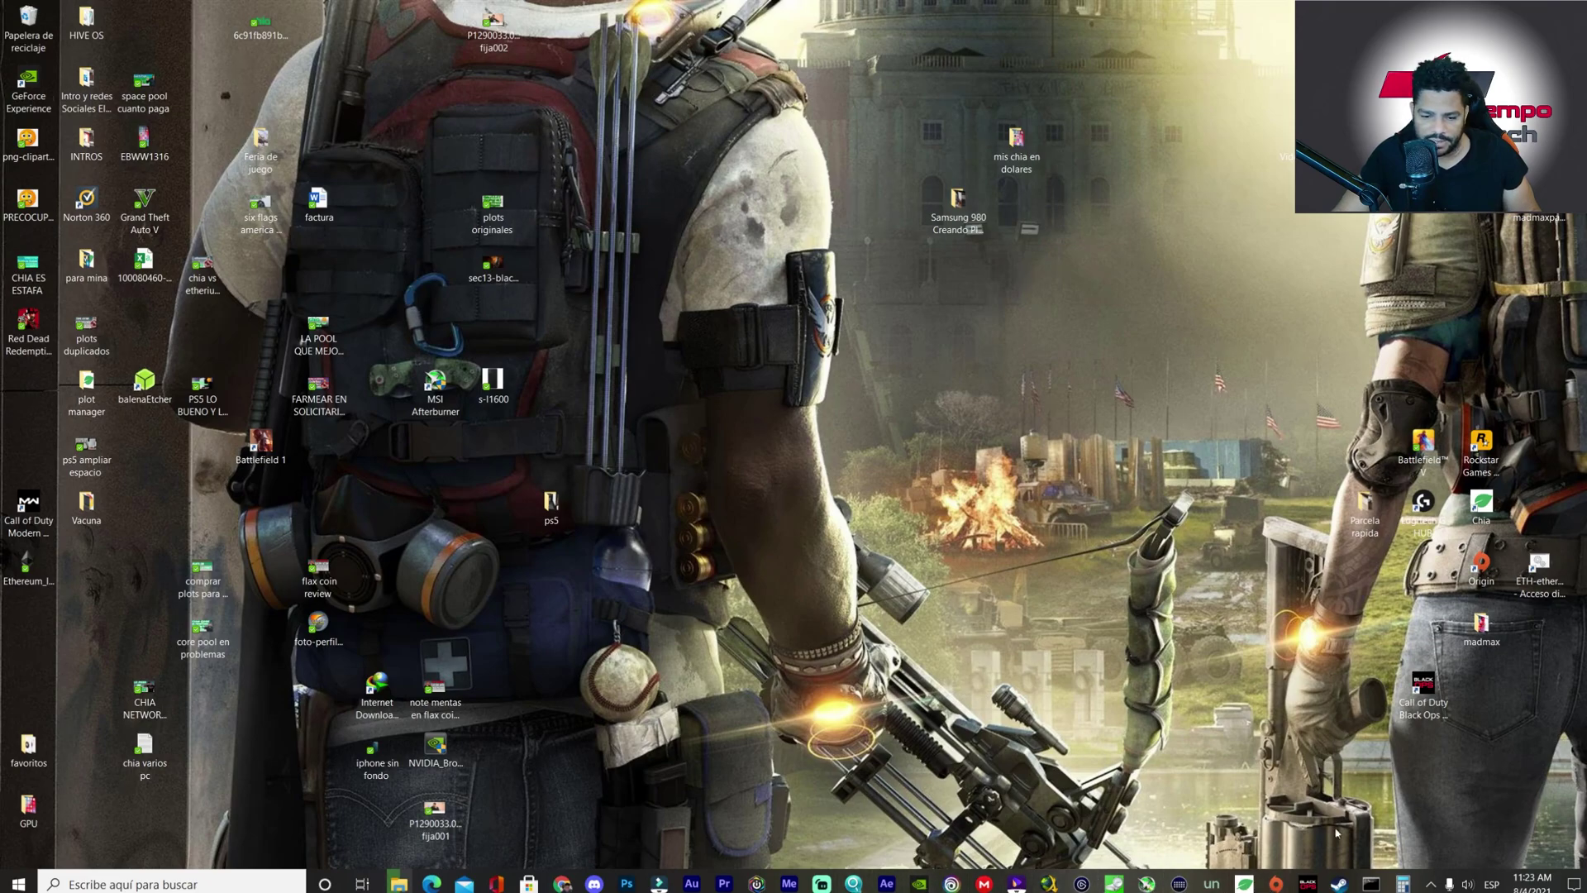
right_click(952, 516)
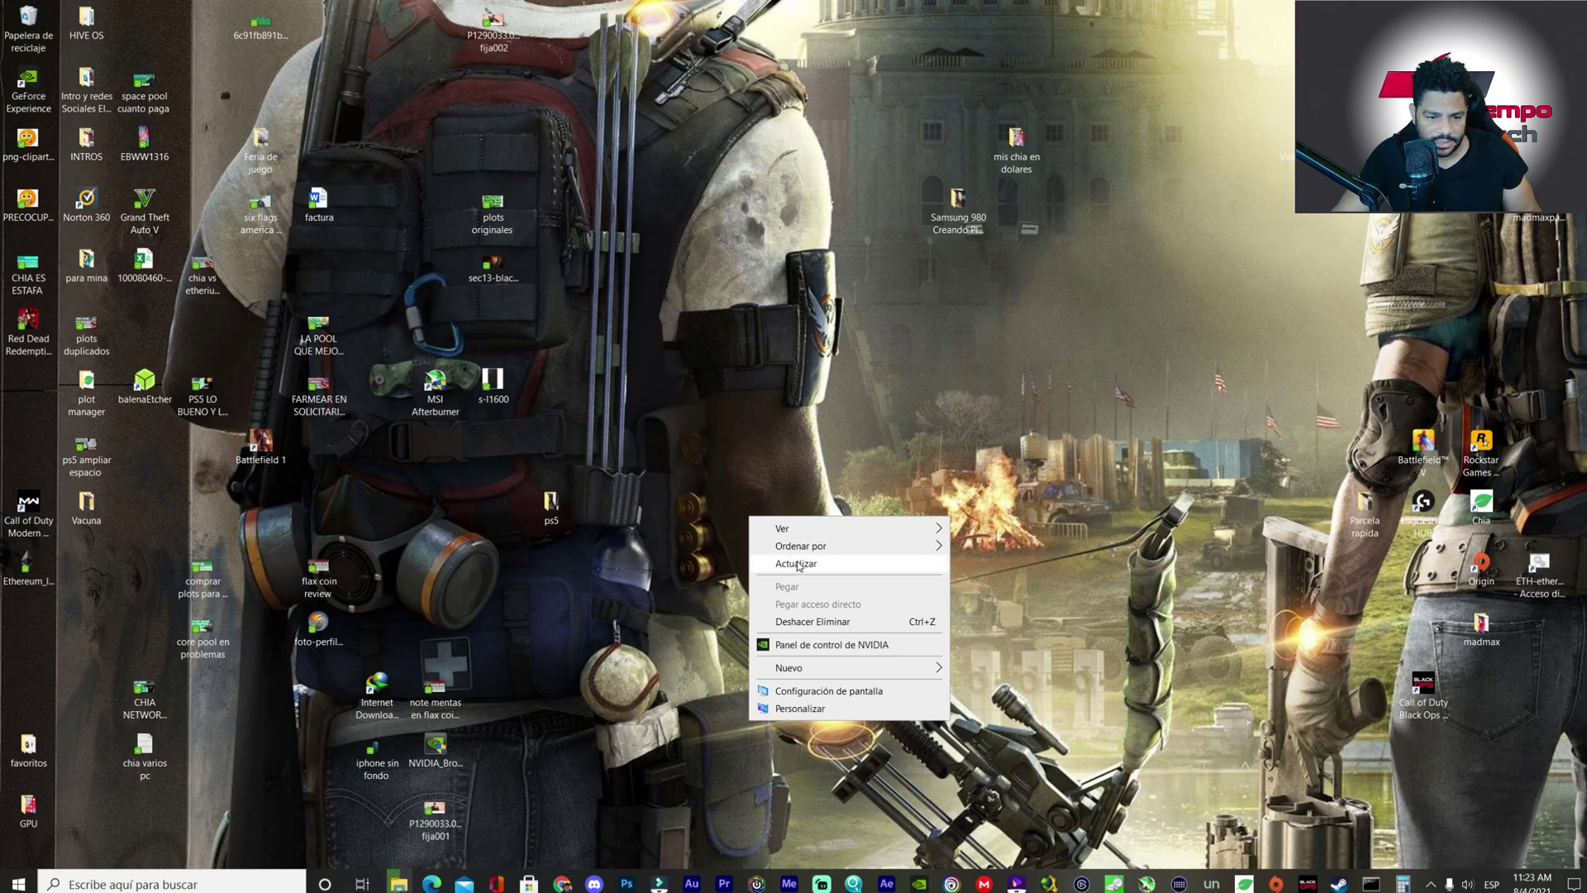
left_click(820, 563)
- Switch to Chrome and reload the CorePool dashboard to check the plot count and farmer status
left_click(562, 883)
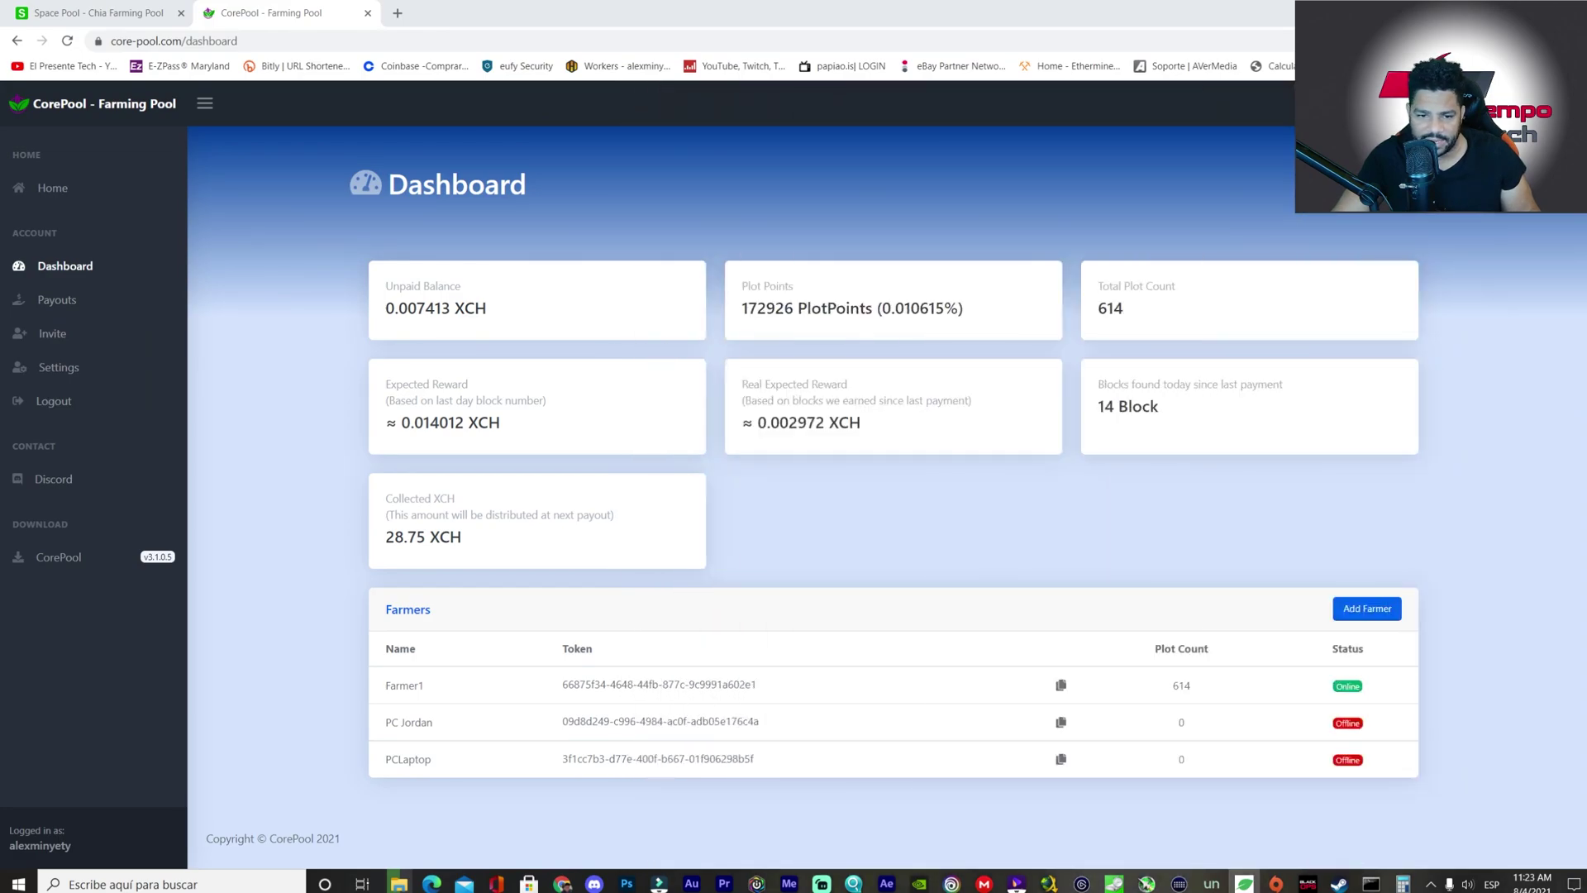
right_click(1204, 202)
left_click(1232, 250)
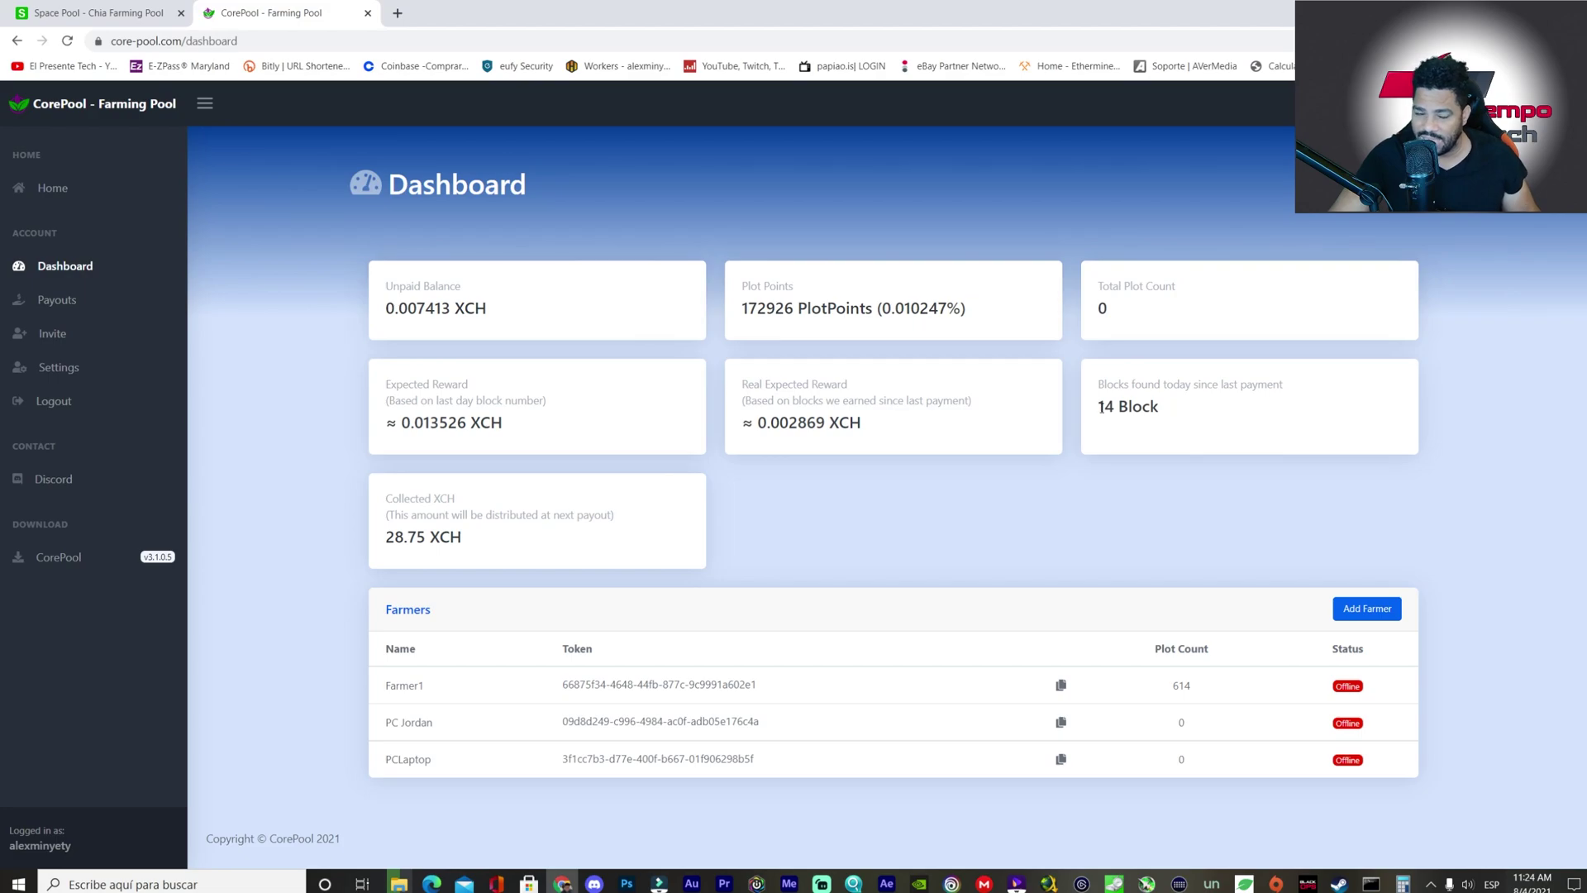
mouse_move(1101, 407)
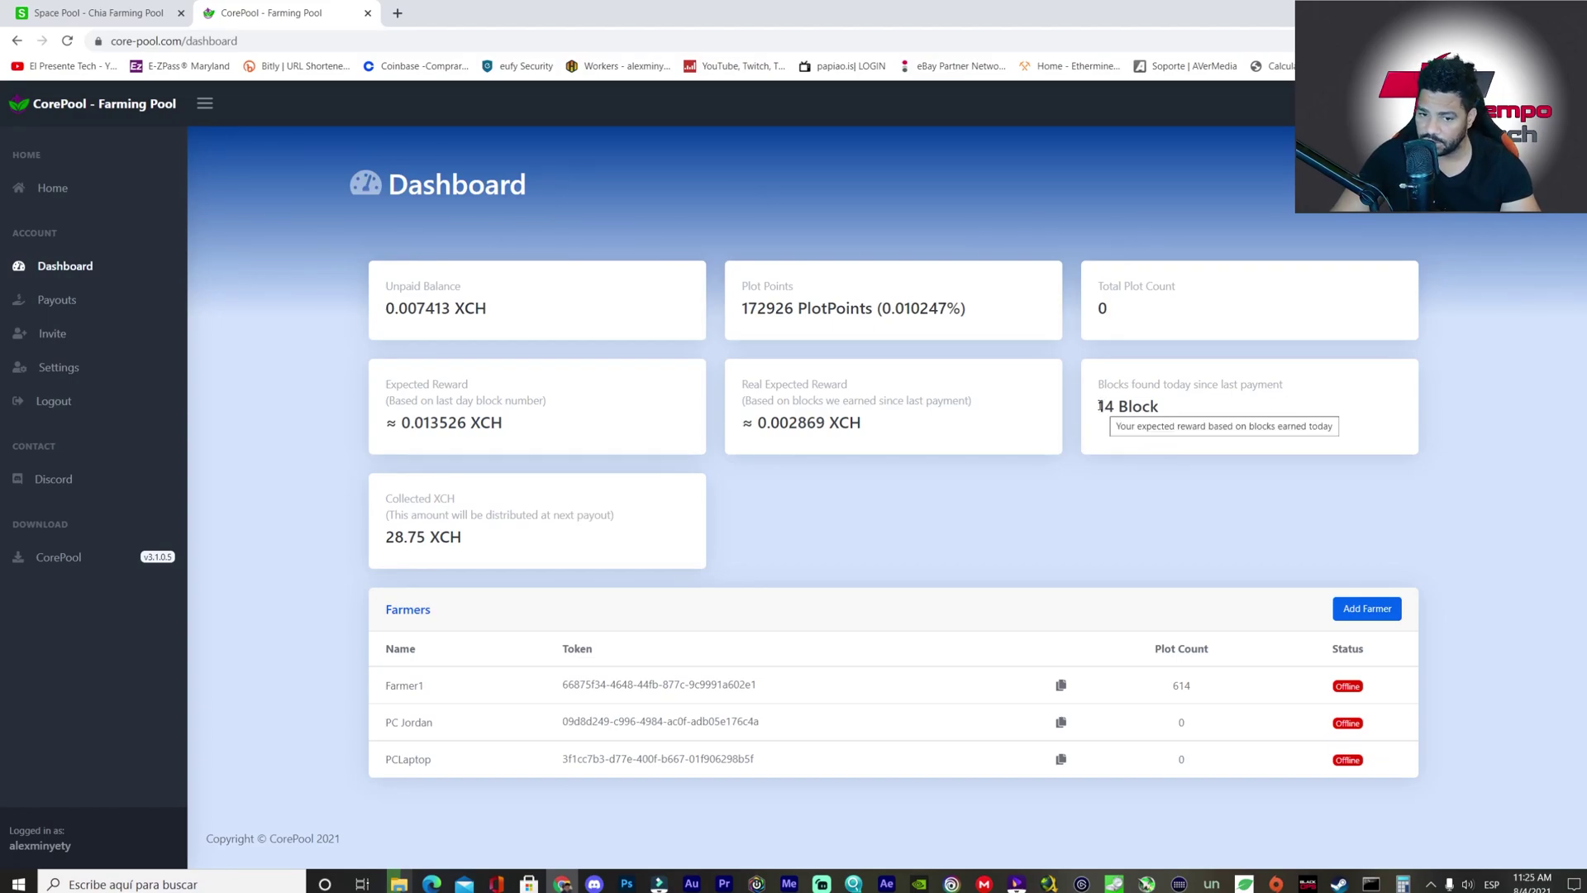
- Review the CorePool account's payout history and invited users, ending back on the dashboard
left_click(56, 300)
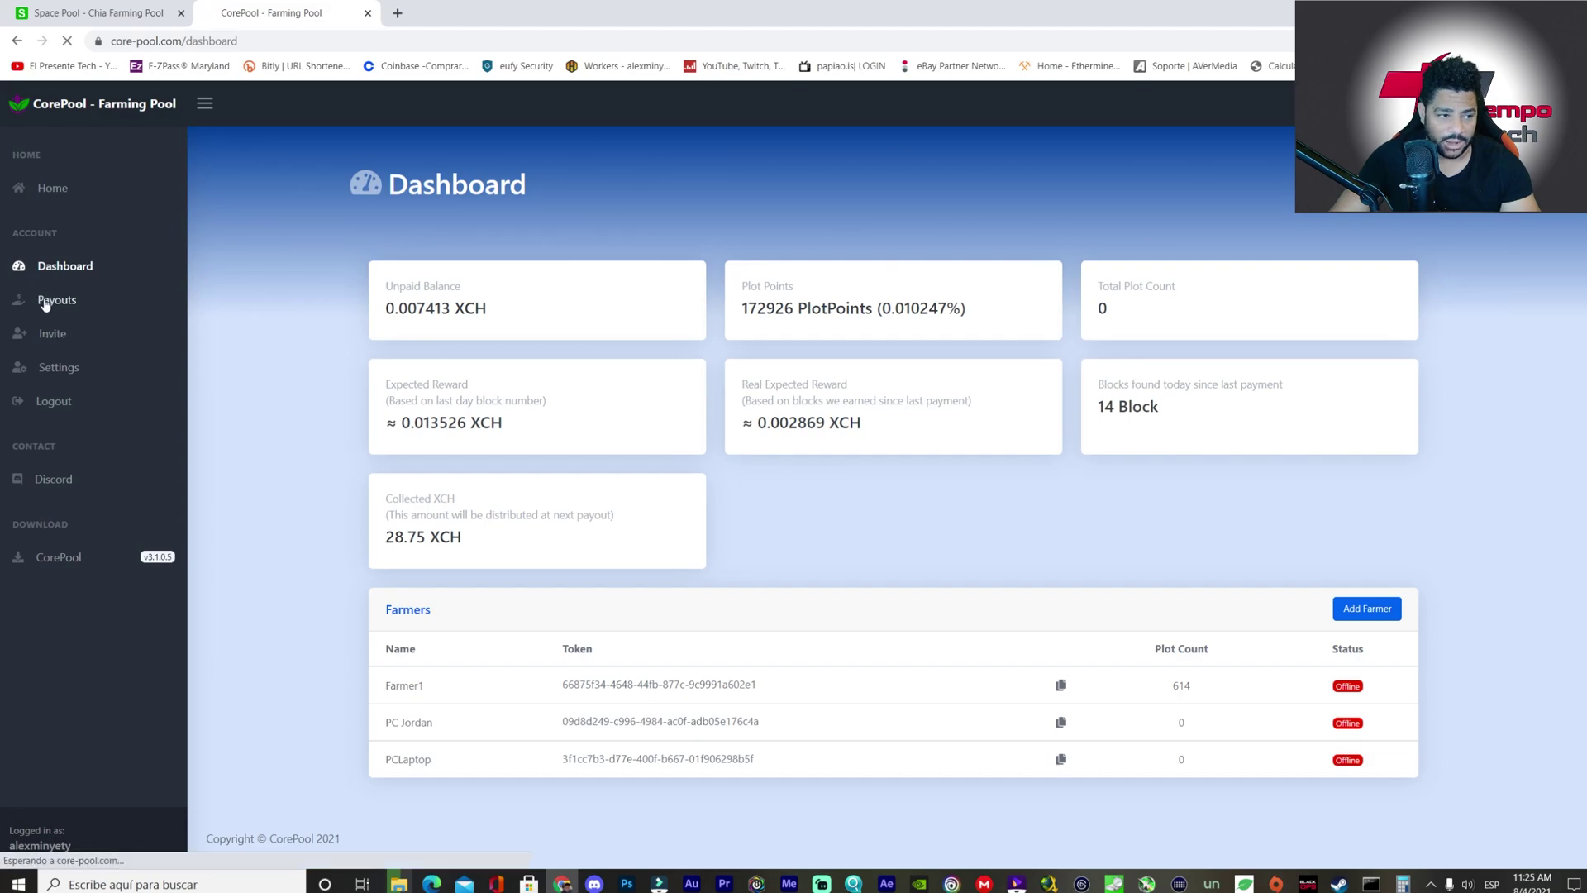
scroll(943, 441, "down", 1)
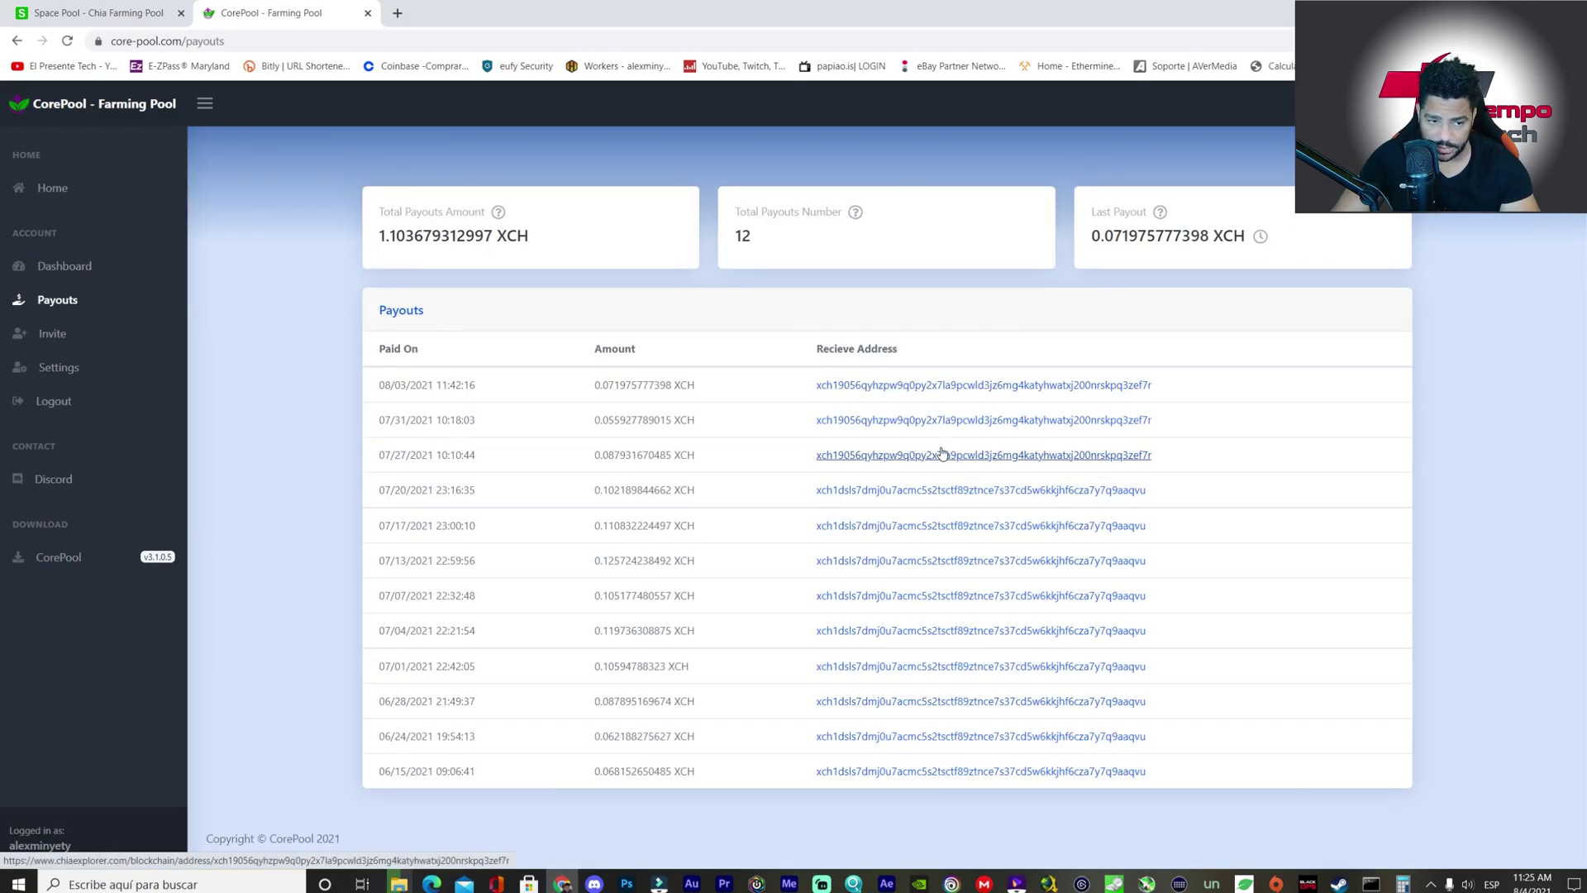
scroll(934, 505, "up", 1)
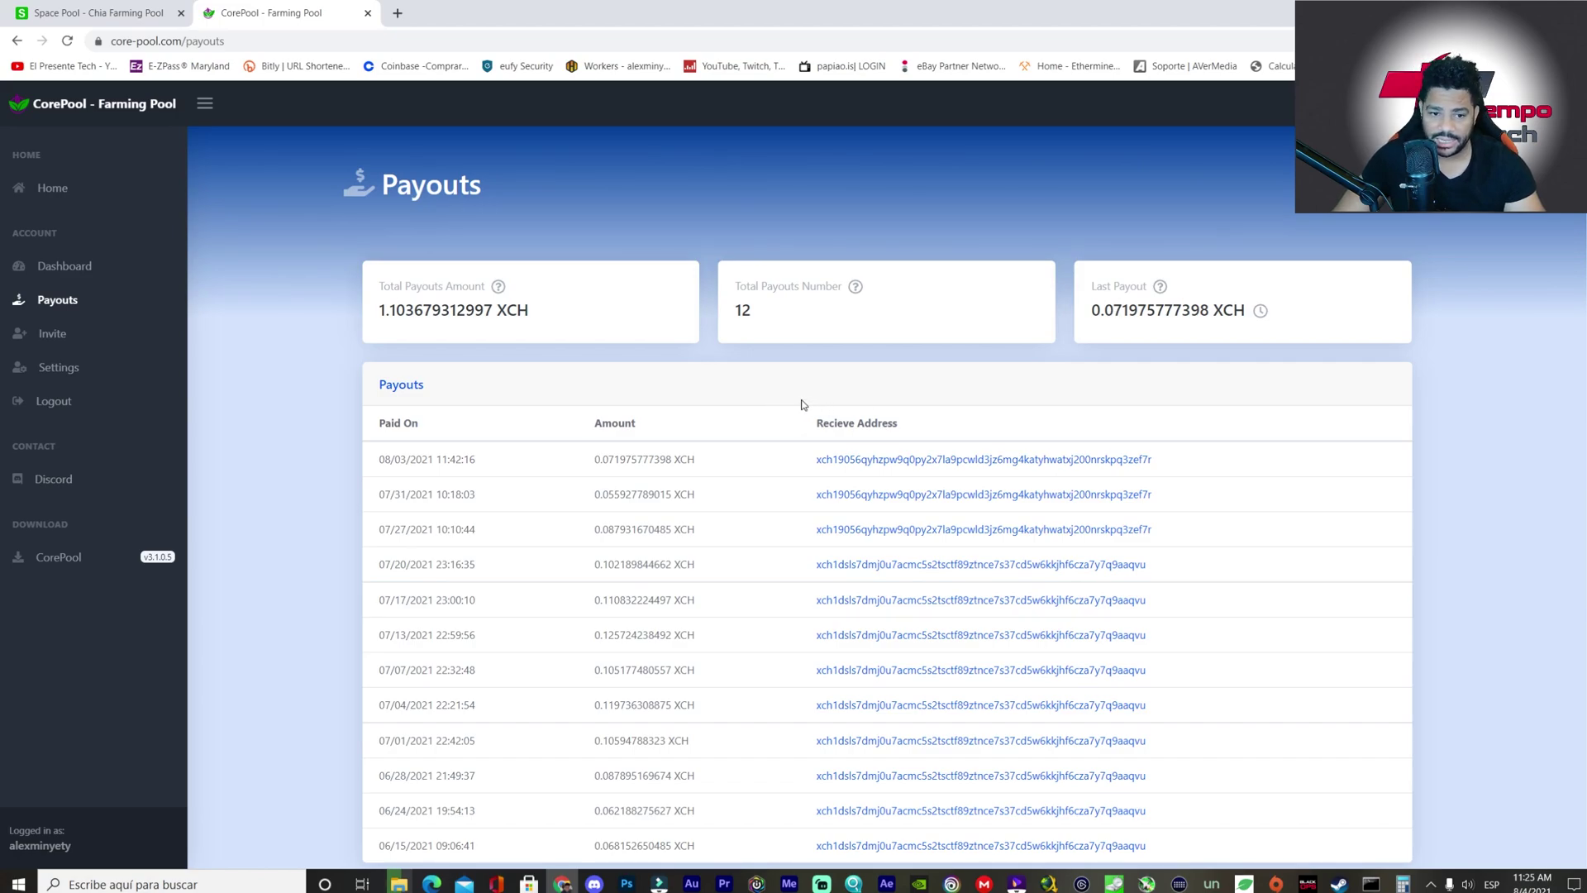
left_click(52, 335)
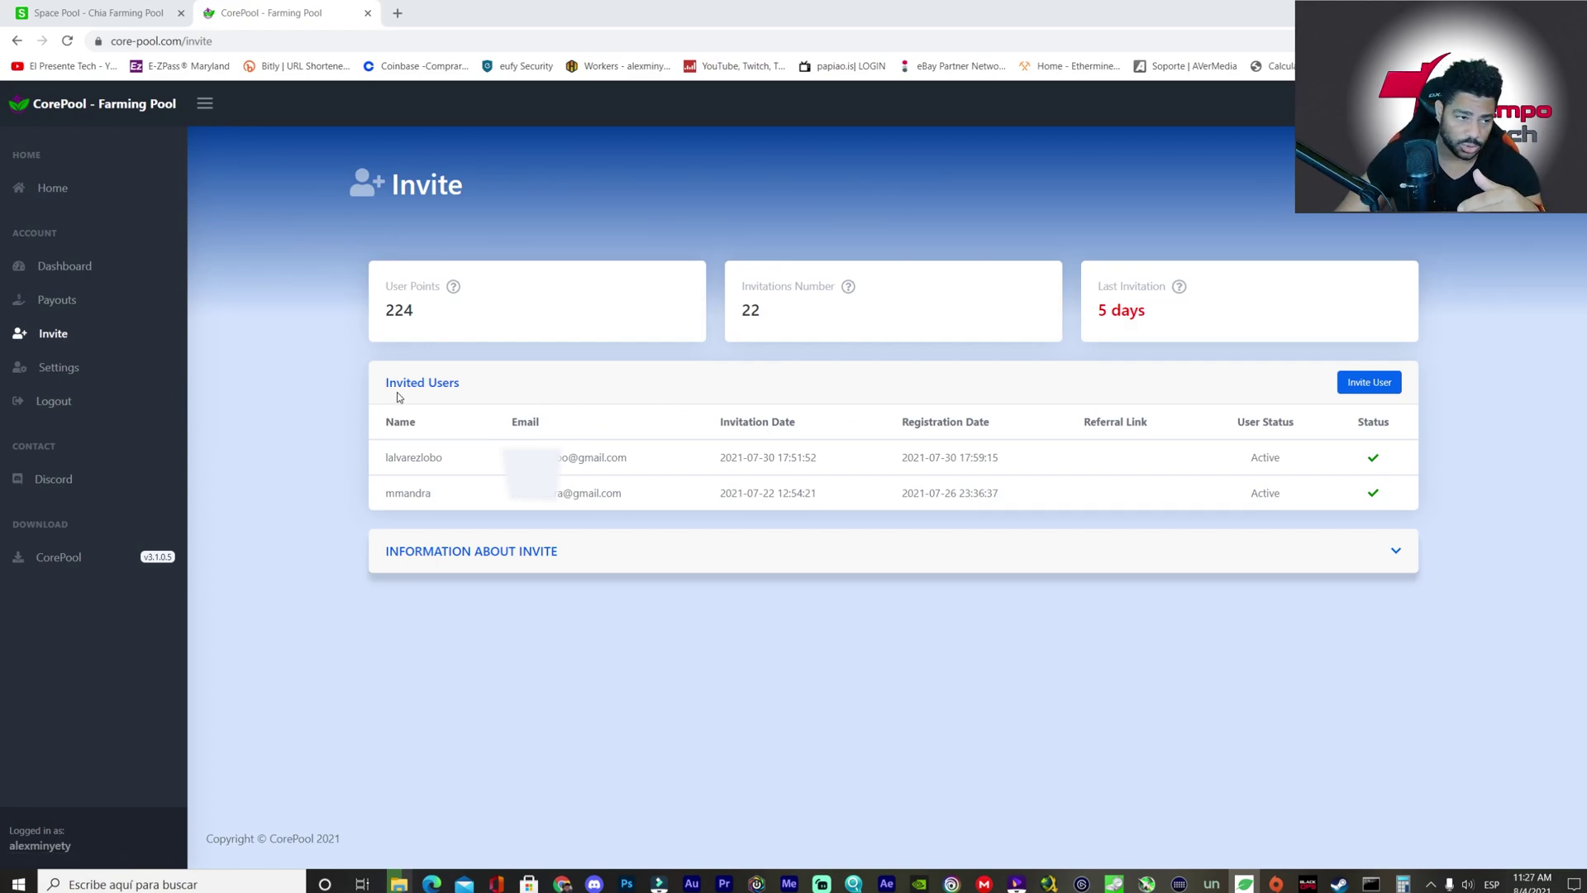
left_click(78, 281)
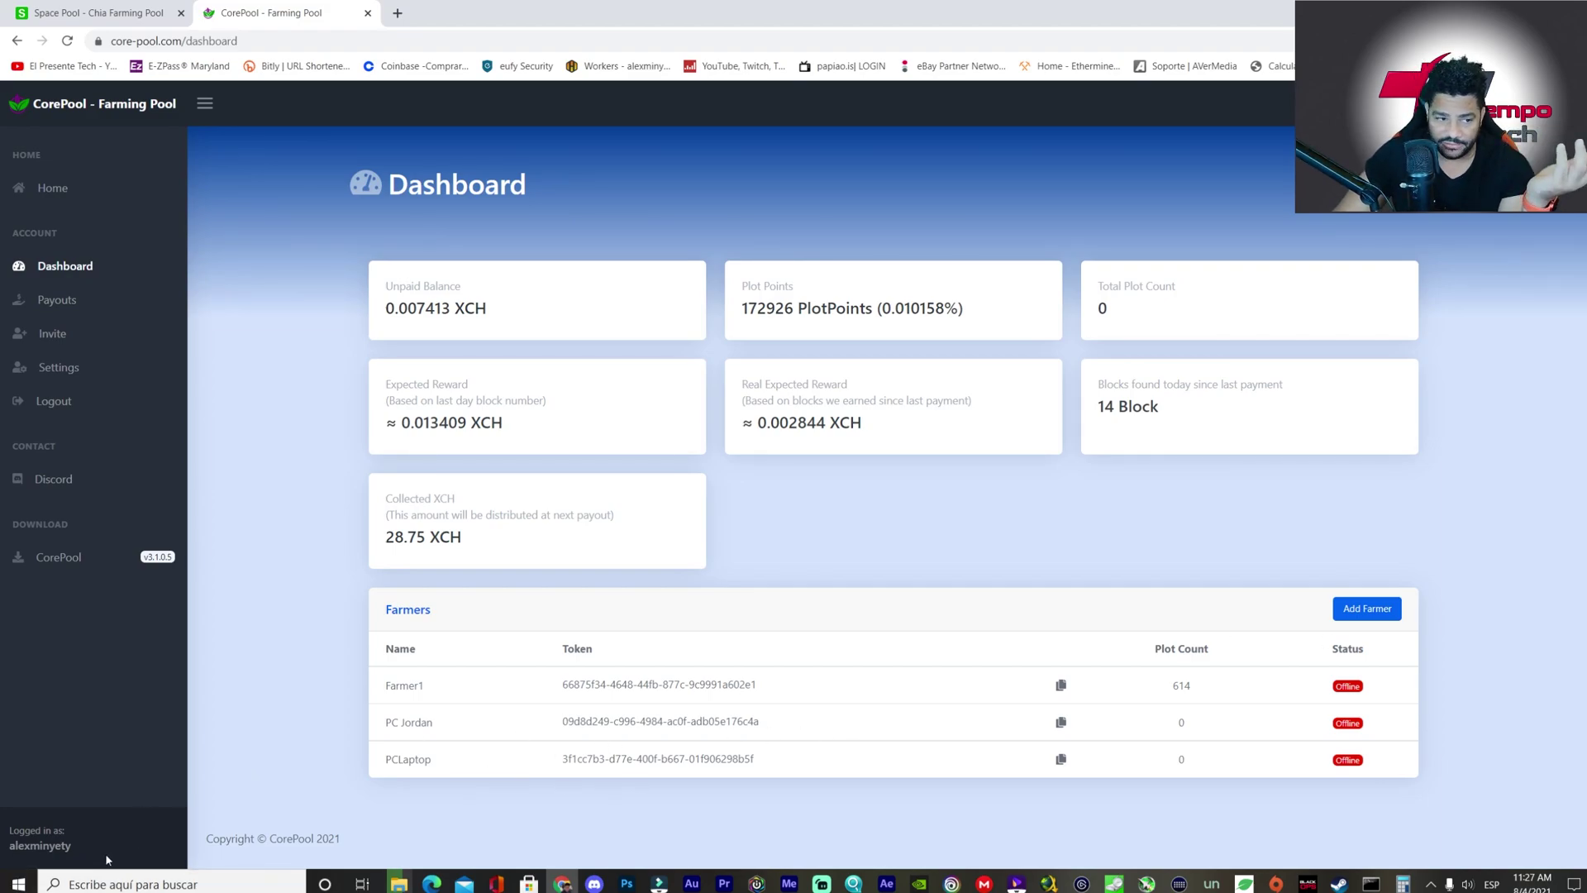
- Check the progress of the plot transfer and view this computer's drives in File Explorer
left_click(397, 883)
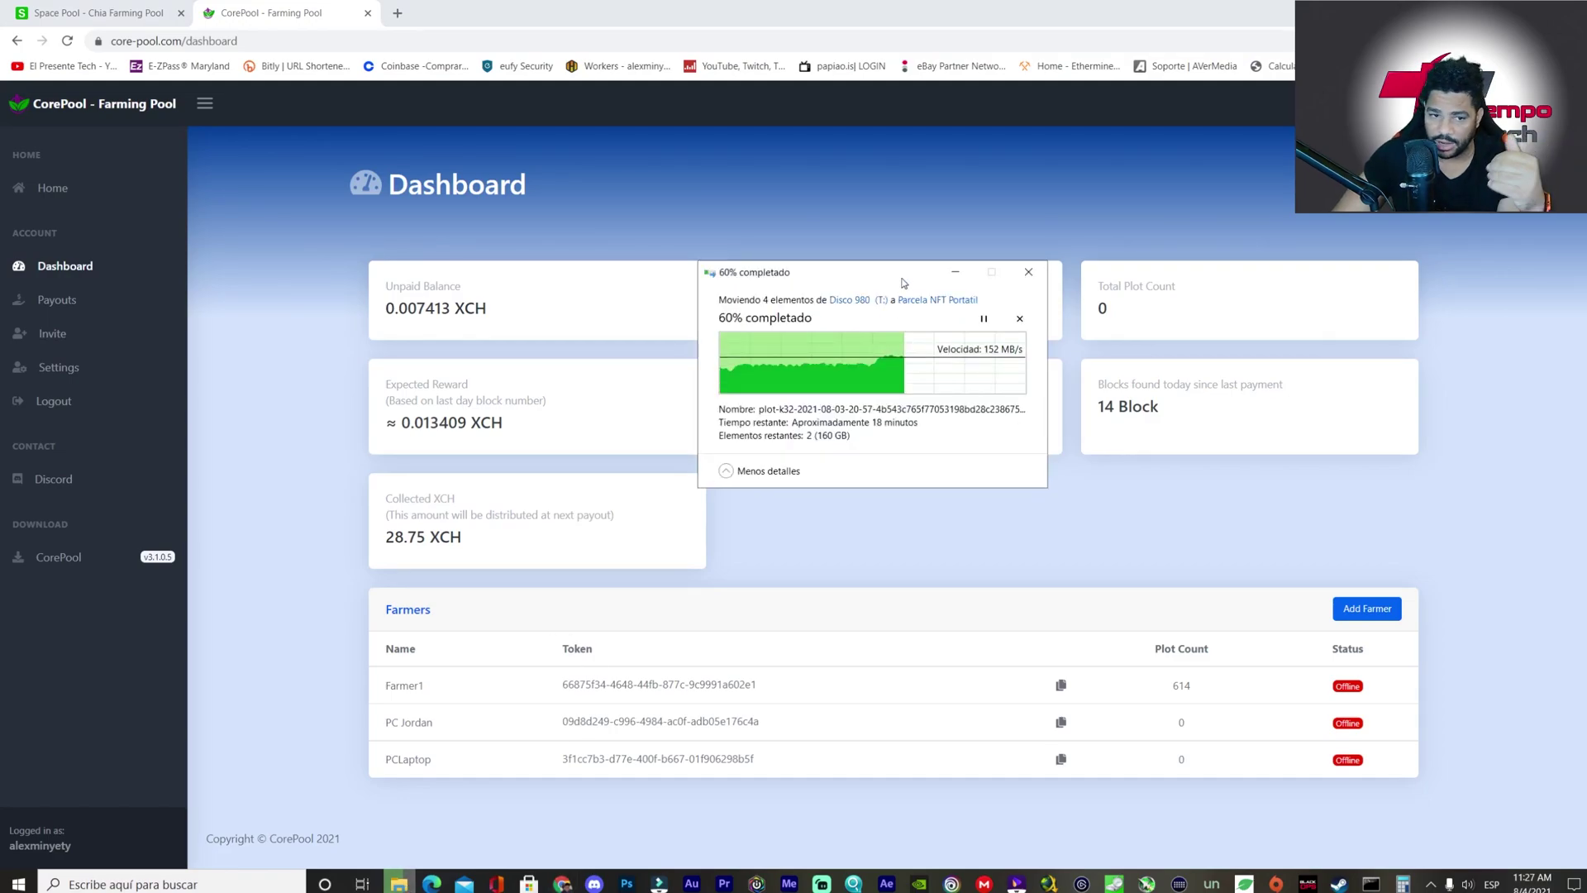
left_click(213, 881)
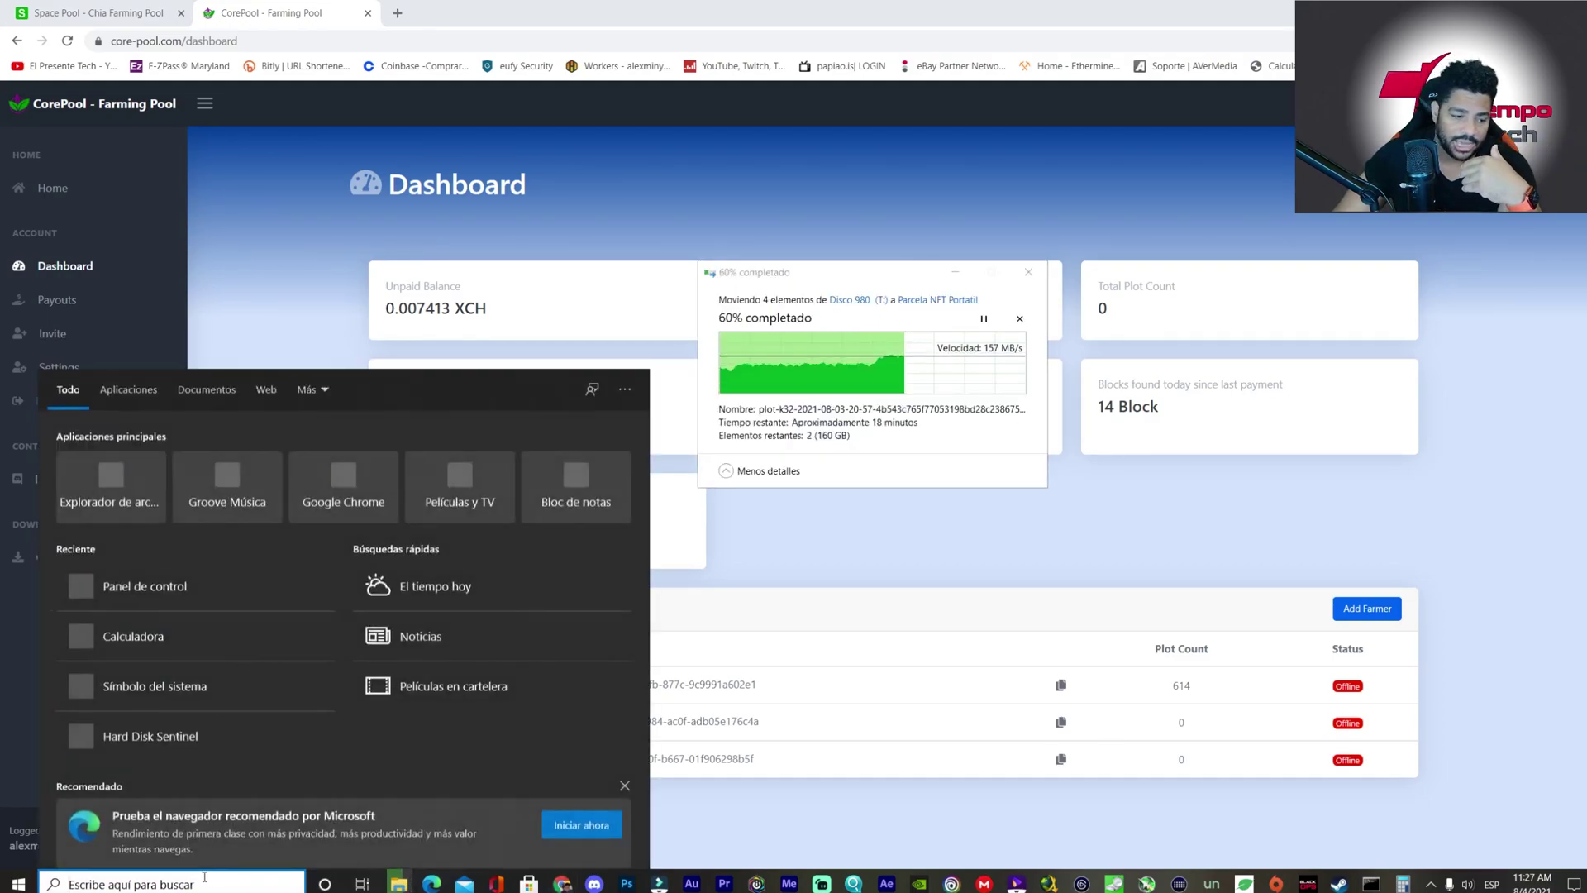
left_click(123, 502)
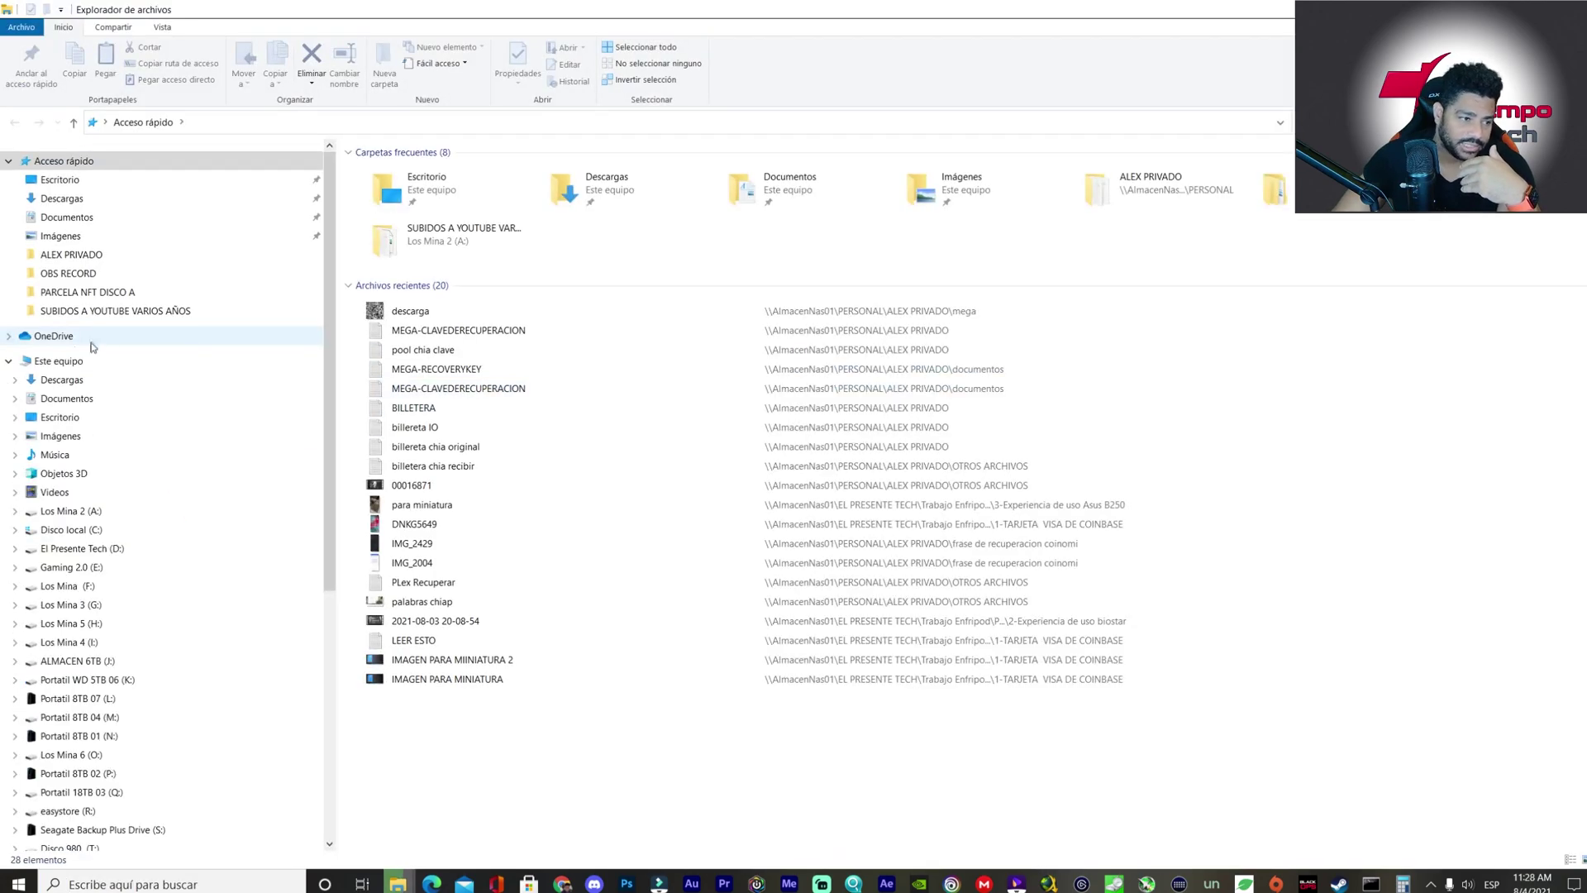
left_click(73, 362)
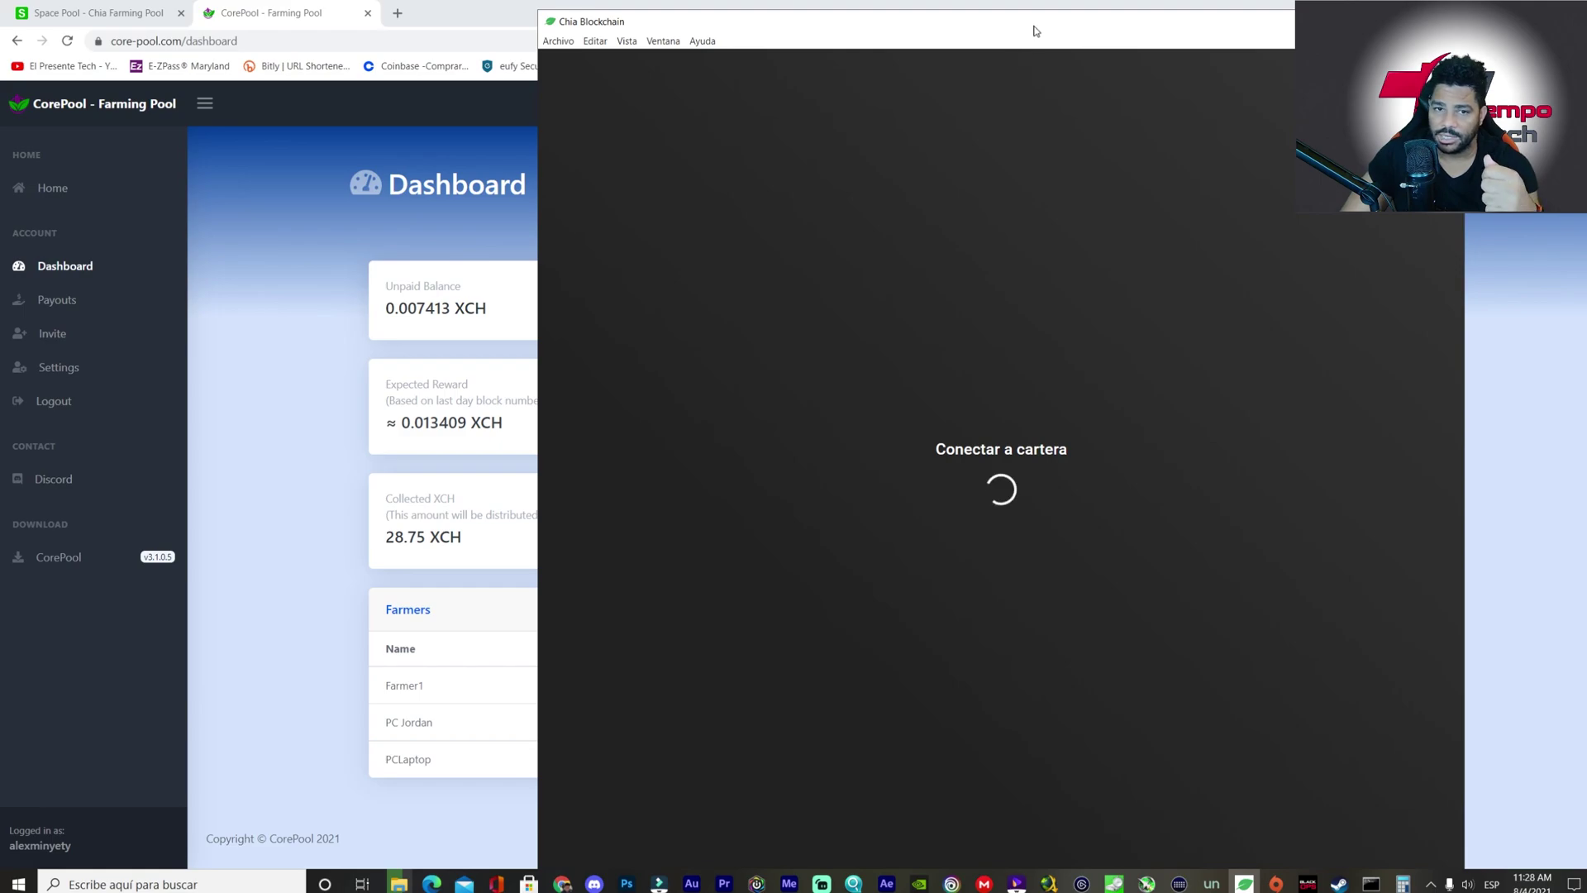
- Bring up the Chia Blockchain client and enter the wallet with the existing private key
left_click_drag(1034, 29, 1046, 37)
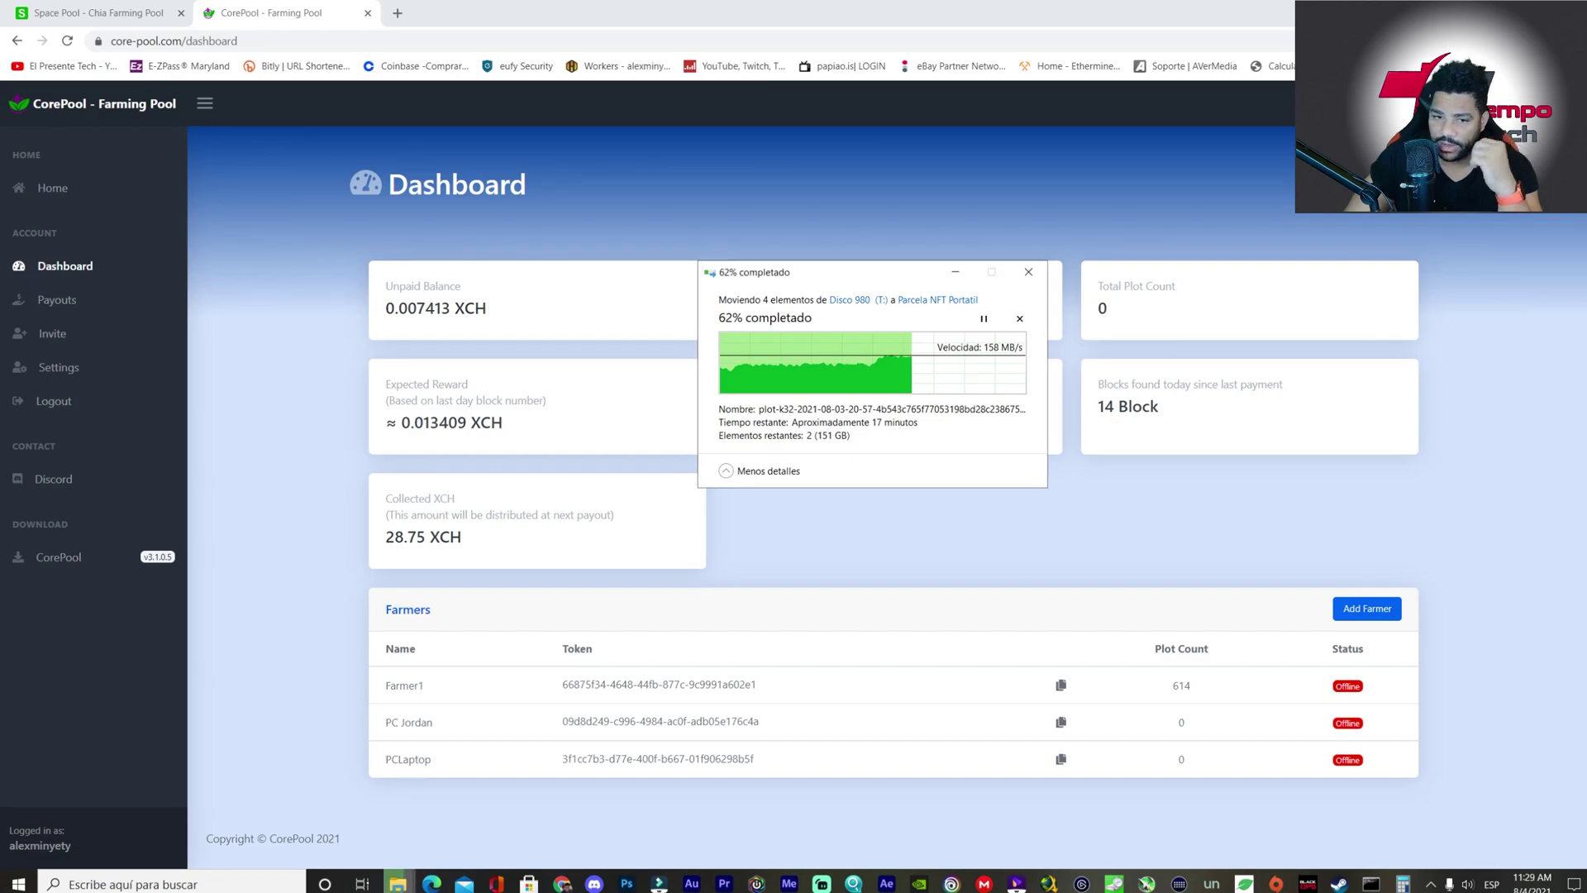
left_click(1228, 851)
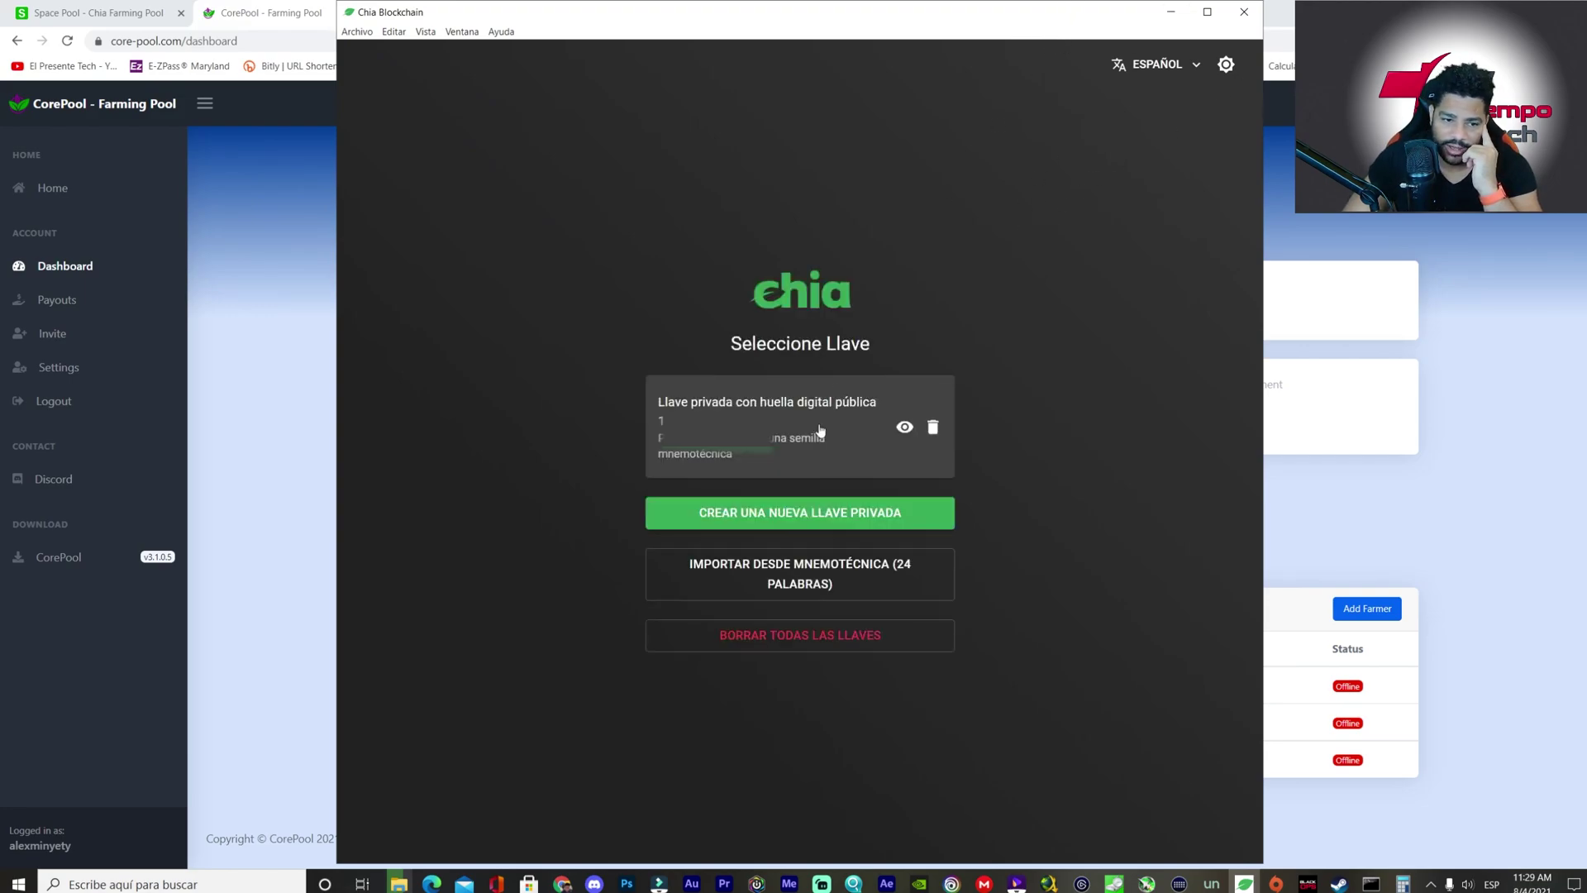
left_click(781, 438)
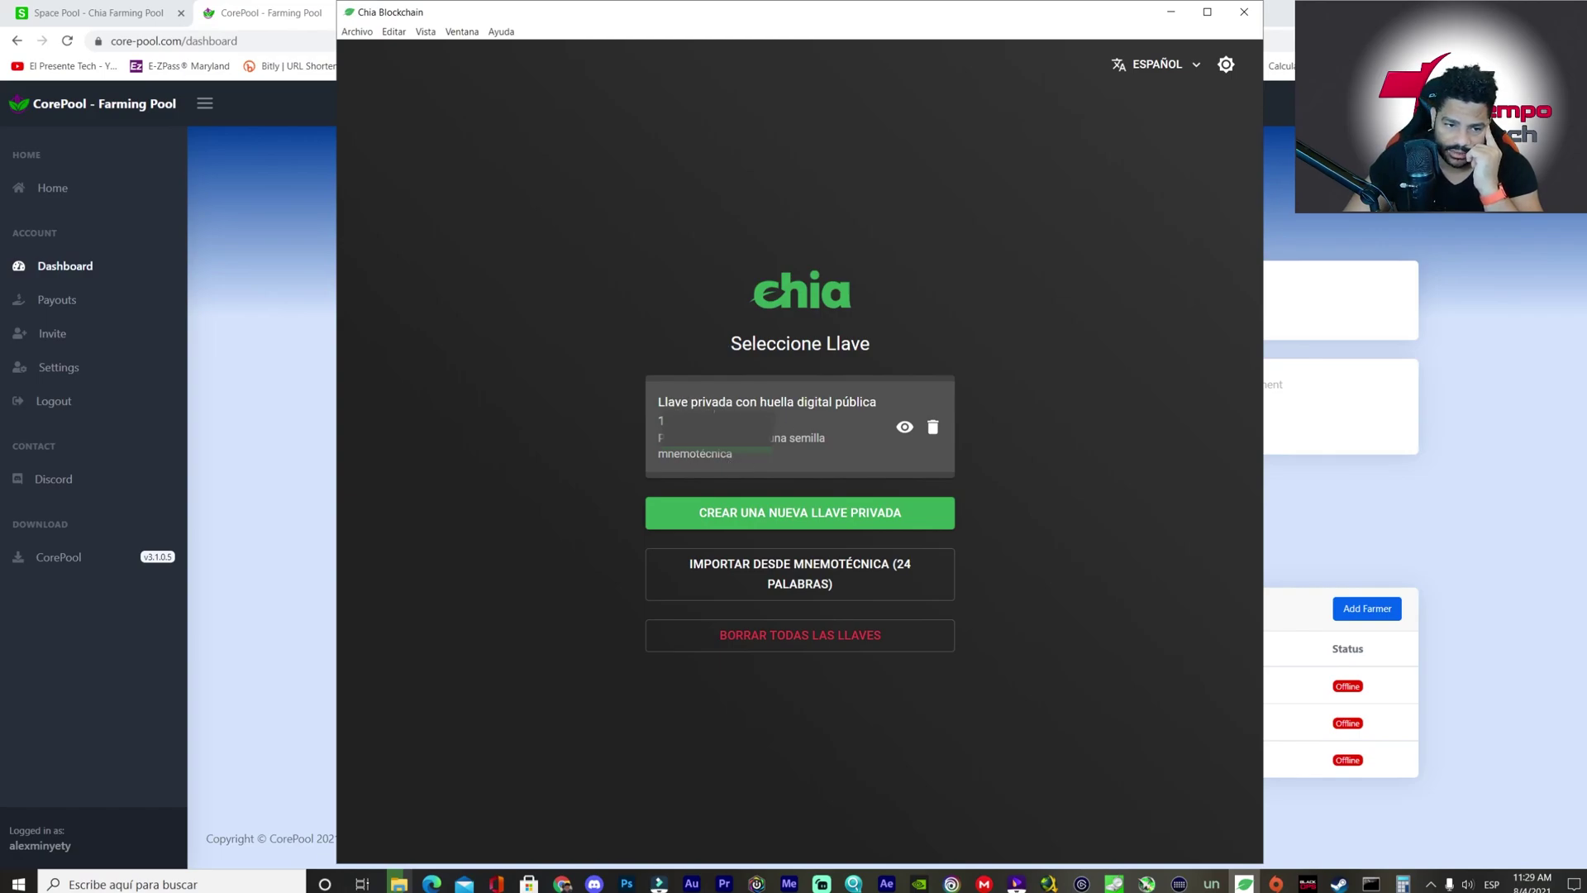
left_click(727, 446)
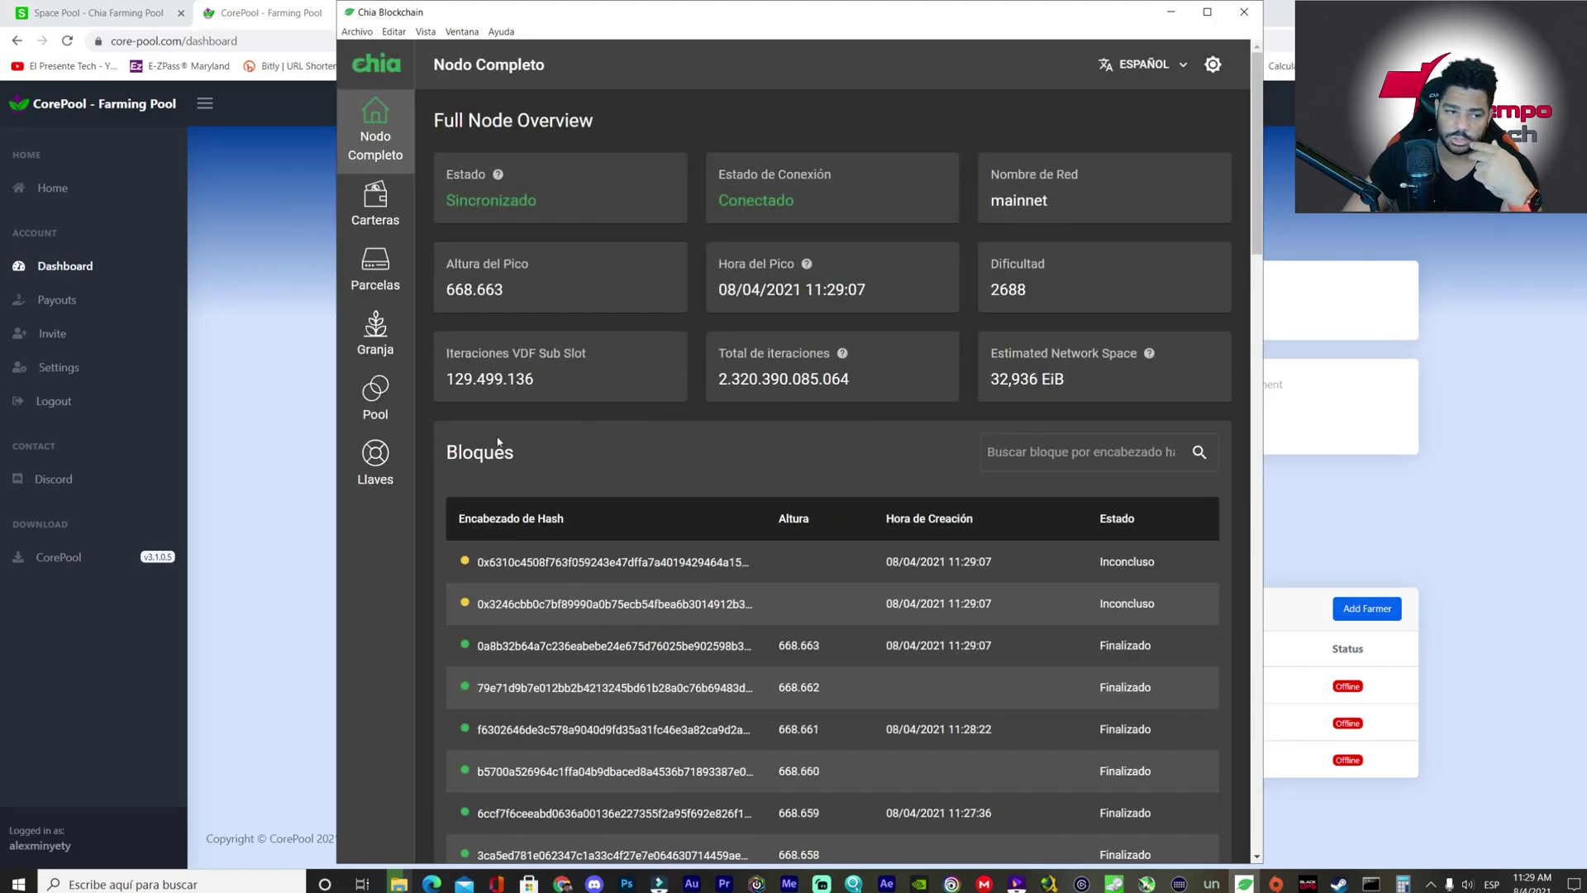
- Examine the plot NFTs in the Pool overview of Chia Blockchain in a maximized window
left_click(389, 406)
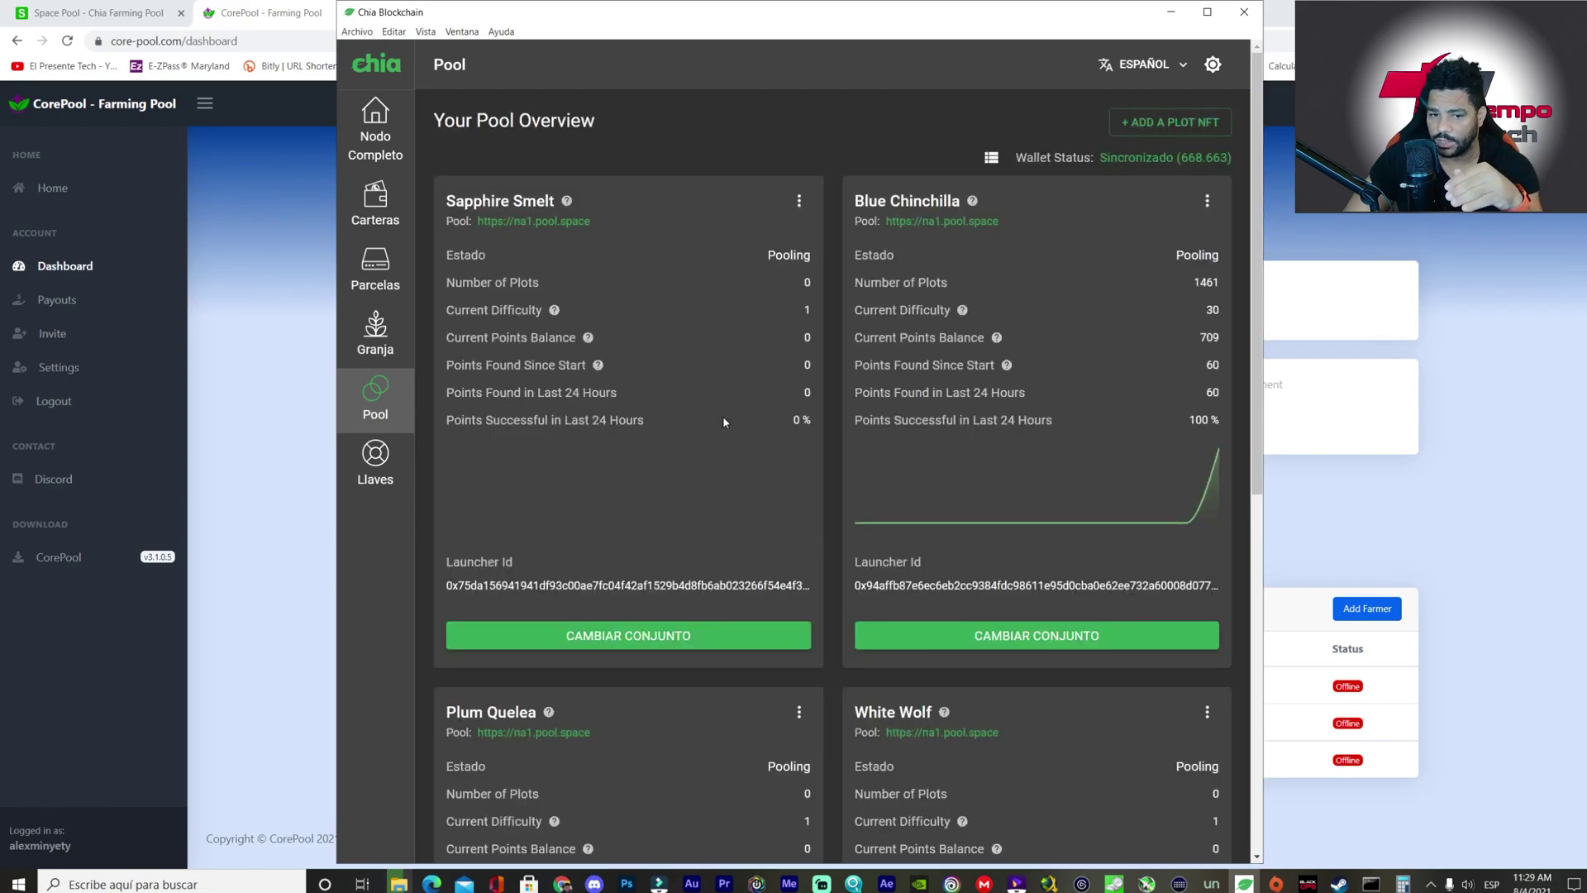
left_click(1207, 12)
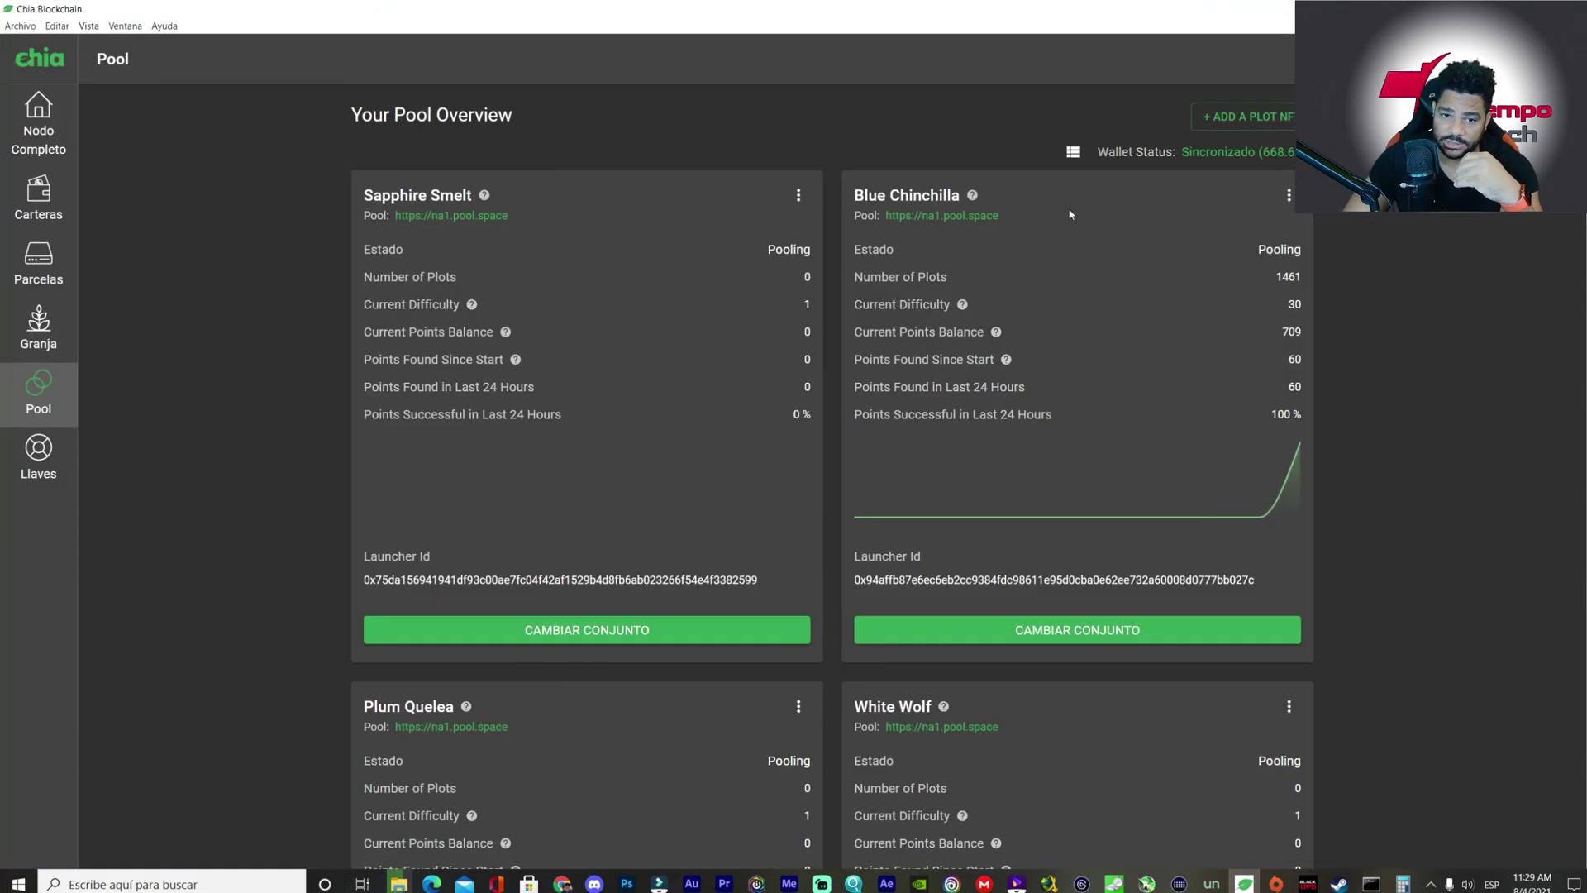
scroll(671, 345, "down", 6)
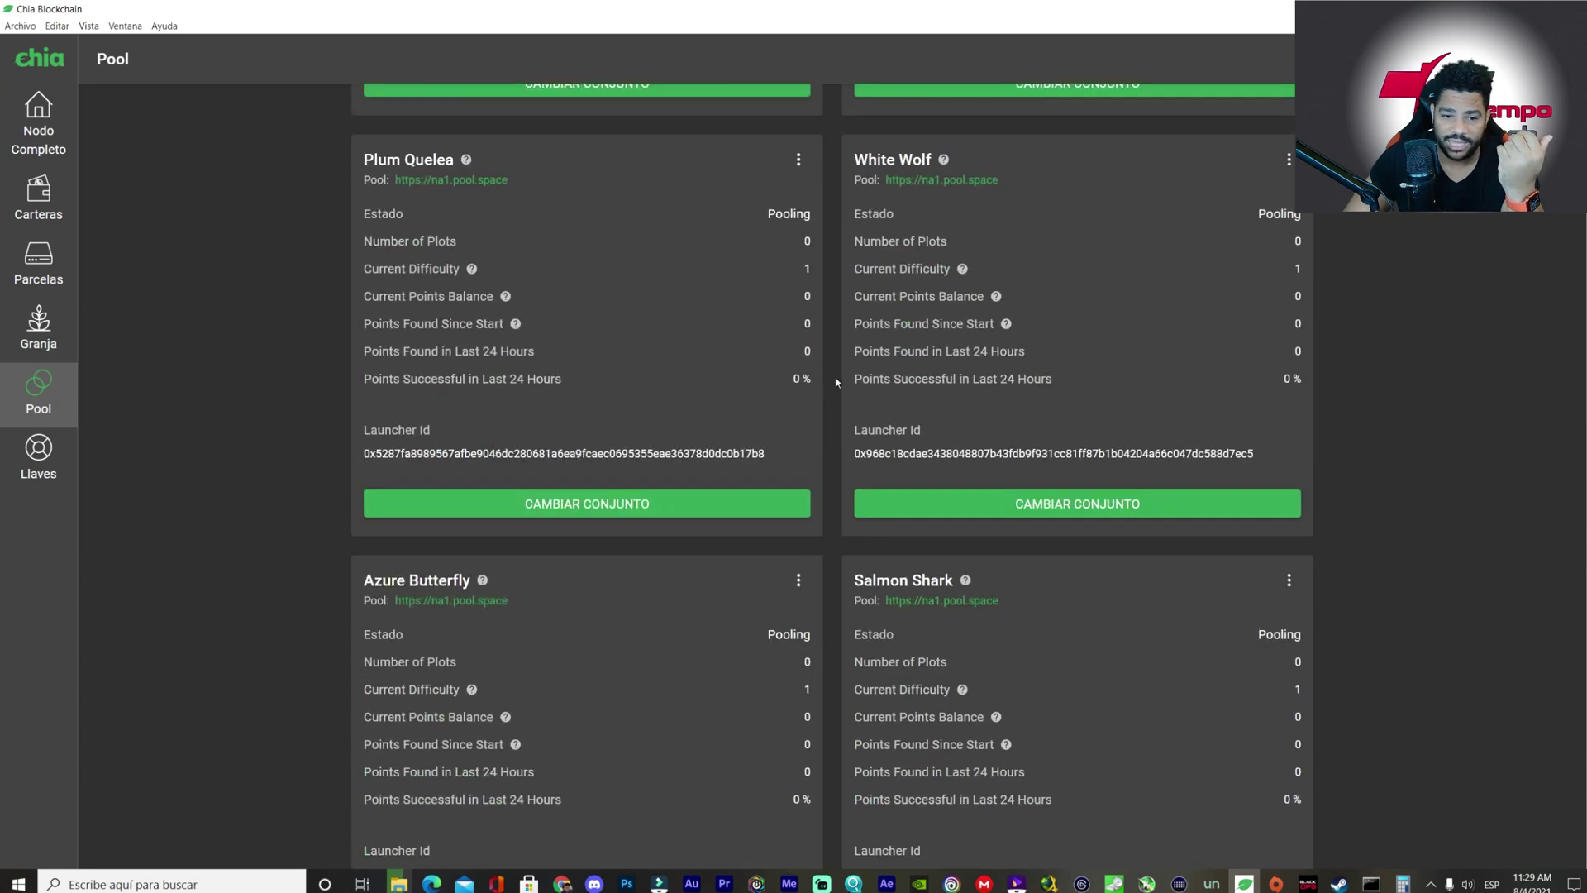
scroll(1008, 529, "up", 9)
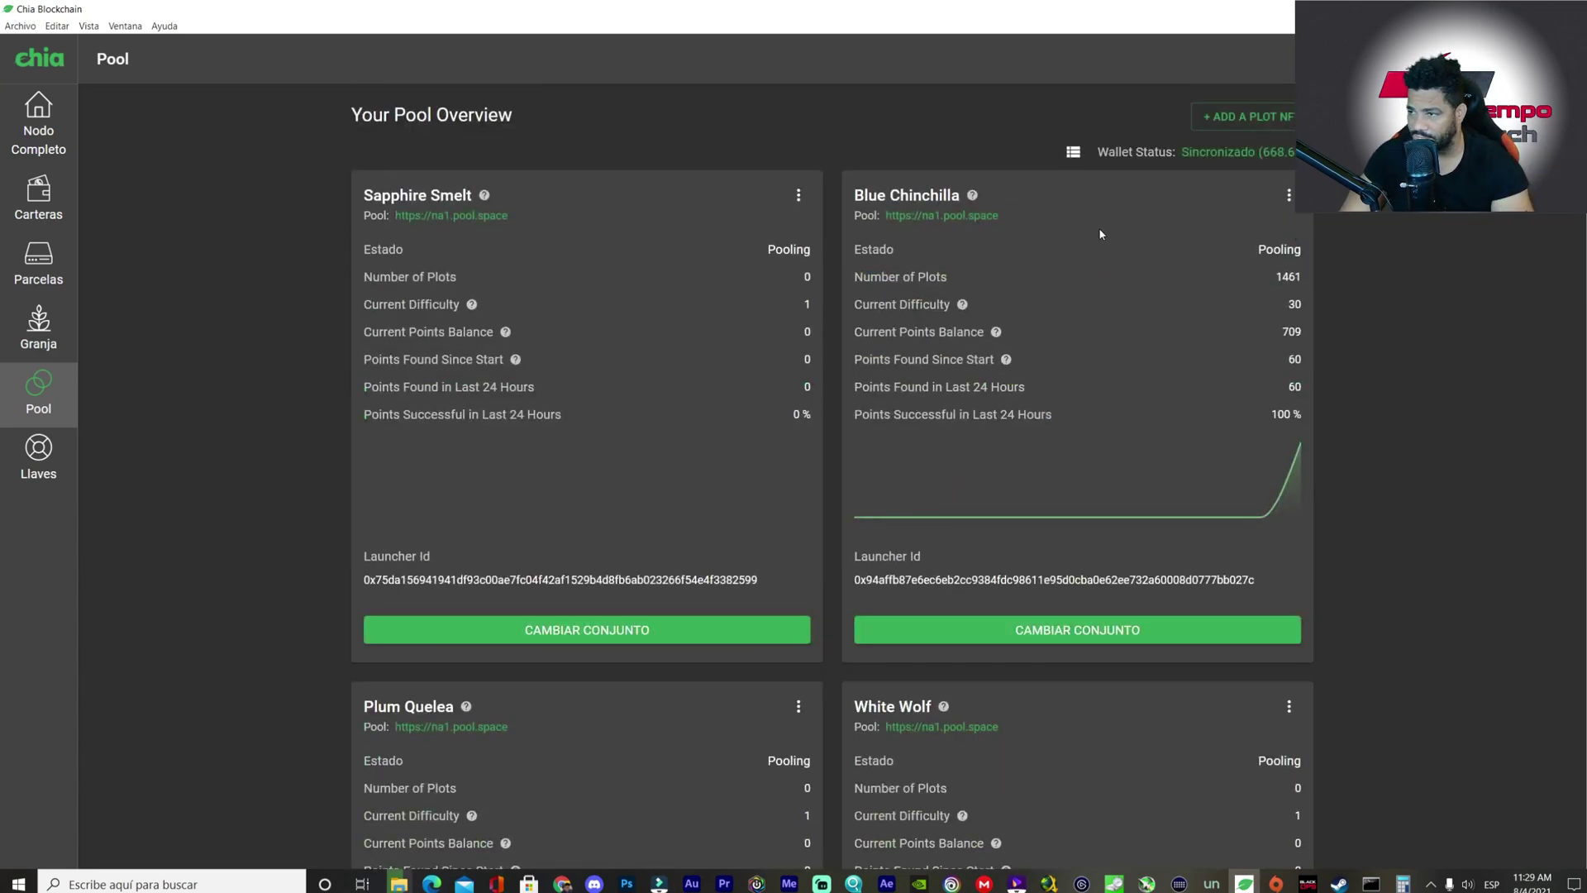
scroll(809, 518, "down", 8)
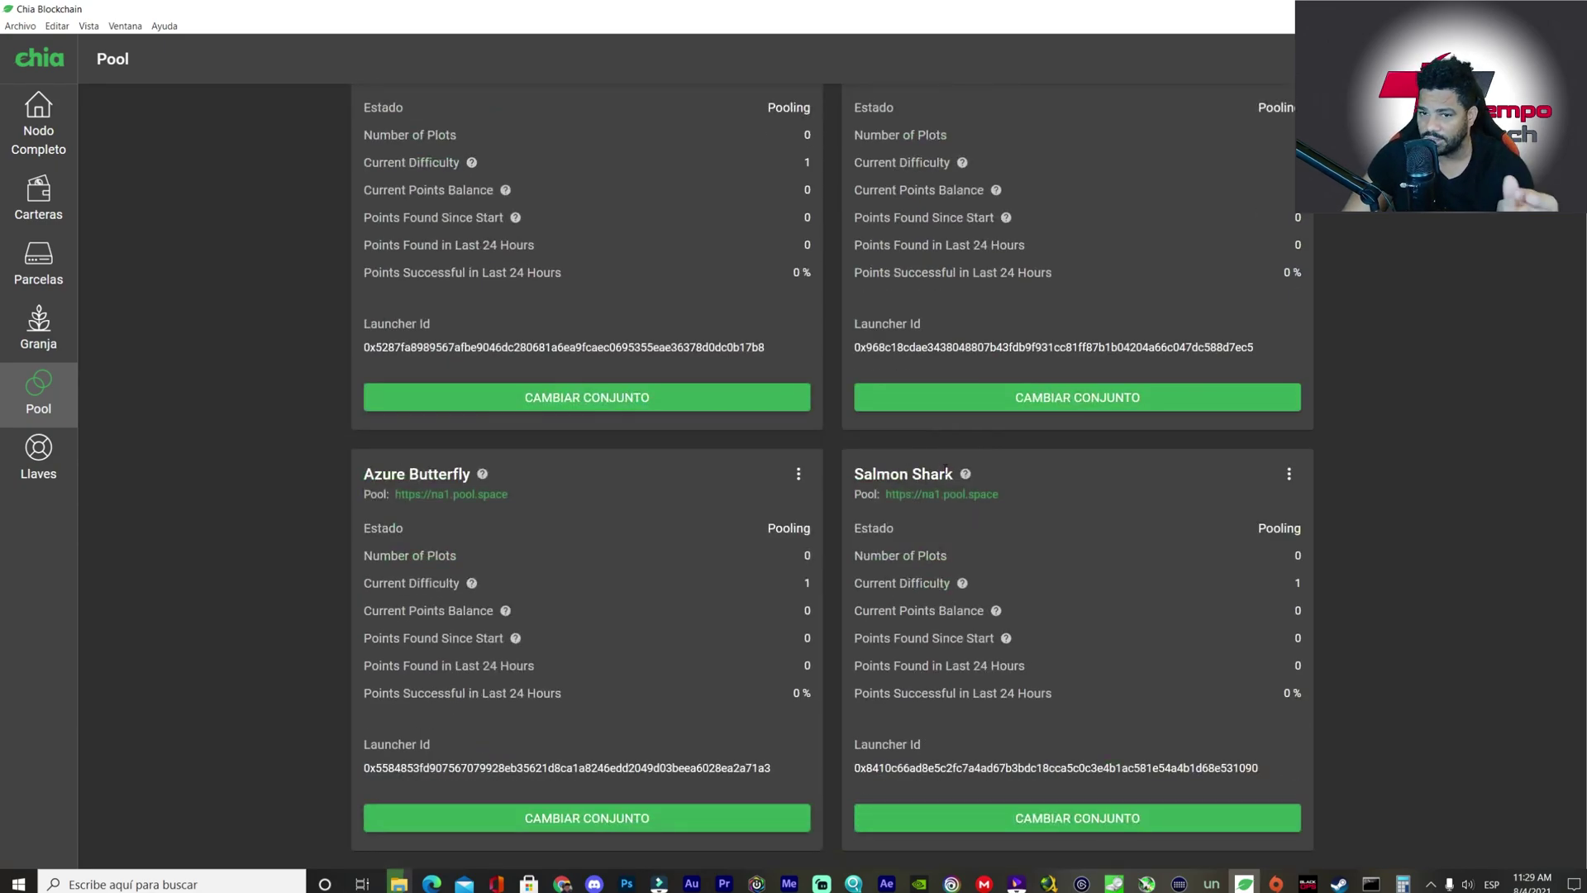
- Compare the status, number of plots and points of the plot NFTs in the pool overview
scroll(998, 511, "up", 8)
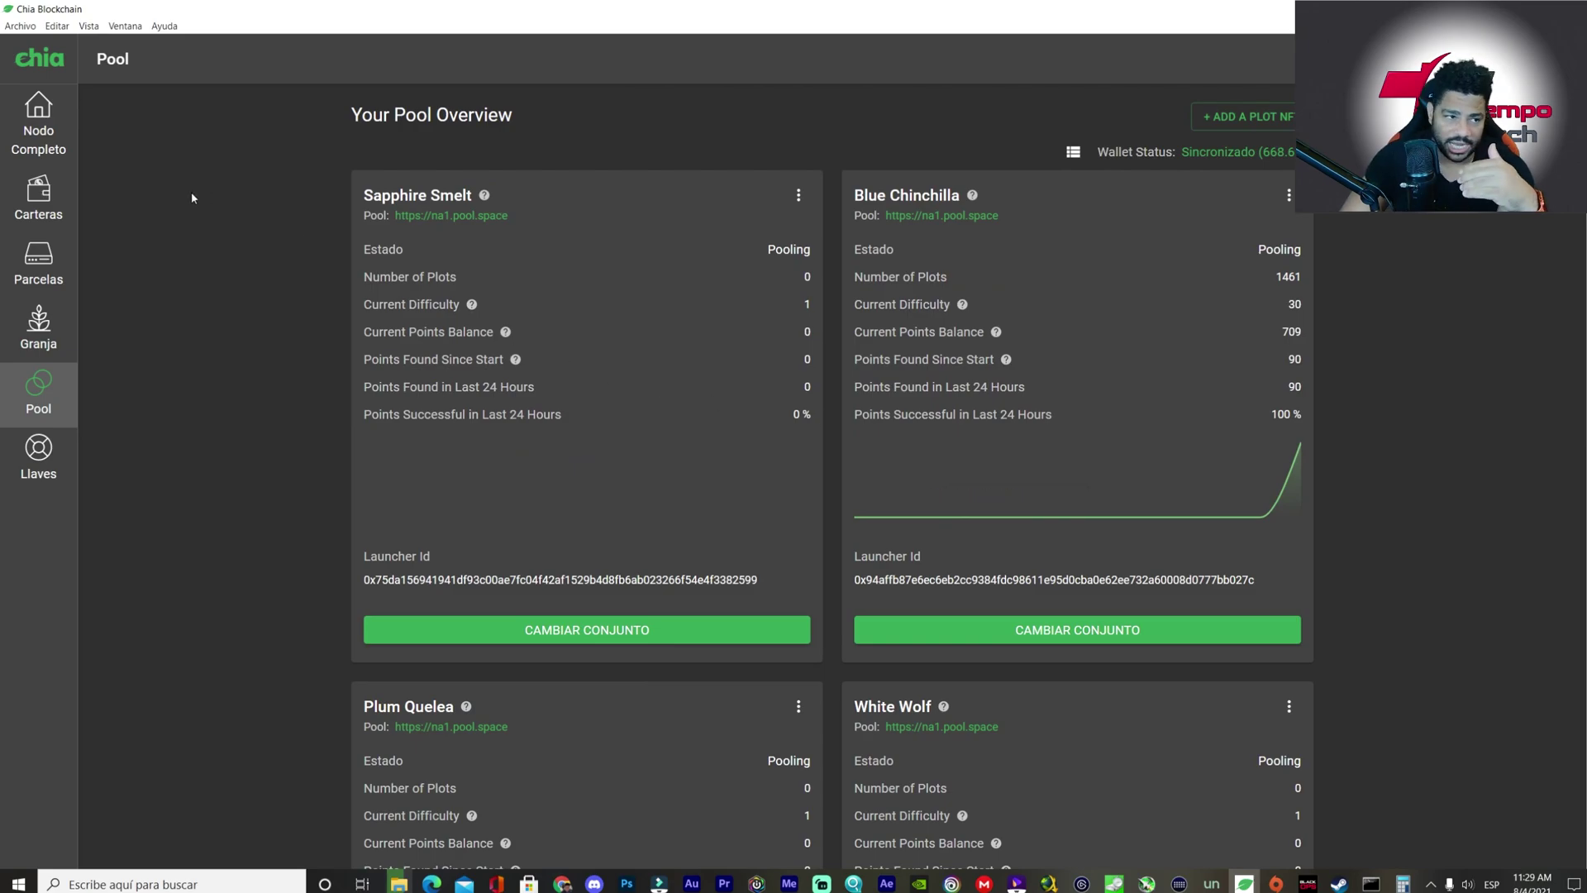
scroll(674, 287, "down", 3)
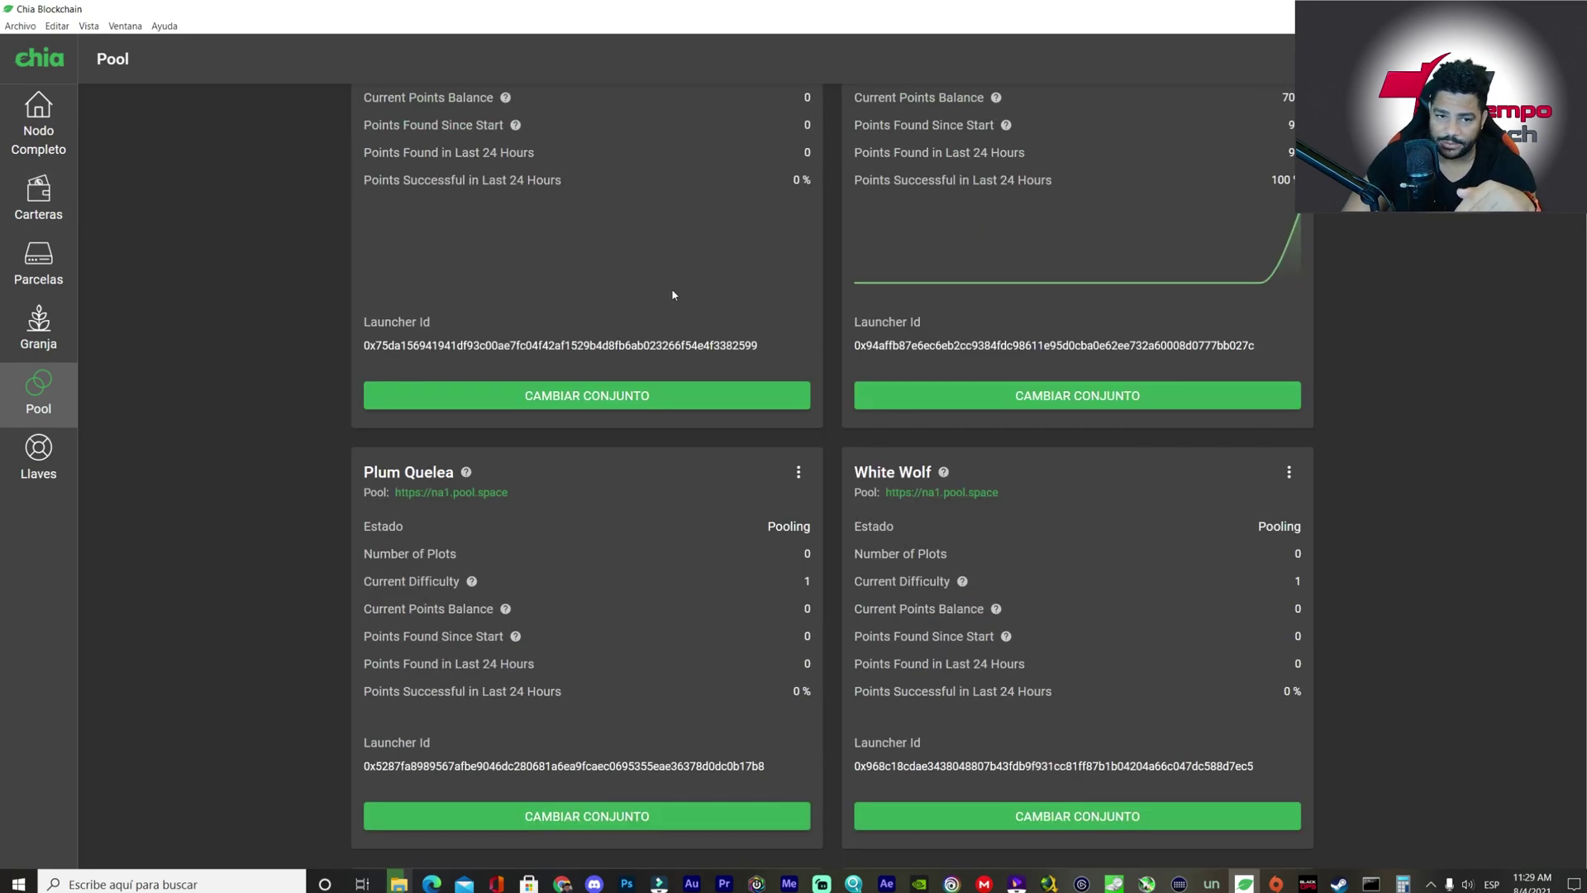
scroll(869, 316, "up", 3)
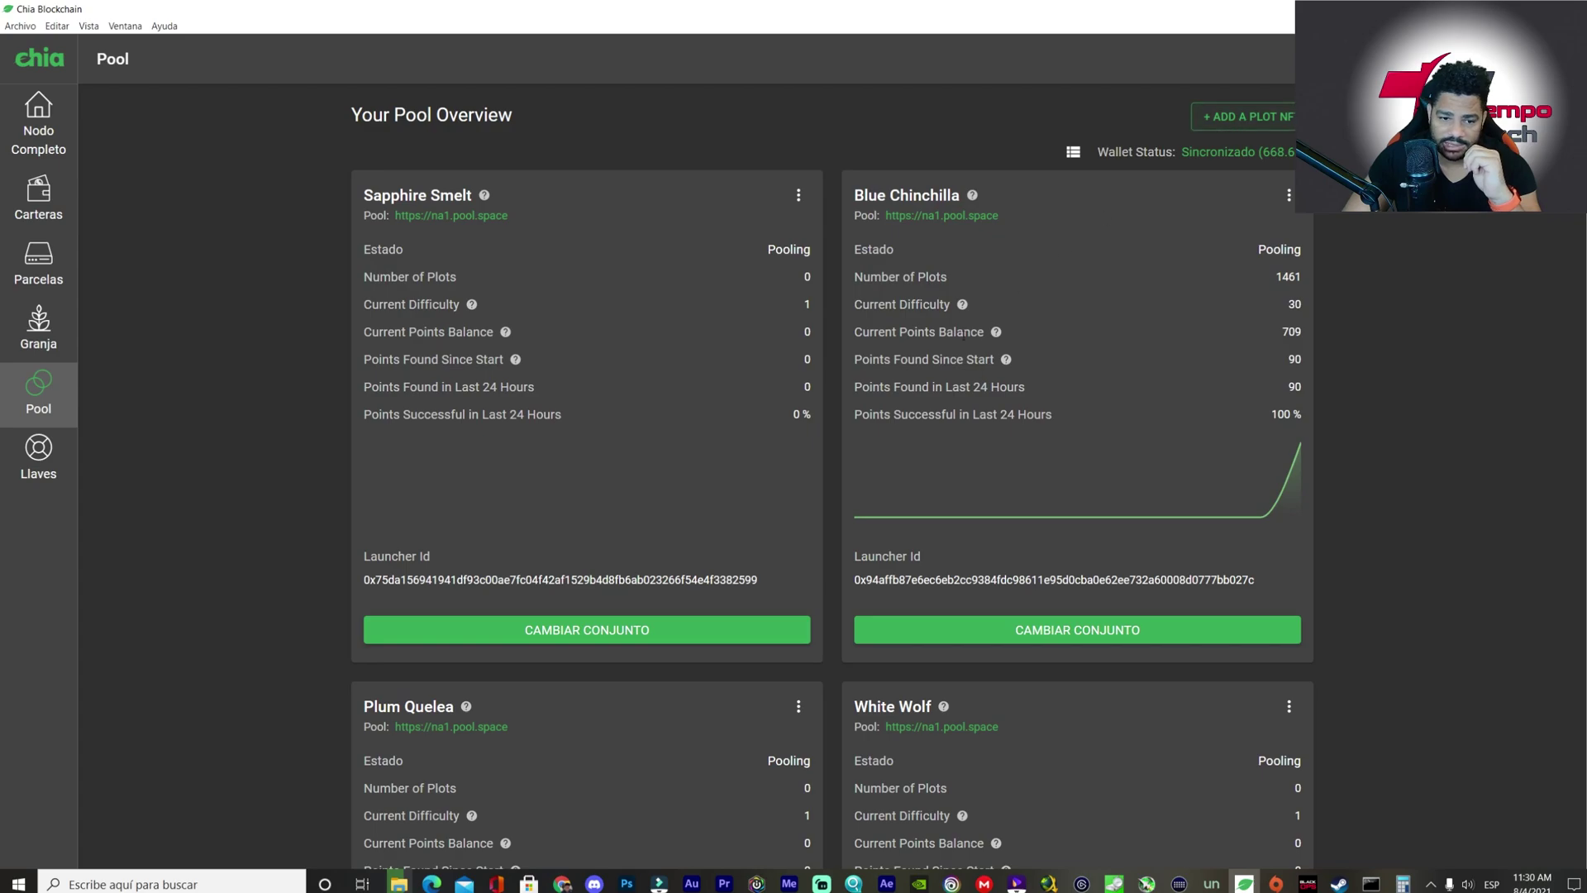
scroll(936, 418, "down", 10)
scroll(936, 418, "up", 10)
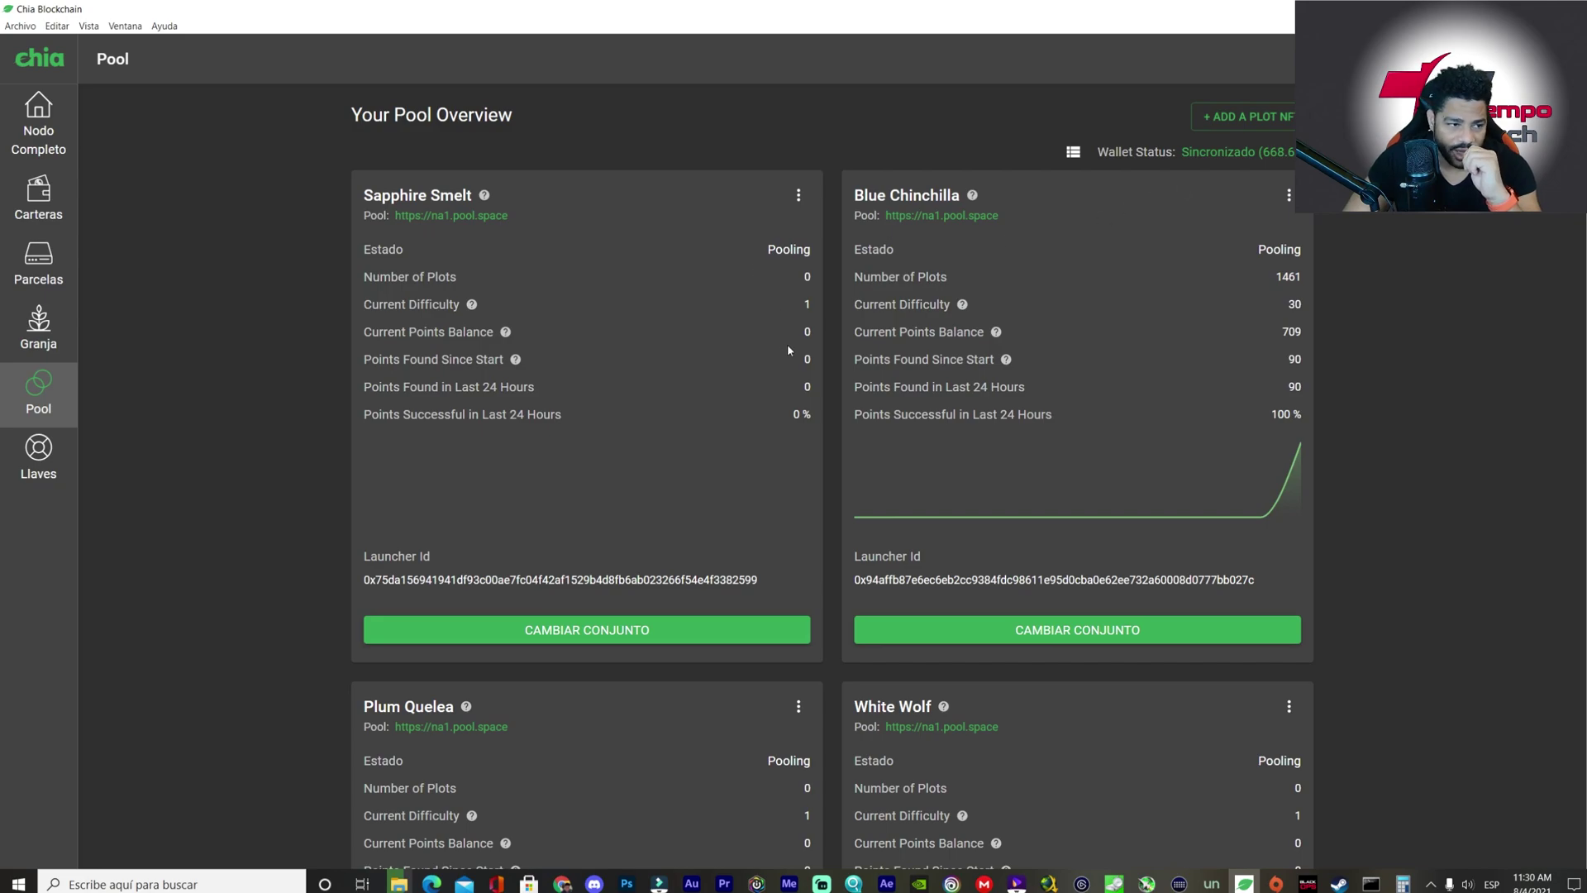
scroll(787, 344, "down", 9)
scroll(882, 522, "up", 10)
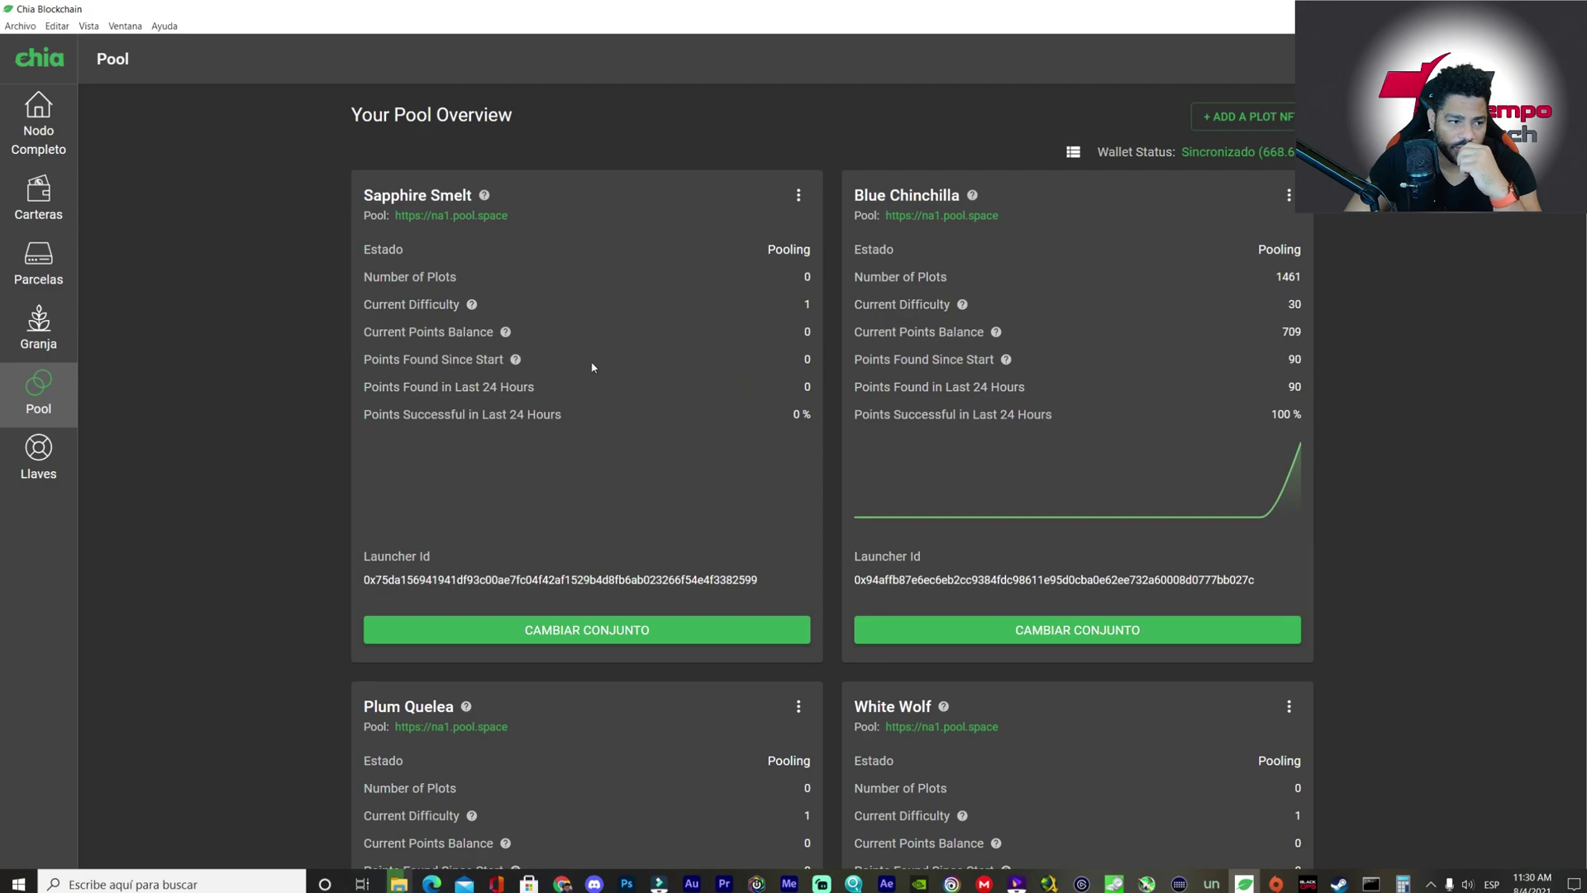
left_click(1289, 197)
left_click(1222, 185)
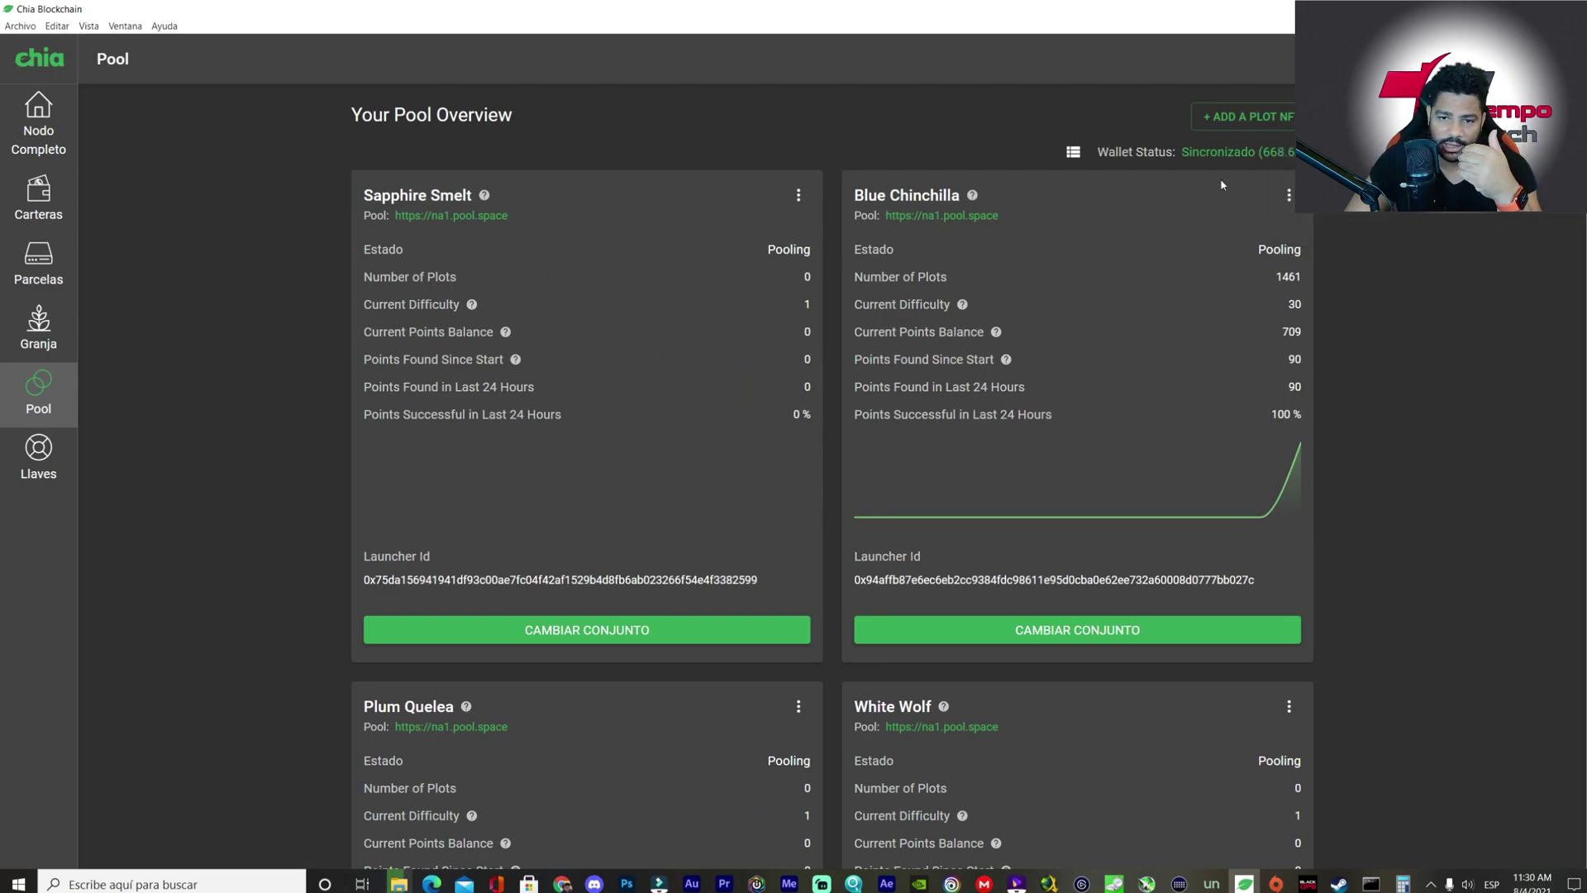
- Inspect the form for adding a plot NFT, including its option to connect to a pool, and return to the pool overview
left_click(1273, 117)
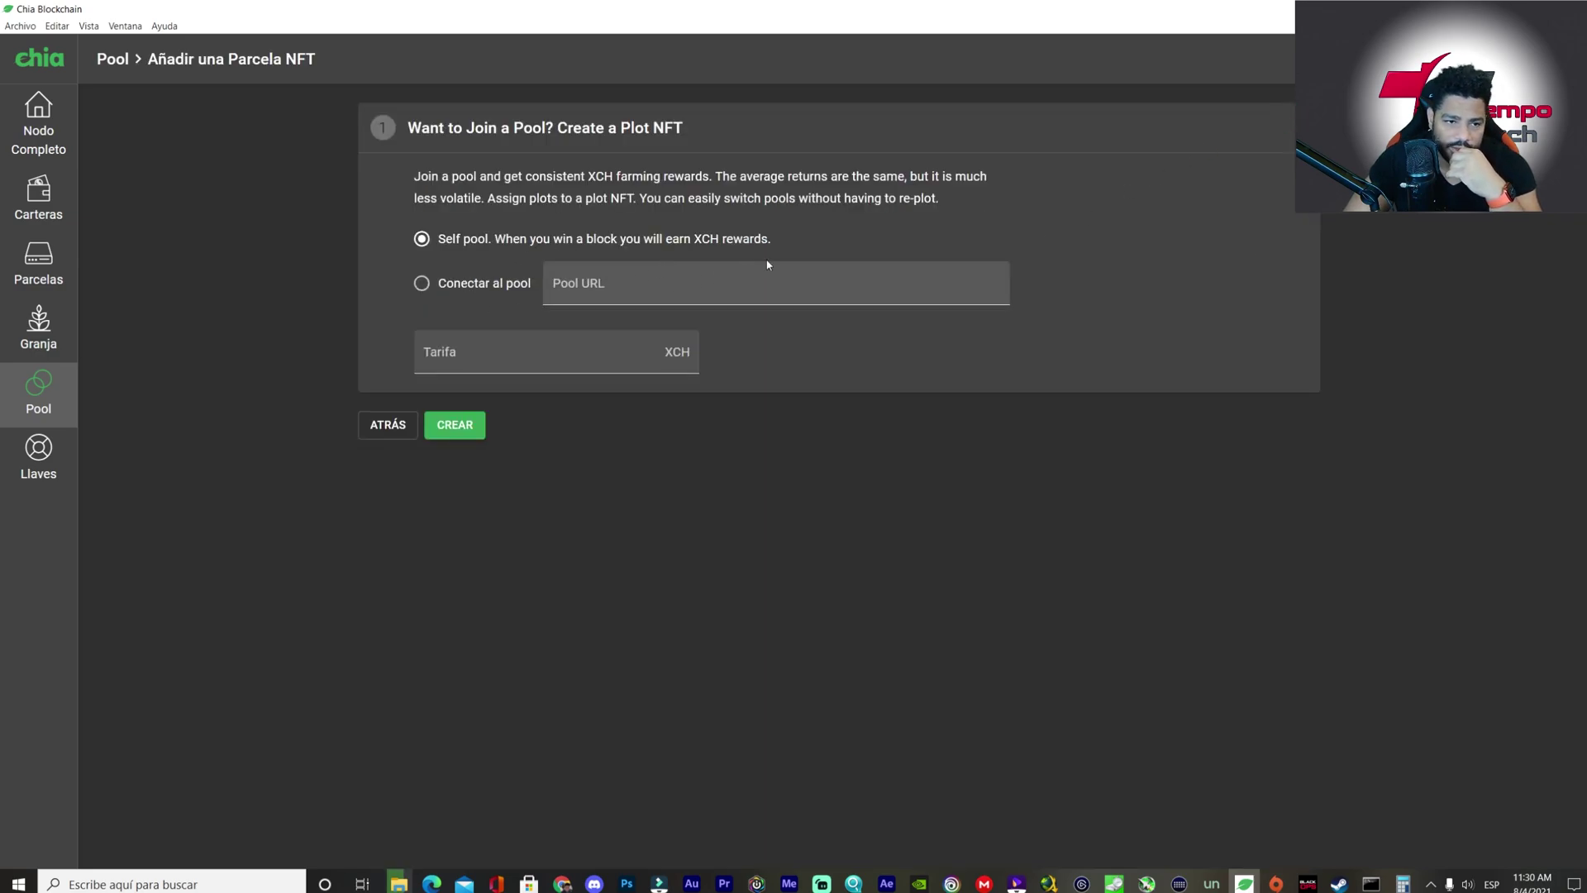
left_click(58, 402)
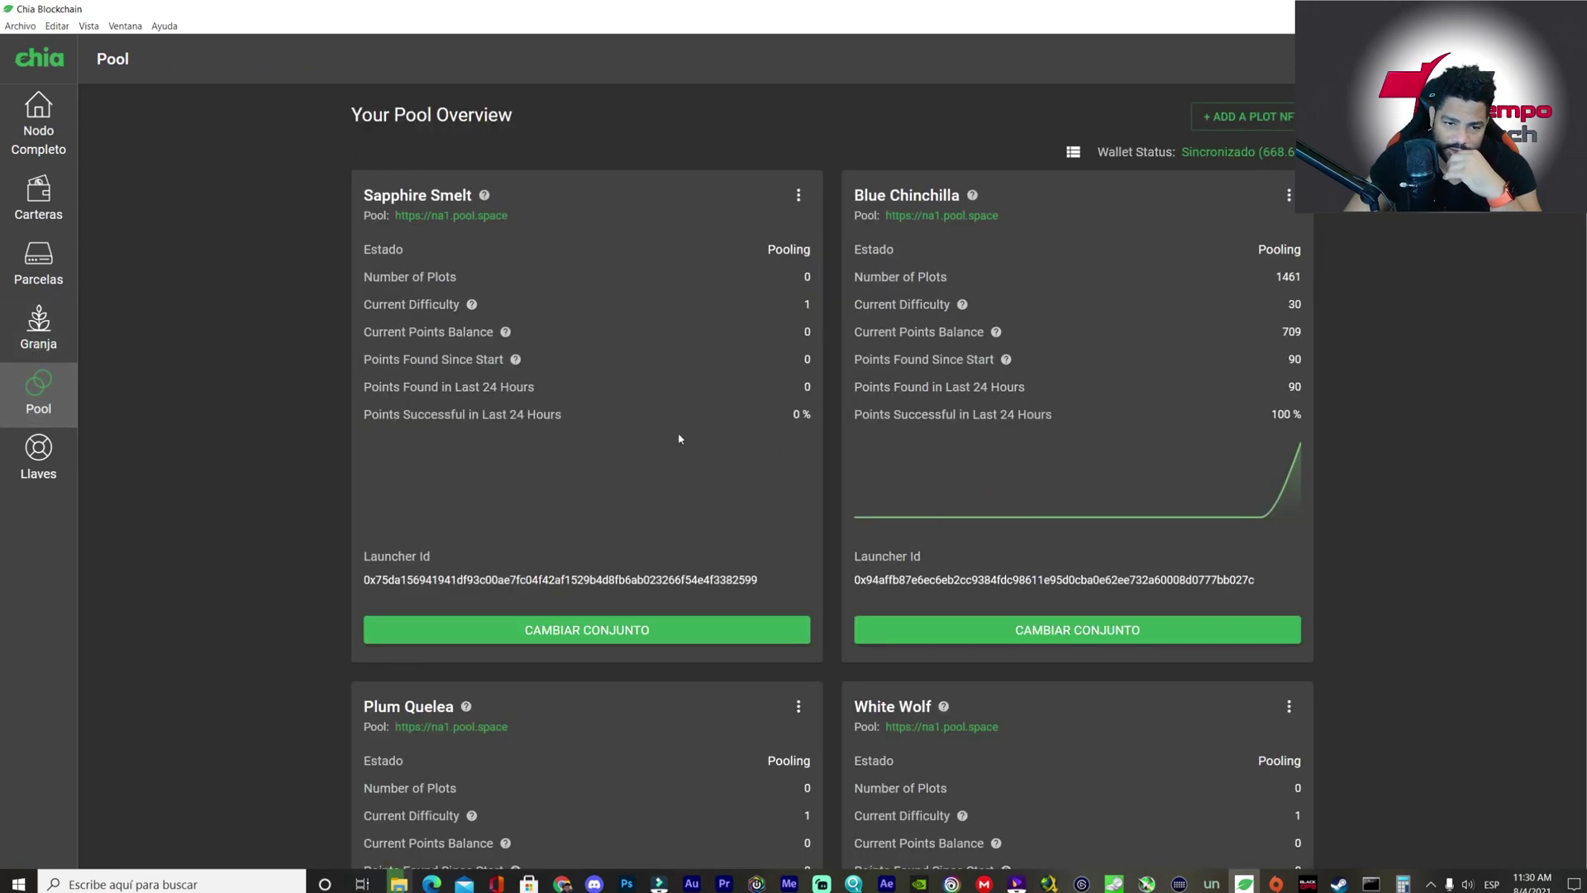
scroll(679, 439, "down", 5)
scroll(1033, 395, "up", 5)
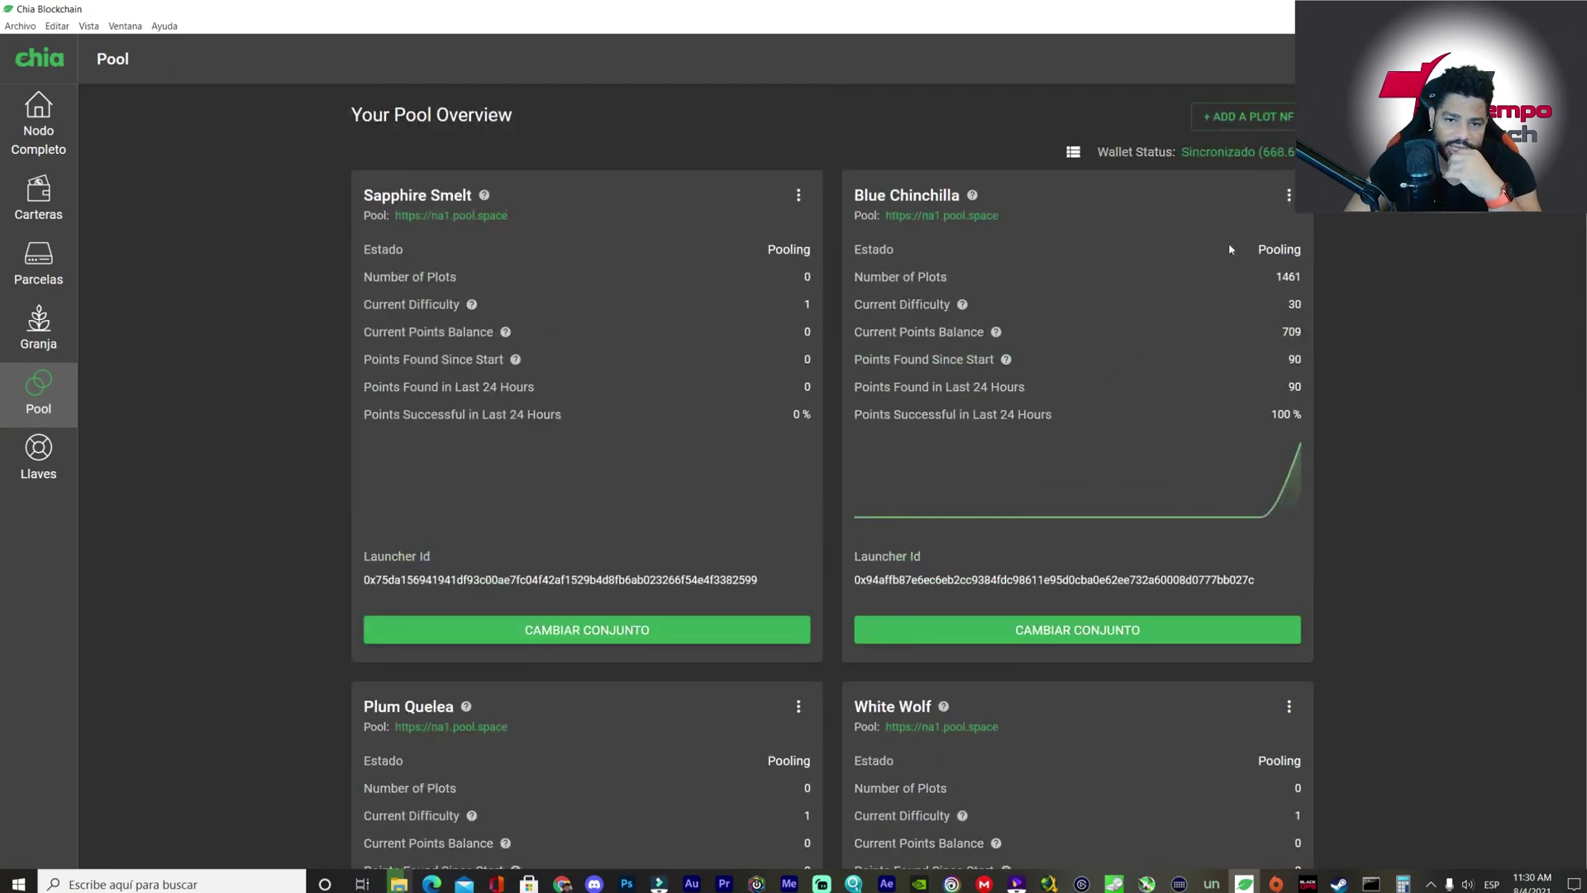
left_click(1244, 117)
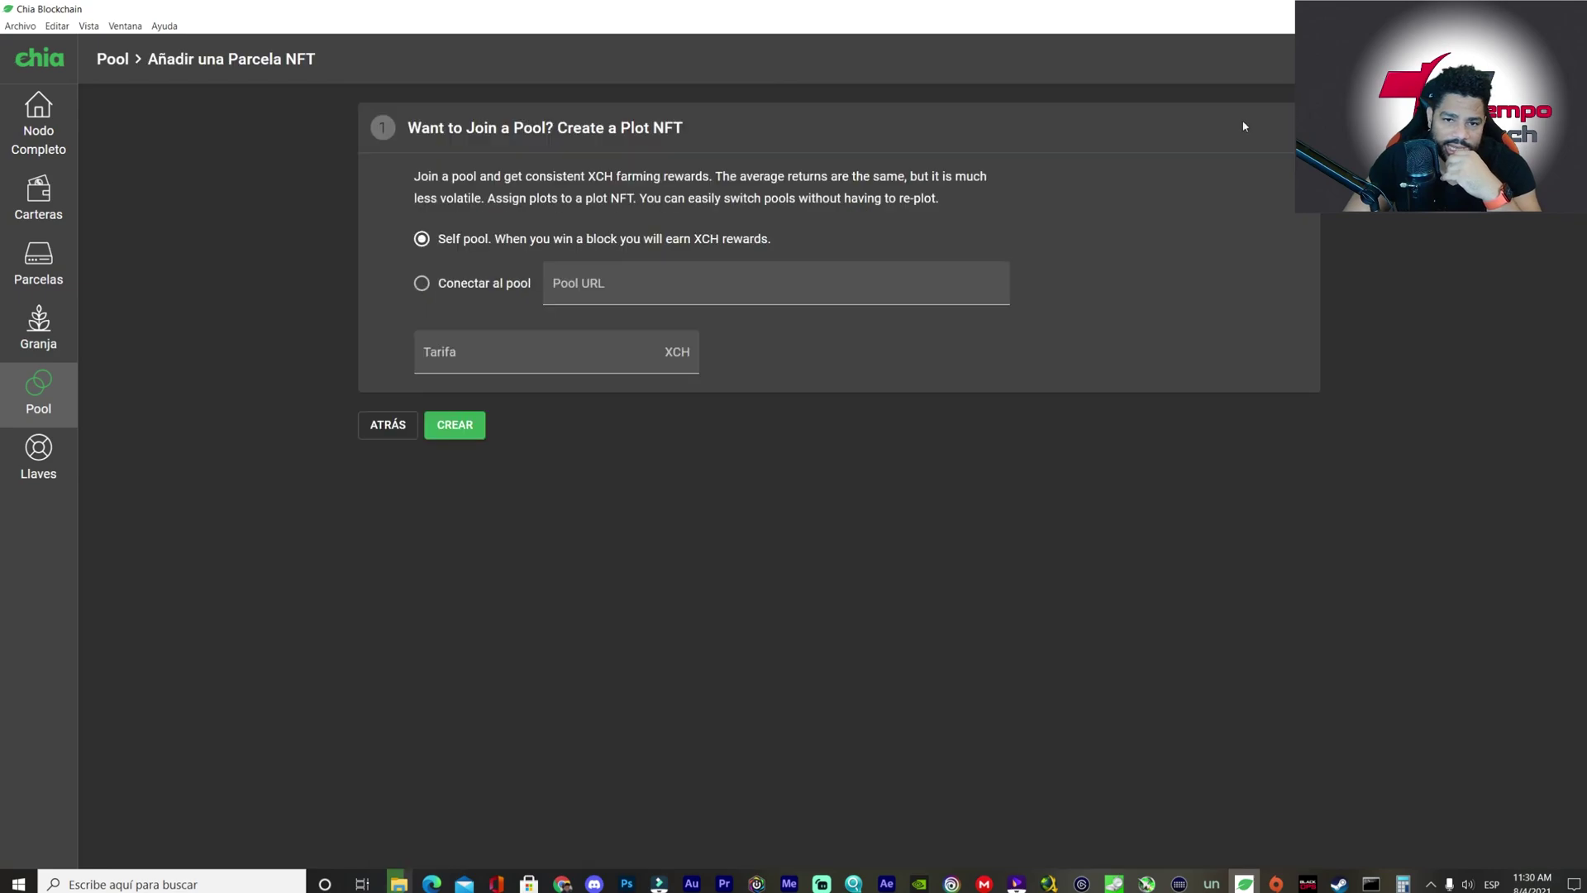
left_click(658, 286)
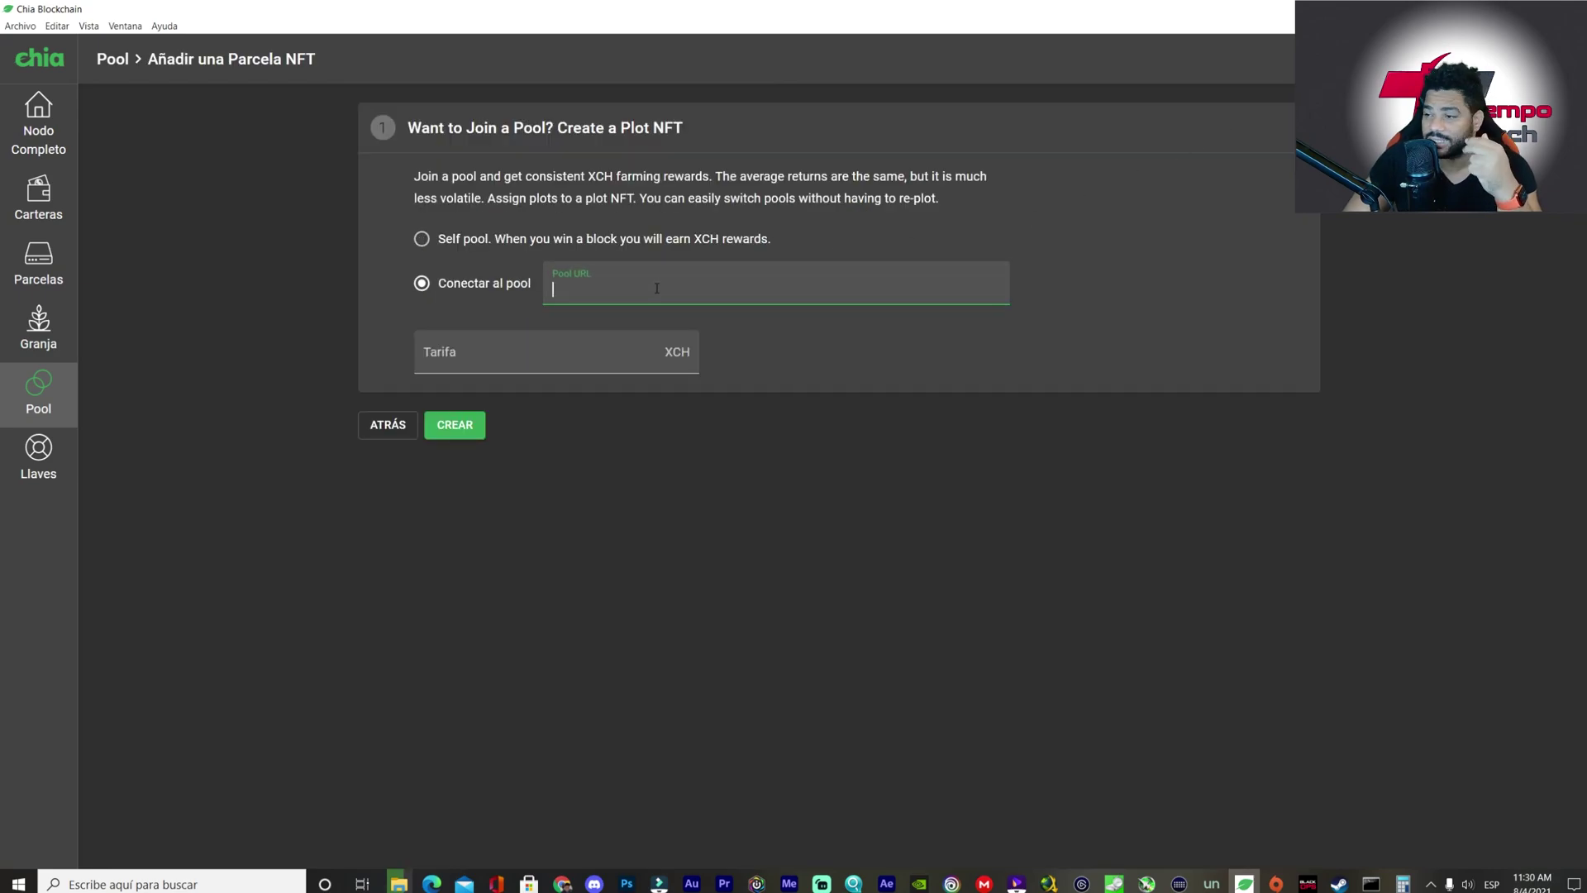
left_click(46, 385)
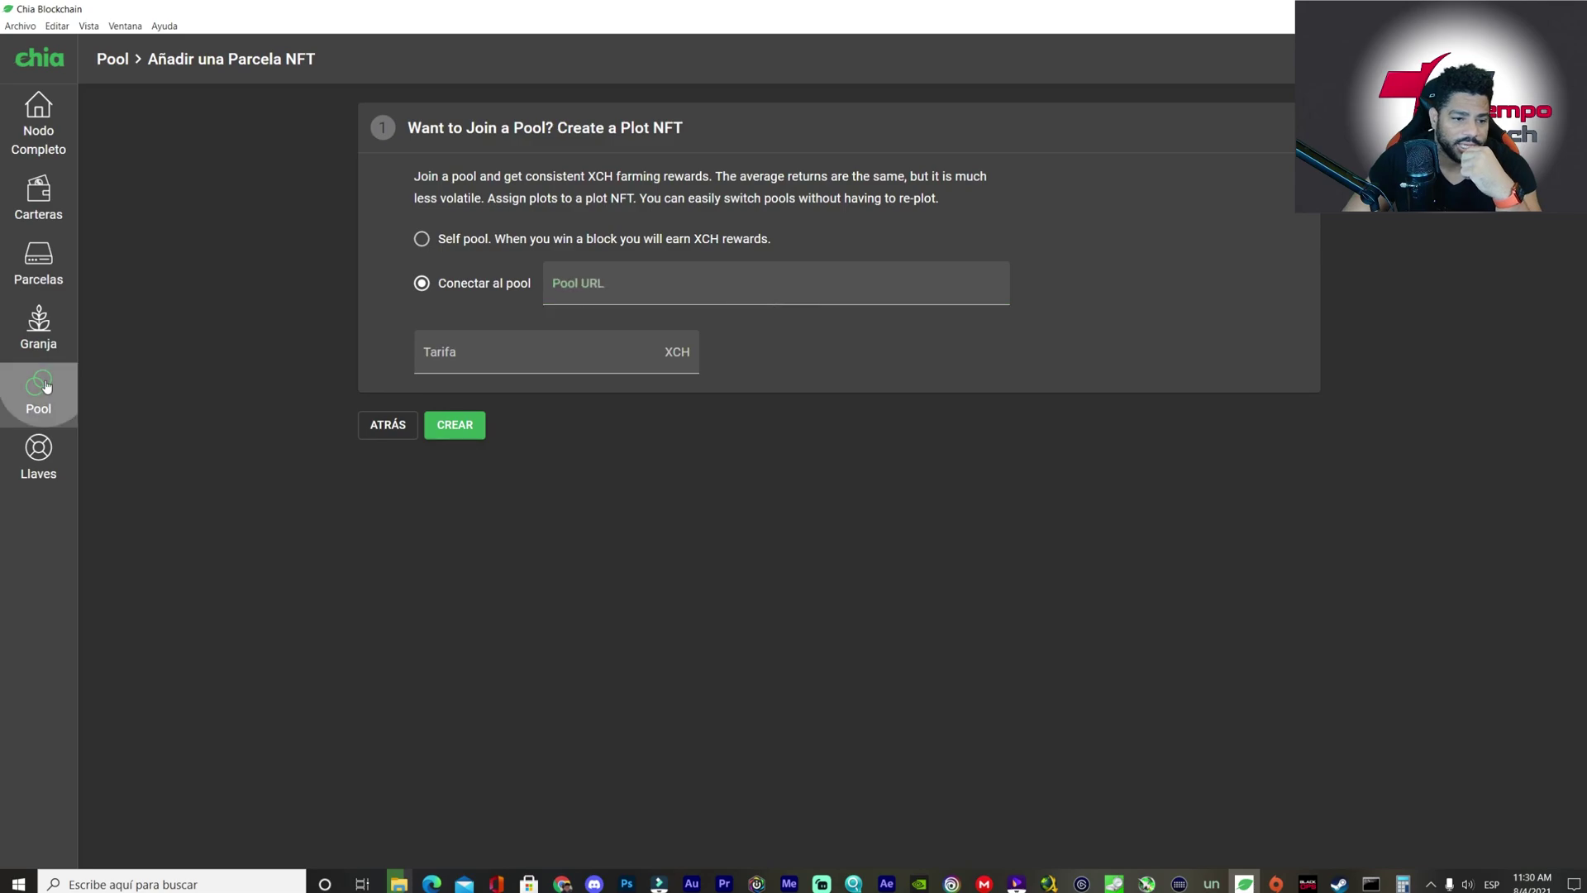
- Look through the plot NFT cards again, from Sapphire Smelt and Blue Chinchilla down to Azure Butterfly and Salmon Shark
scroll(777, 447, "down", 3)
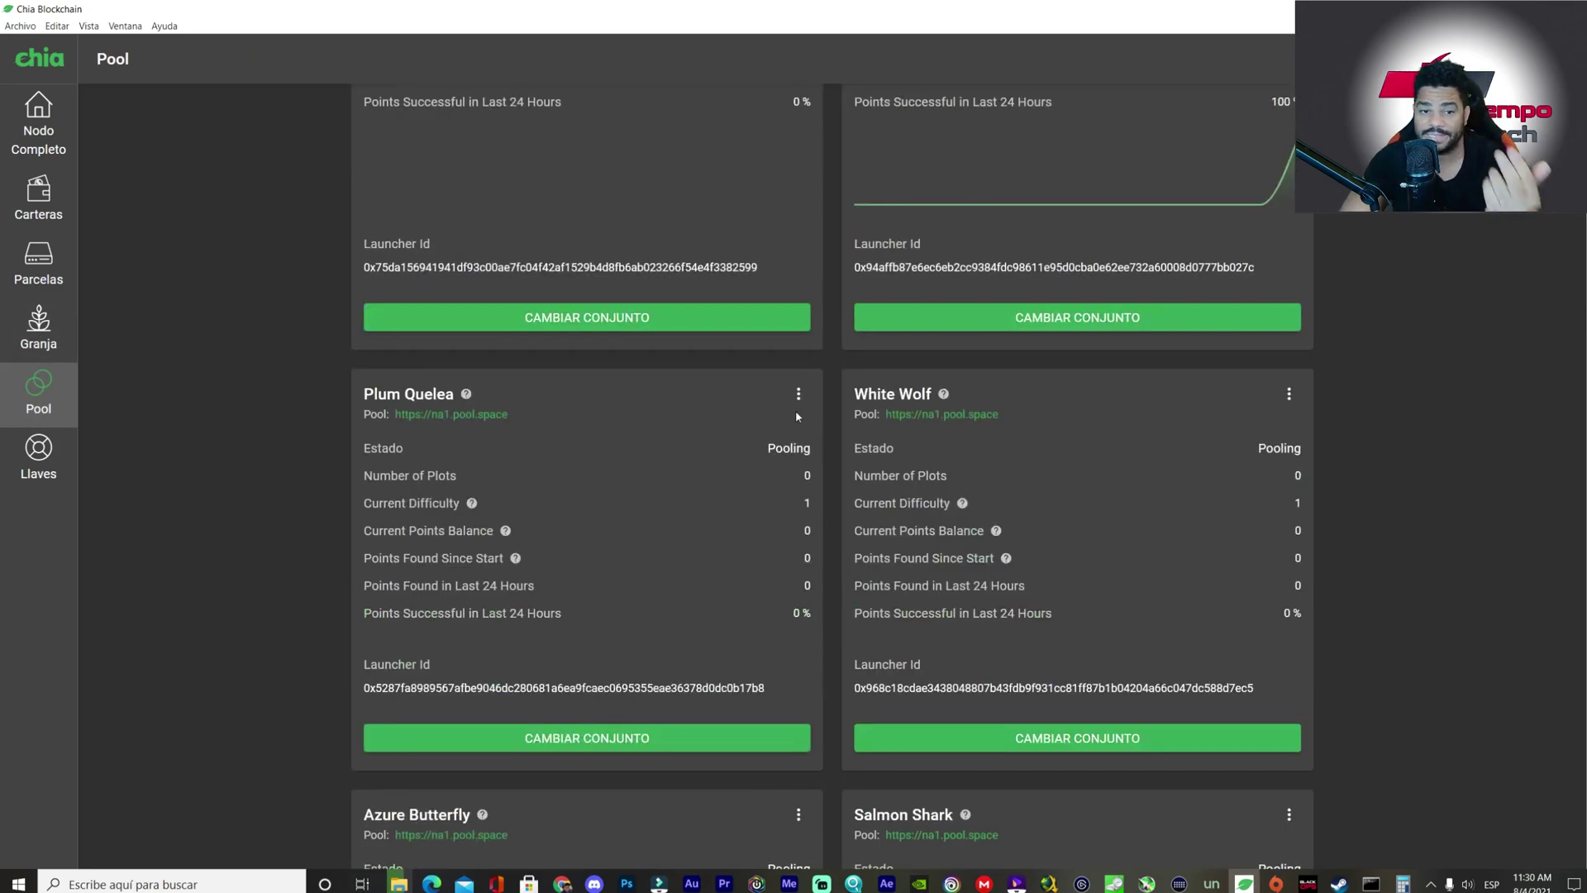
scroll(782, 419, "down", 3)
scroll(877, 468, "up", 6)
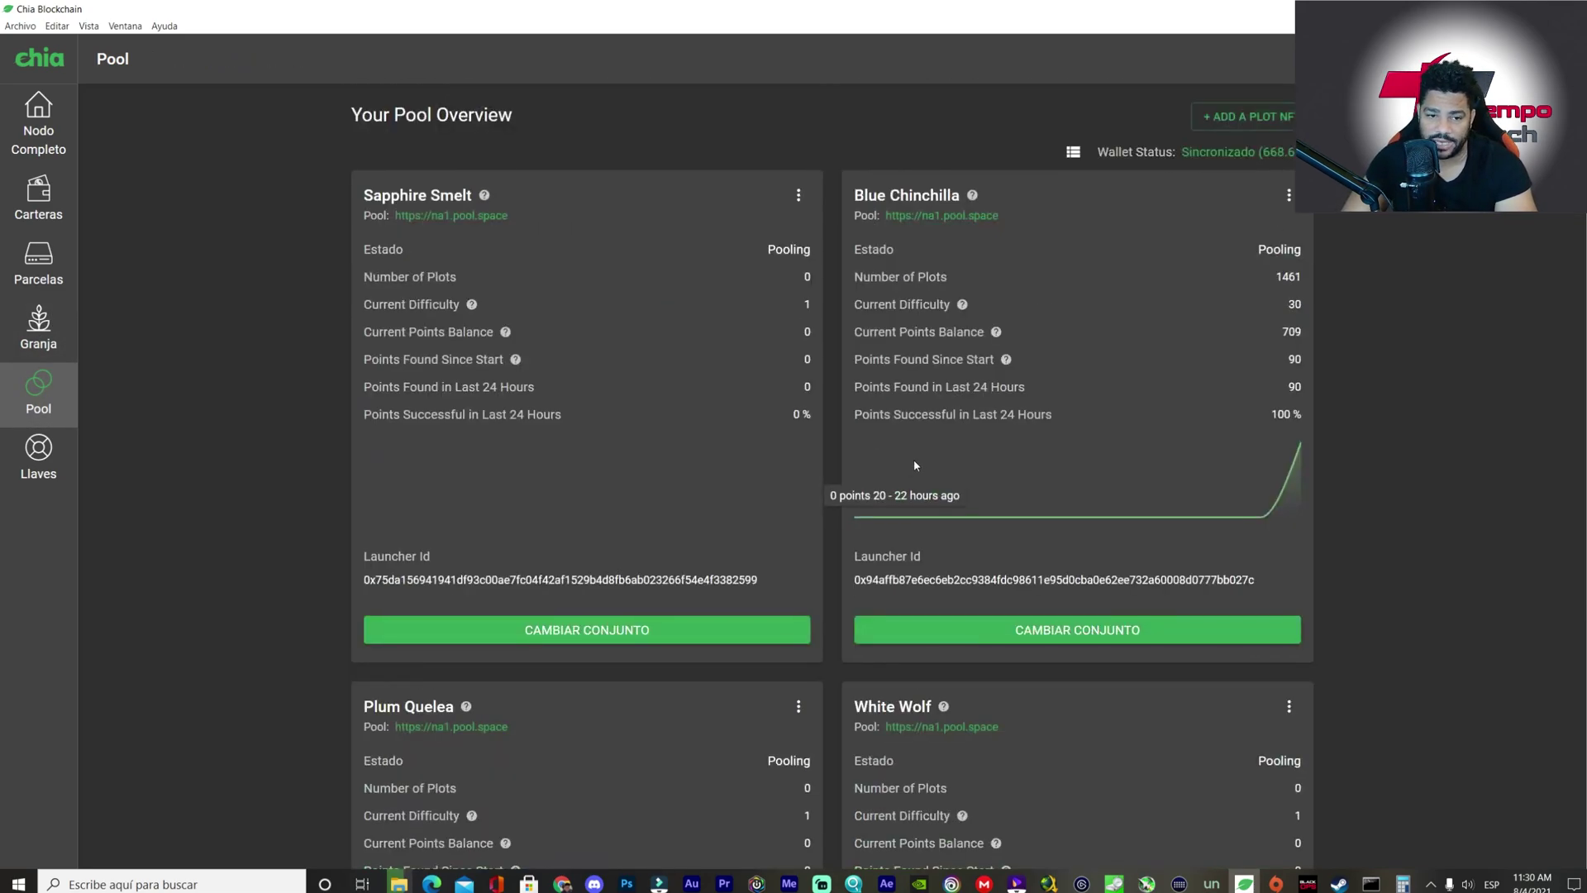
scroll(928, 416, "down", 9)
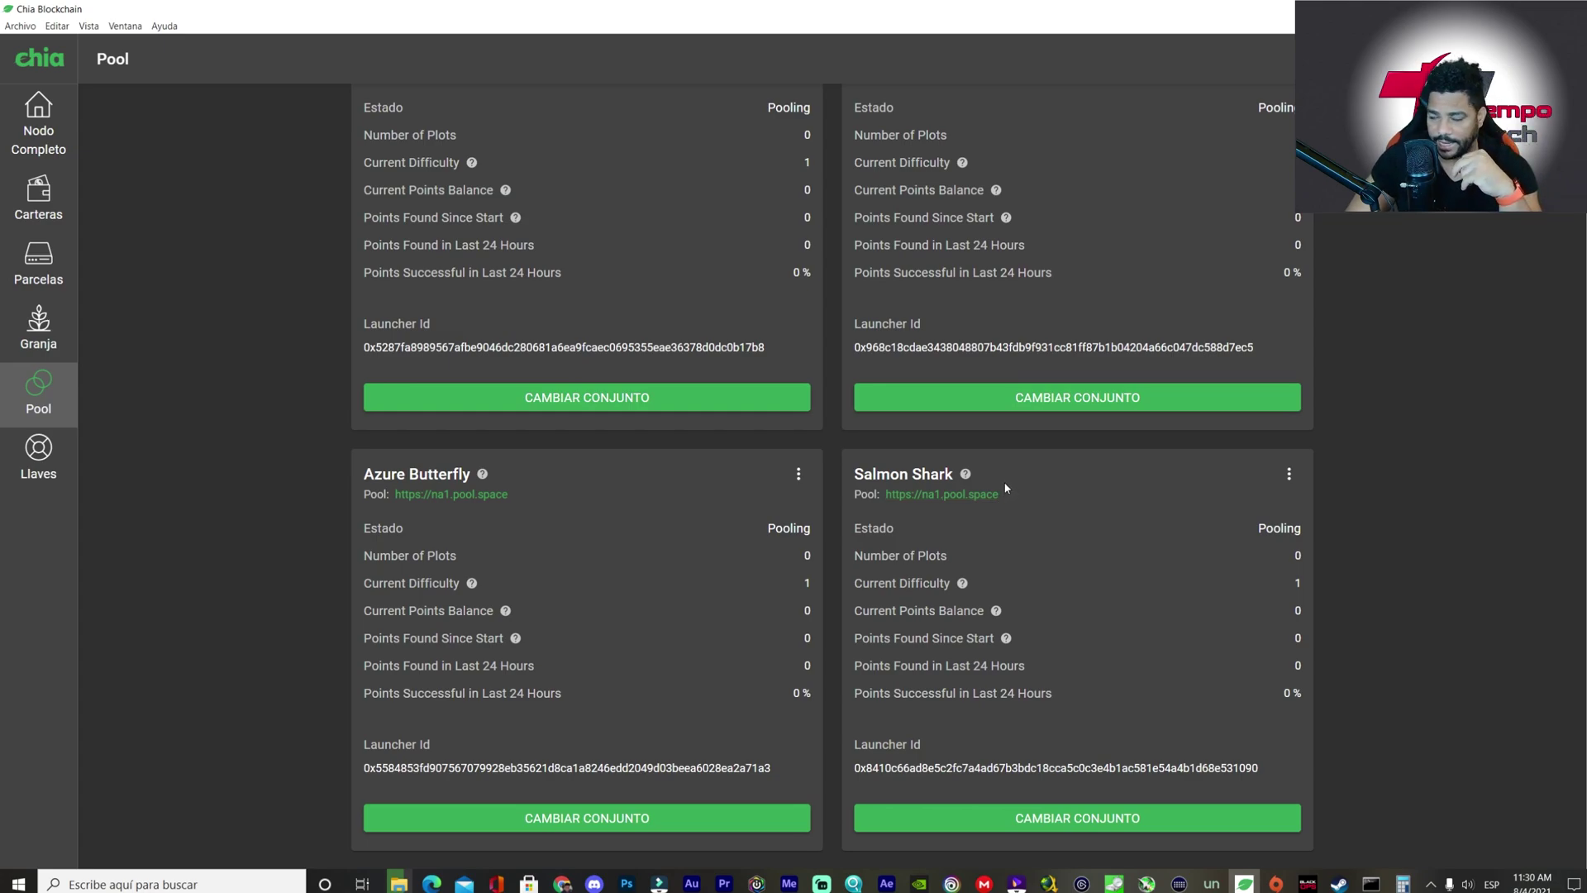
scroll(992, 479, "up", 4)
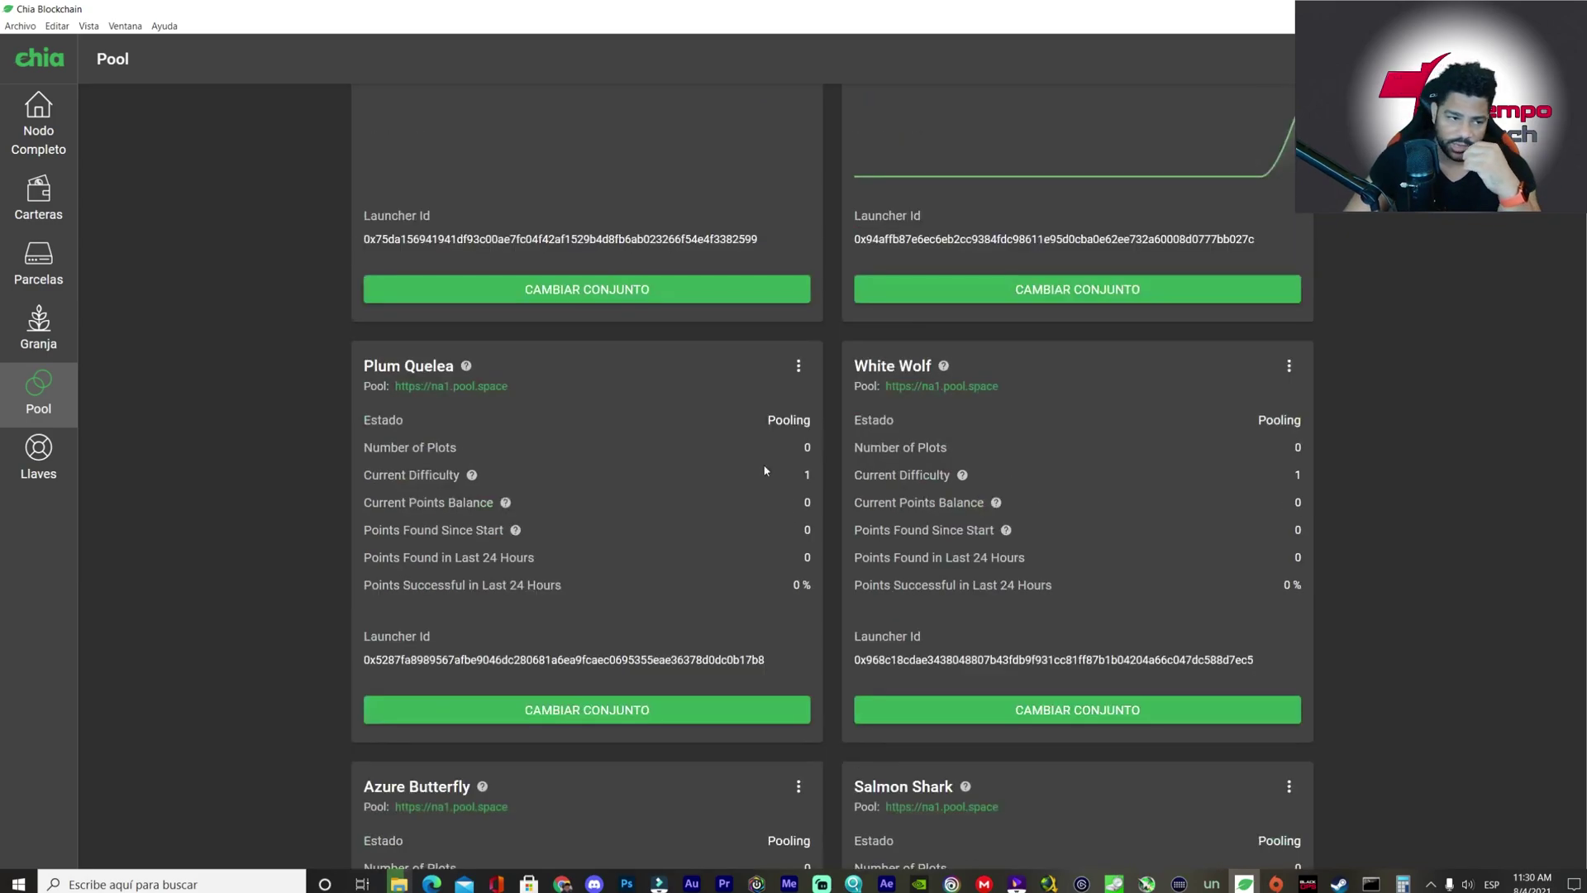
- Check the total number of plots being farmed in the farm overview and highlight that figure
left_click(73, 342)
scroll(947, 363, "up", 4)
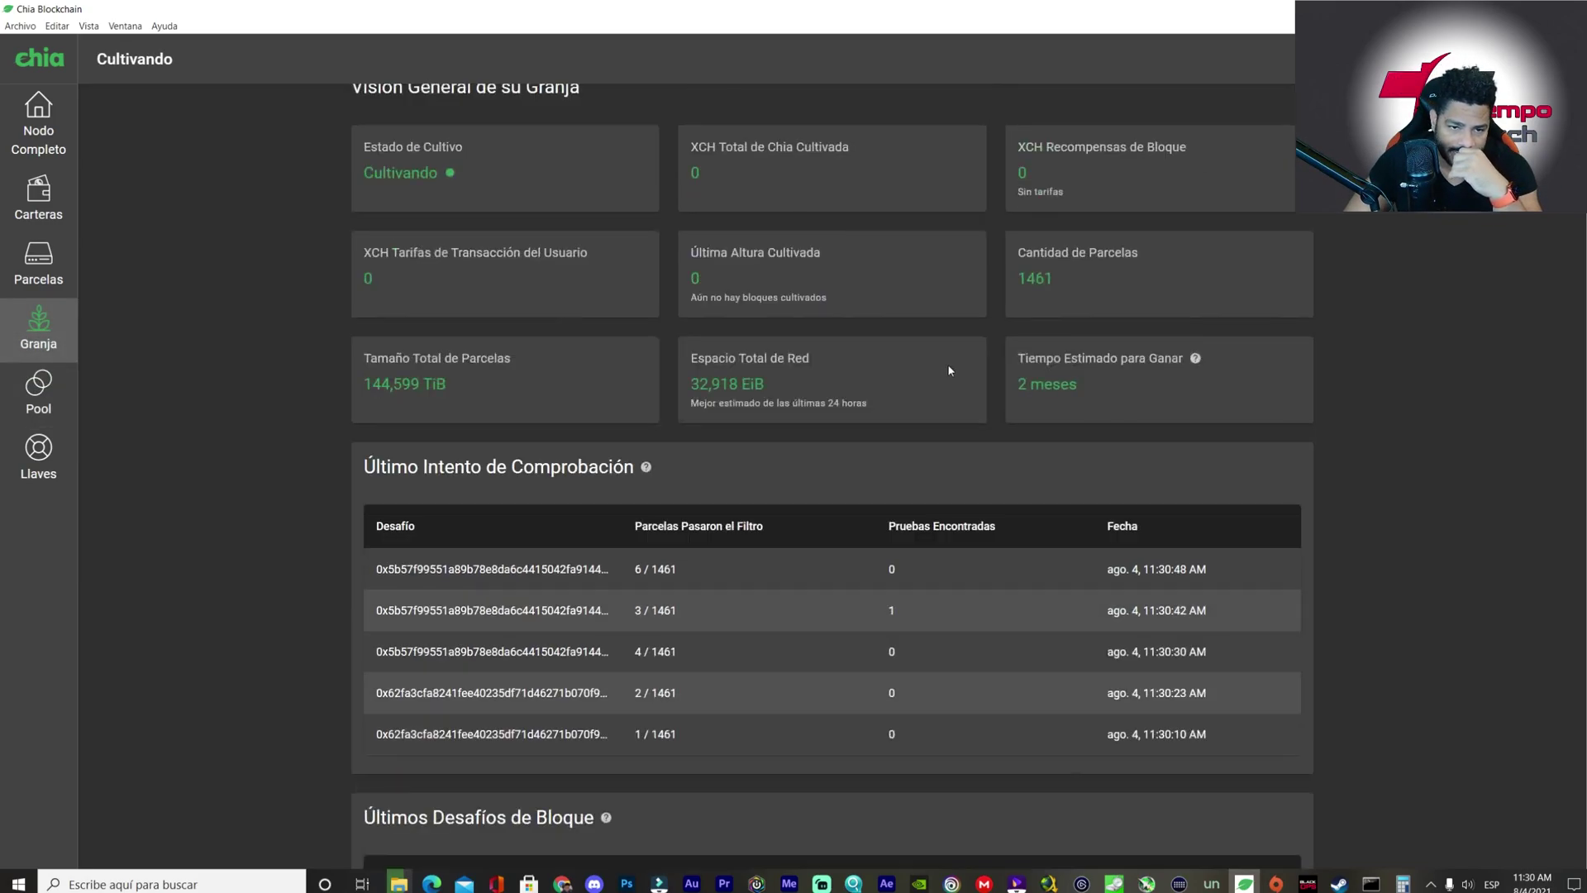
left_click_drag(1022, 309, 1059, 322)
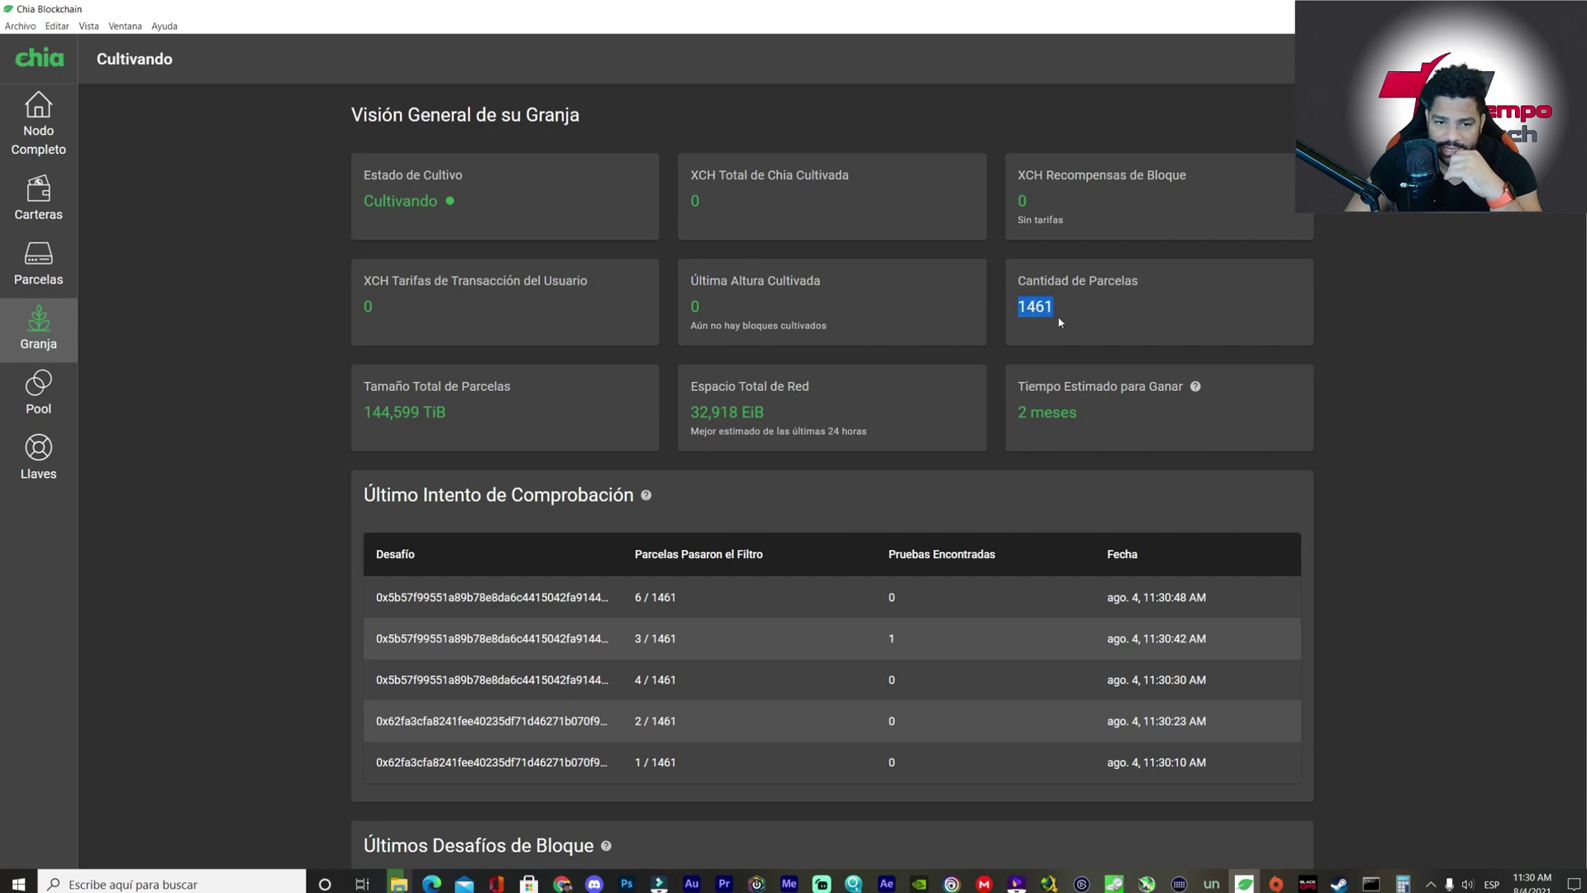